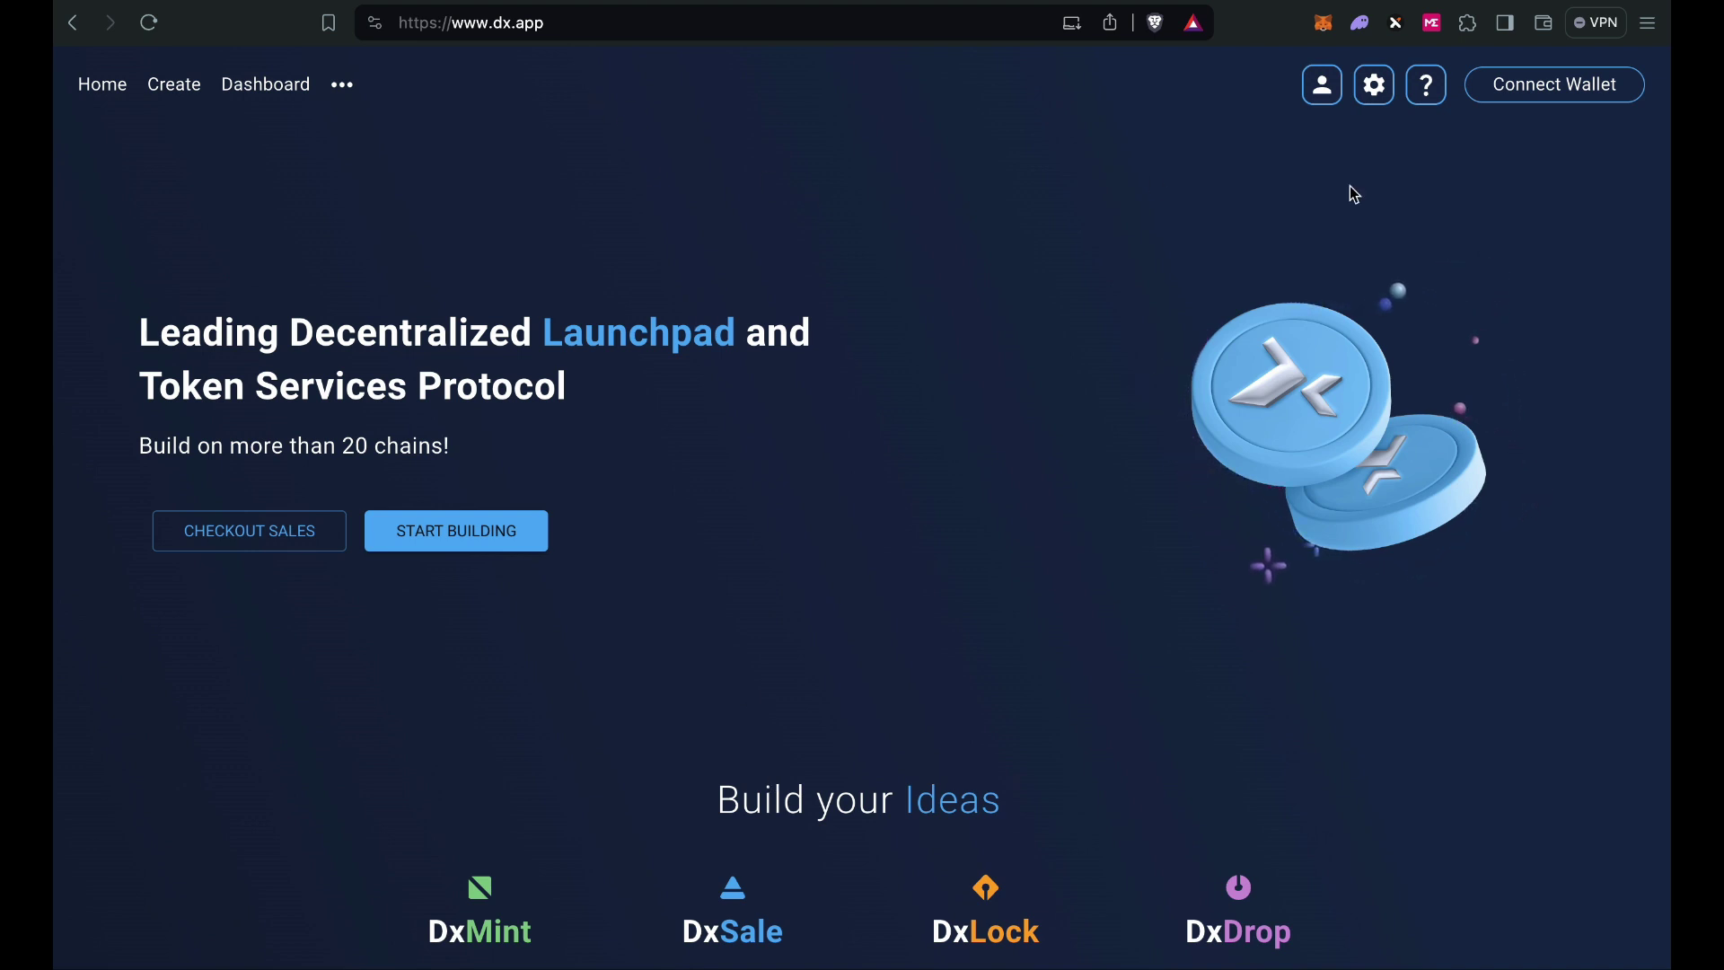
Connect the MetaMask wallet to the site.
{"action": "left_click", "coordinate": [1553, 97]}
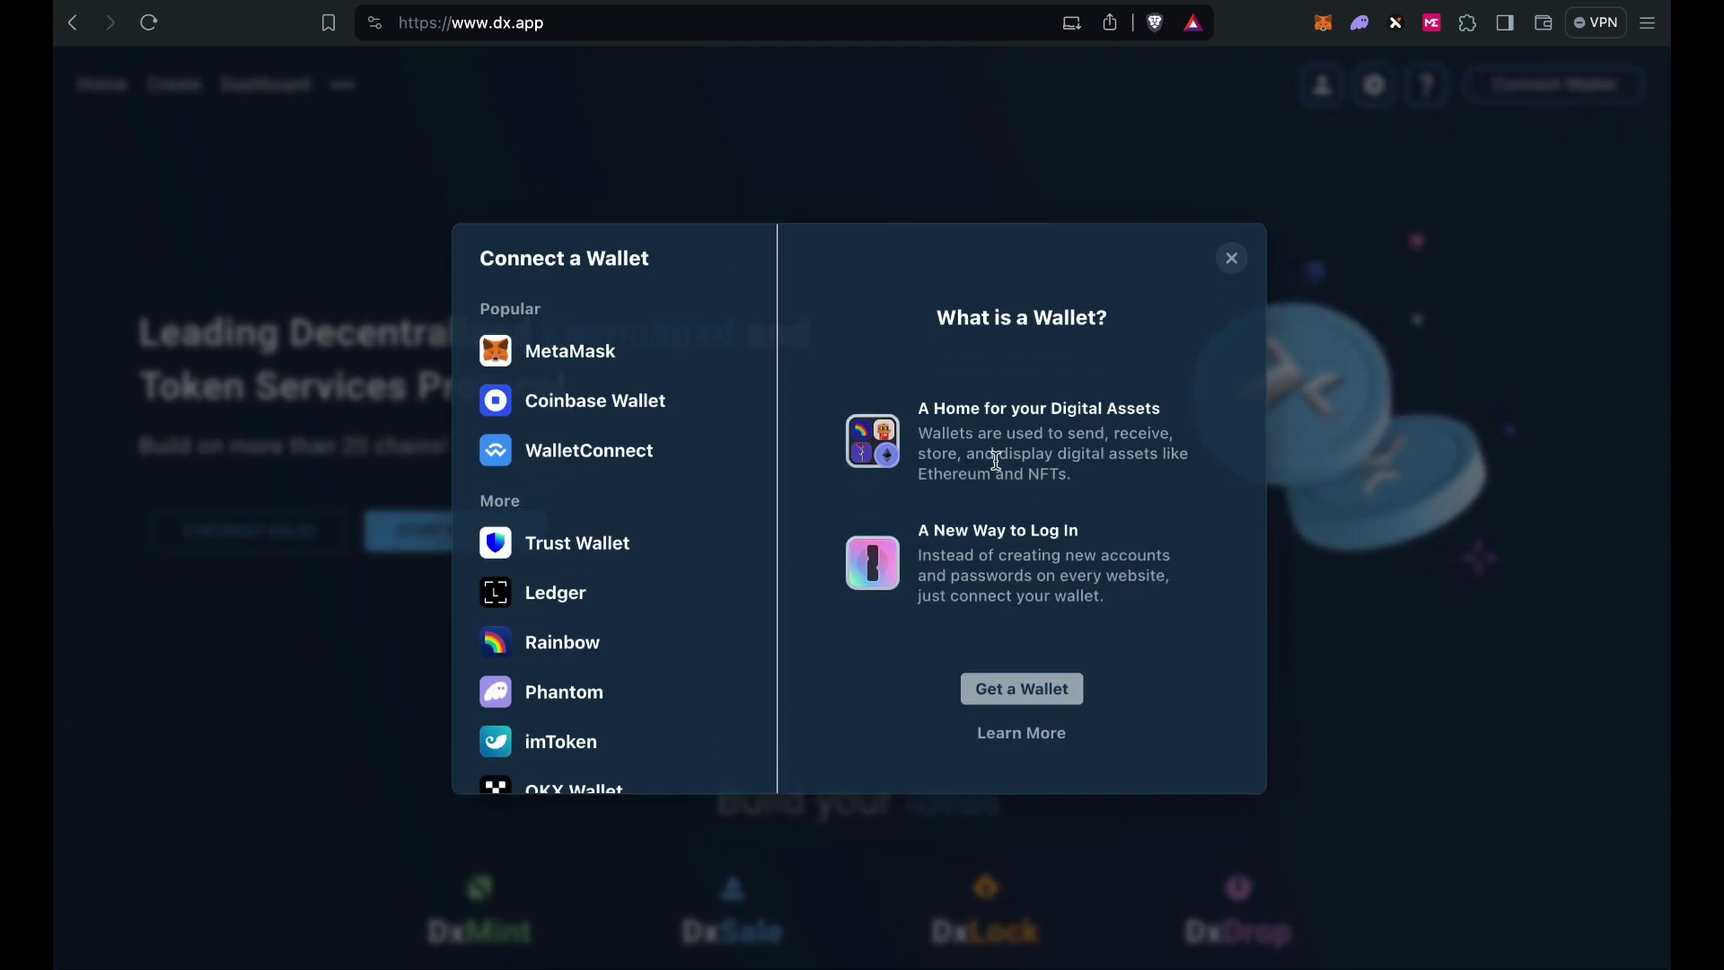
{"action": "left_click", "coordinate": [593, 364]}
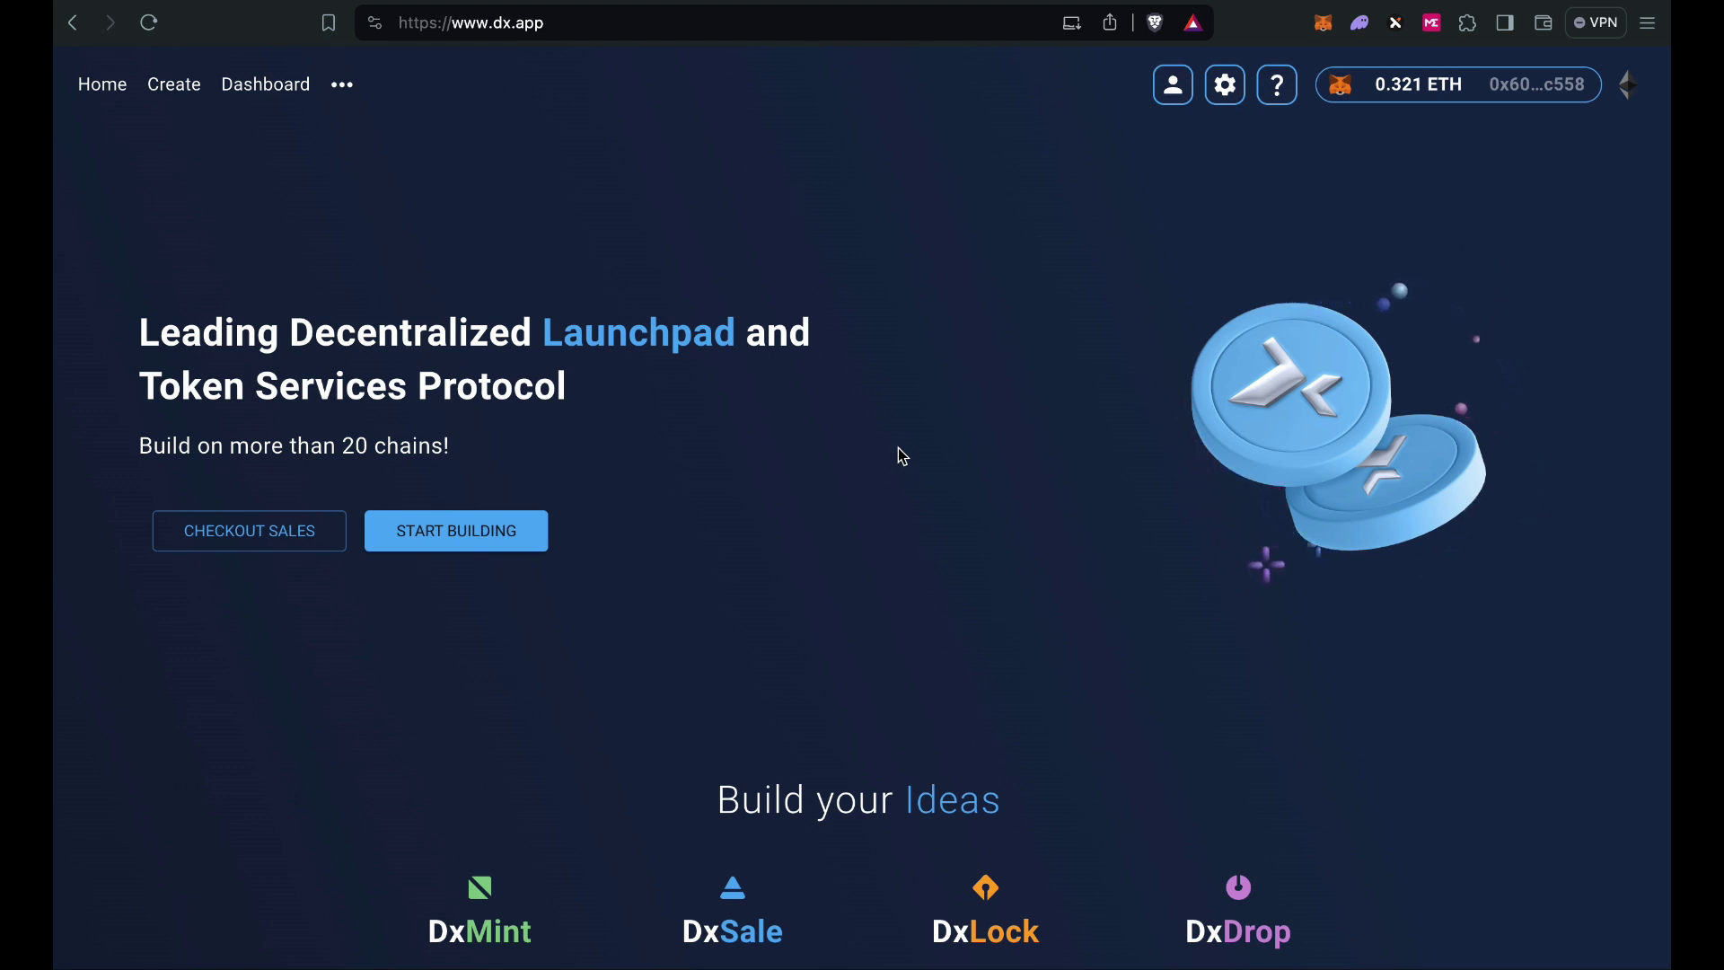
Start creating a new DxSale and choose Private Sale as the launch type.
{"action": "mouse_move", "coordinate": [204, 123]}
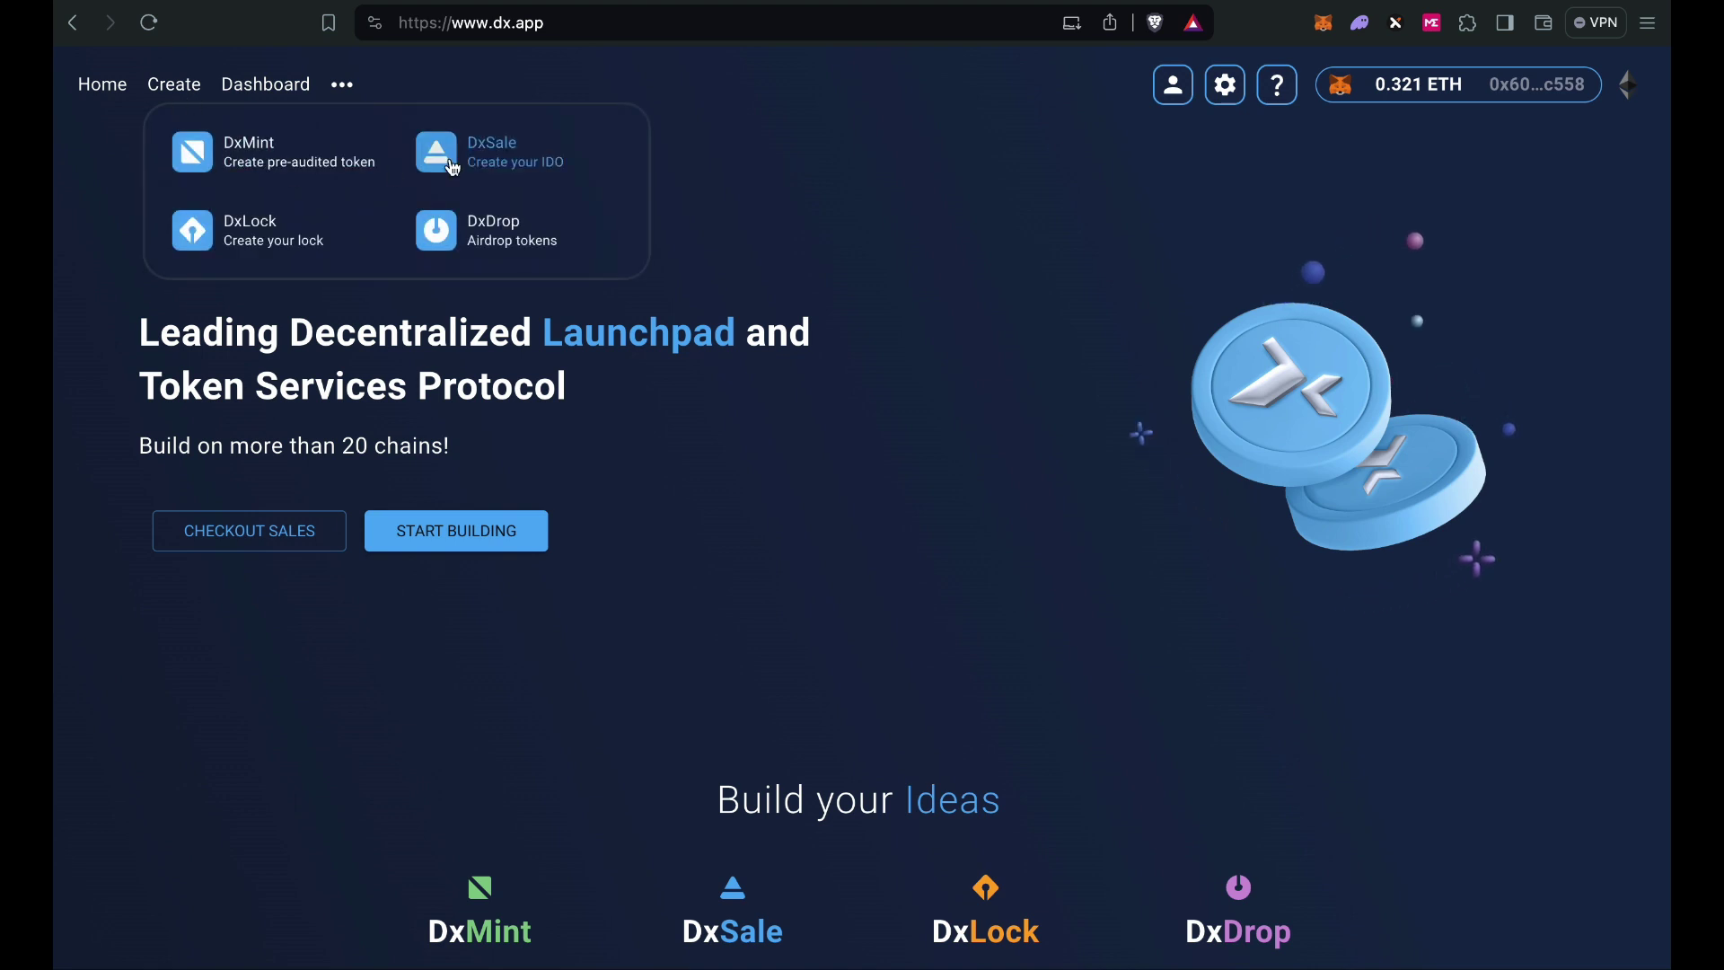
{"action": "left_click", "coordinate": [480, 159]}
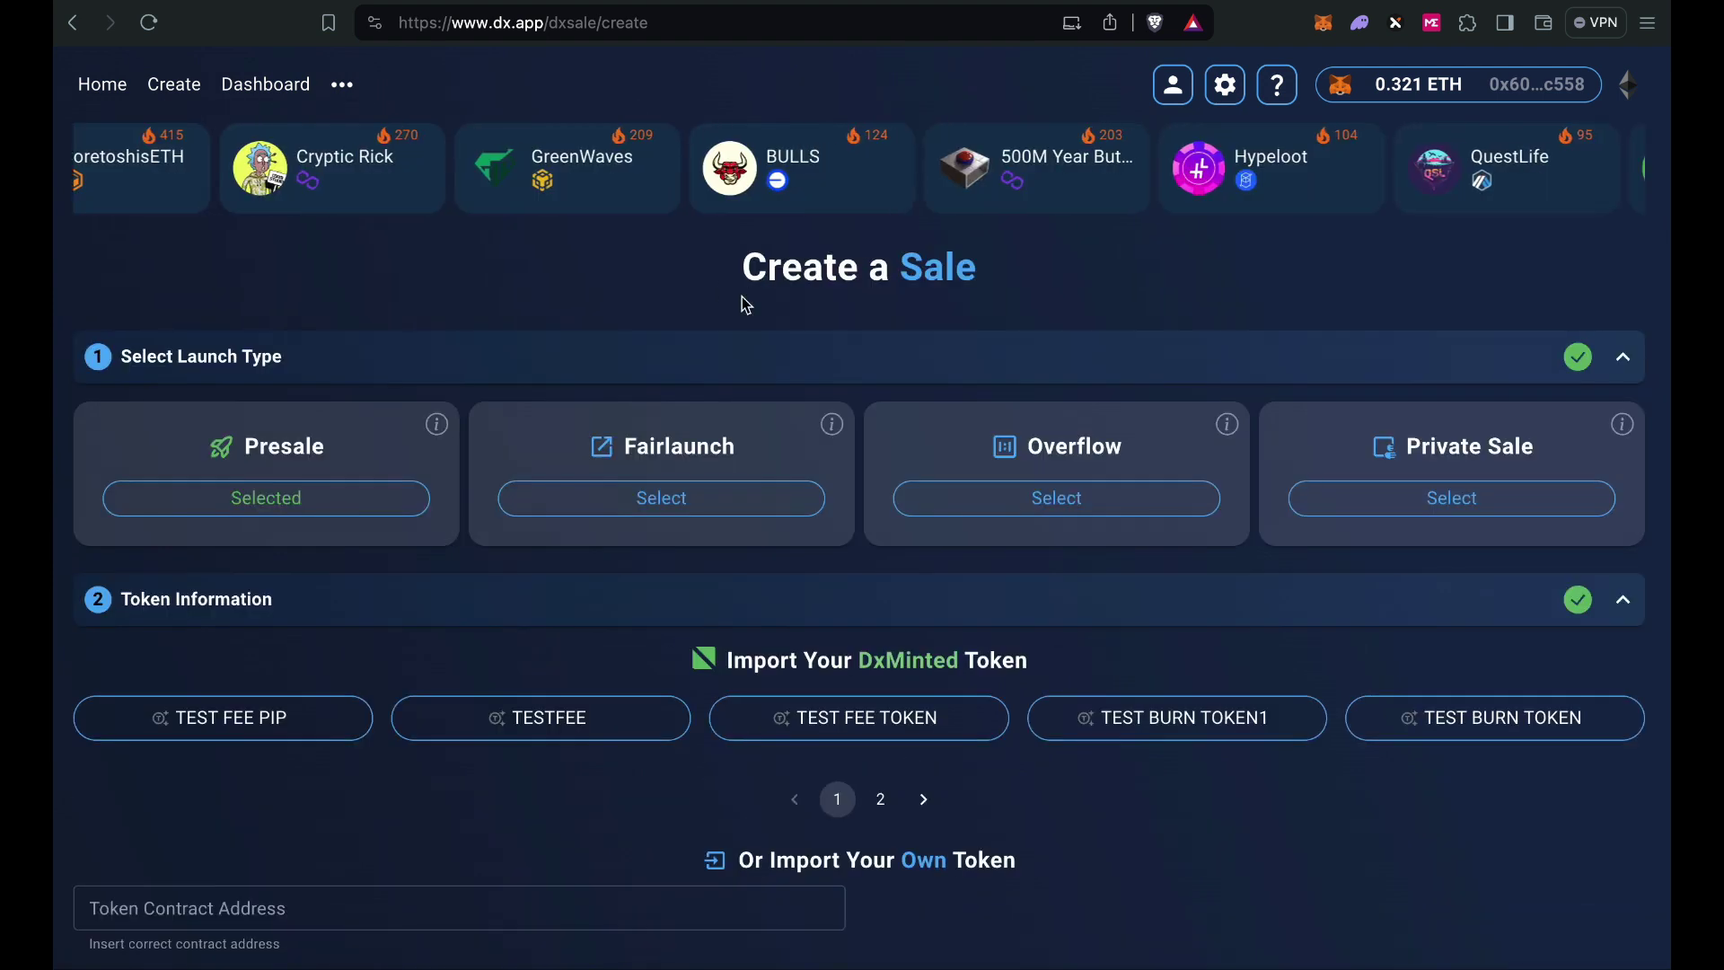
{"action": "scroll", "coordinate": [743, 305], "scroll_direction": "down", "scroll_amount": 1}
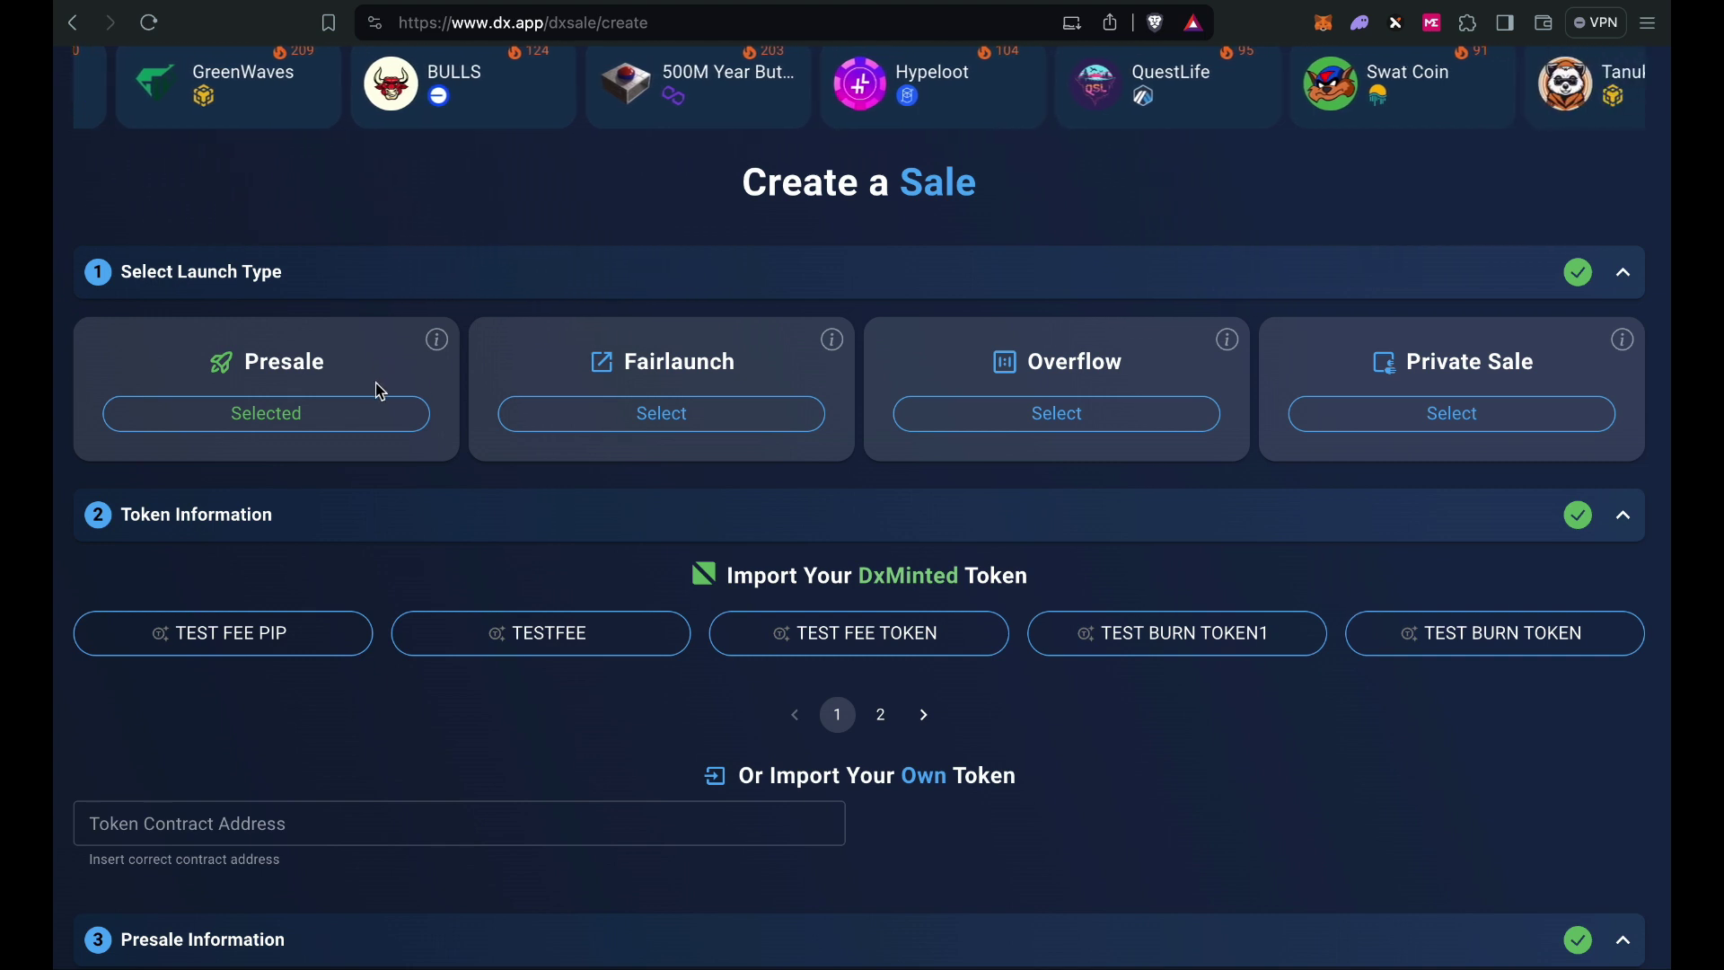
{"action": "left_click", "coordinate": [1437, 419]}
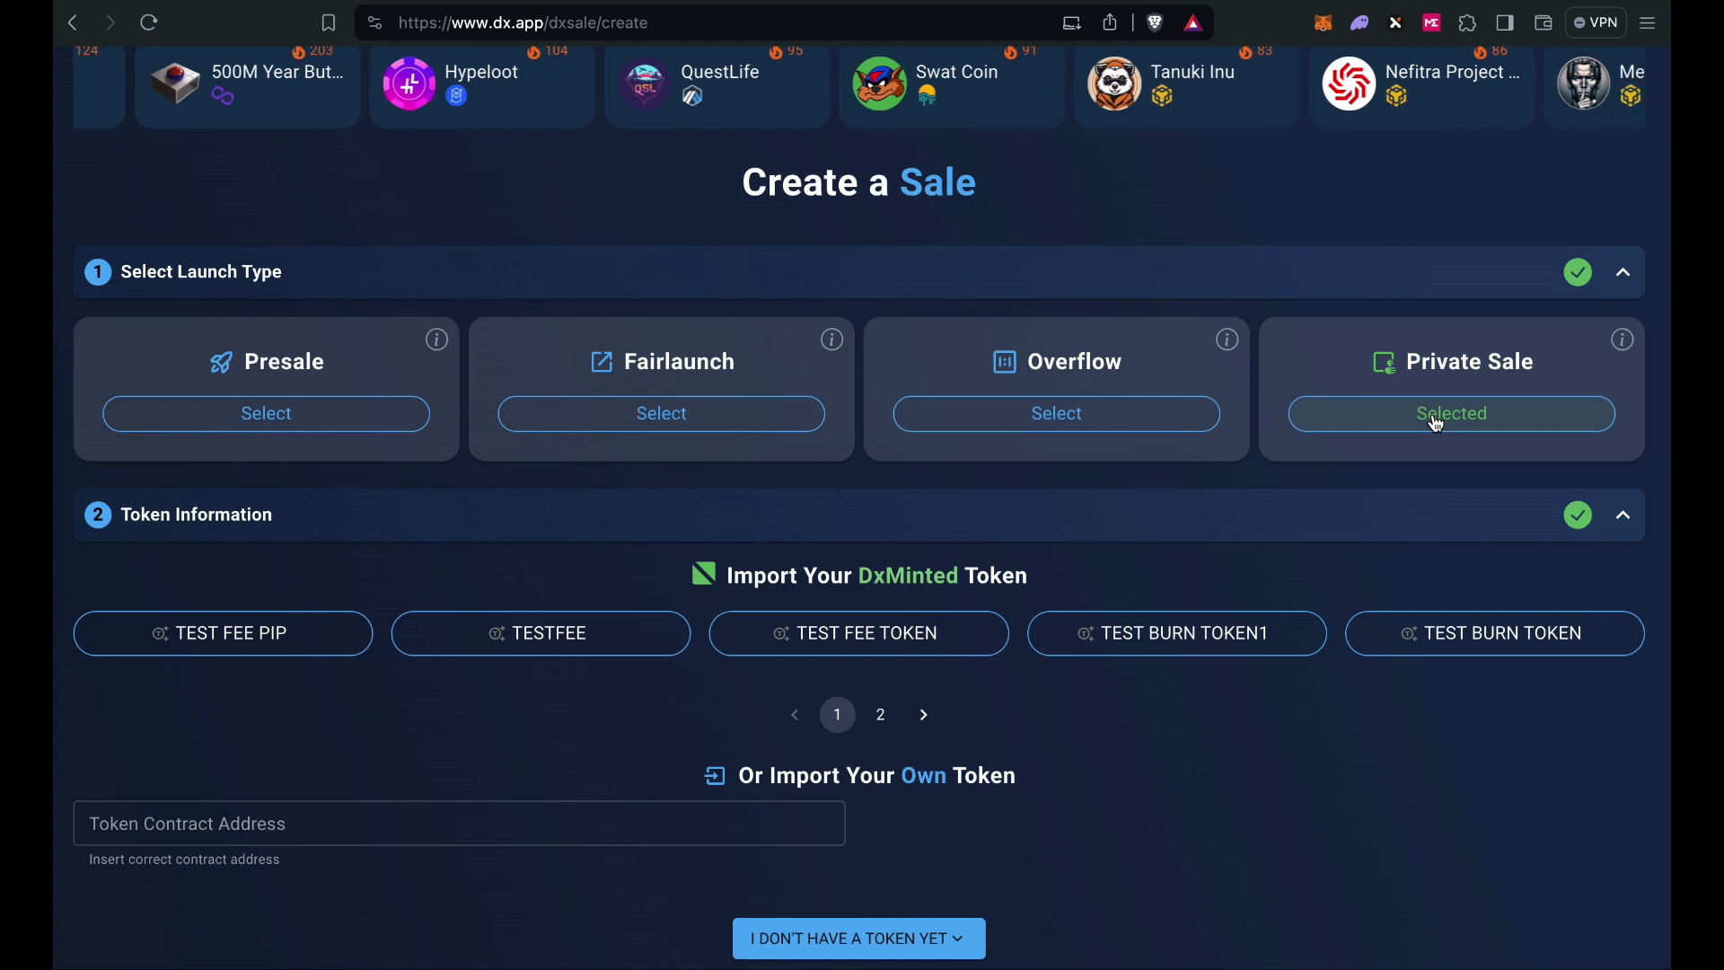
Import the DxMinted token TEST FEE PIP for the sale and open the options for not having a token yet.
{"action": "scroll", "coordinate": [1230, 496], "scroll_direction": "down", "scroll_amount": 3}
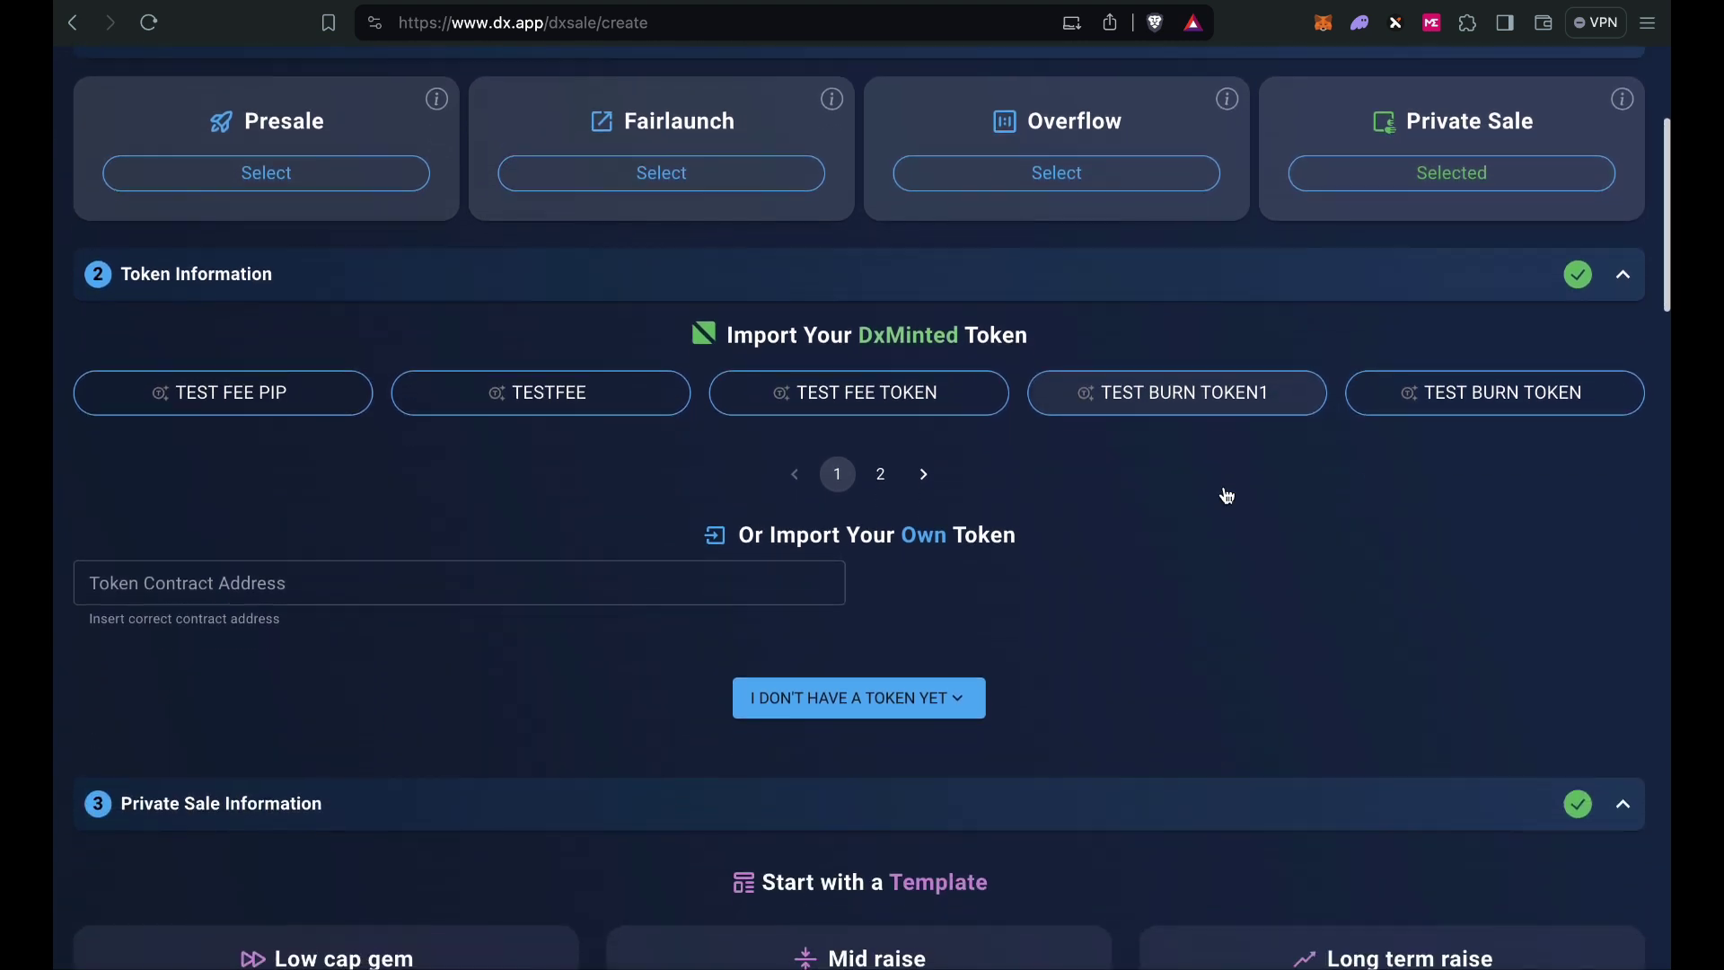
{"action": "scroll", "coordinate": [1227, 495], "scroll_direction": "down", "scroll_amount": 1}
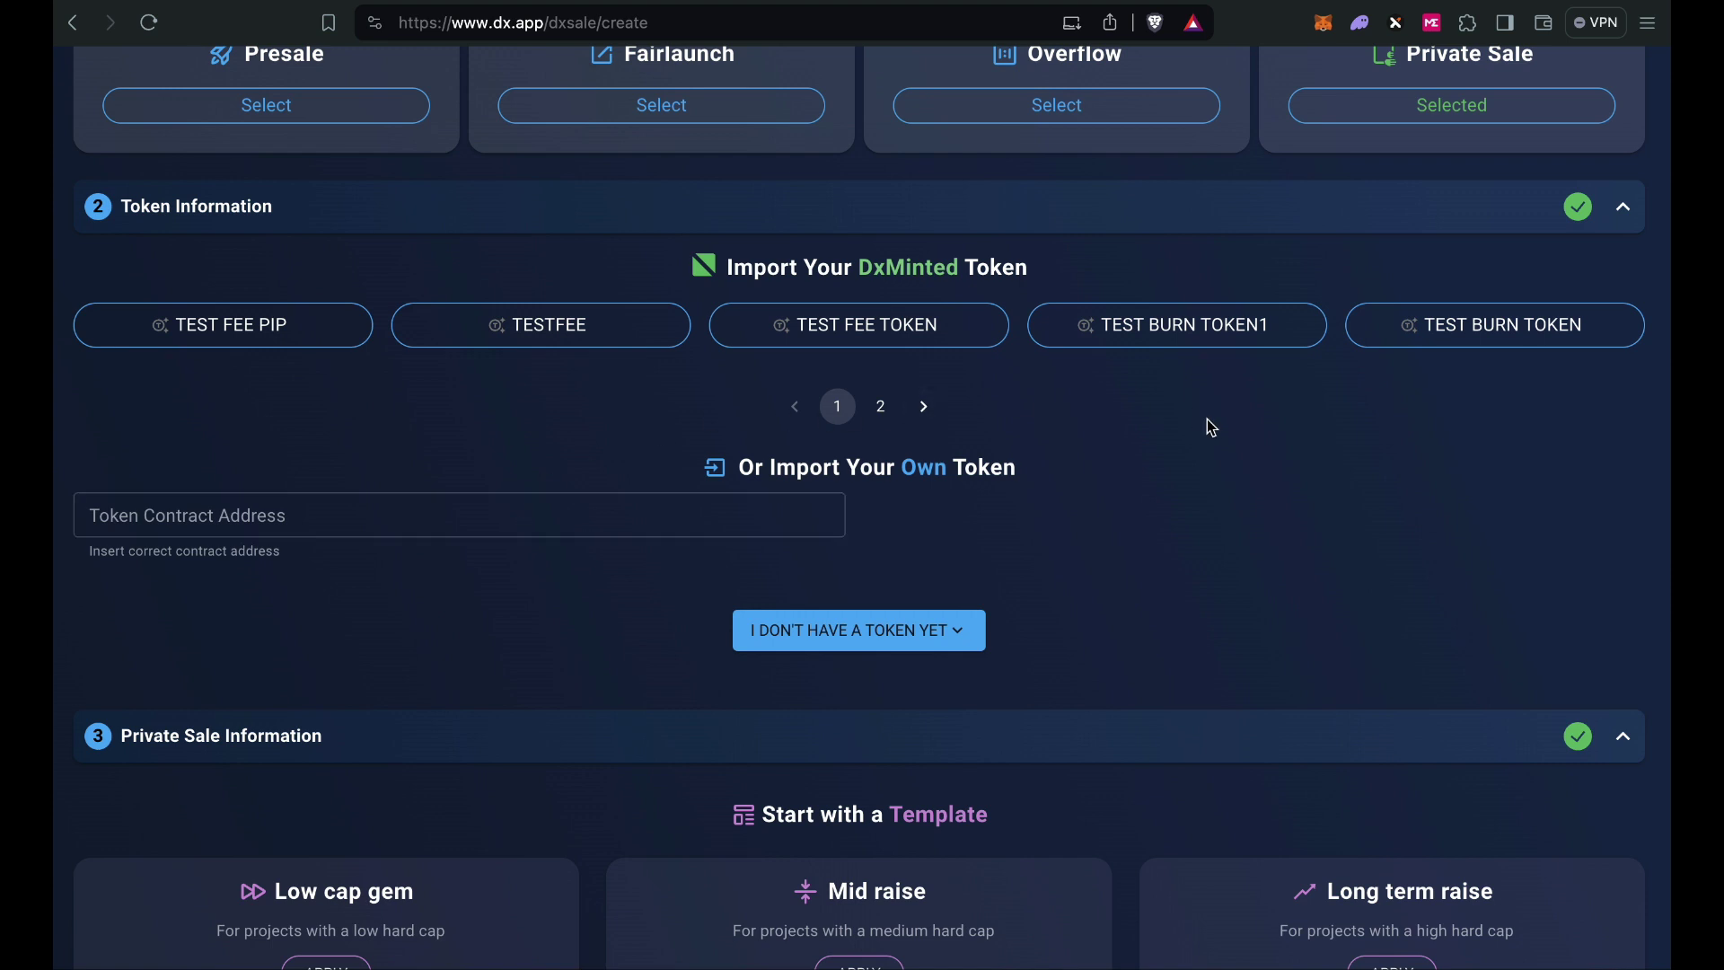
{"action": "scroll", "coordinate": [1208, 427], "scroll_direction": "up", "scroll_amount": 1}
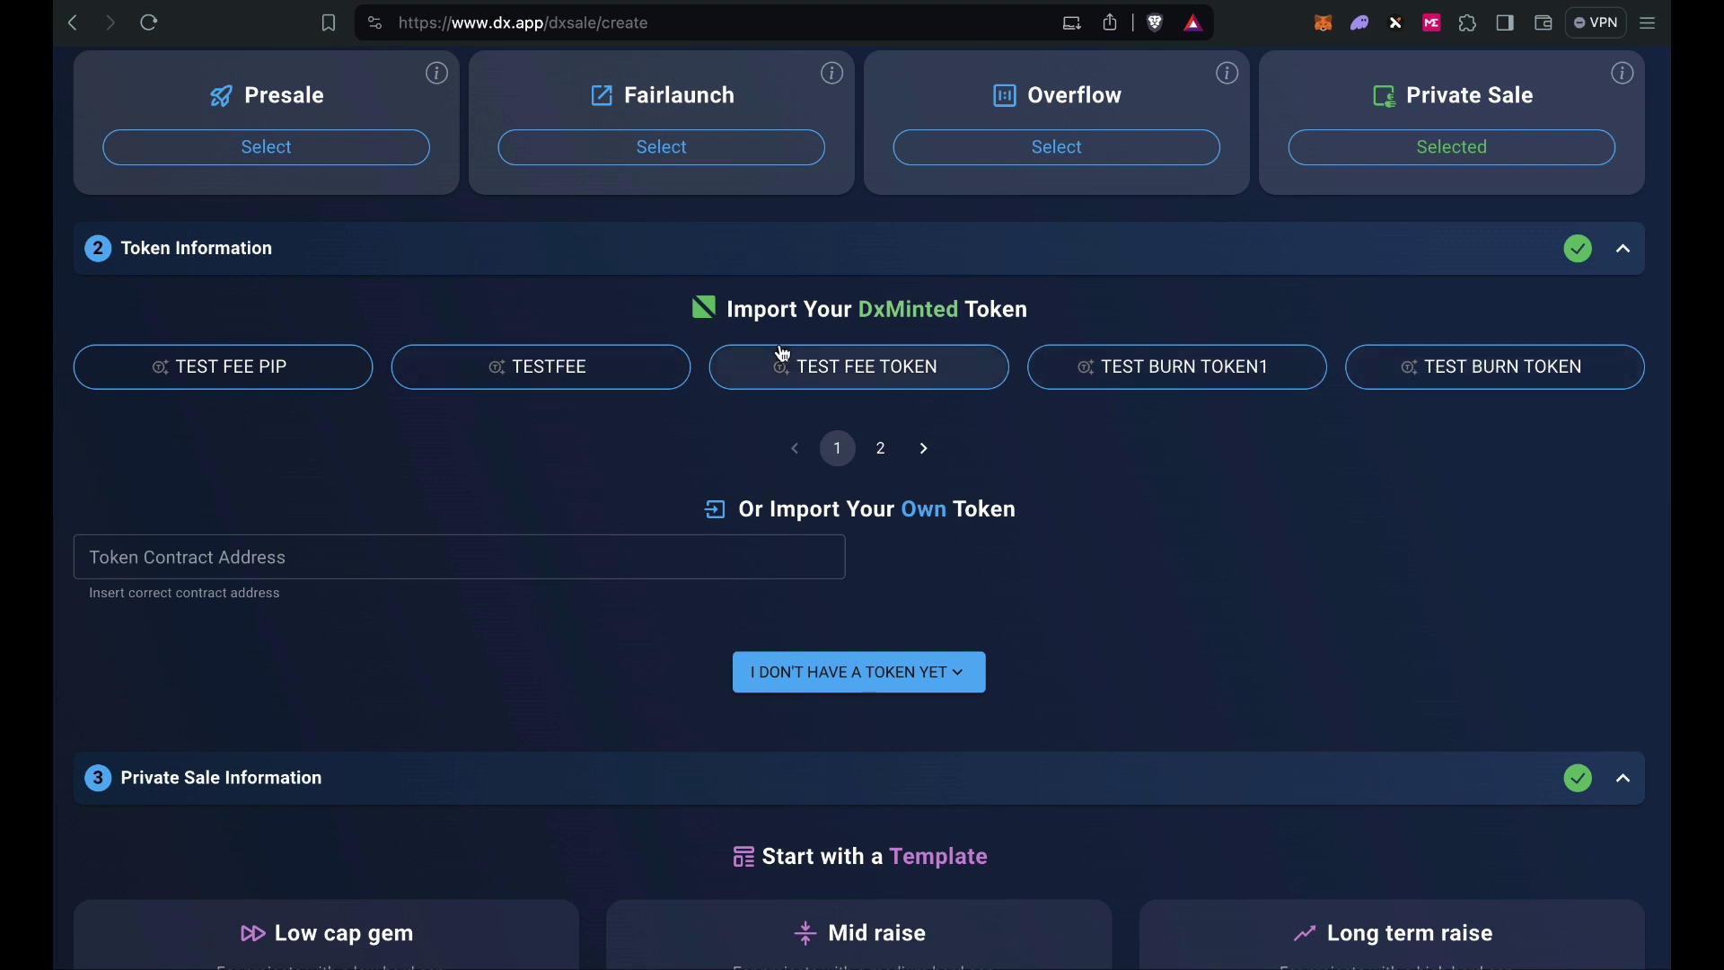
{"action": "left_click", "coordinate": [258, 375]}
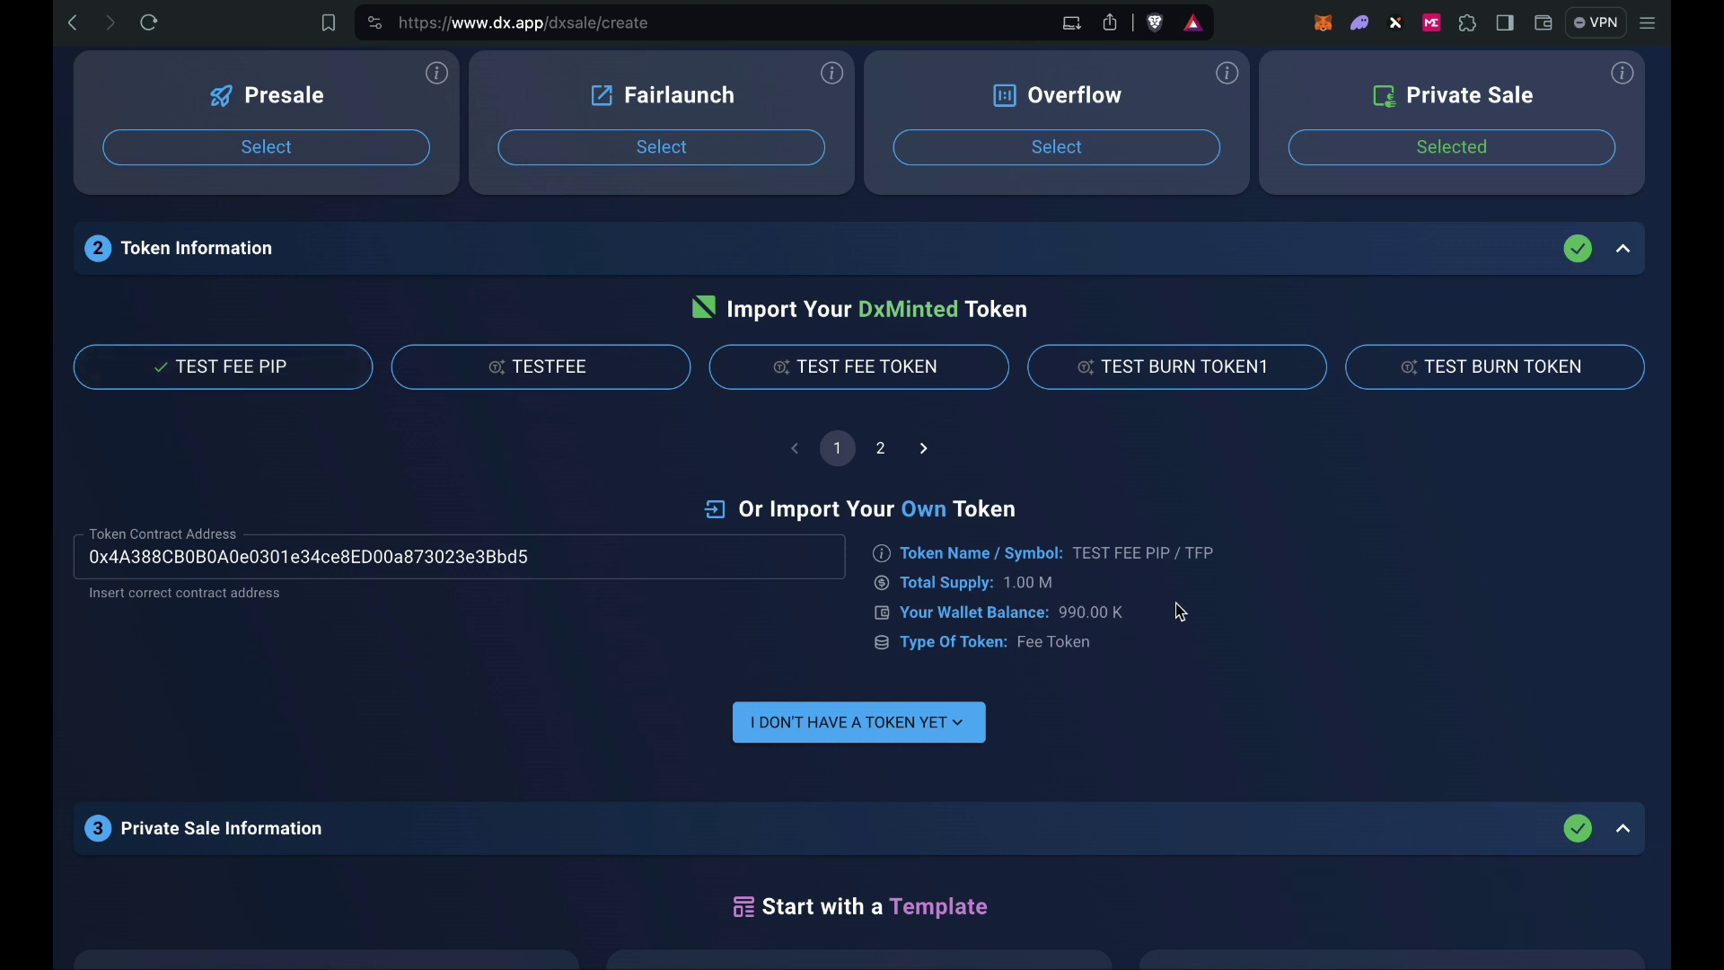
{"action": "scroll", "coordinate": [1183, 611], "scroll_direction": "down", "scroll_amount": 1}
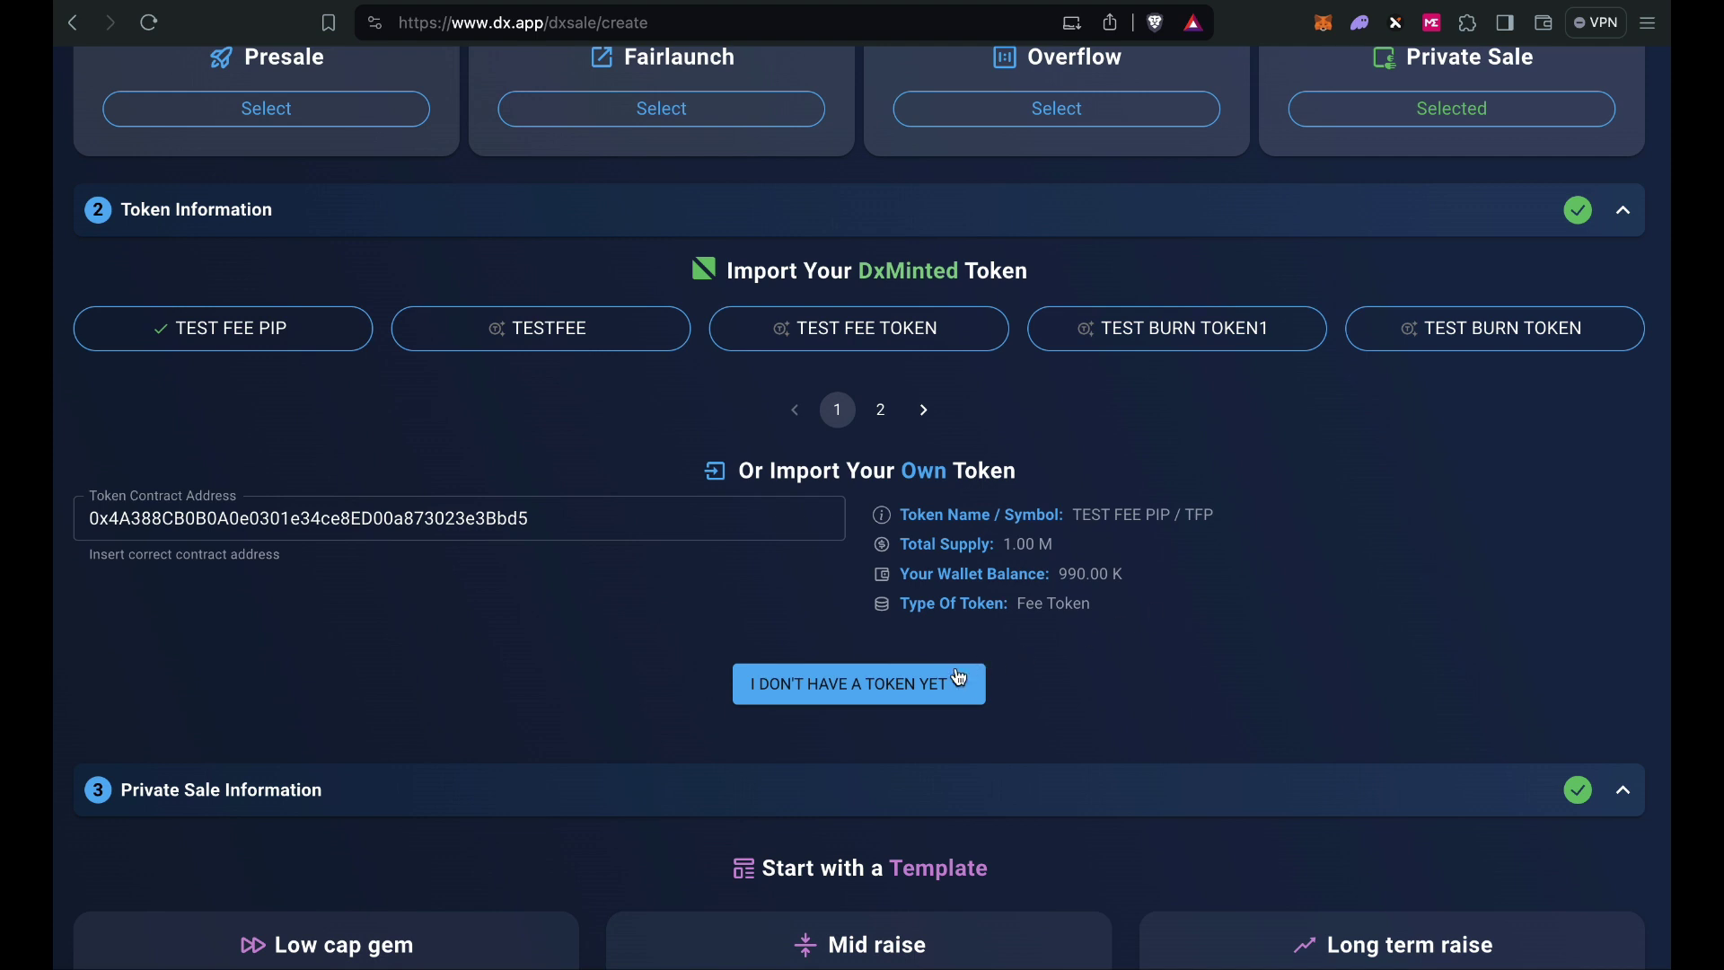
{"action": "left_click", "coordinate": [927, 693]}
Try the Low cap gem, Mid raise and Long term raise templates in turn, finishing with Low cap gem applied to the private sale.
{"action": "scroll", "coordinate": [1048, 562], "scroll_direction": "down", "scroll_amount": 4}
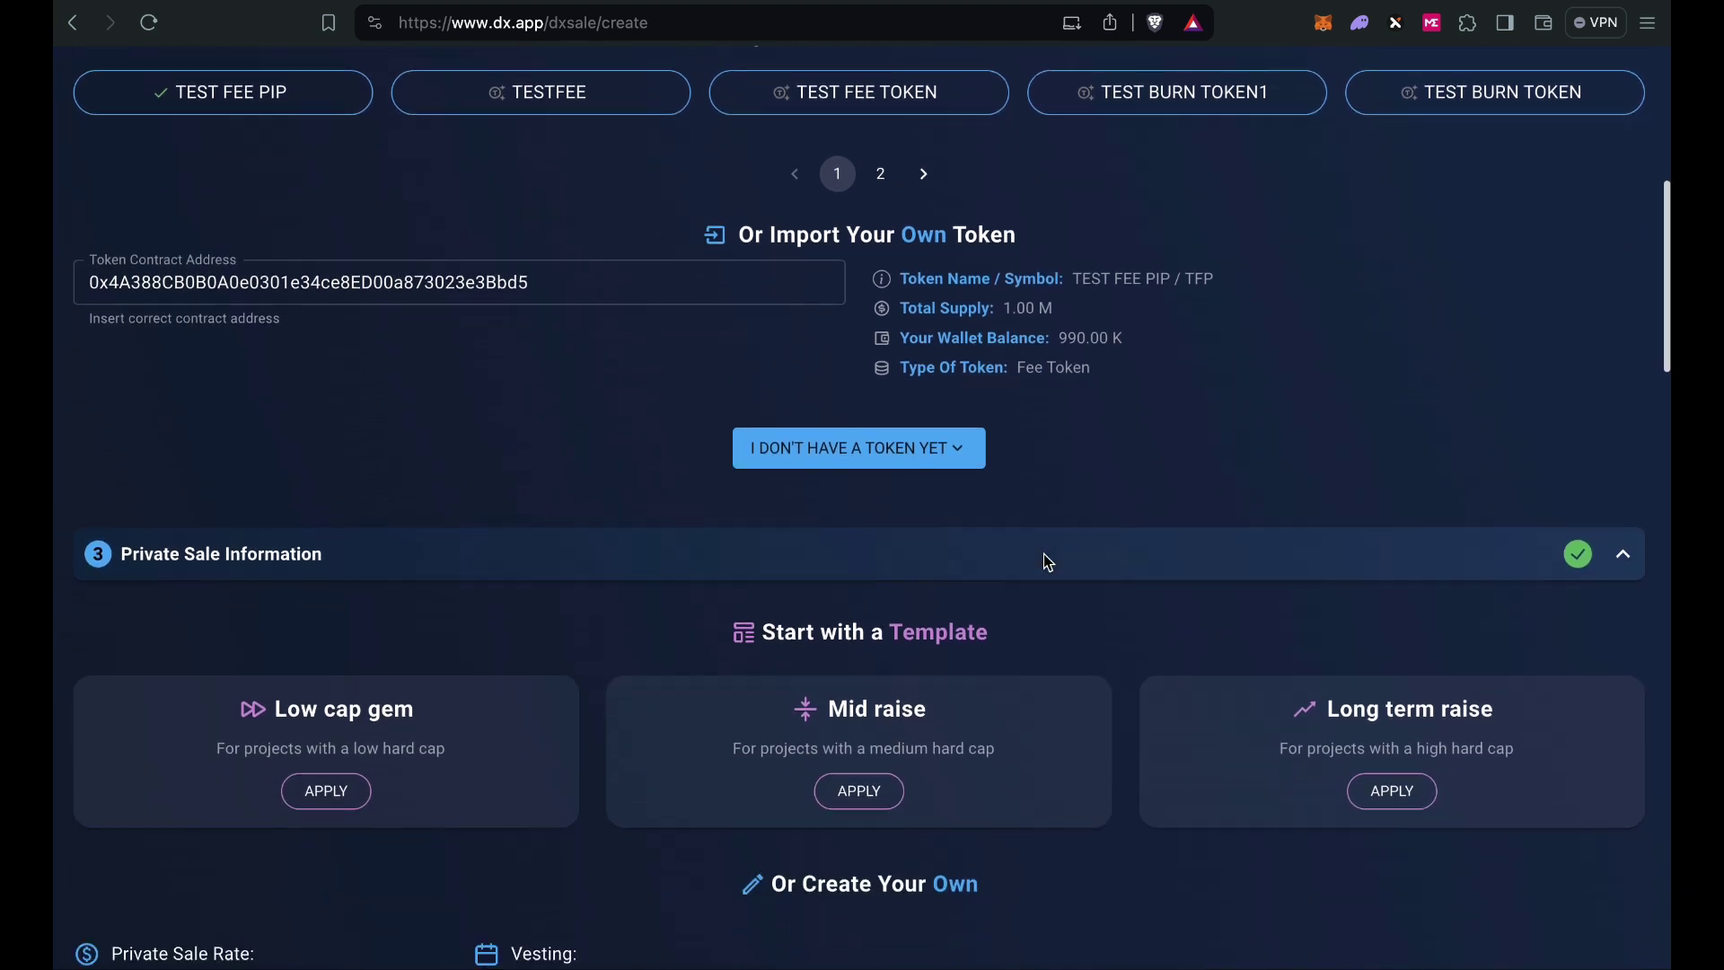
{"action": "scroll", "coordinate": [1048, 562], "scroll_direction": "down", "scroll_amount": 3}
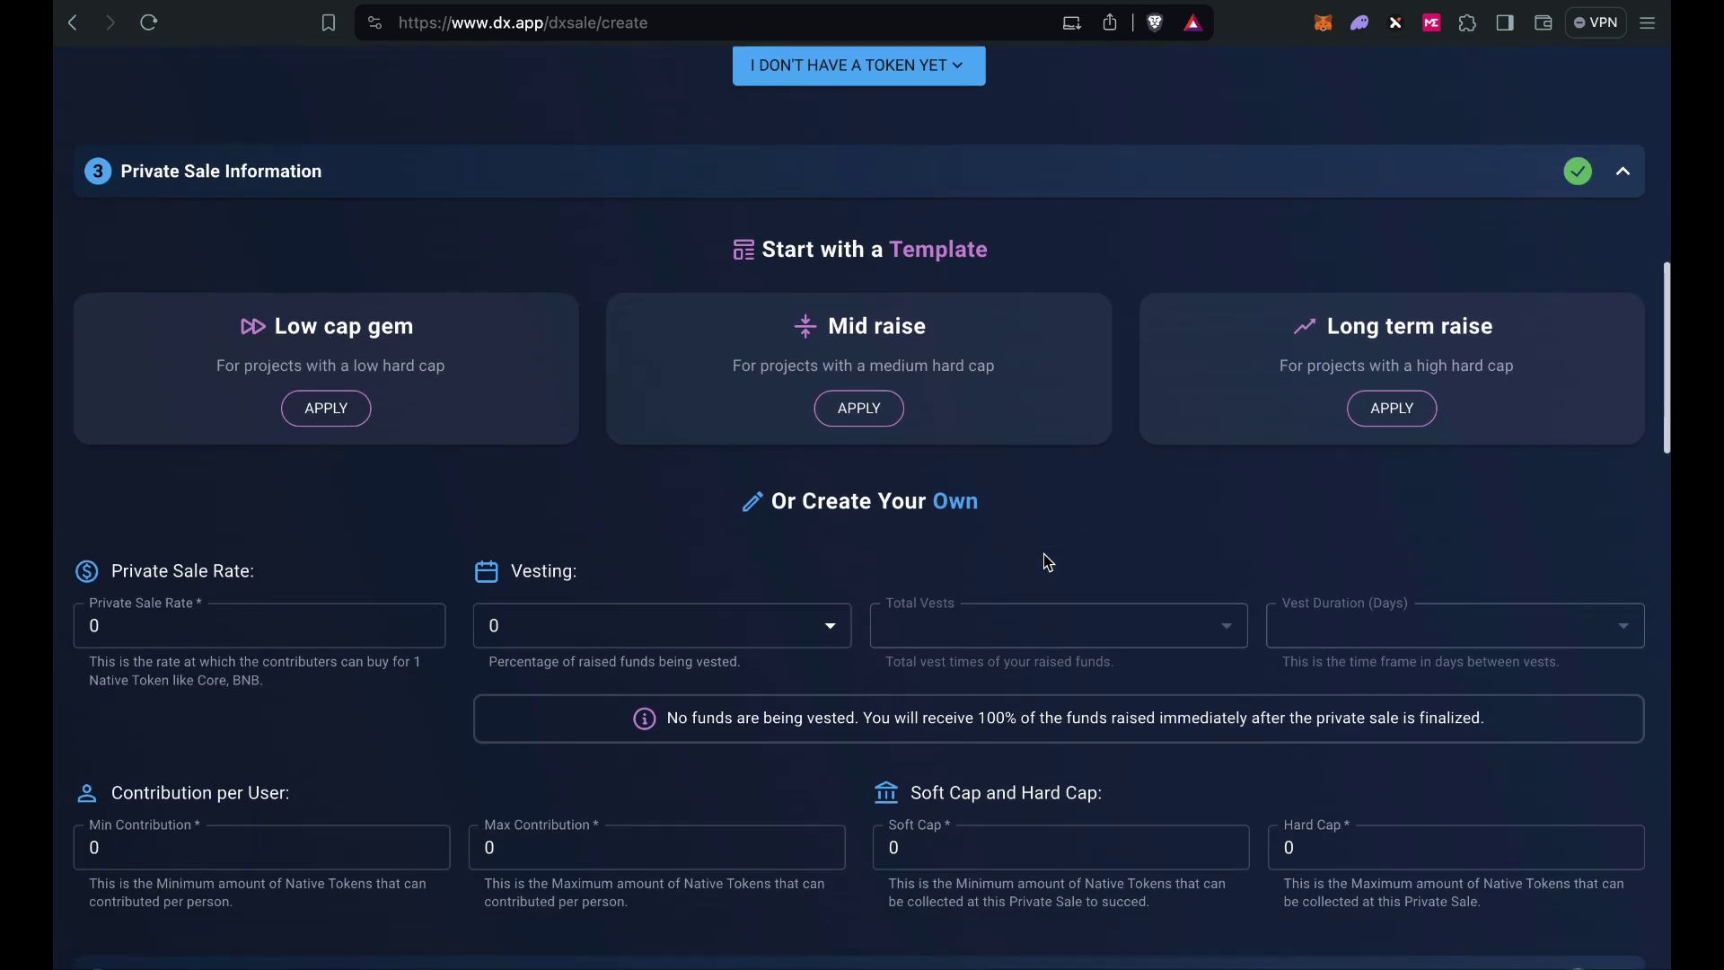
{"action": "scroll", "coordinate": [1047, 557], "scroll_direction": "down", "scroll_amount": 1}
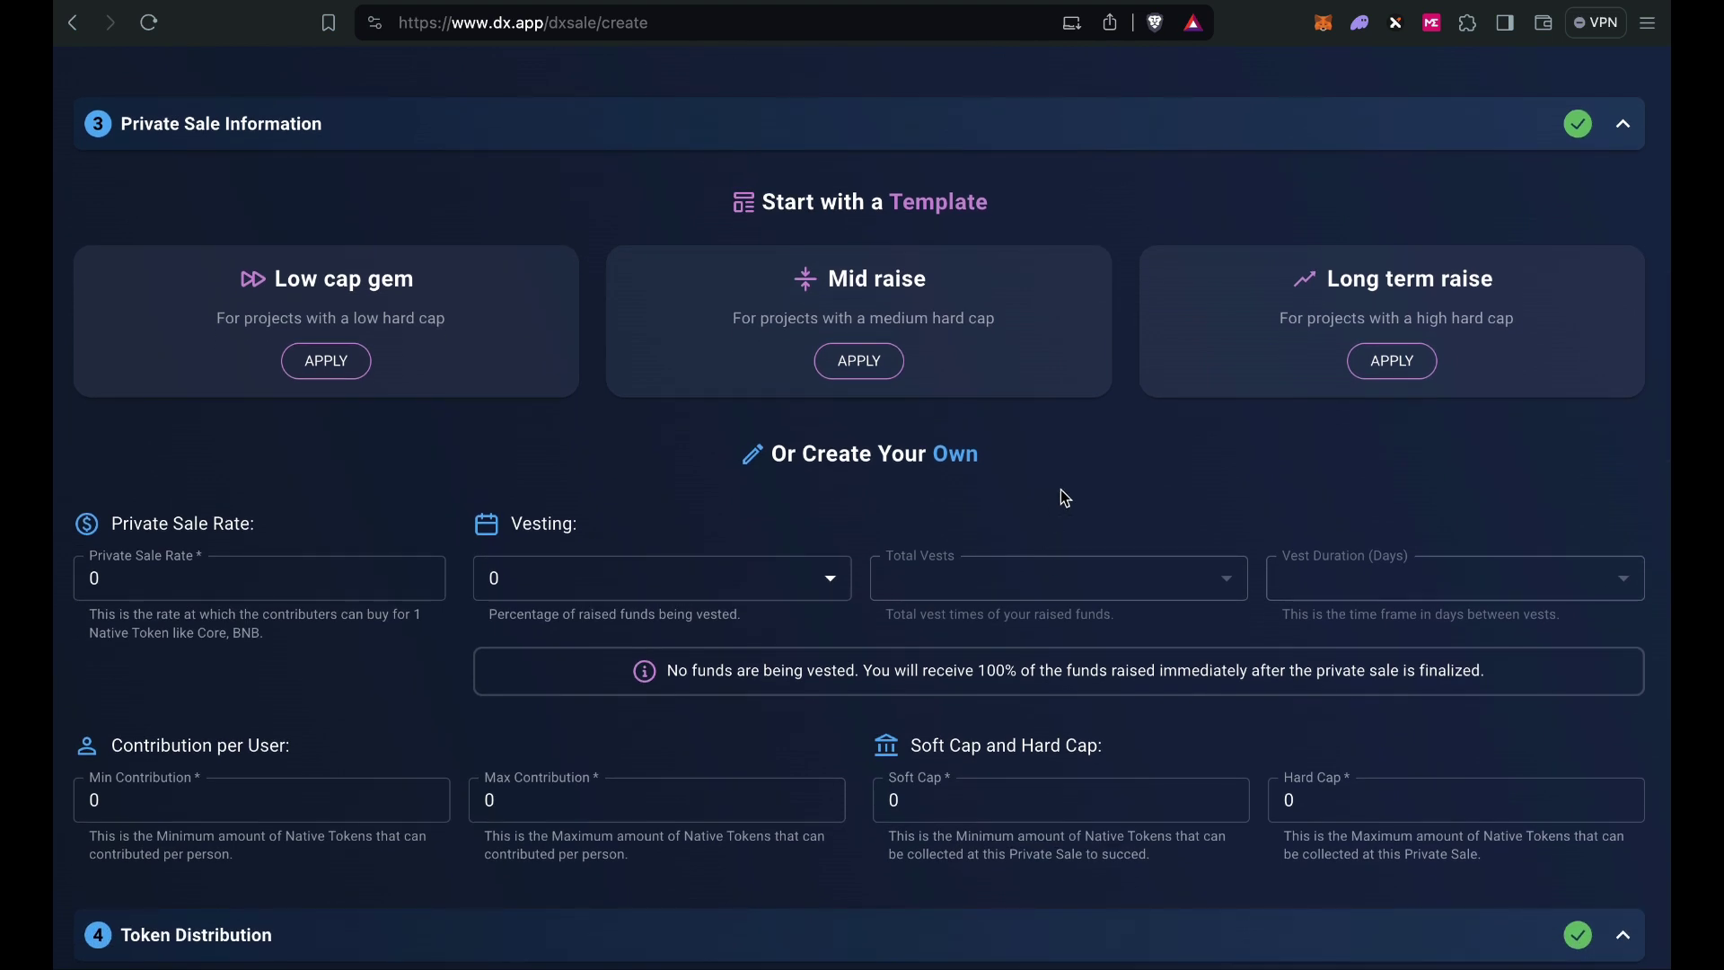
{"action": "scroll", "coordinate": [1059, 494], "scroll_direction": "down", "scroll_amount": 1}
{"action": "scroll", "coordinate": [1066, 498], "scroll_direction": "down", "scroll_amount": 1}
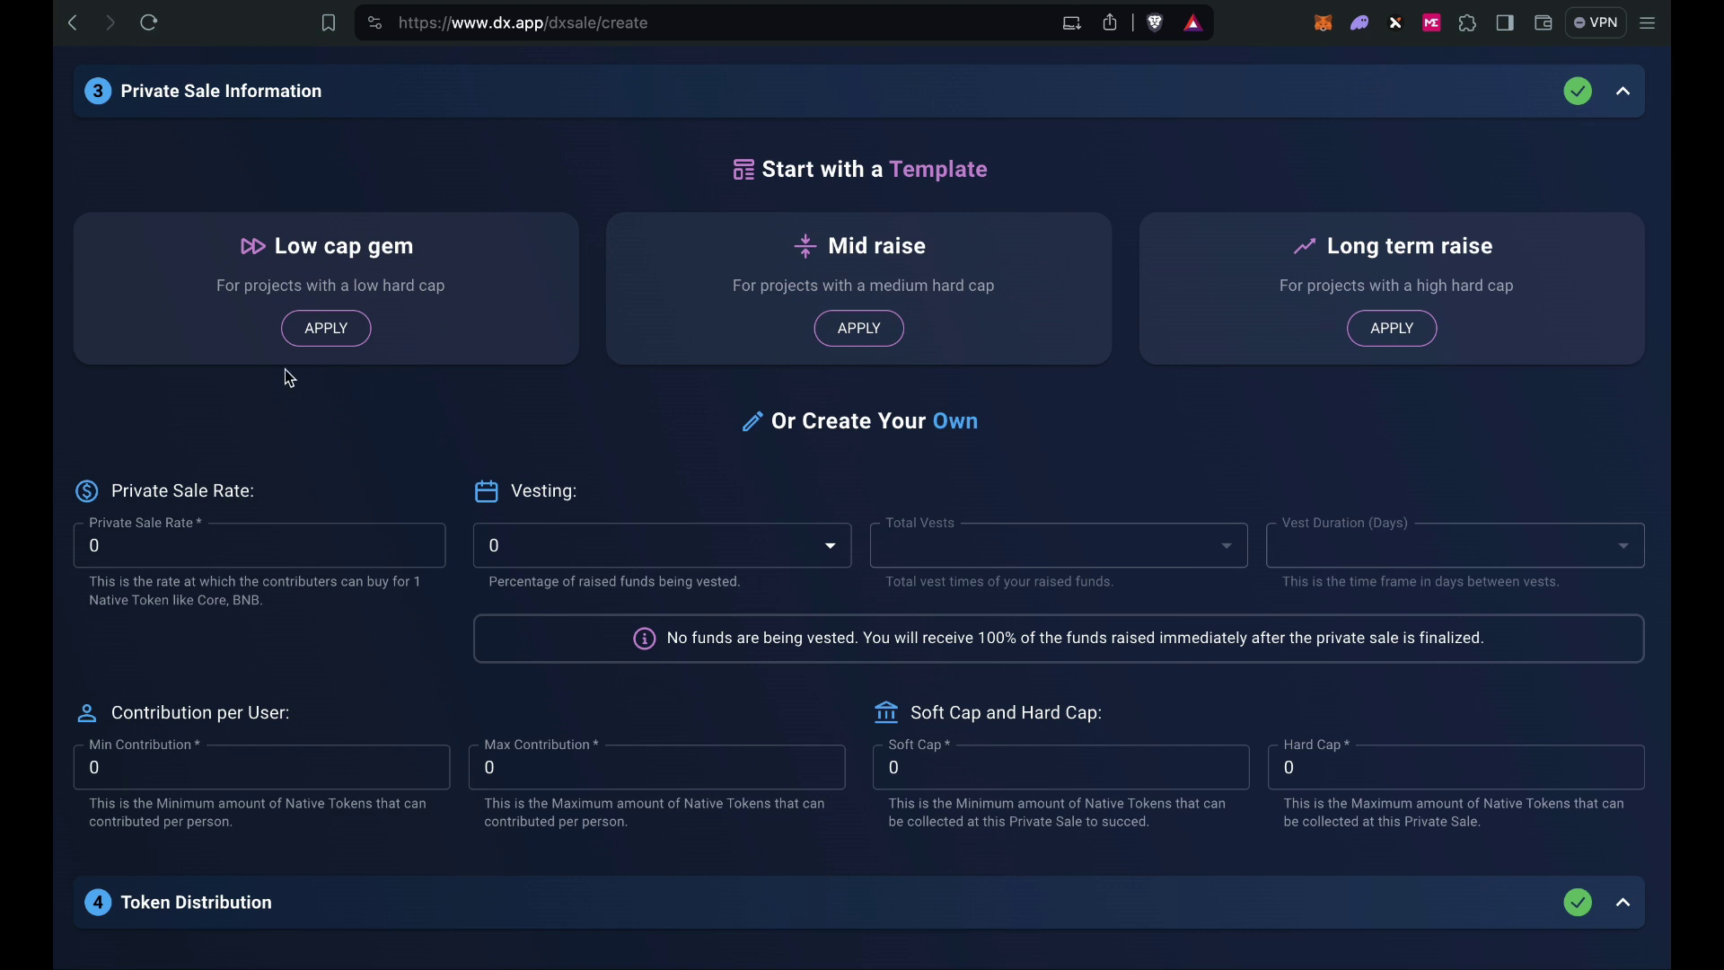
{"action": "left_click", "coordinate": [324, 337]}
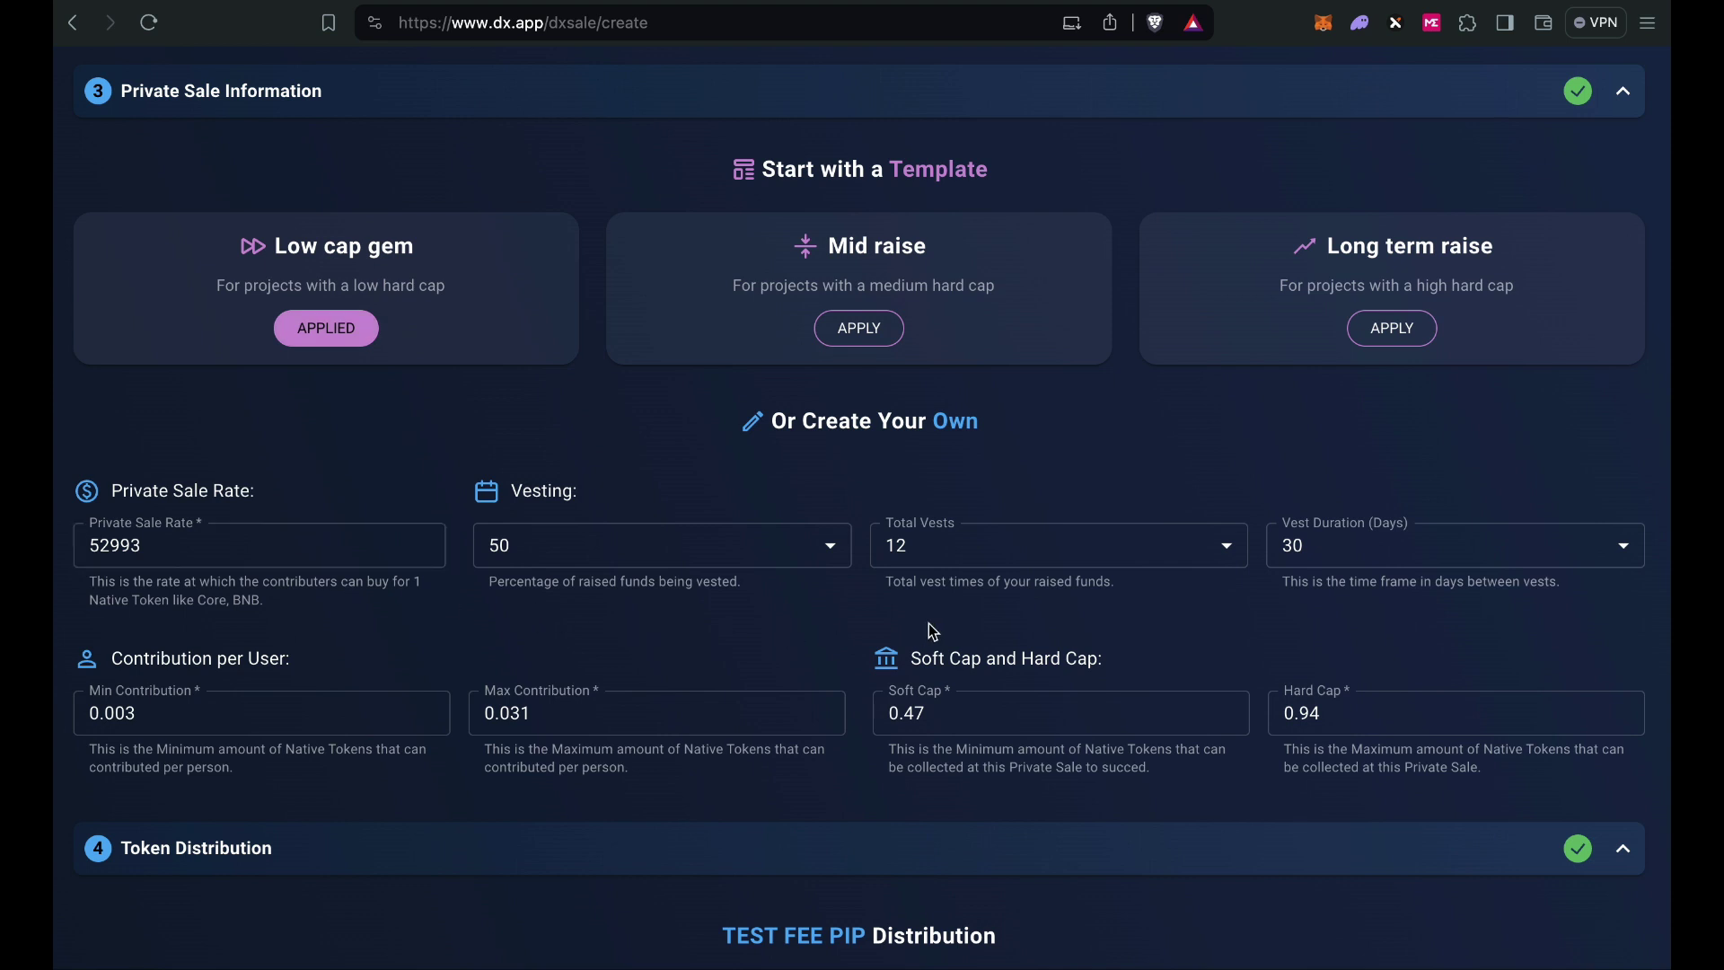
{"action": "left_click", "coordinate": [858, 334]}
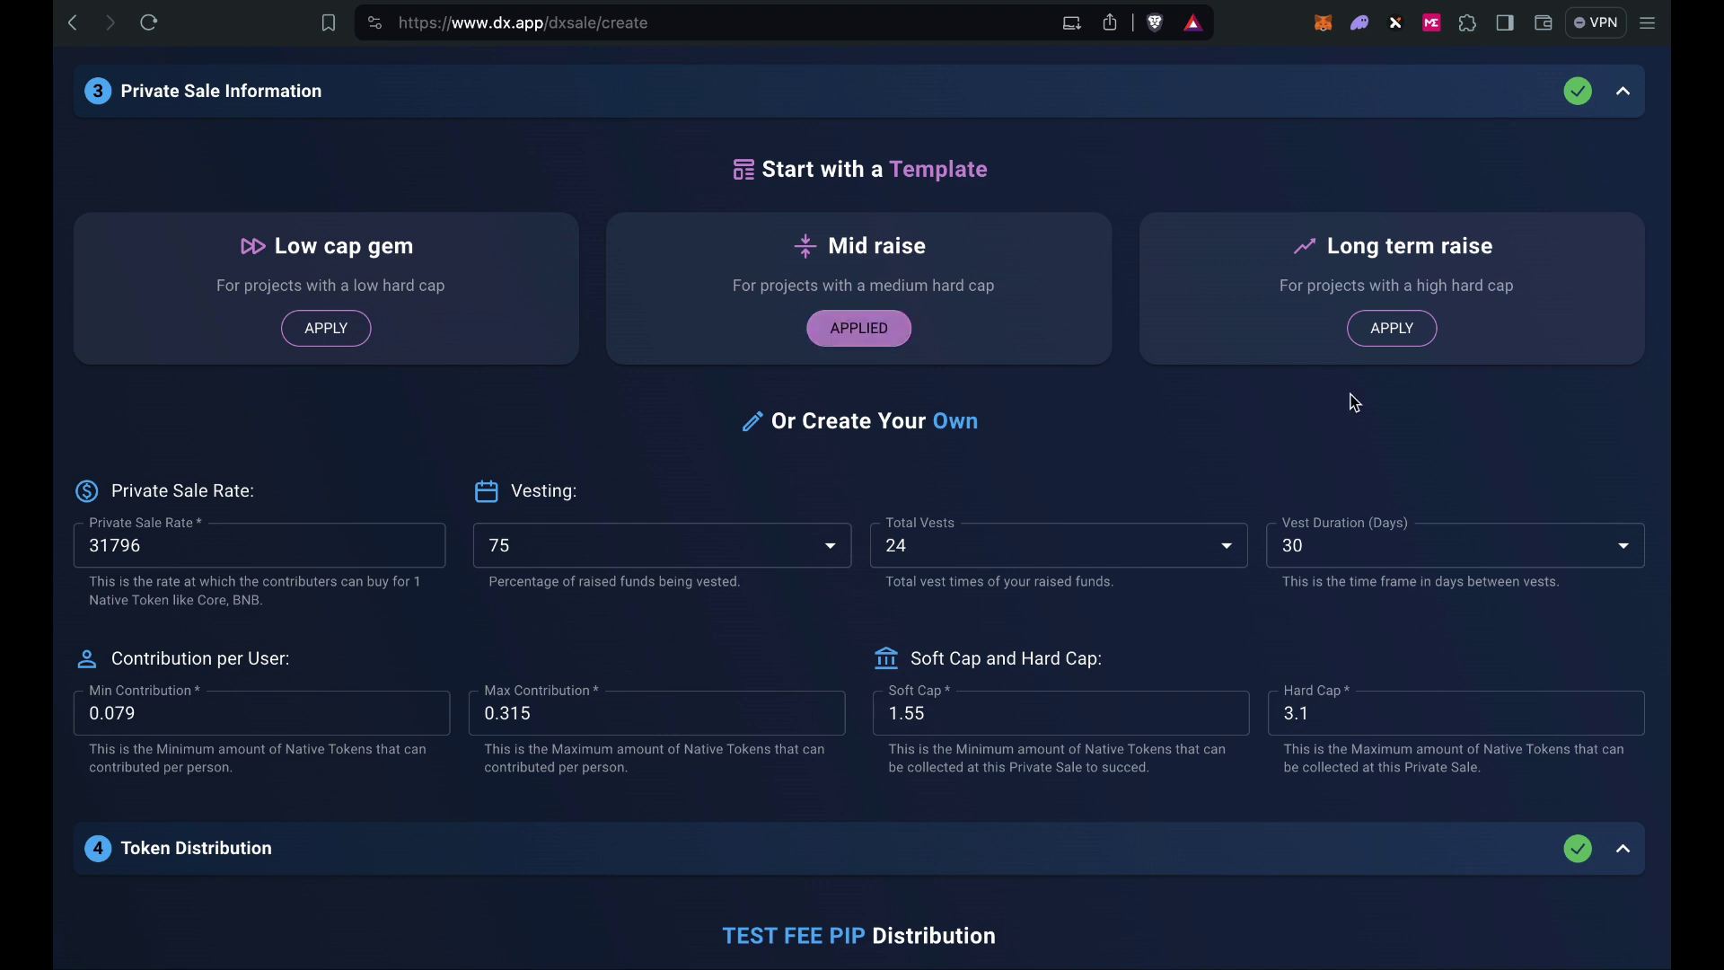
{"action": "left_click", "coordinate": [1392, 330]}
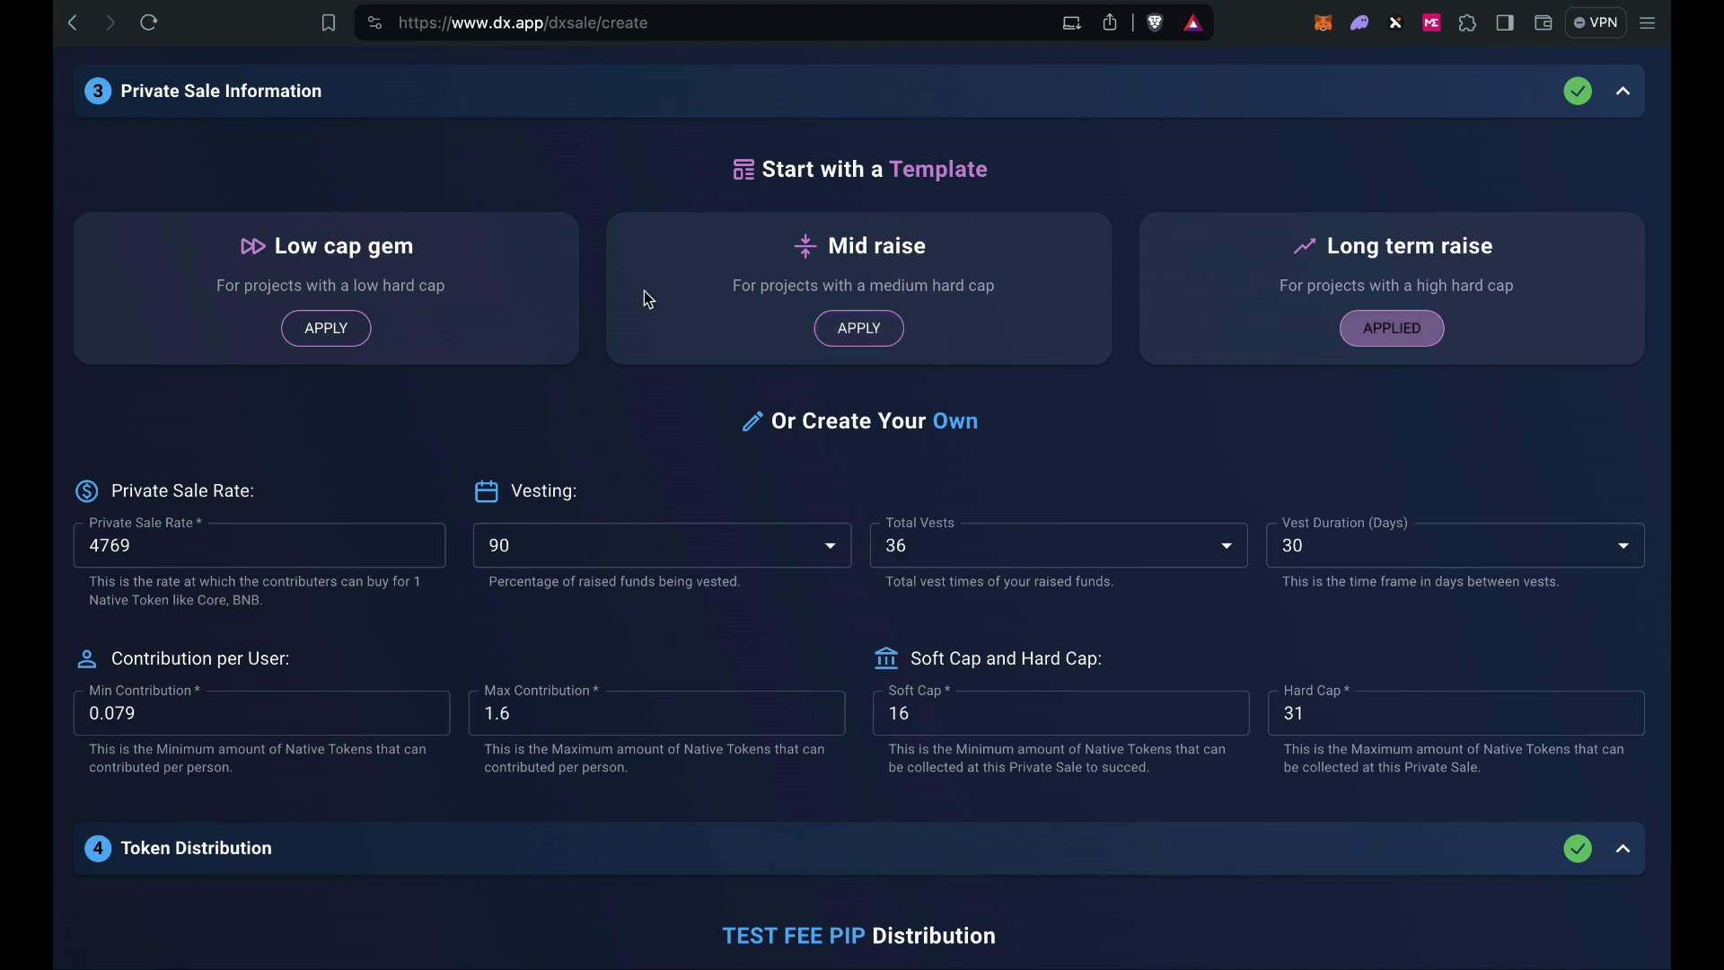
{"action": "left_click", "coordinate": [328, 333]}
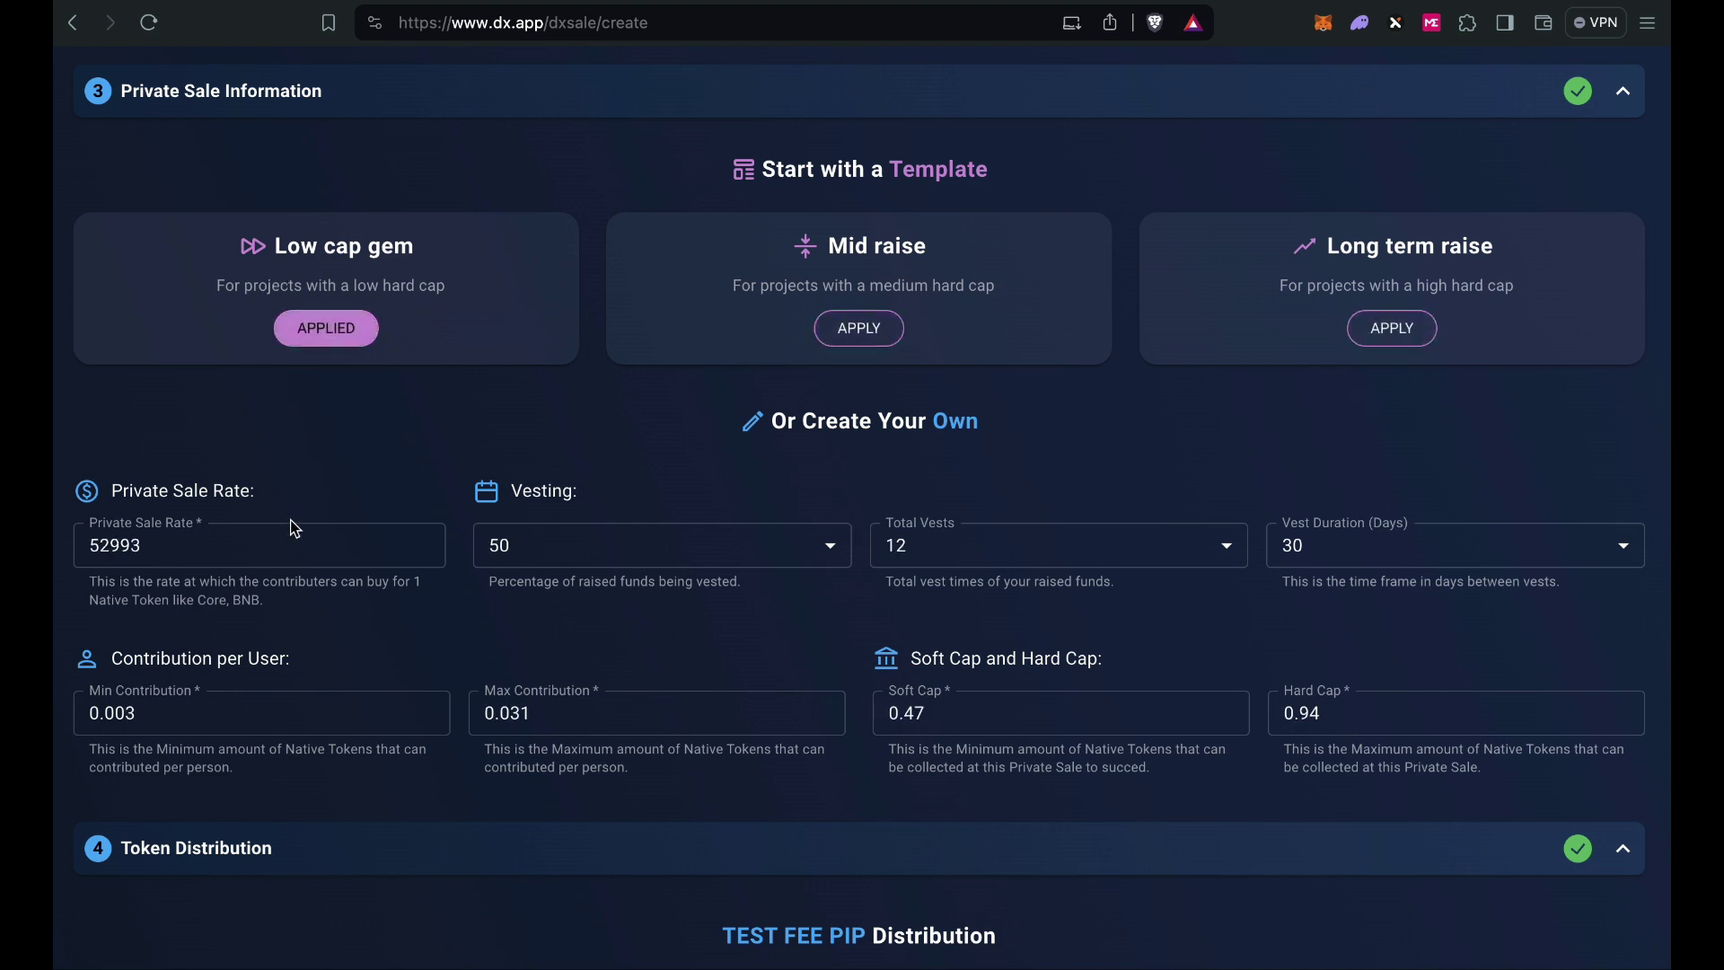
Clear the private sale rate and enter 2 instead, checking the selected token's information above.
{"action": "left_click", "coordinate": [285, 557]}
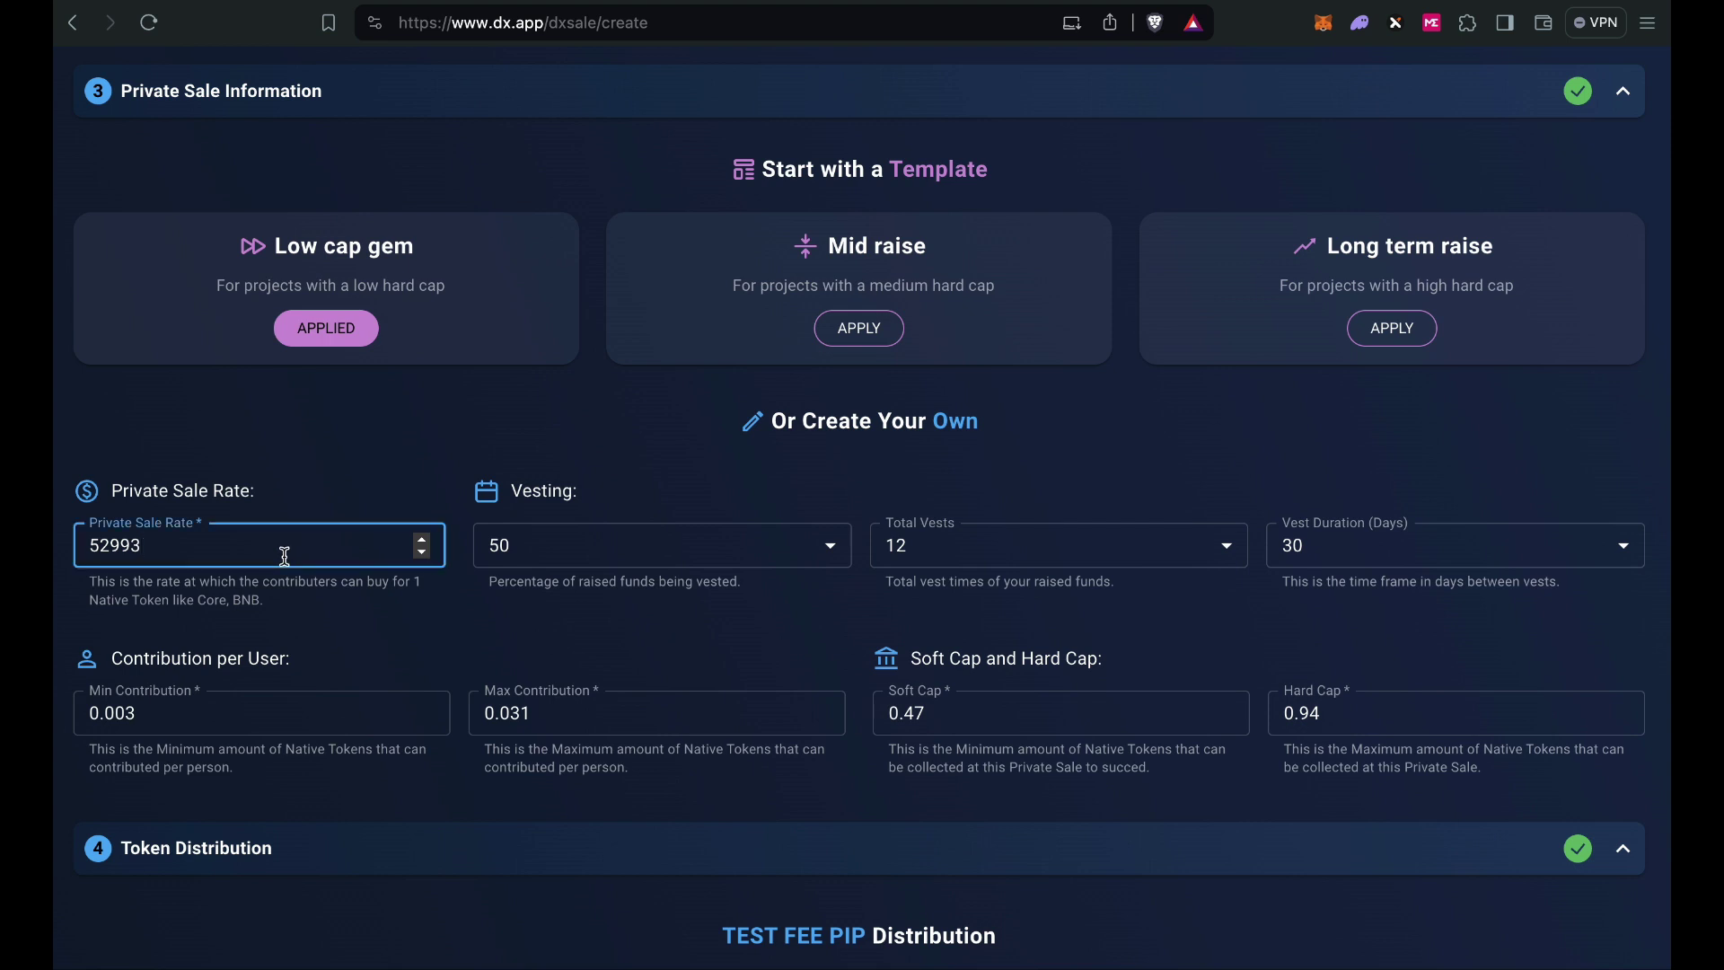
{"action": "key", "text": "BackSpace"}
{"action": "key", "text": "BackSpace"}
{"action": "key", "text": "BackSpace"}
{"action": "scroll", "coordinate": [284, 556], "scroll_direction": "down", "scroll_amount": 1}
{"action": "key", "text": "BackSpace"}
{"action": "key", "text": "BackSpace"}
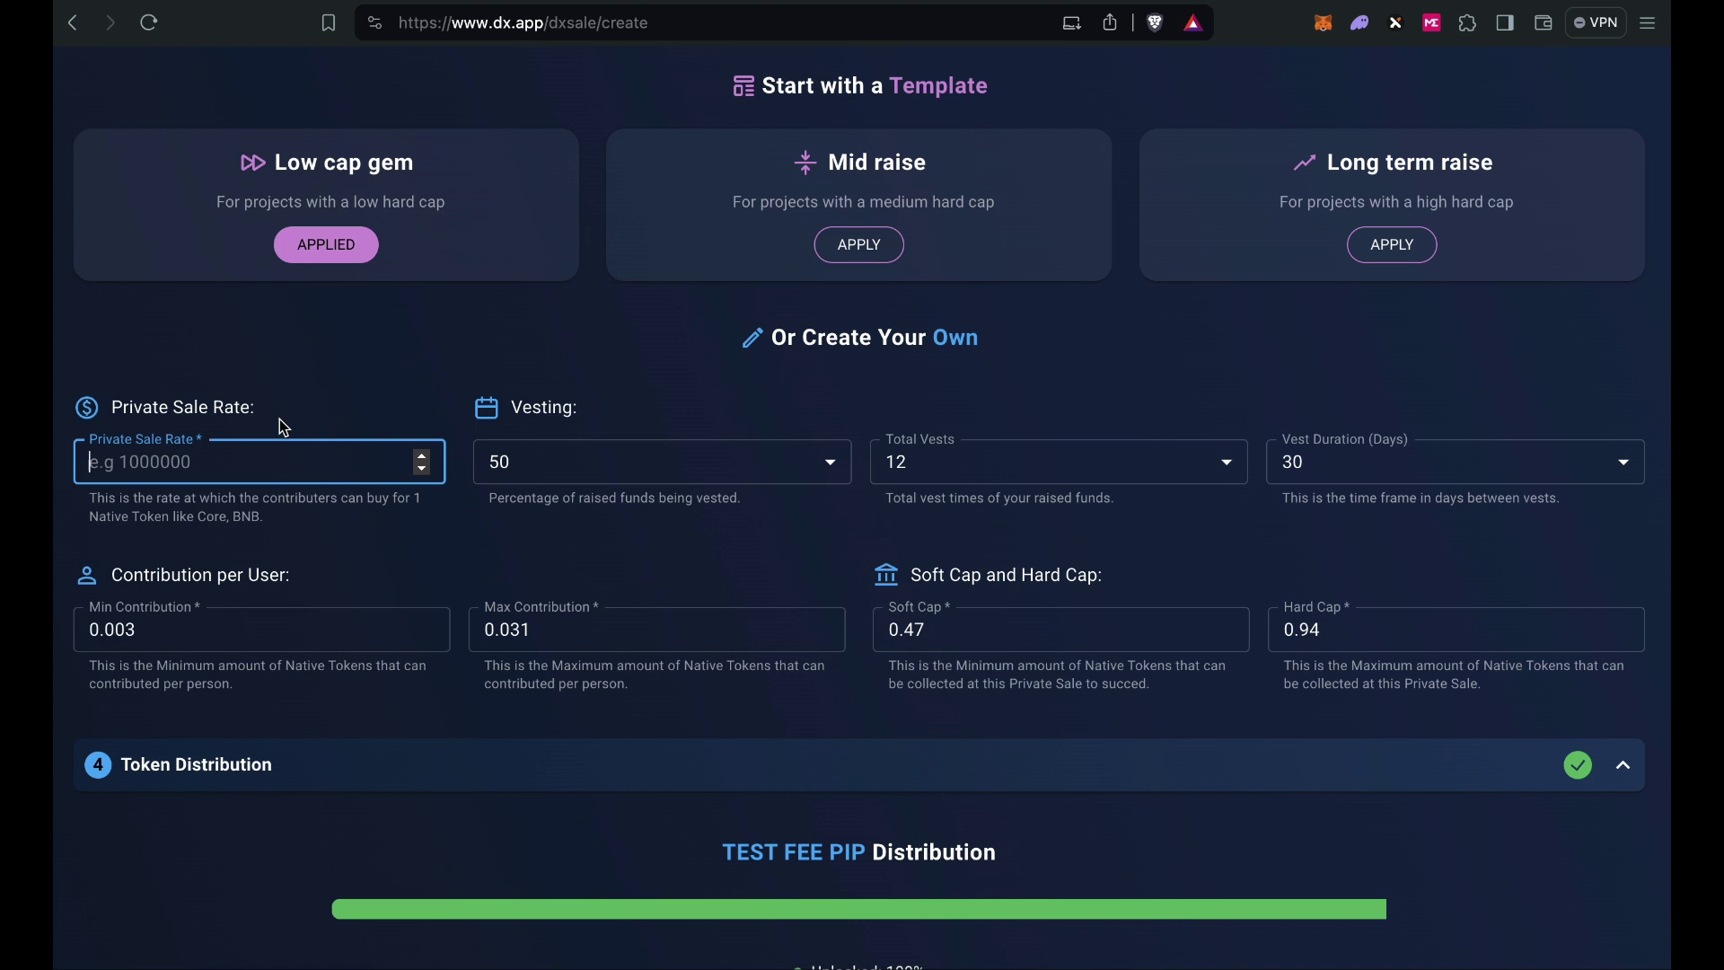
{"action": "scroll", "coordinate": [278, 418], "scroll_direction": "up", "scroll_amount": 6}
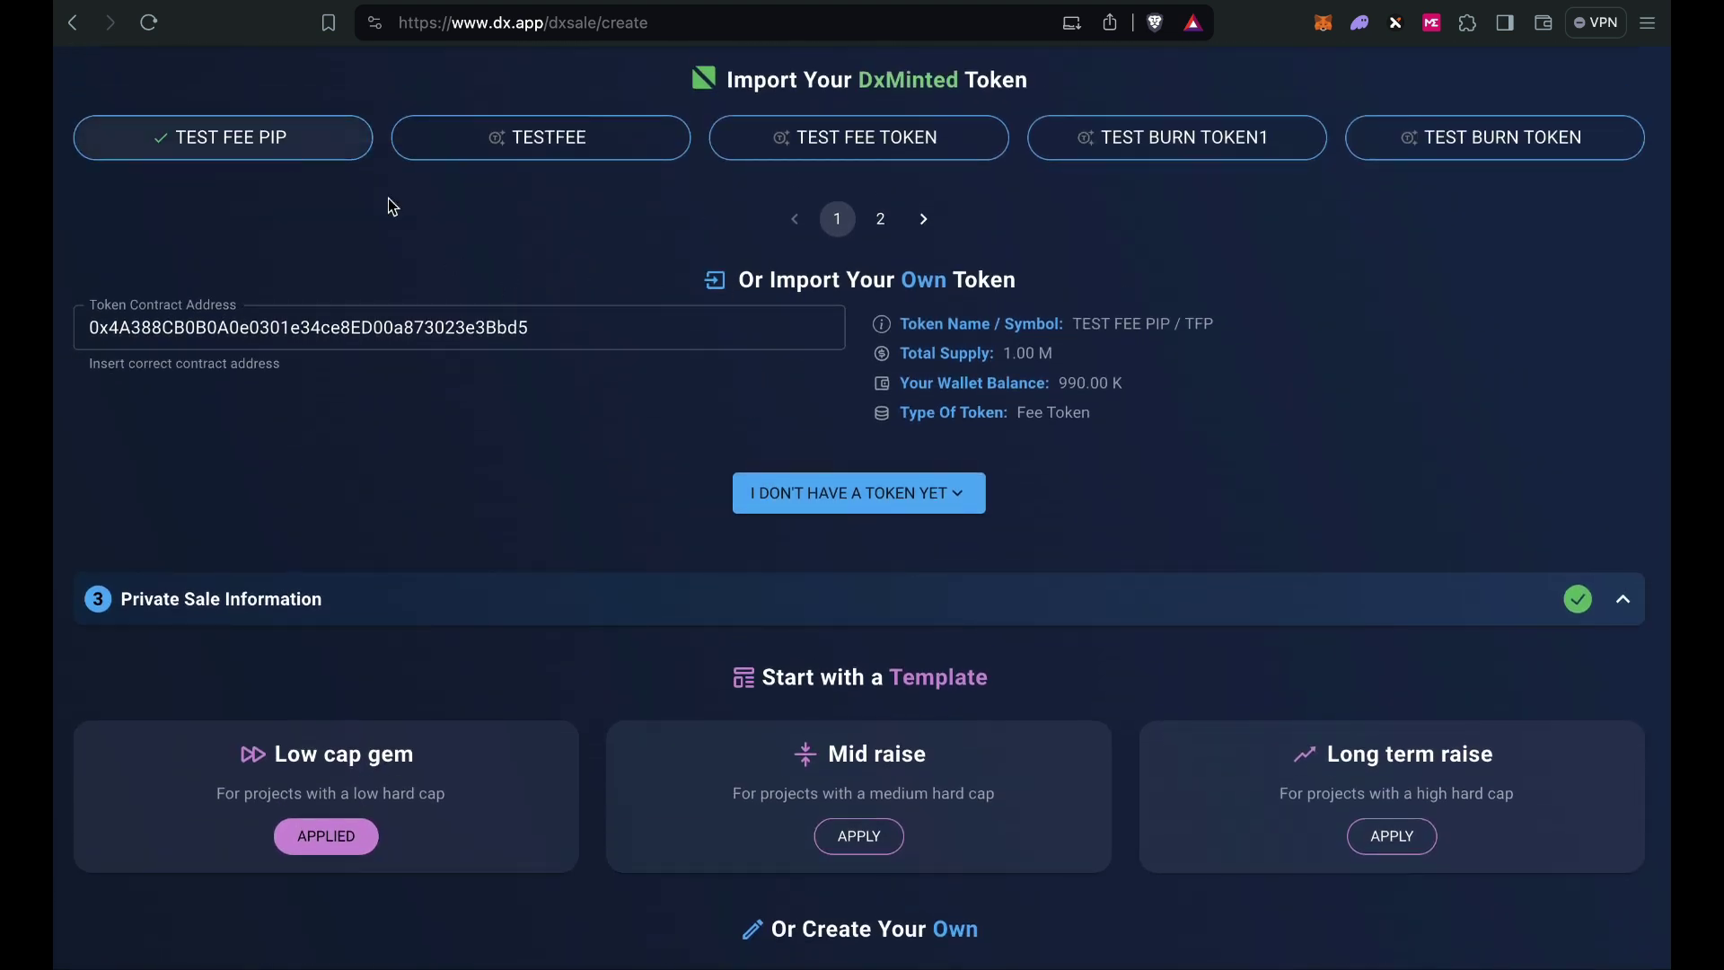
{"action": "scroll", "coordinate": [655, 443], "scroll_direction": "down", "scroll_amount": 7}
{"action": "left_click", "coordinate": [256, 423]}
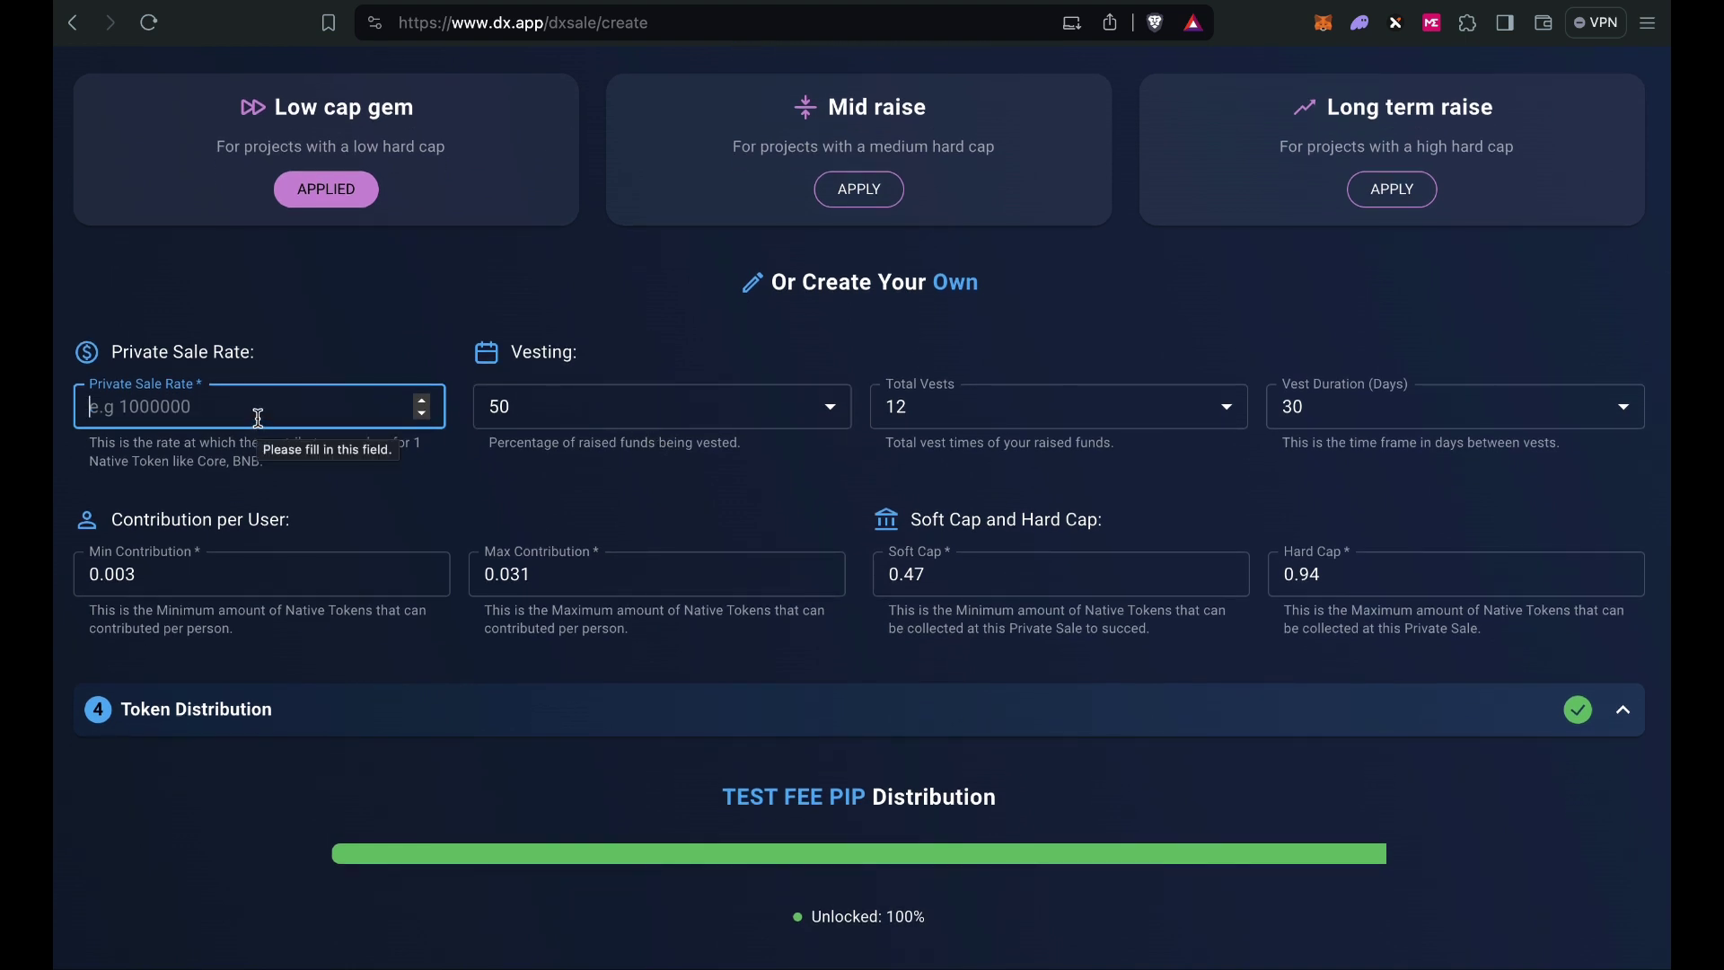
{"action": "type", "text": "2"}
Review the token's supply details and set the private sale rate to 50000.
{"action": "scroll", "coordinate": [258, 417], "scroll_direction": "up", "scroll_amount": 5}
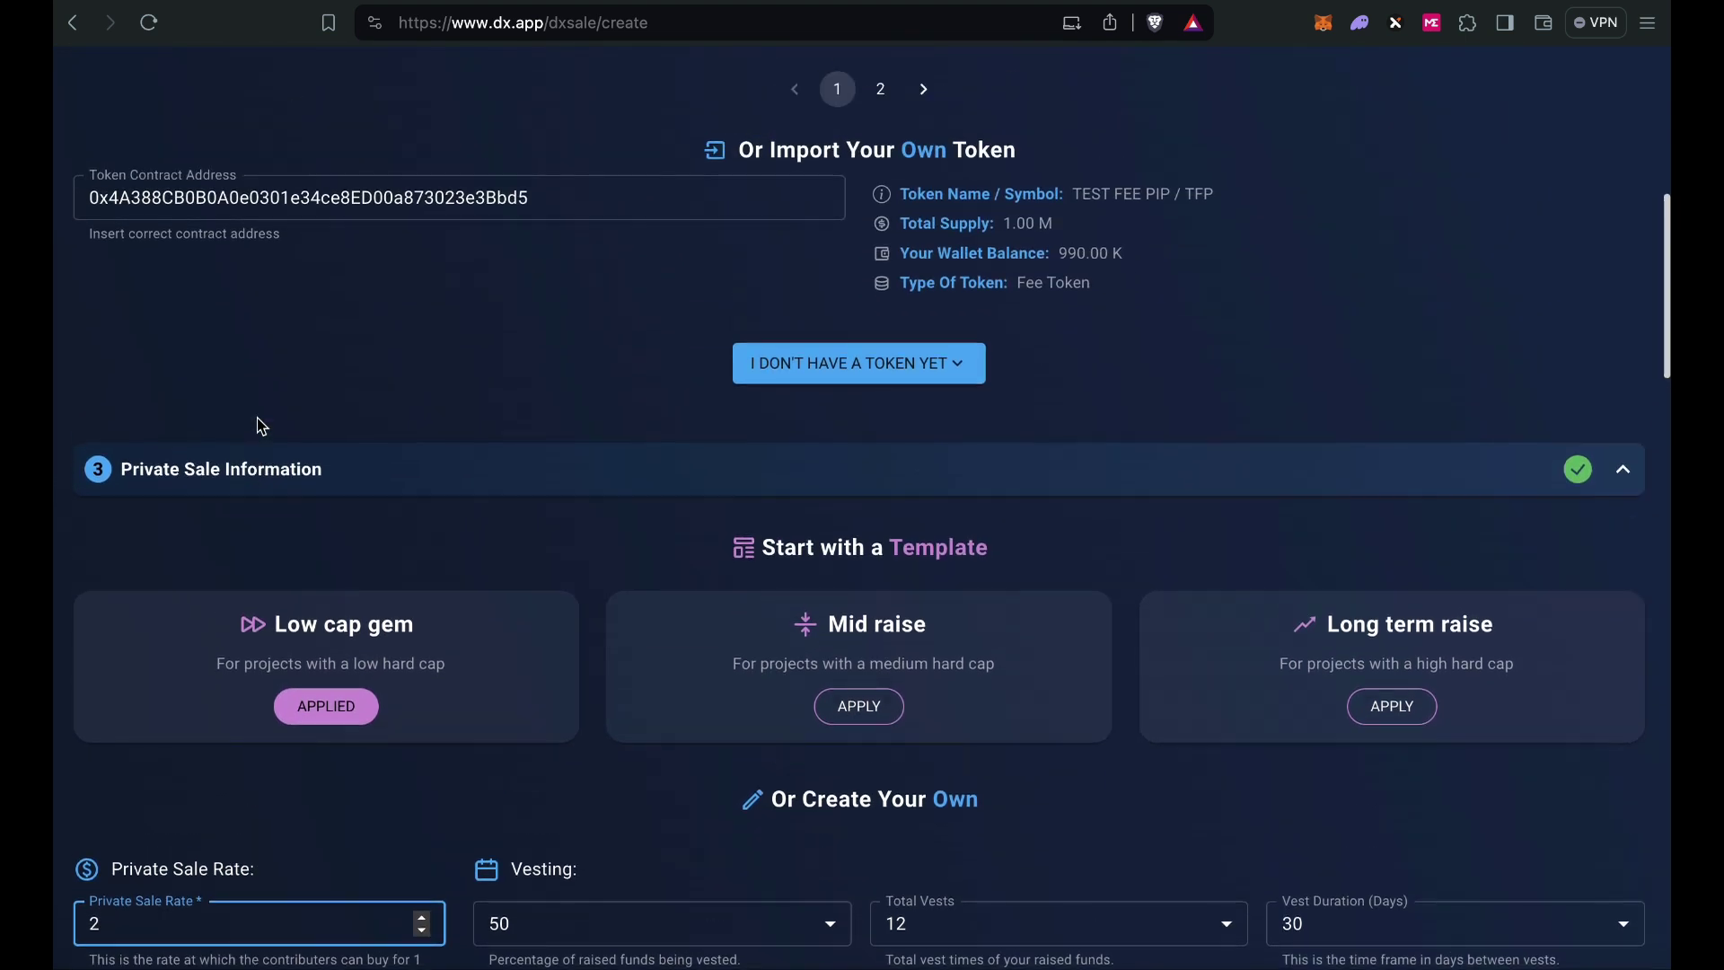
{"action": "scroll", "coordinate": [563, 422], "scroll_direction": "down", "scroll_amount": 4}
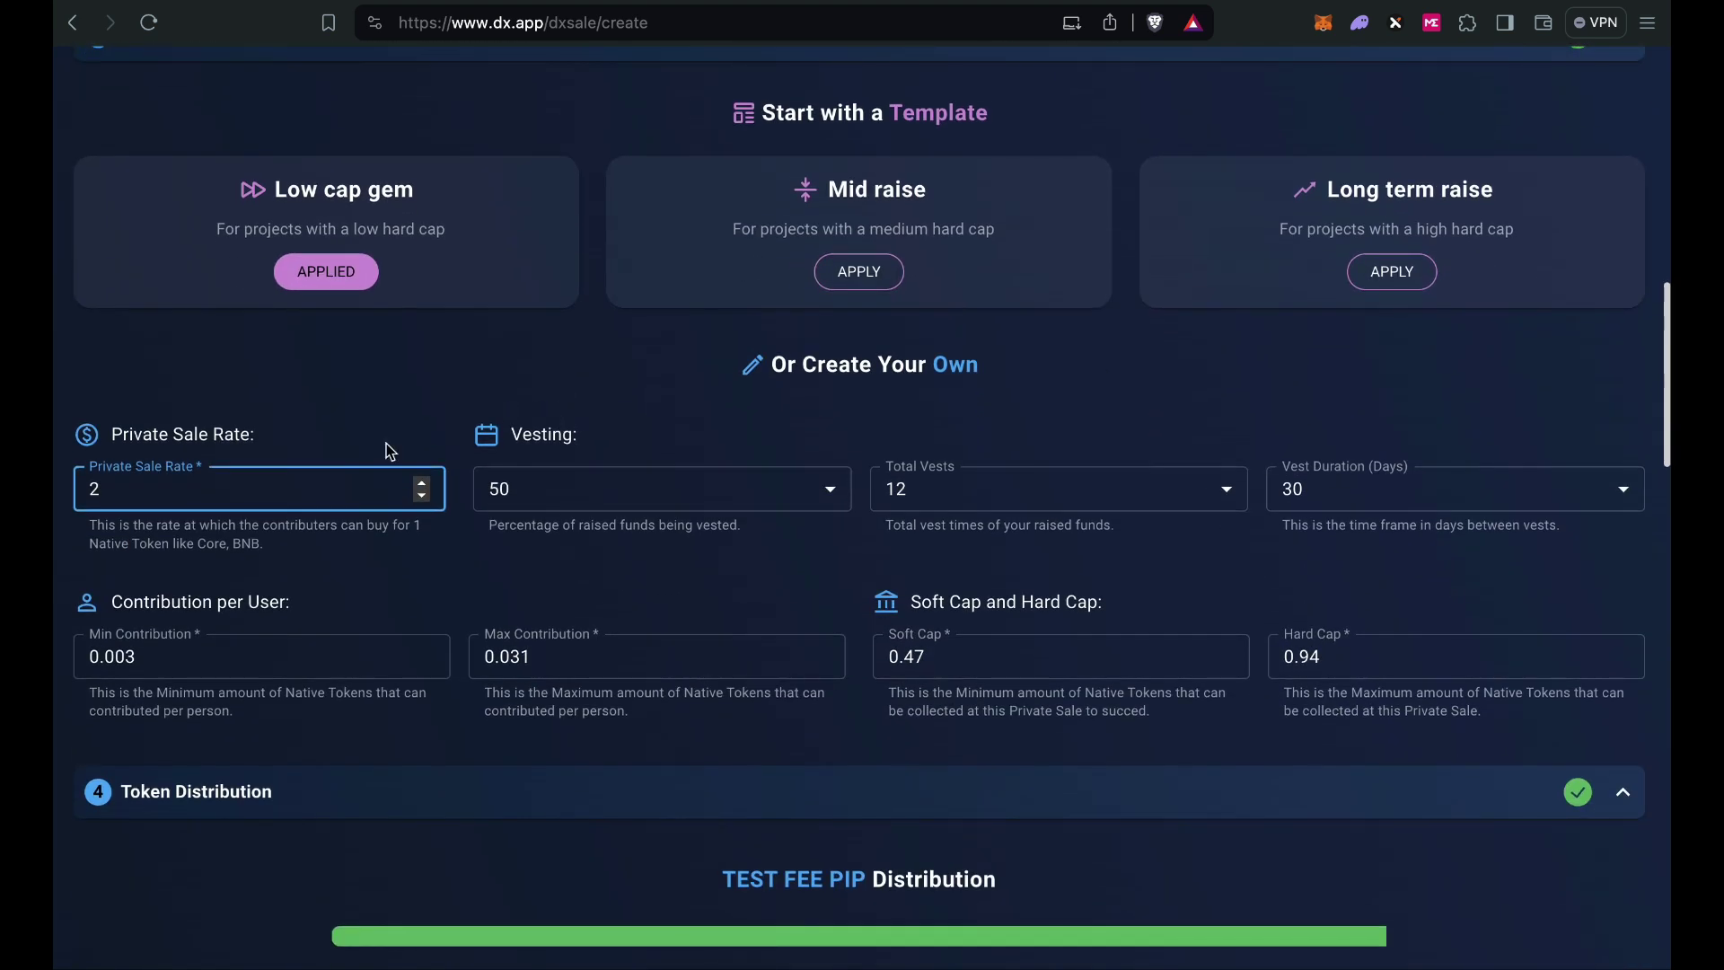
{"action": "key", "text": "BackSpace"}
{"action": "type", "text": "50000"}
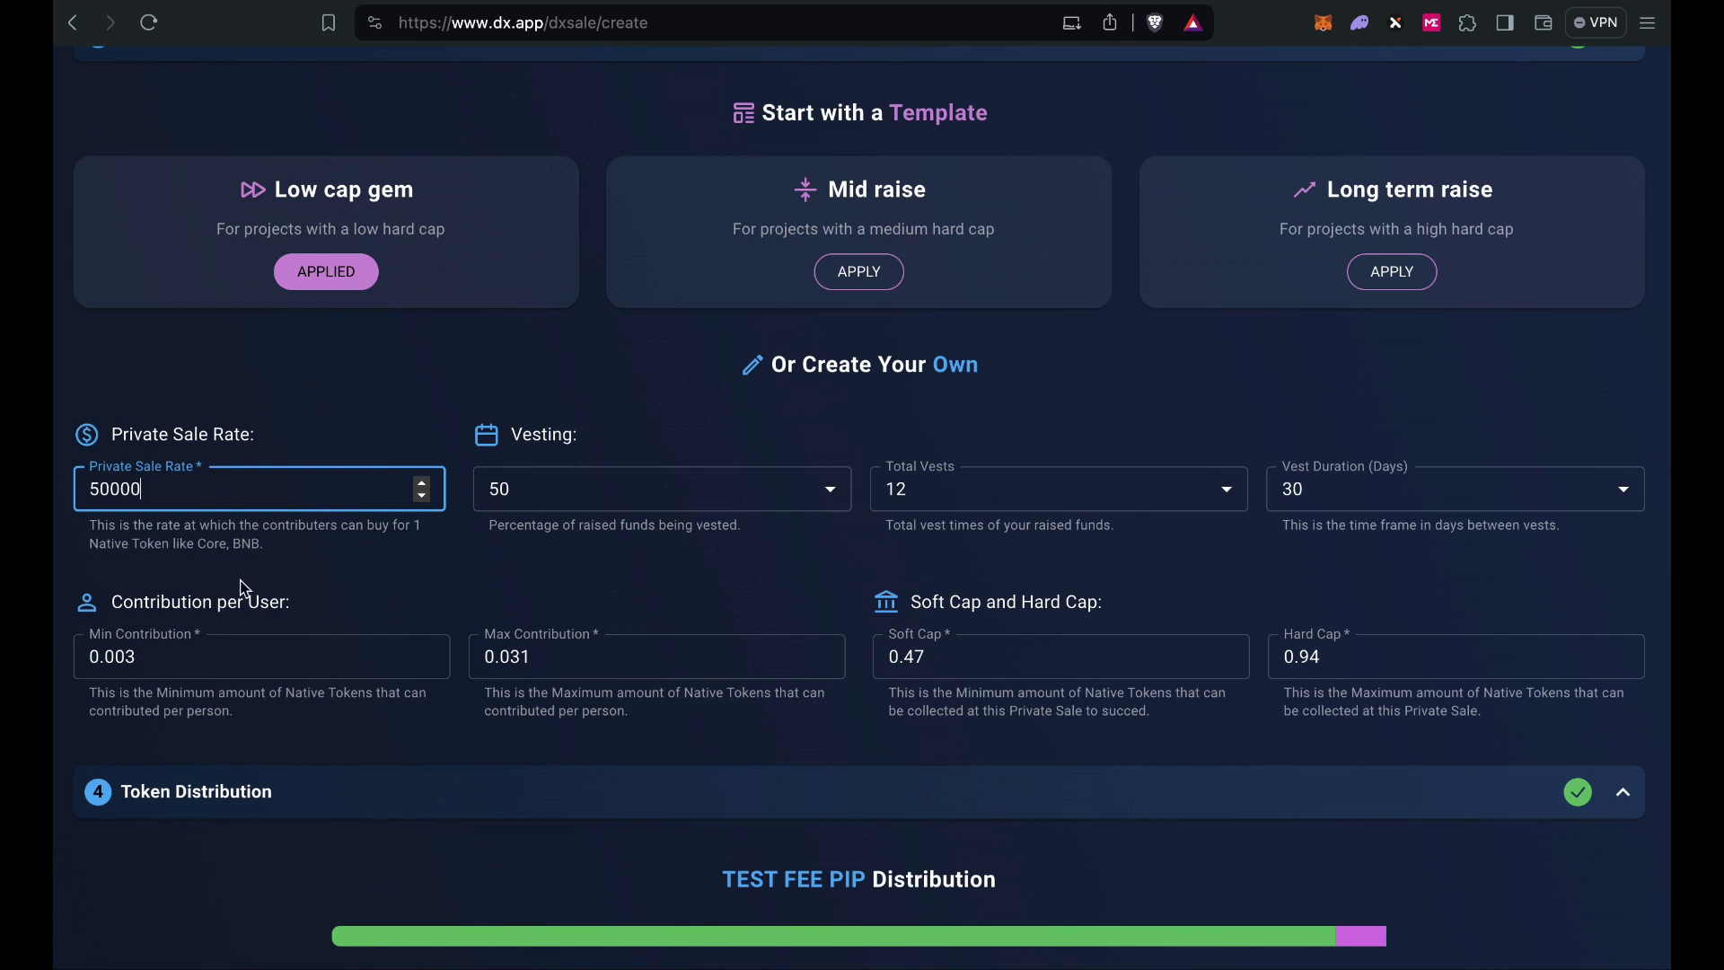
Set the percentage of raised funds being vested to 0.
{"action": "scroll", "coordinate": [235, 575], "scroll_direction": "down", "scroll_amount": 1}
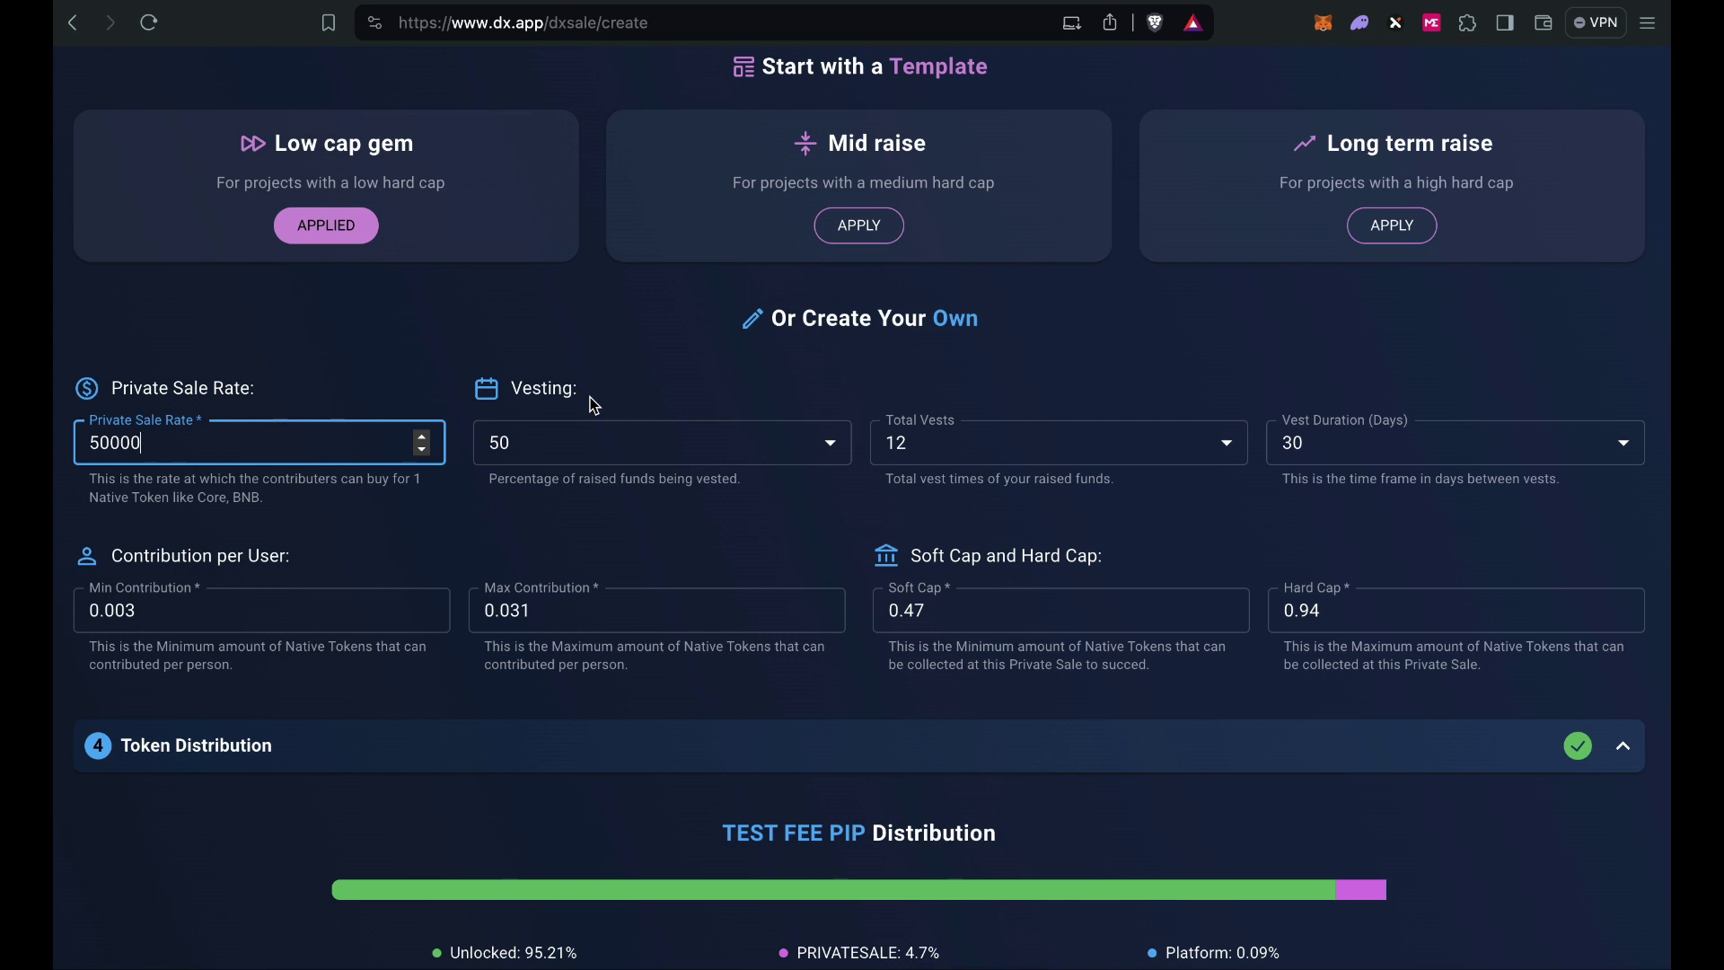
{"action": "left_click", "coordinate": [831, 449]}
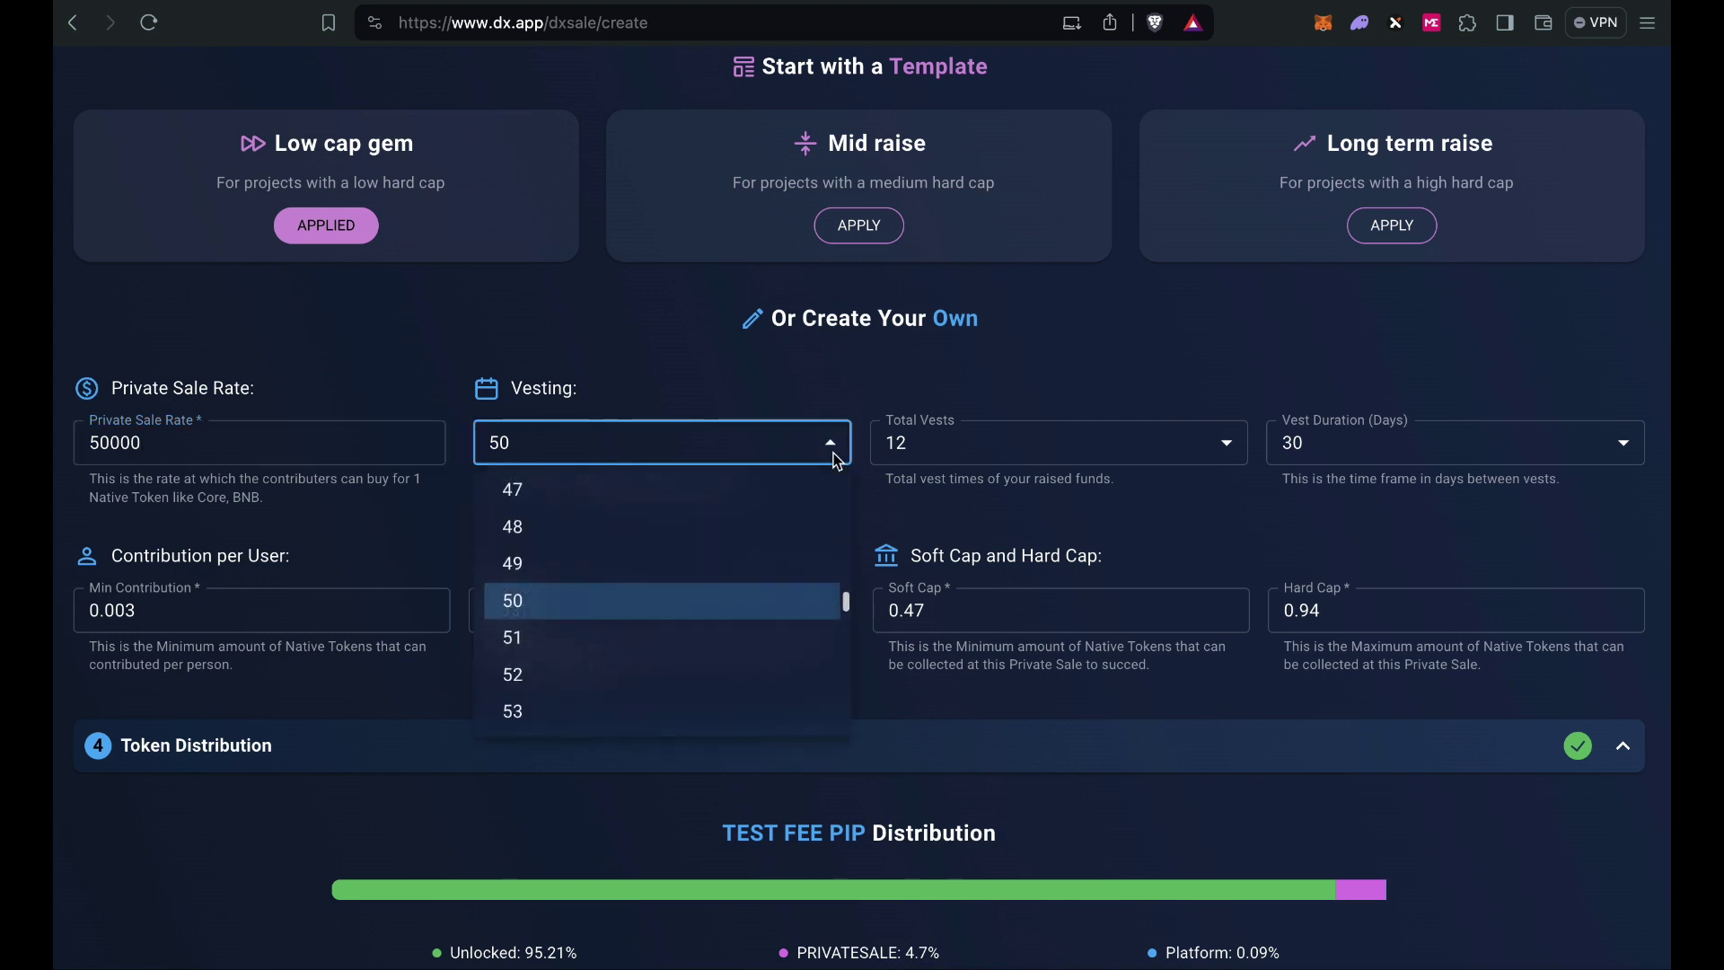
{"action": "scroll", "coordinate": [757, 530], "scroll_direction": "up", "scroll_amount": 10}
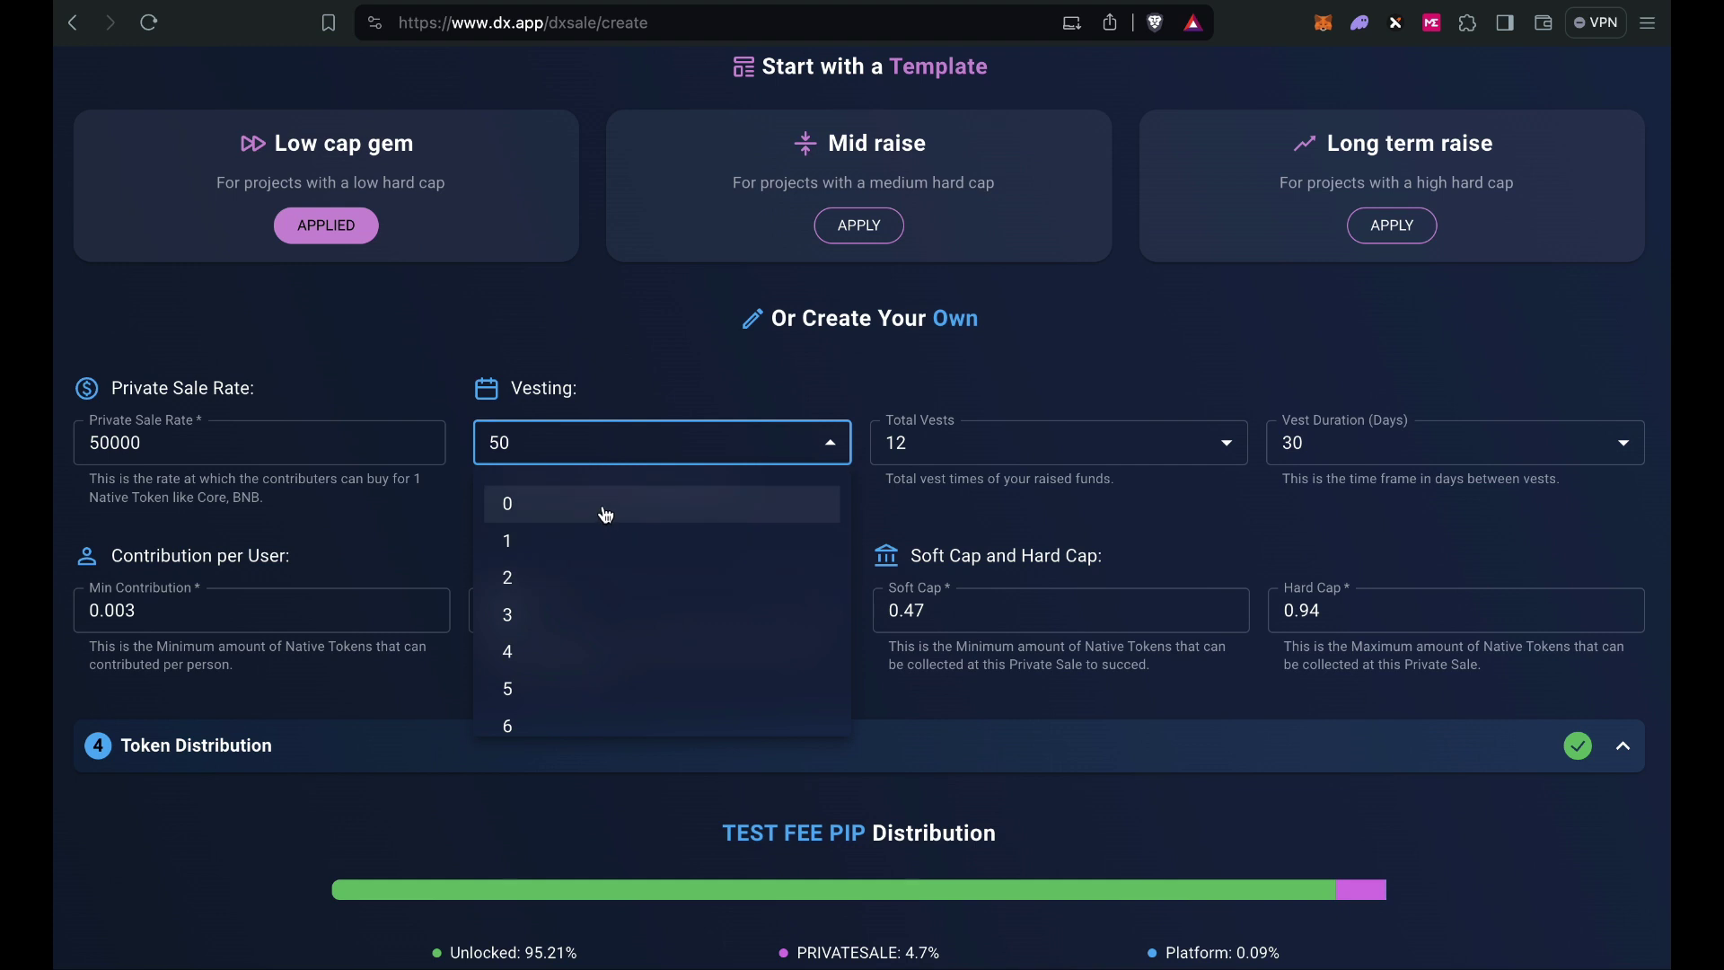
{"action": "left_click", "coordinate": [606, 505]}
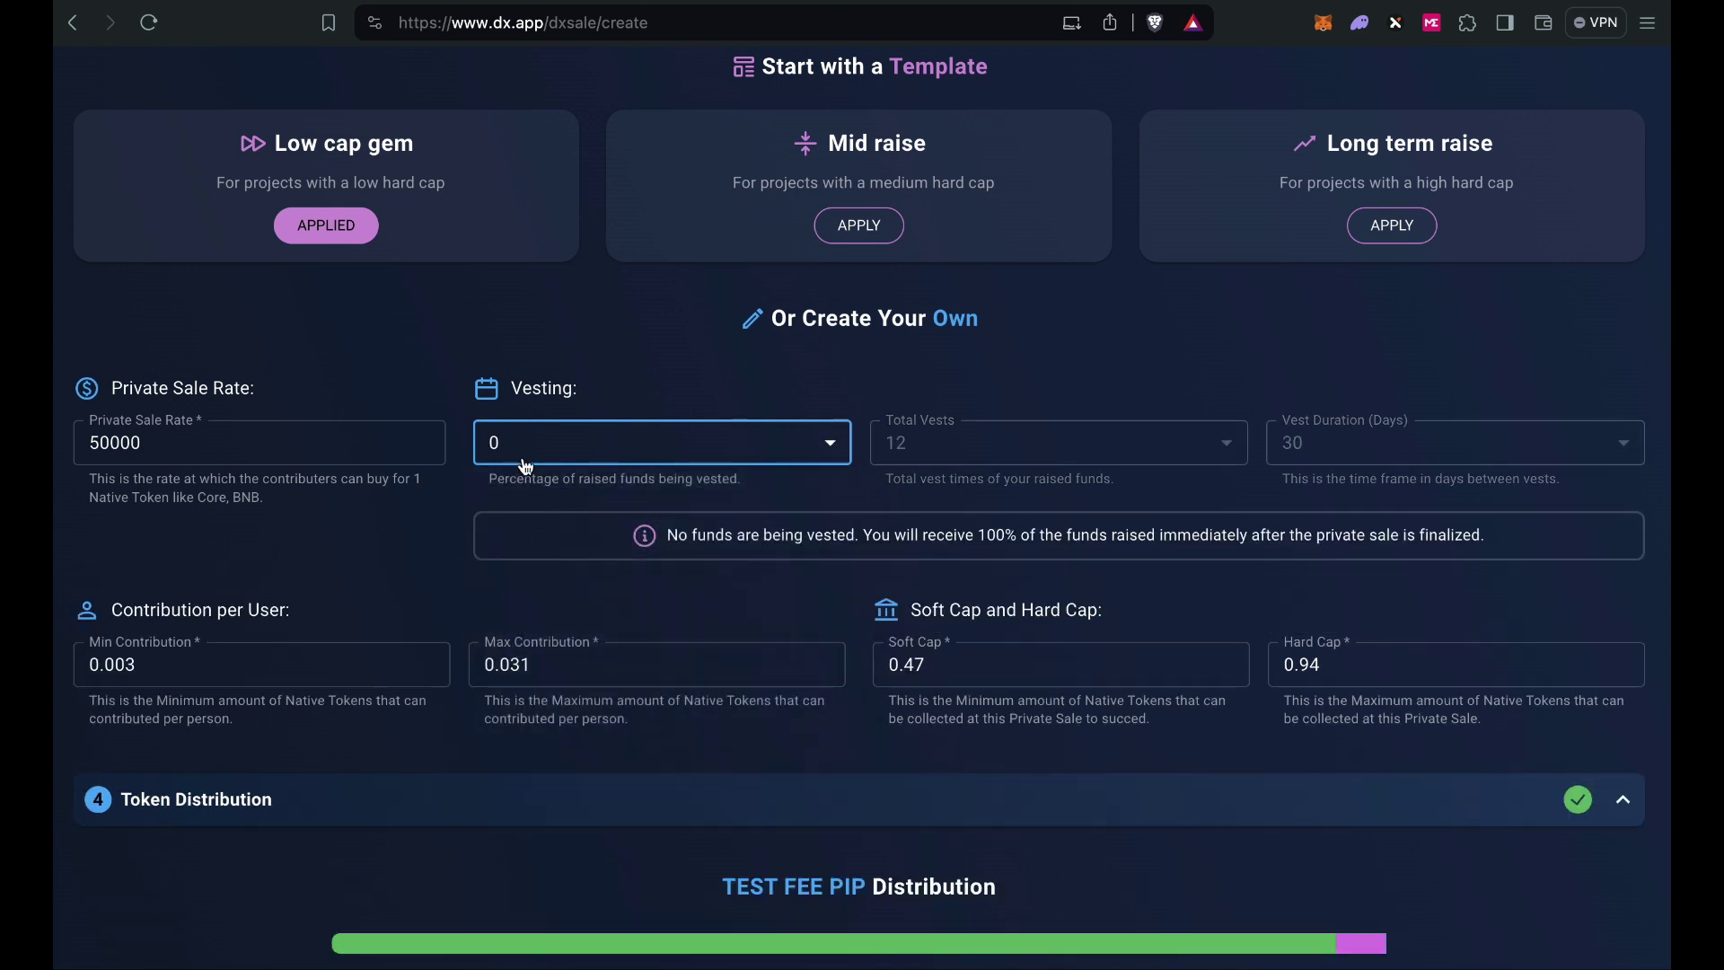
Set the percentage of raised funds being vested to 50.
{"action": "left_click", "coordinate": [828, 438]}
{"action": "scroll", "coordinate": [678, 585], "scroll_direction": "down", "scroll_amount": 8}
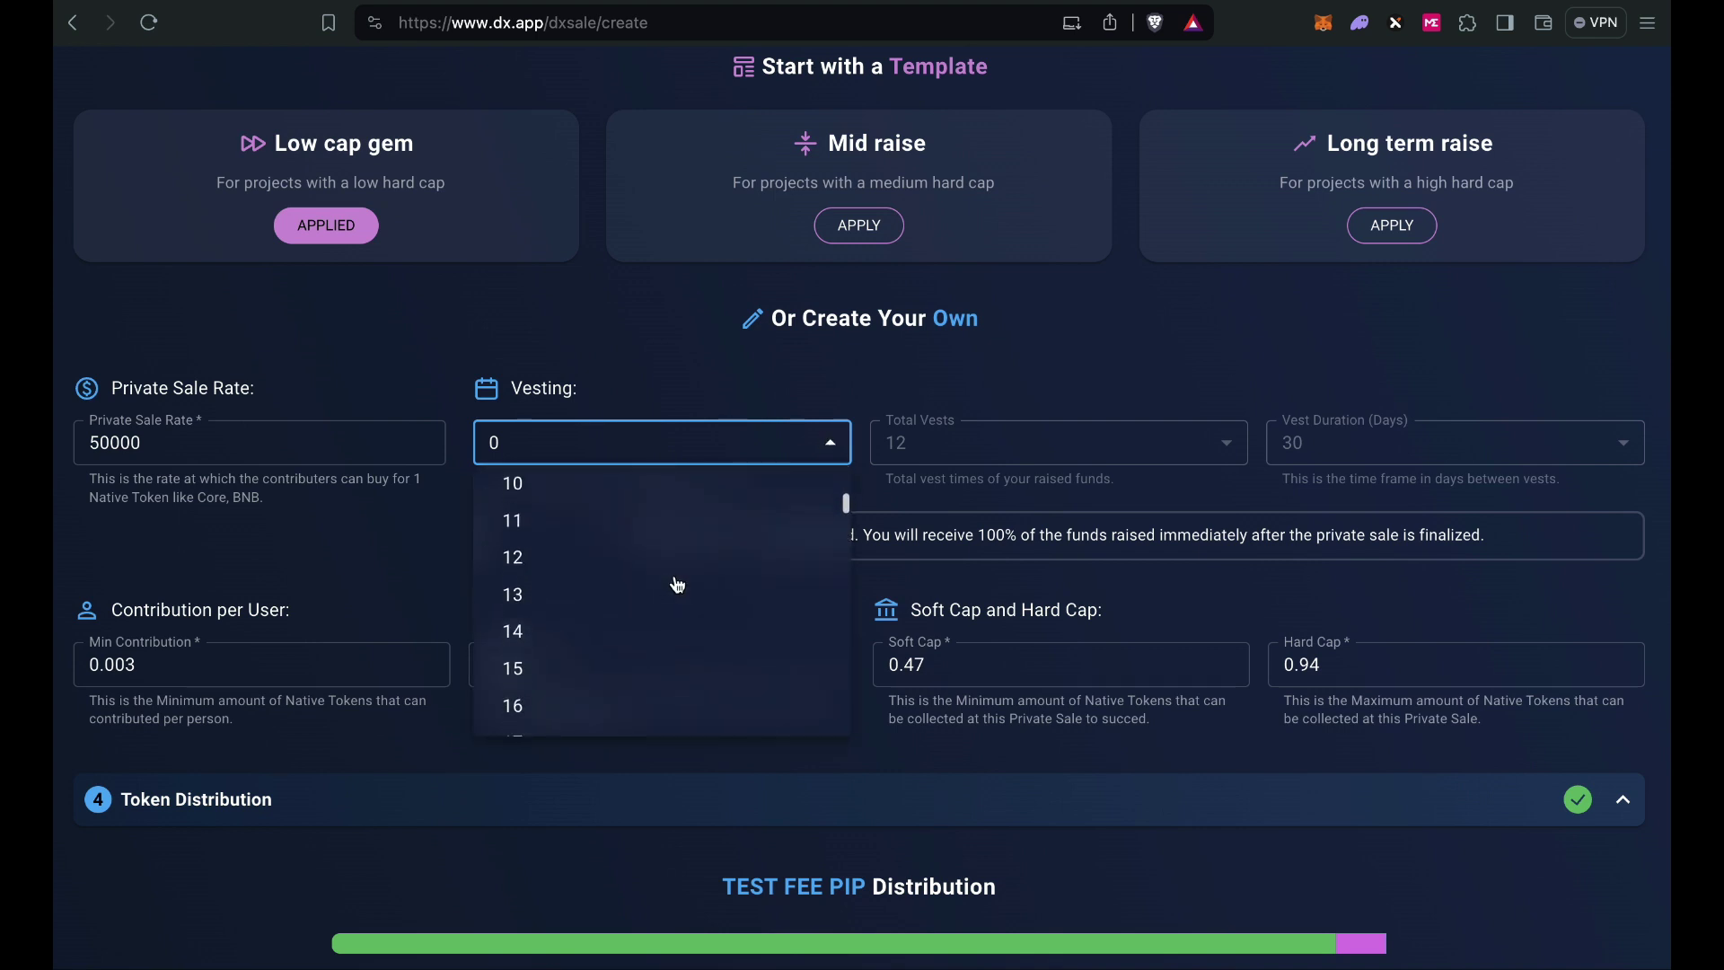
{"action": "scroll", "coordinate": [678, 584], "scroll_direction": "down", "scroll_amount": 6}
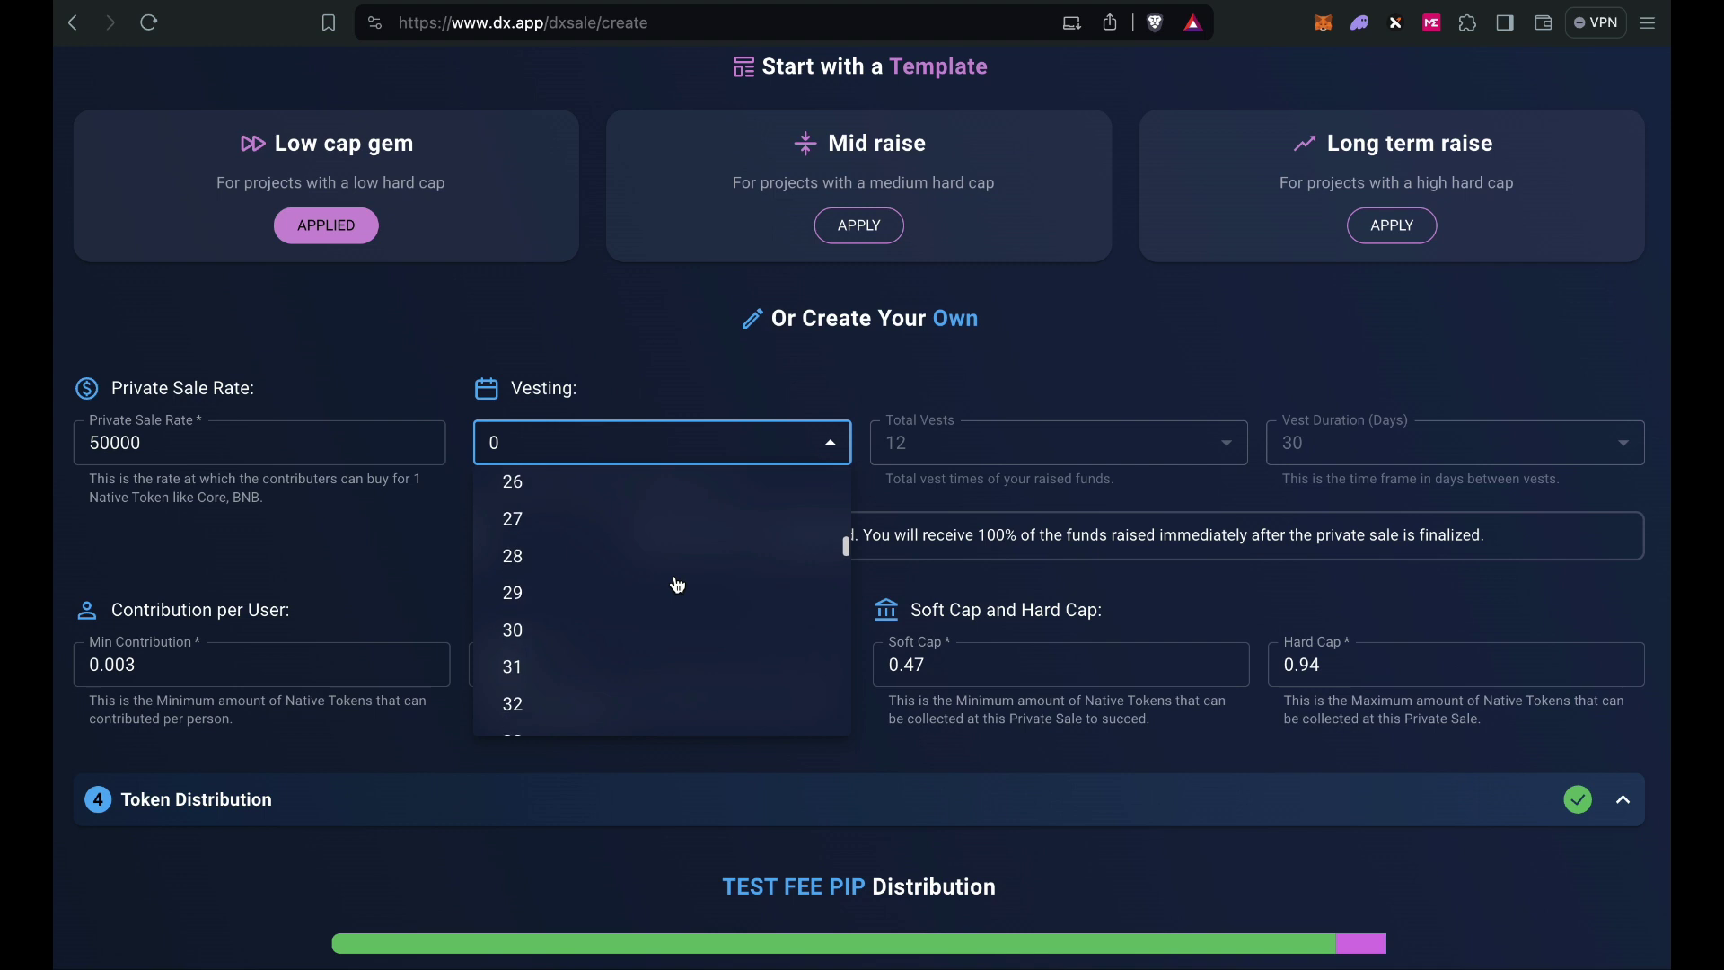
{"action": "scroll", "coordinate": [678, 585], "scroll_direction": "down", "scroll_amount": 5}
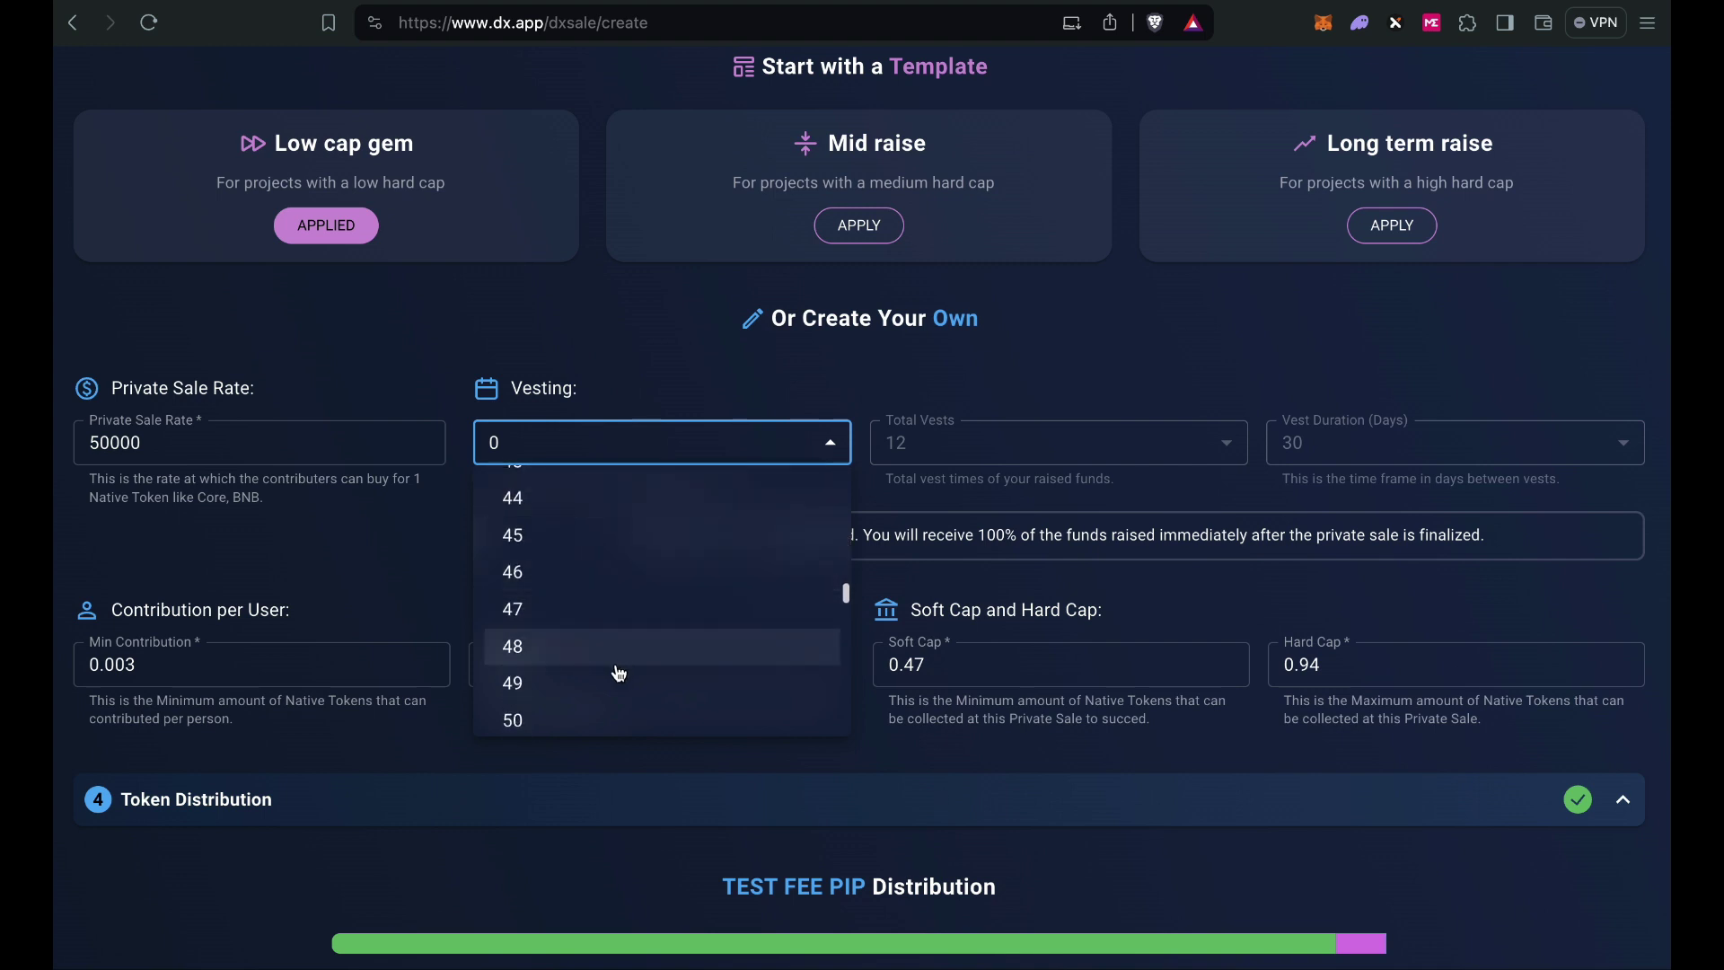
{"action": "left_click", "coordinate": [597, 719]}
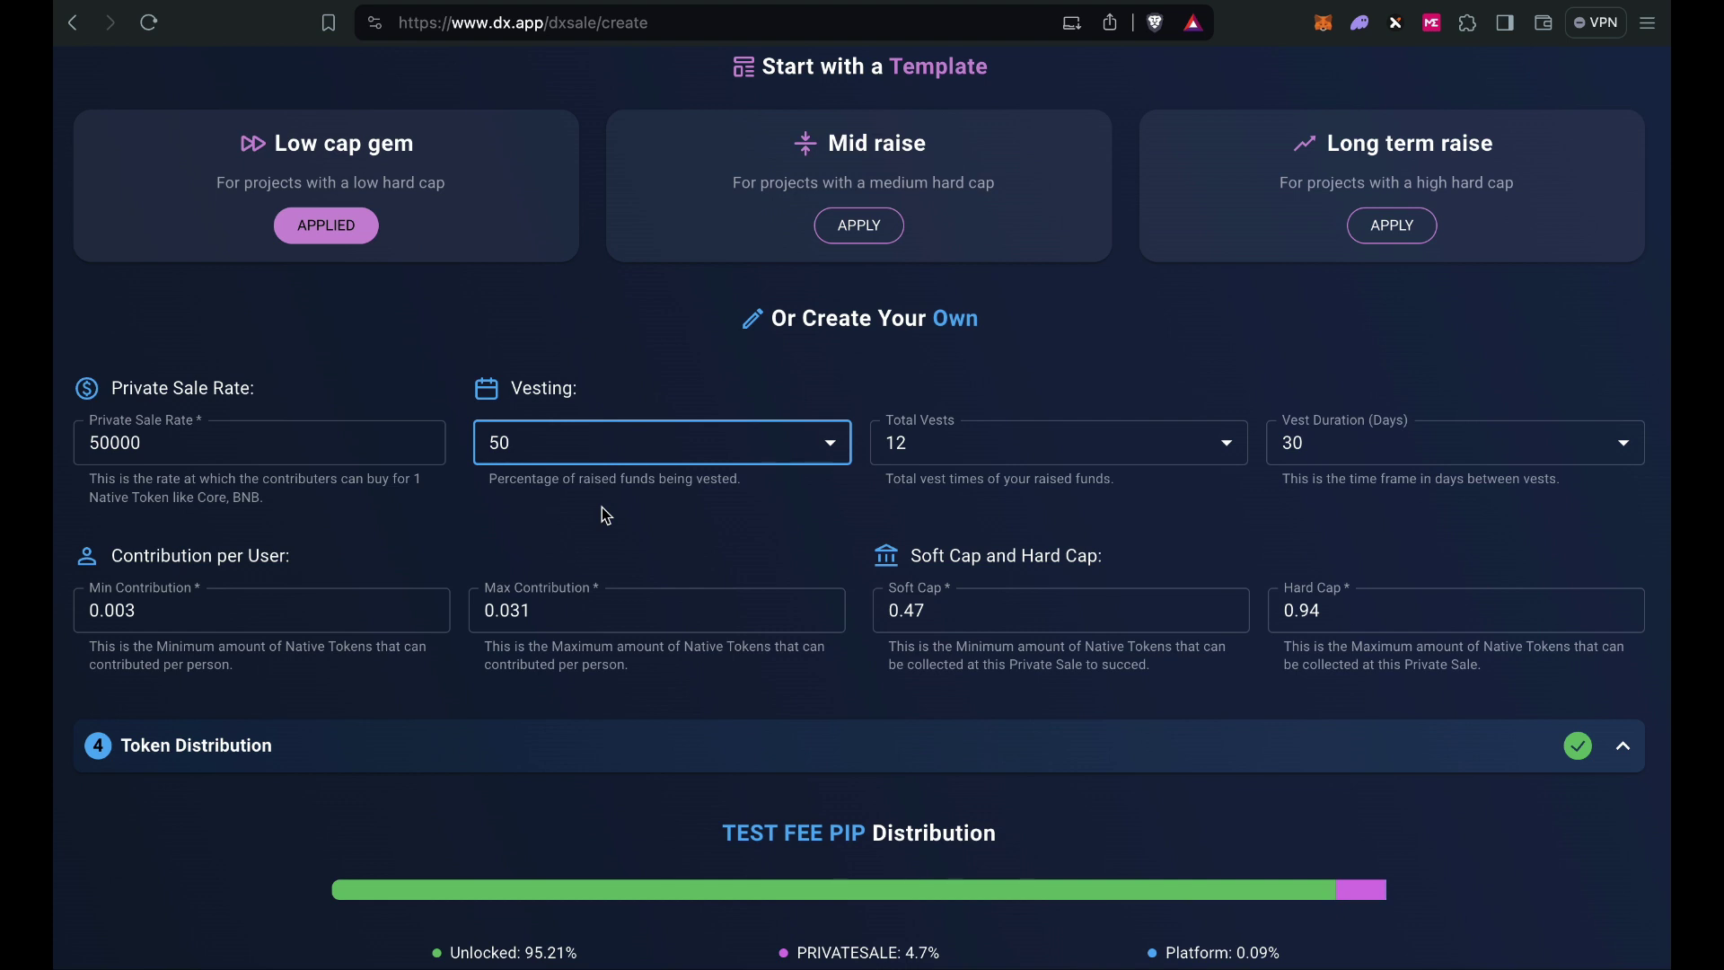
Set the percentage of raised funds being vested to 0.
{"action": "left_click", "coordinate": [836, 444]}
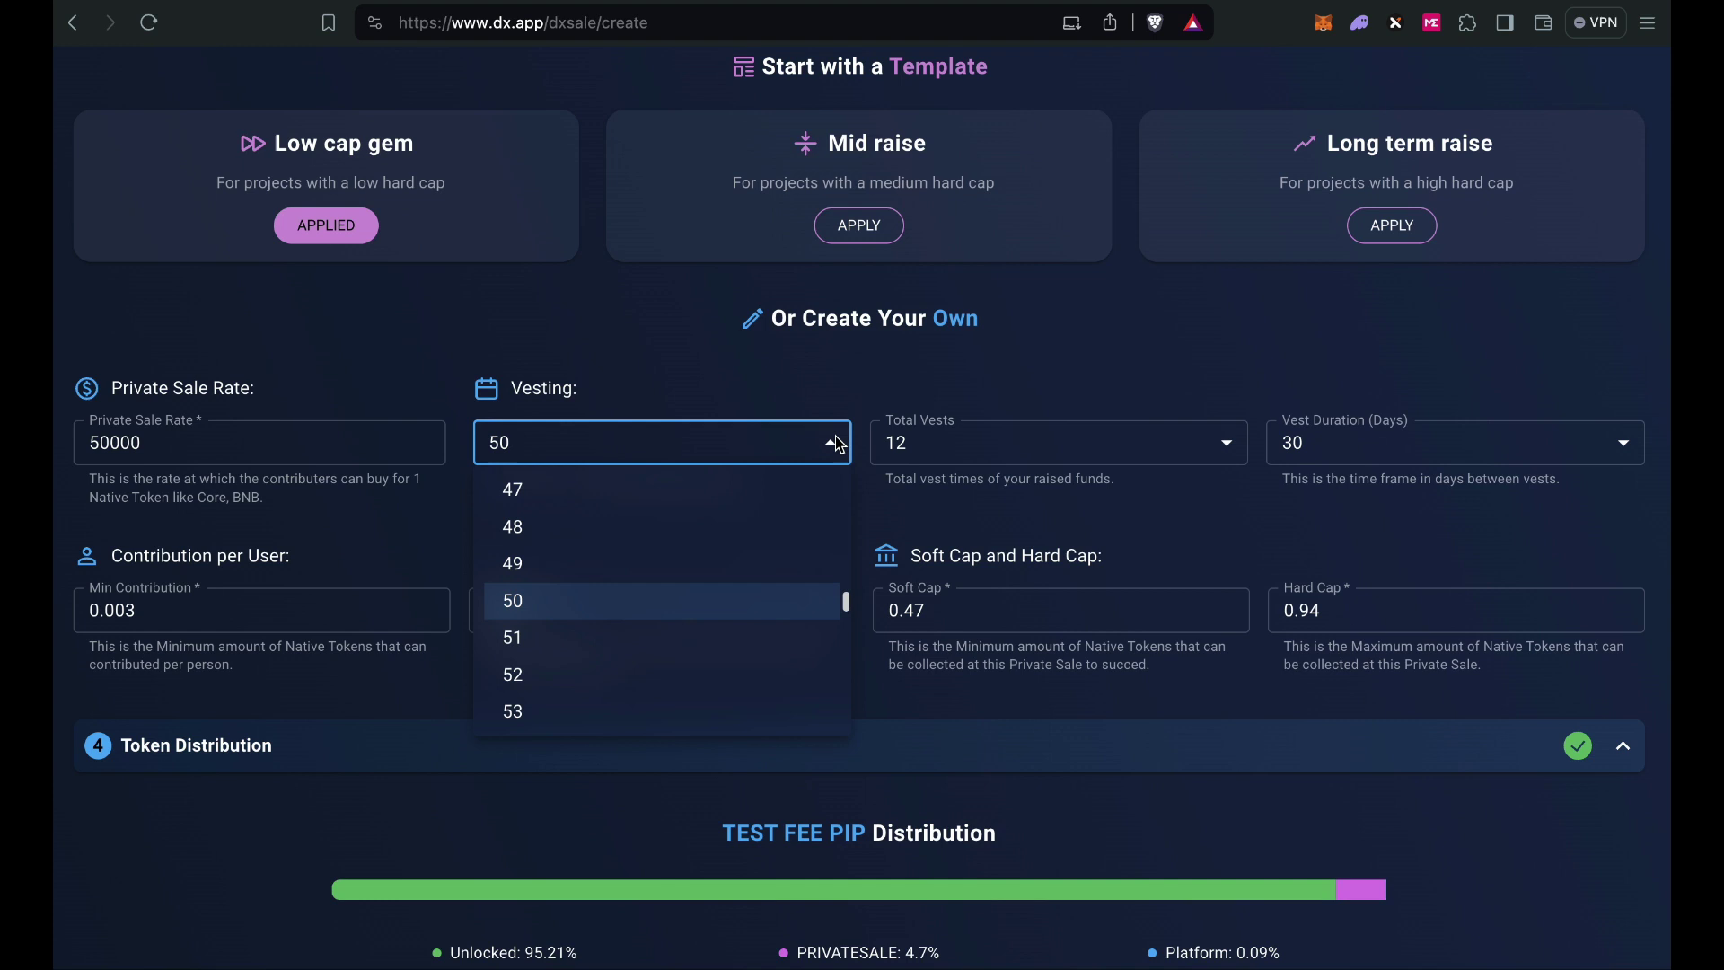
{"action": "scroll", "coordinate": [727, 504], "scroll_direction": "up", "scroll_amount": 15}
{"action": "left_click", "coordinate": [687, 505]}
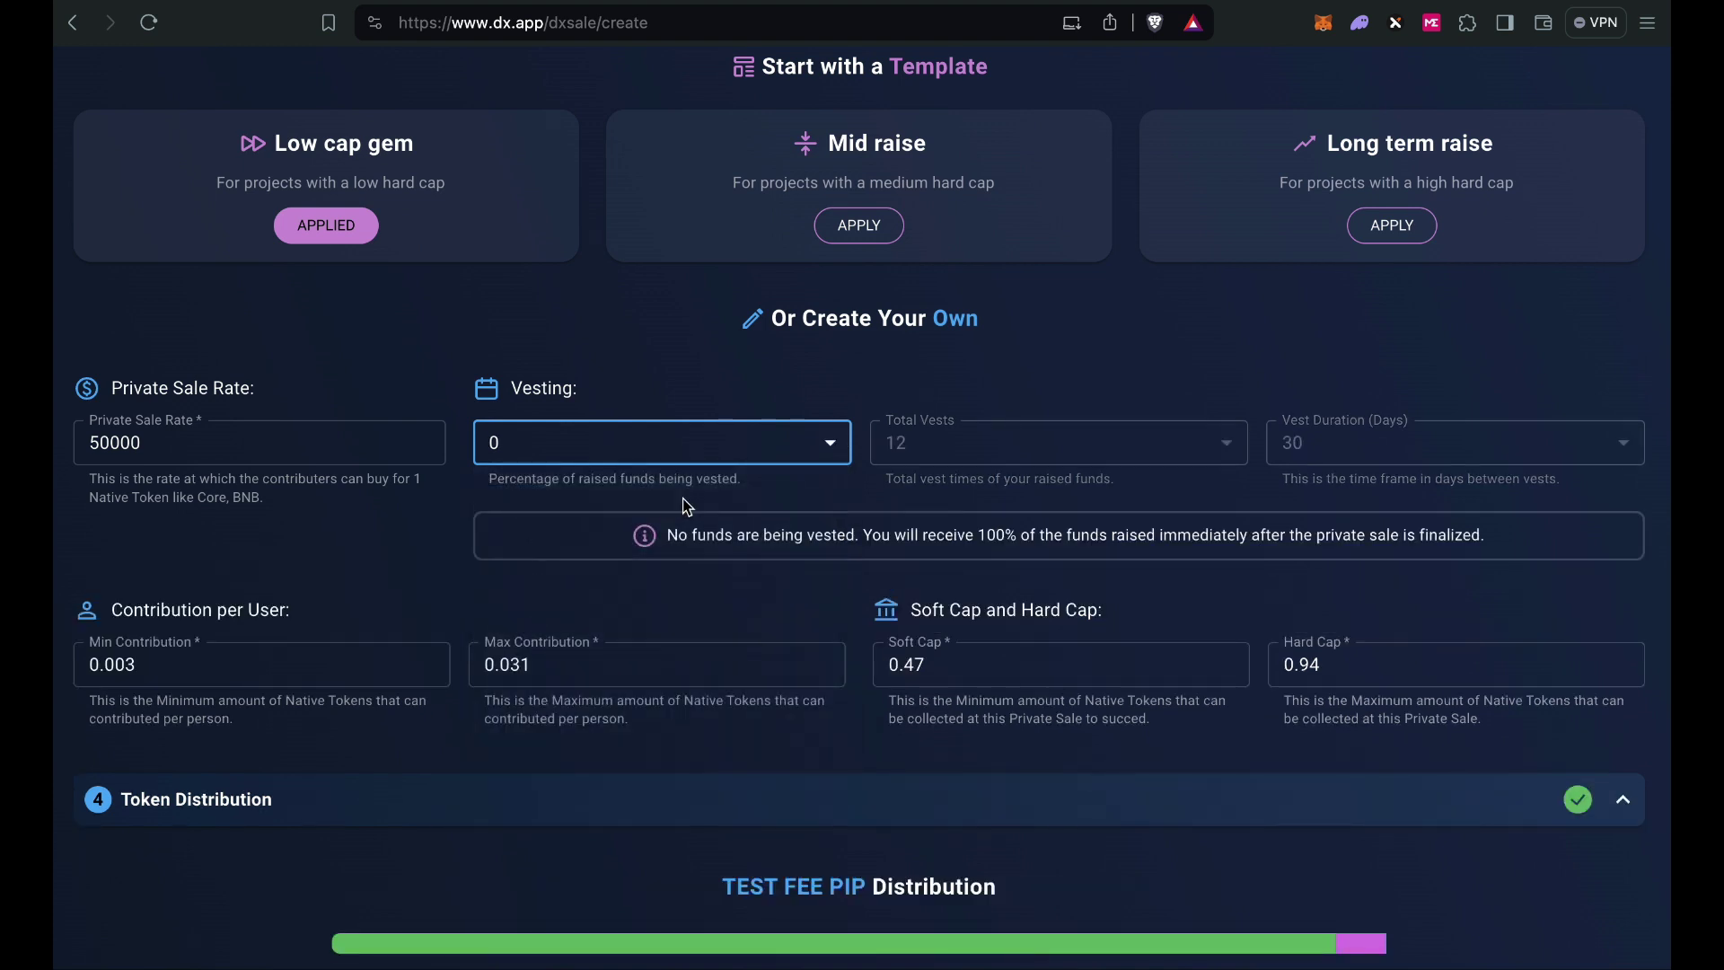
{"action": "left_click", "coordinate": [777, 512]}
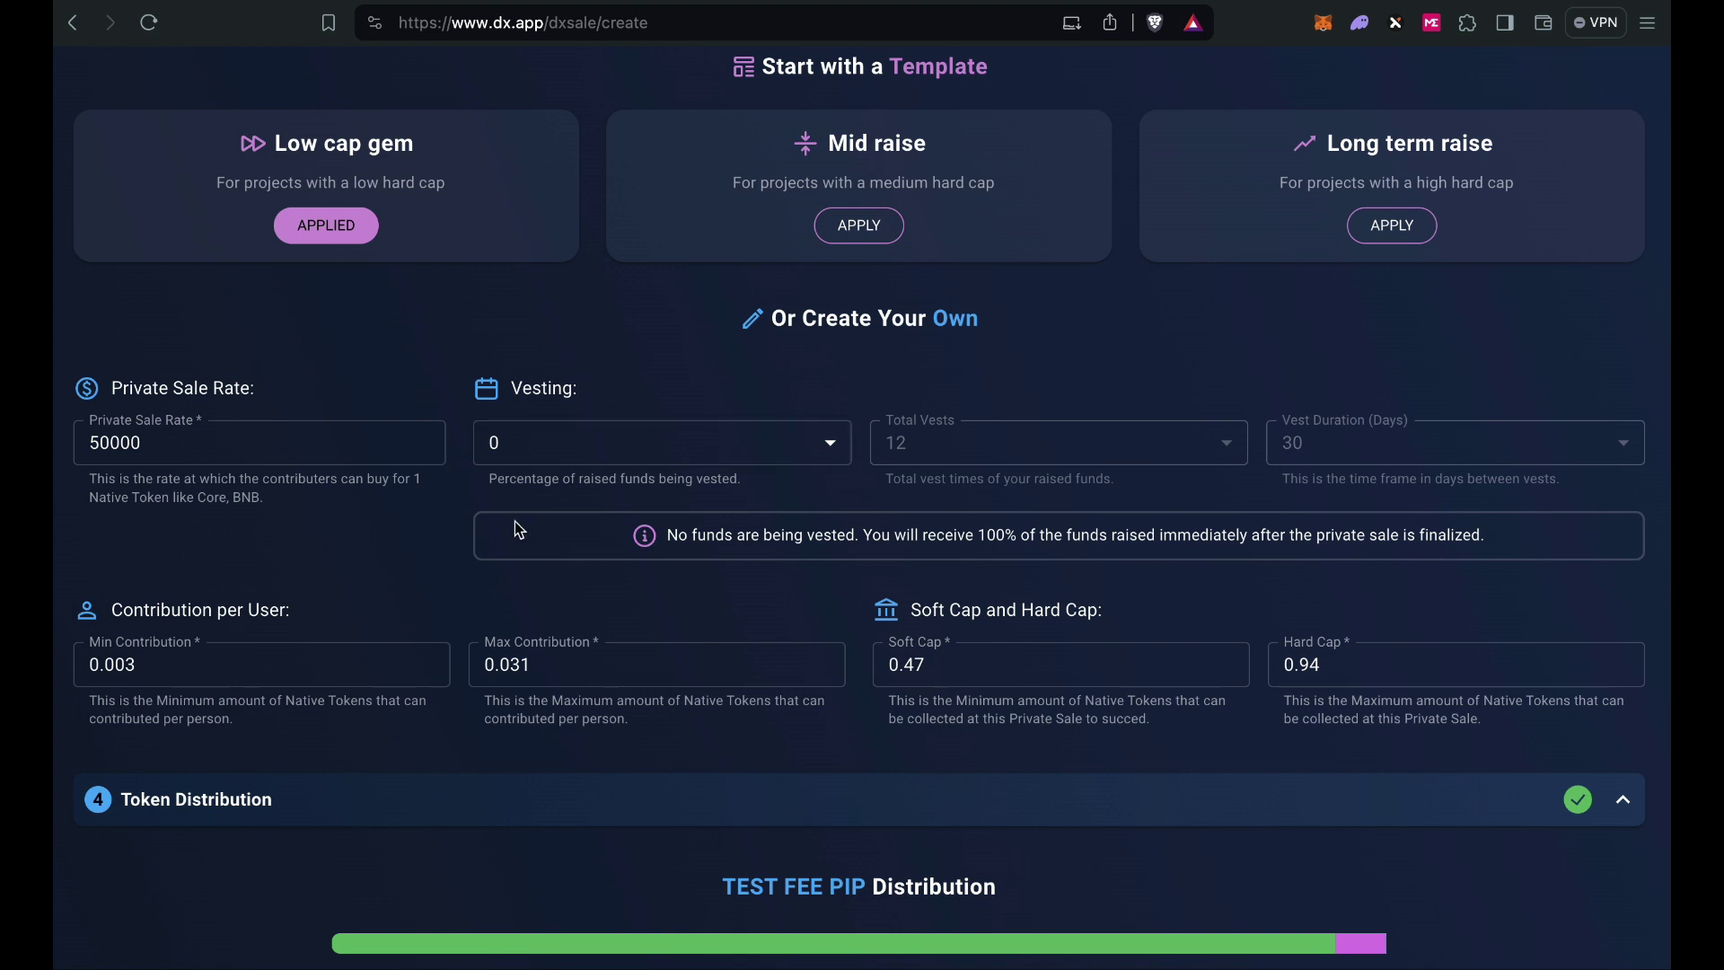
Set the per-user minimum contribution to 0.0025 and the maximum contribution to 0.5.
{"action": "scroll", "coordinate": [444, 558], "scroll_direction": "down", "scroll_amount": 2}
{"action": "scroll", "coordinate": [445, 558], "scroll_direction": "down", "scroll_amount": 1}
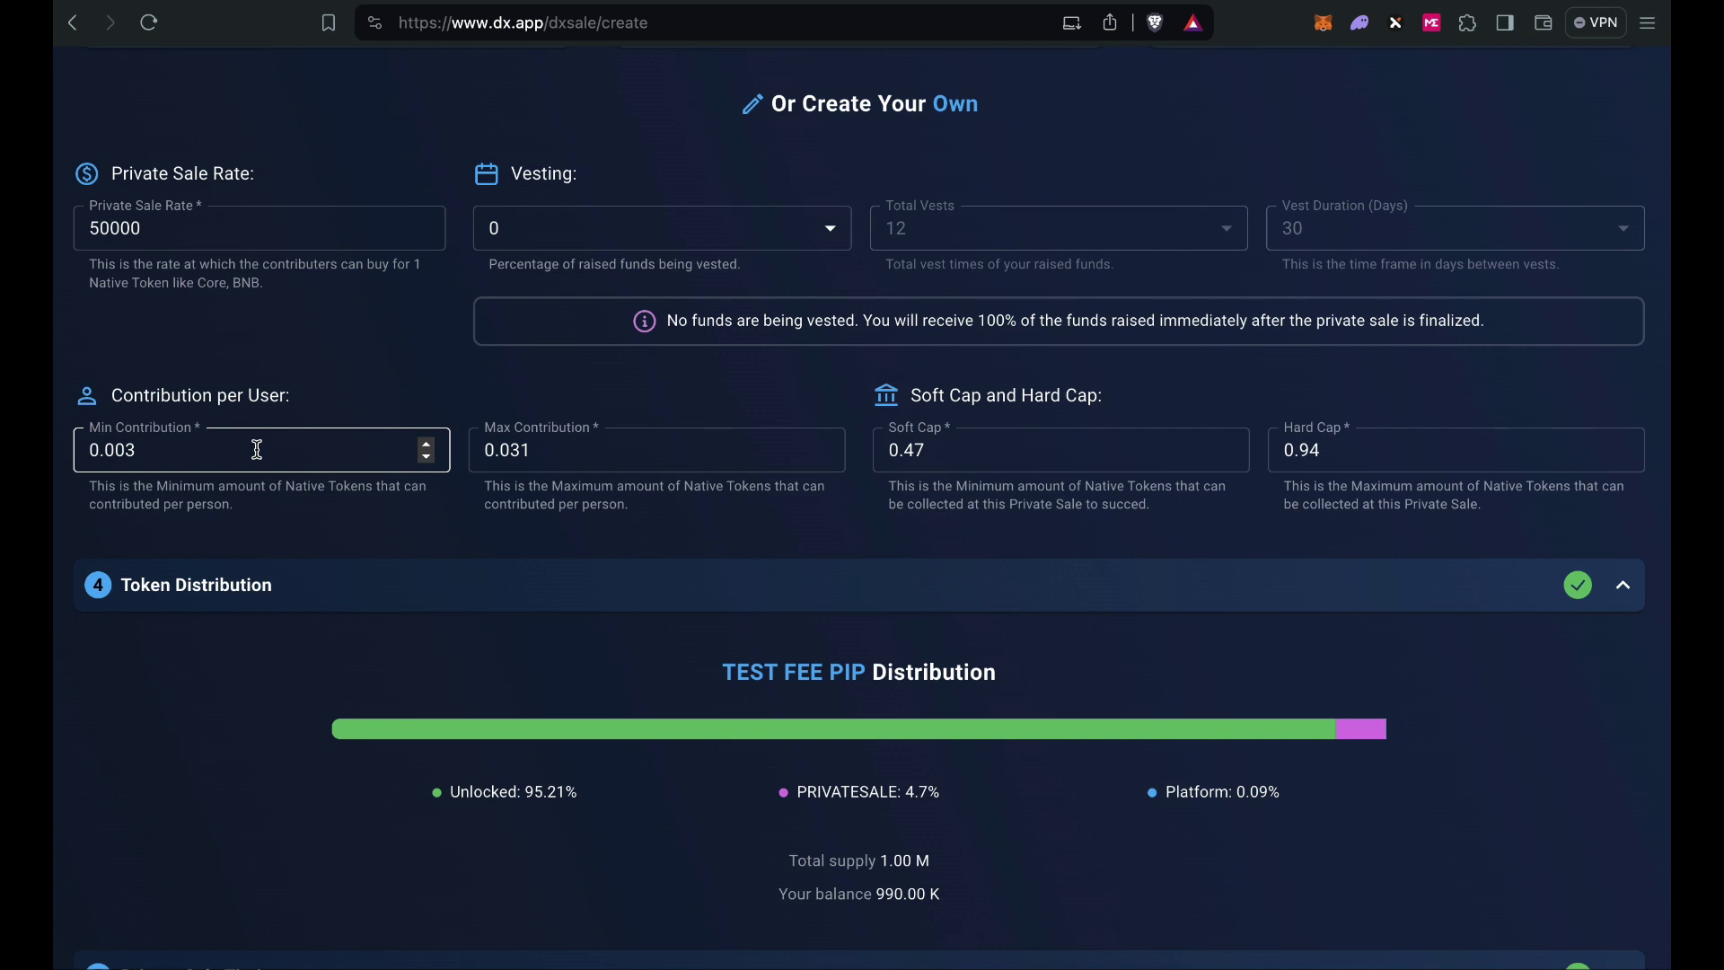
{"action": "left_click", "coordinate": [225, 456]}
{"action": "key", "text": "BackSpace"}
{"action": "type", "text": "25"}
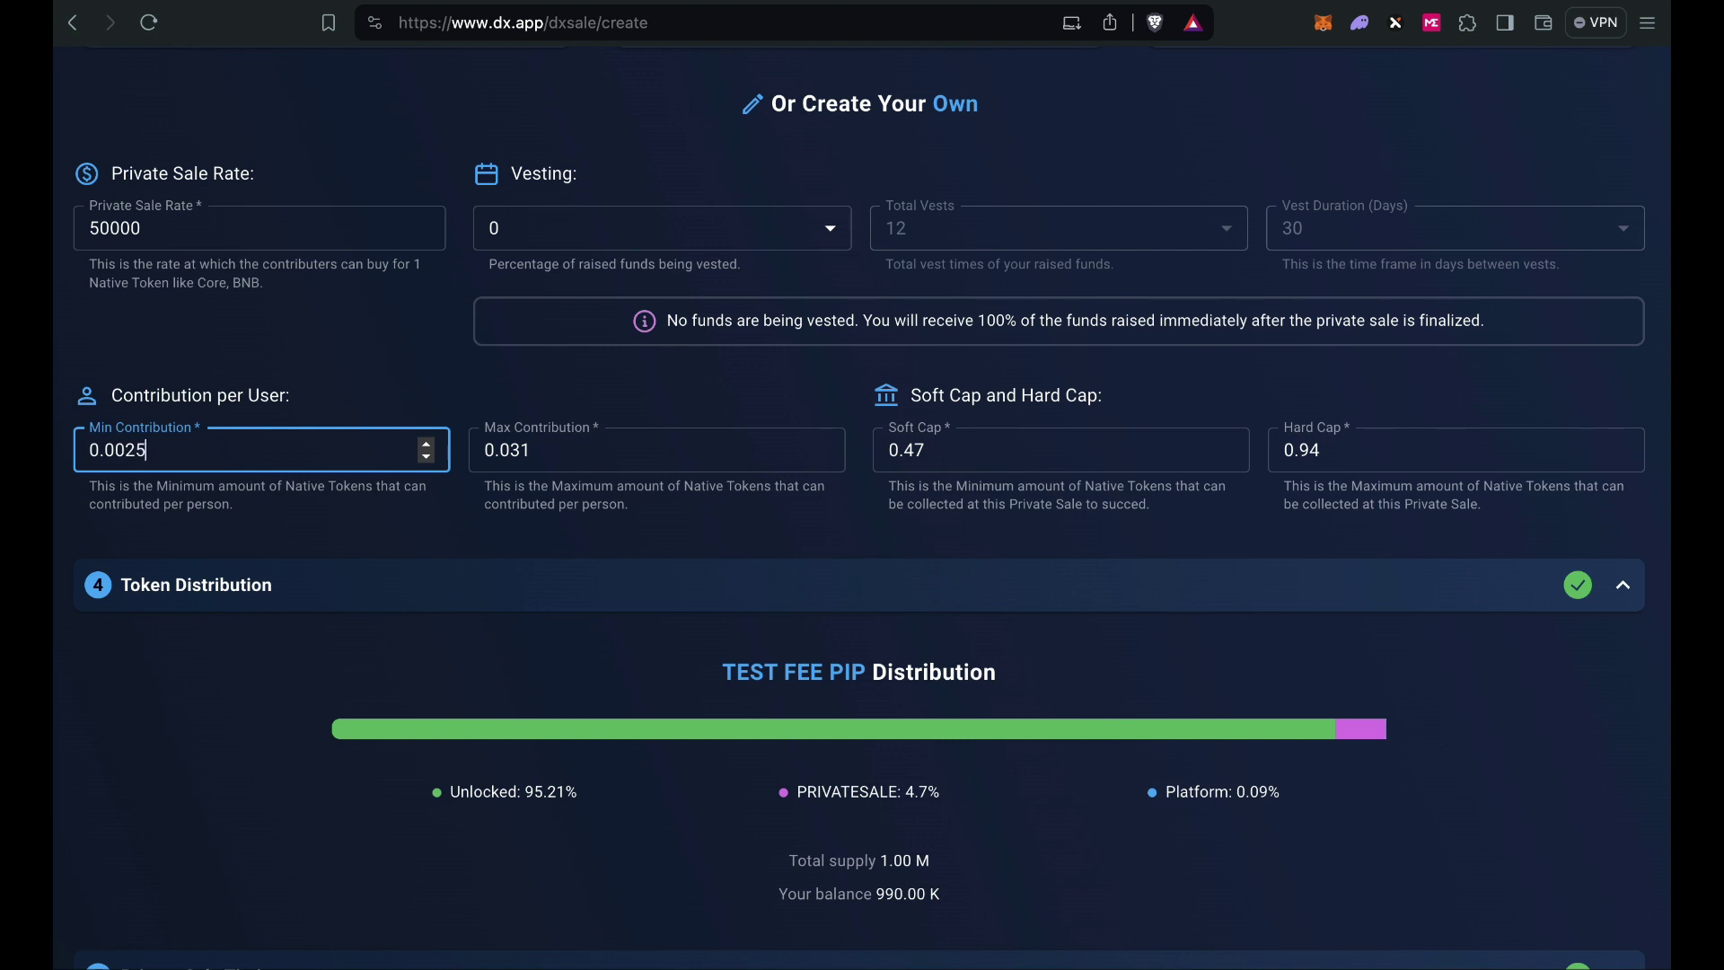
{"action": "left_click", "coordinate": [565, 452]}
{"action": "key", "text": "BackSpace"}
{"action": "key", "text": "BackSpace"}
{"action": "key", "text": "BackSpace"}
{"action": "type", "text": "5"}
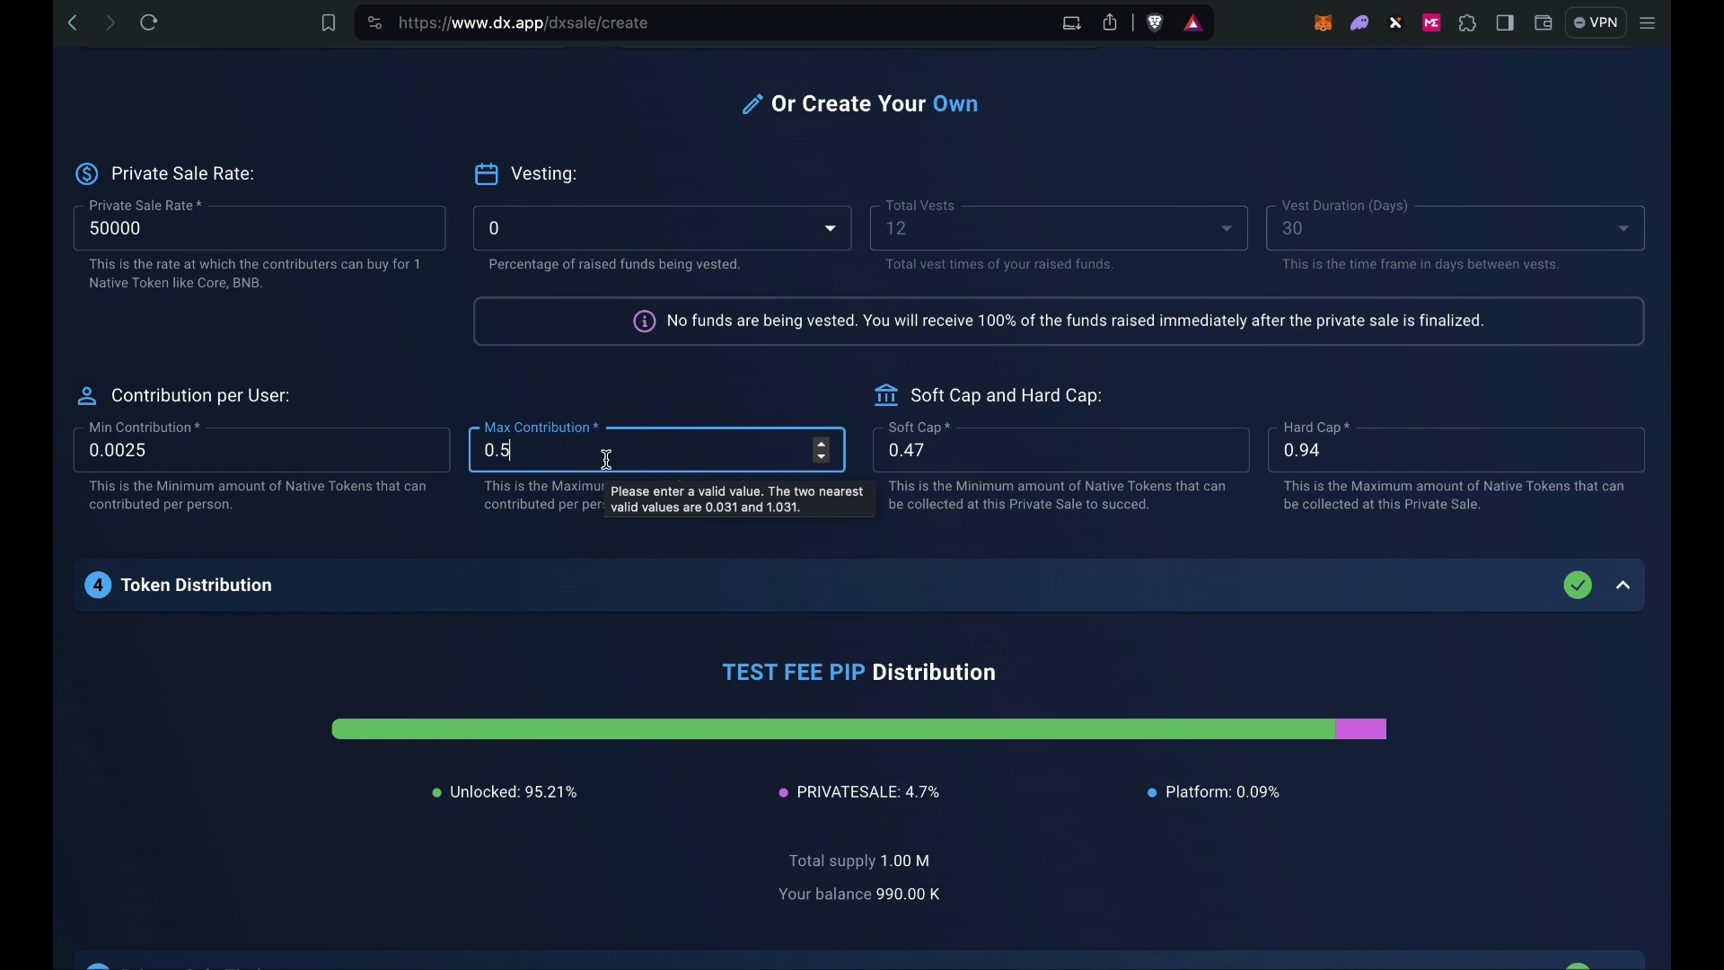
Replace the private sale's soft cap with 5.
{"action": "left_click", "coordinate": [1022, 462]}
{"action": "key", "text": "BackSpace"}
{"action": "key", "text": "BackSpace"}
{"action": "key", "text": "BackSpace"}
{"action": "key", "text": "BackSpace"}
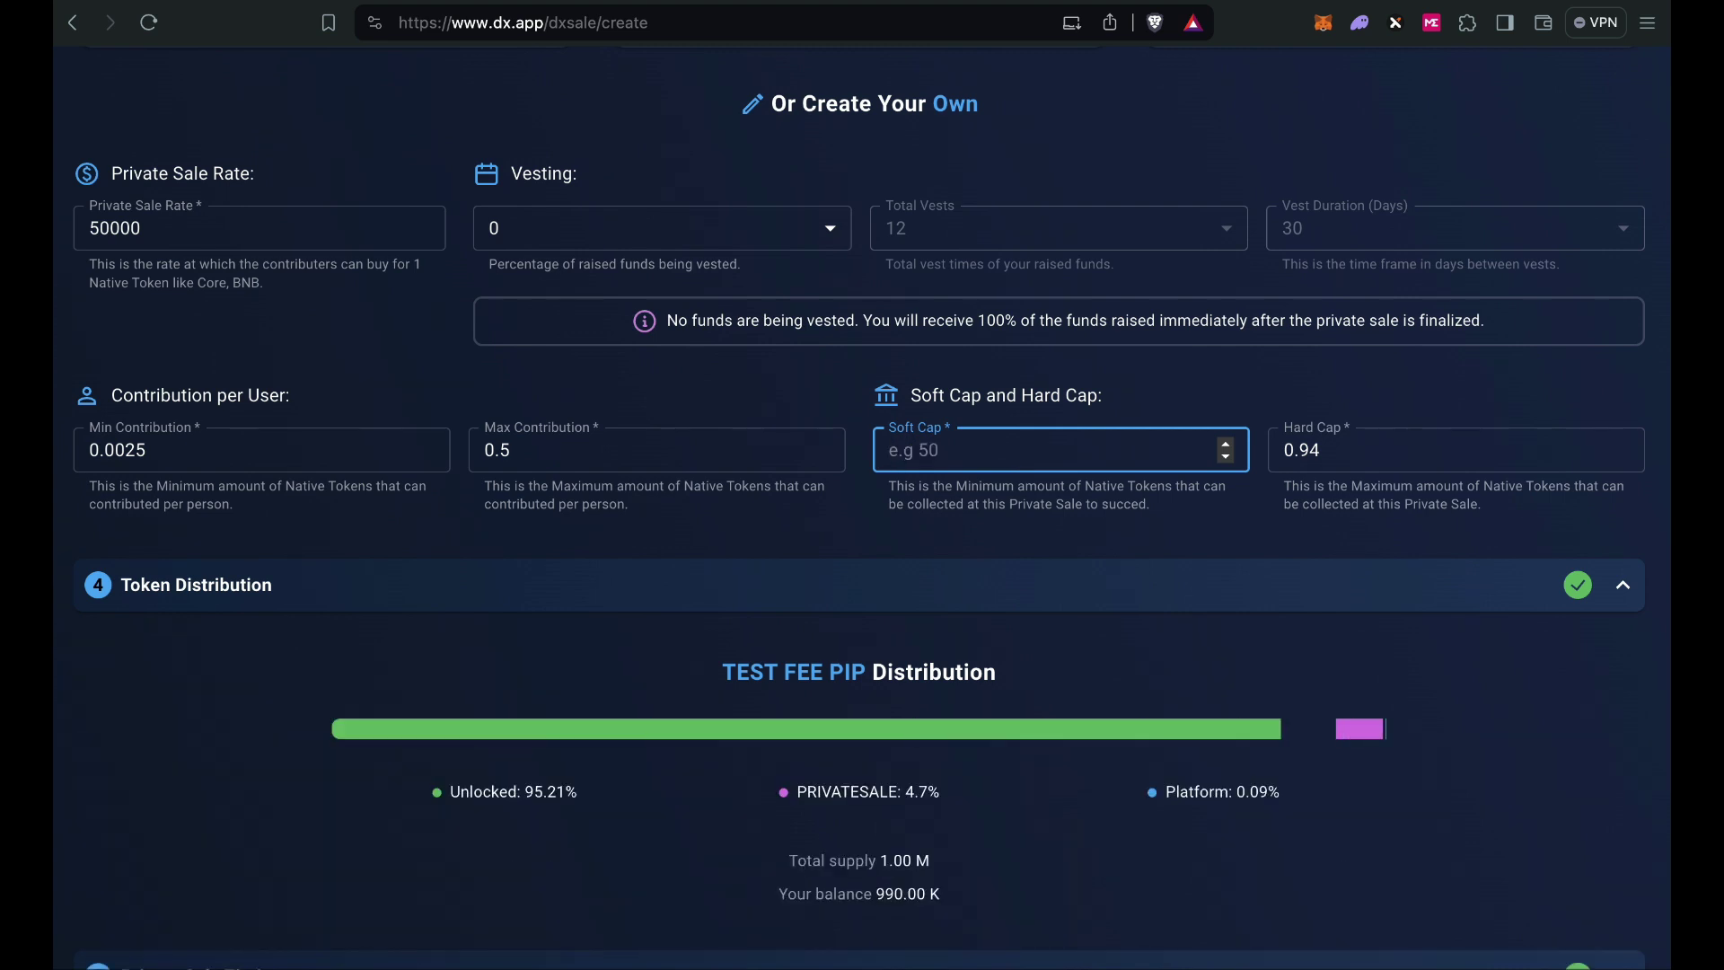
{"action": "type", "text": "5"}
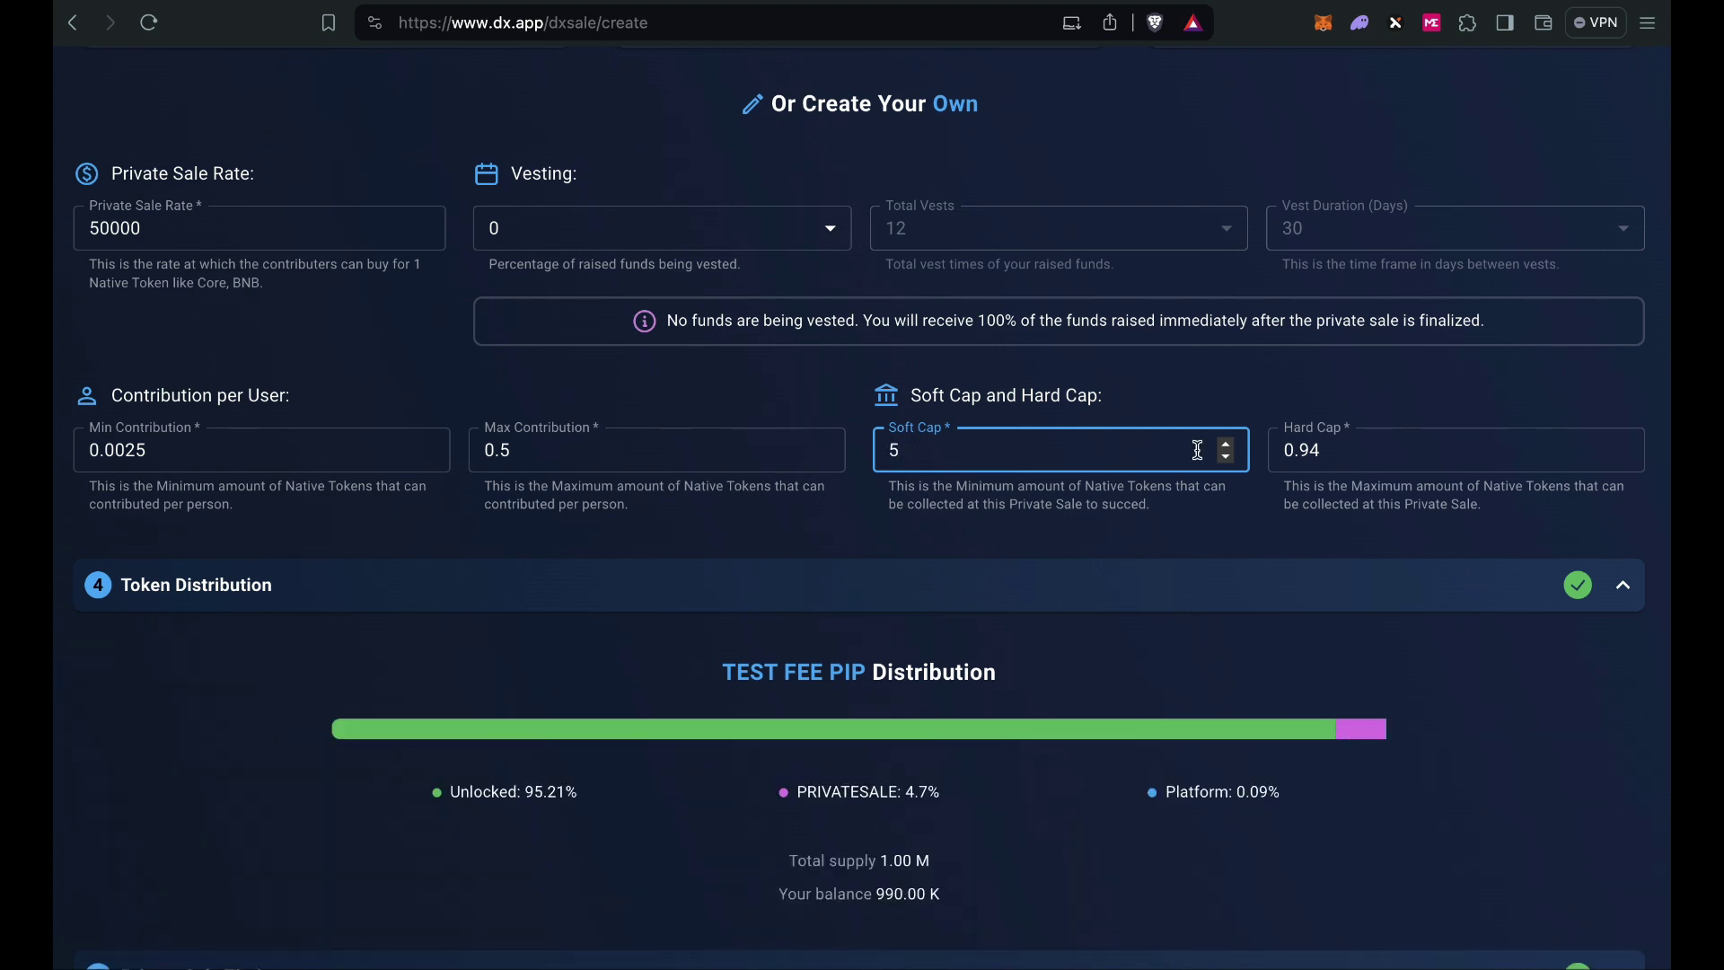
Replace the private sale's hard cap with 20.
{"action": "left_click", "coordinate": [1336, 450]}
{"action": "key", "text": "BackSpace"}
{"action": "key", "text": "BackSpace"}
{"action": "key", "text": "BackSpace"}
{"action": "key", "text": "BackSpace"}
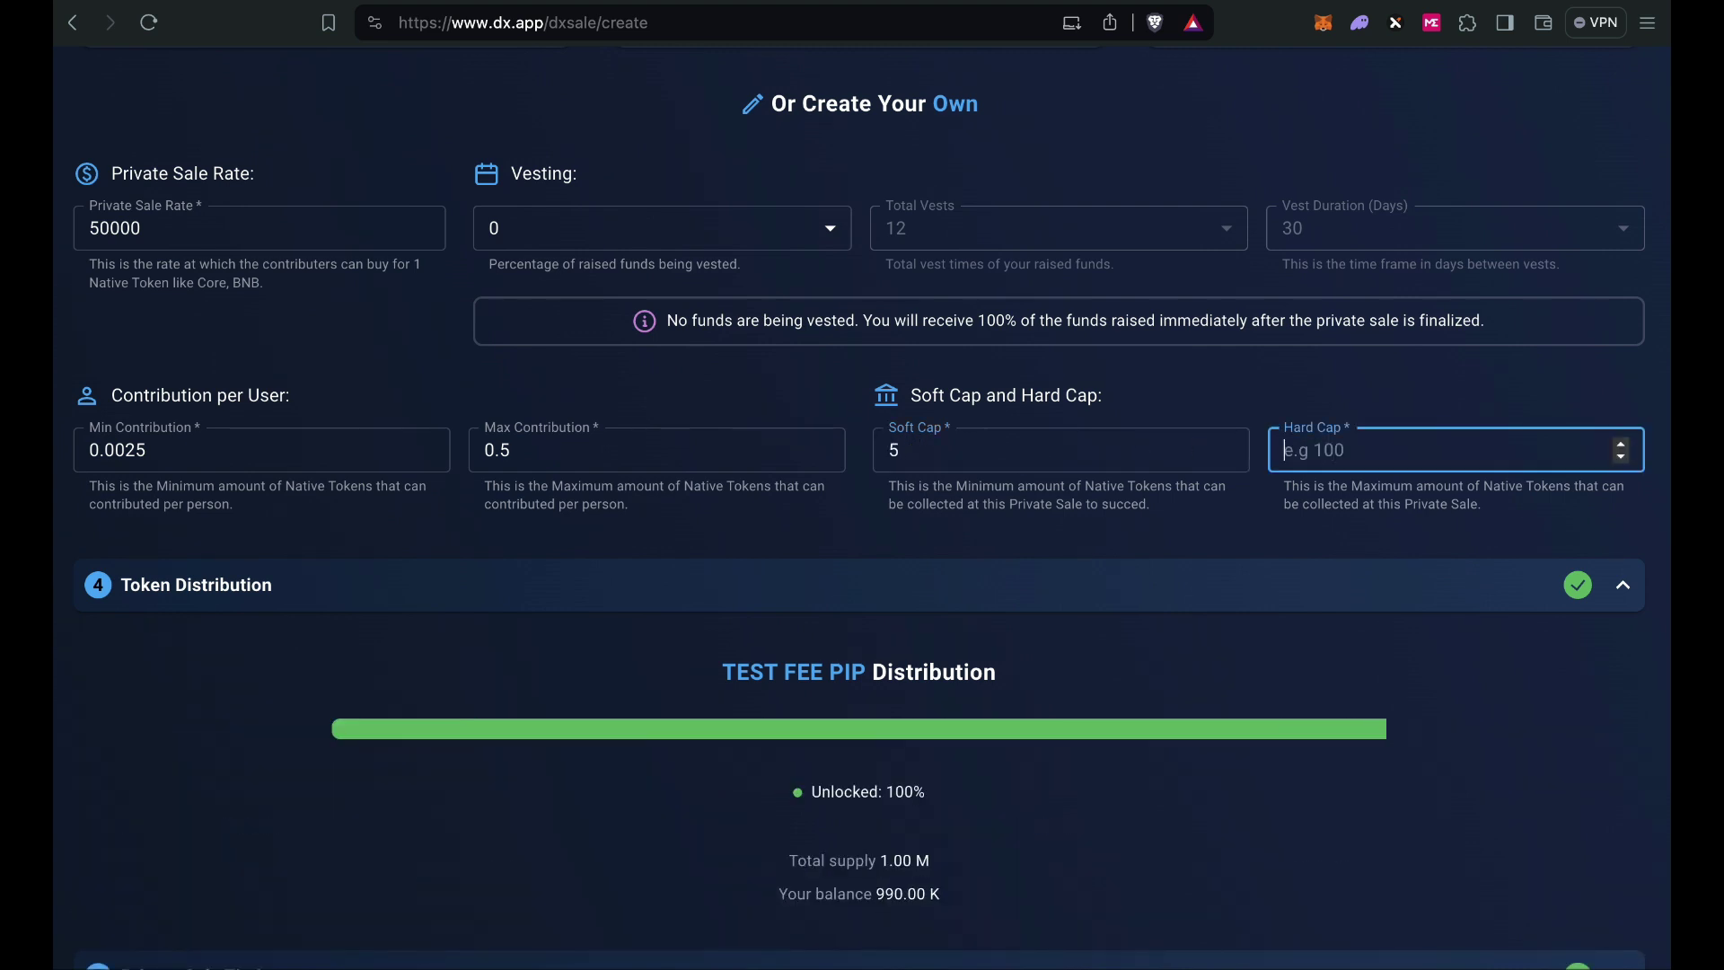
{"action": "type", "text": "20"}
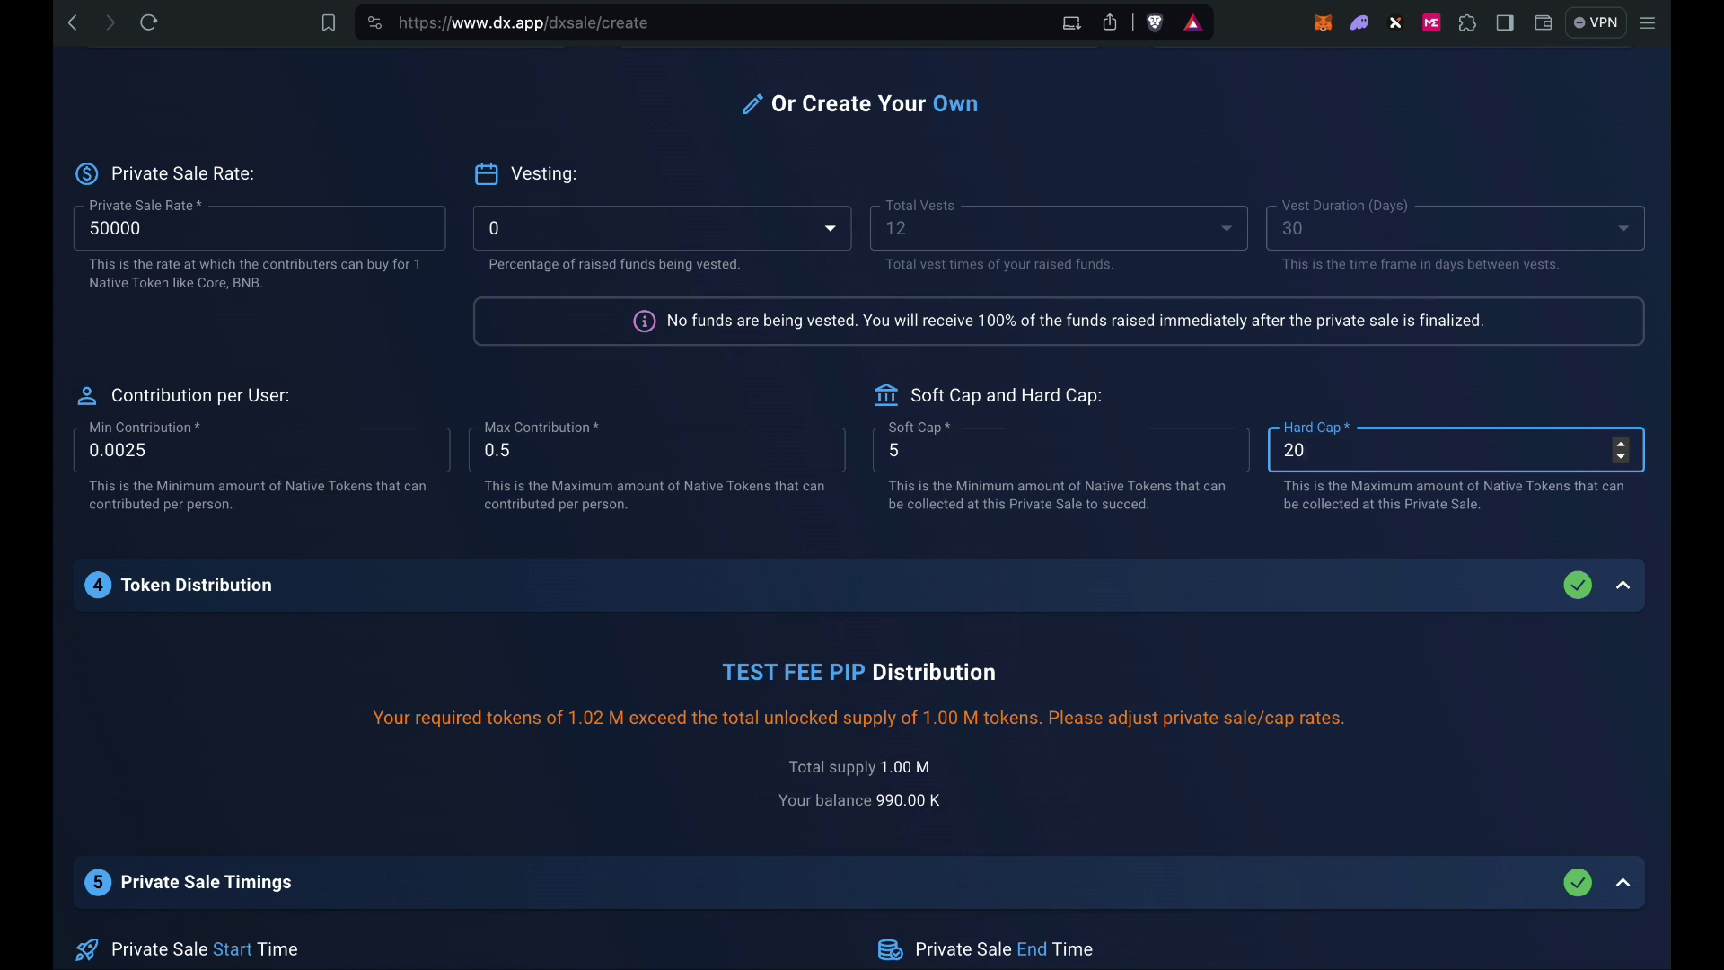
Lower the private sale's hard cap to 15.
{"action": "key", "text": "BackSpace"}
{"action": "key", "text": "BackSpace"}
{"action": "type", "text": "15"}
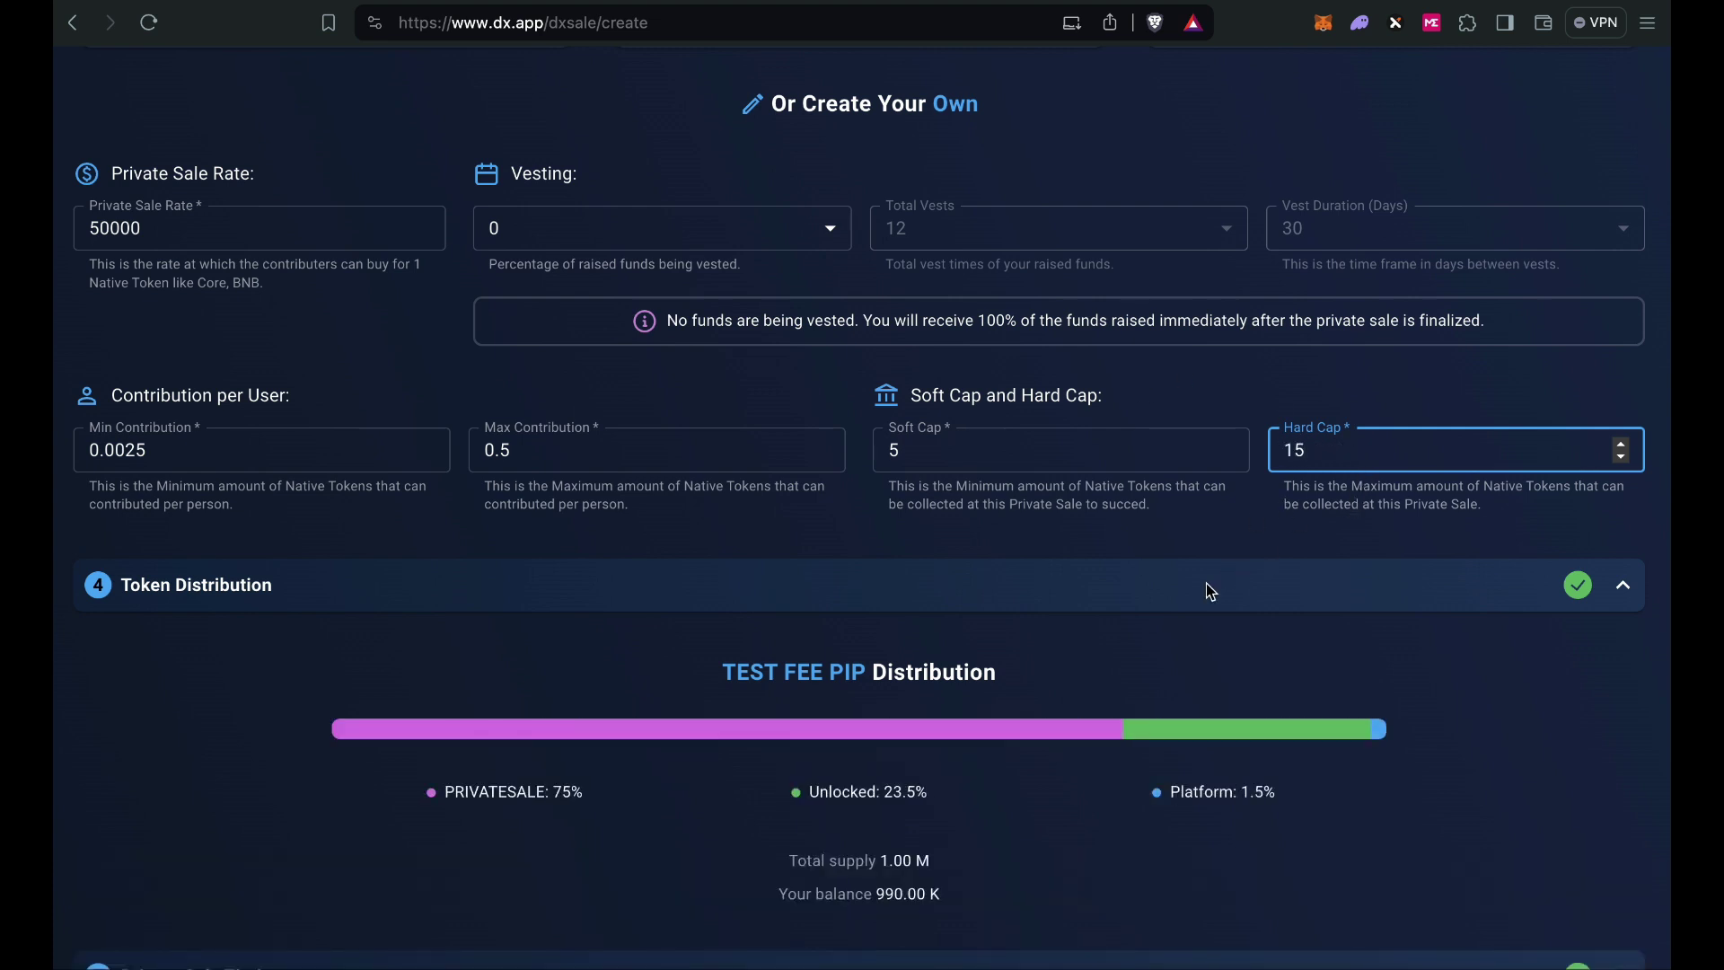
Review the TEST FEE PIP token distribution against the sale rate, contribution limits and caps.
{"action": "scroll", "coordinate": [1205, 584], "scroll_direction": "down", "scroll_amount": 3}
{"action": "scroll", "coordinate": [1208, 584], "scroll_direction": "down", "scroll_amount": 1}
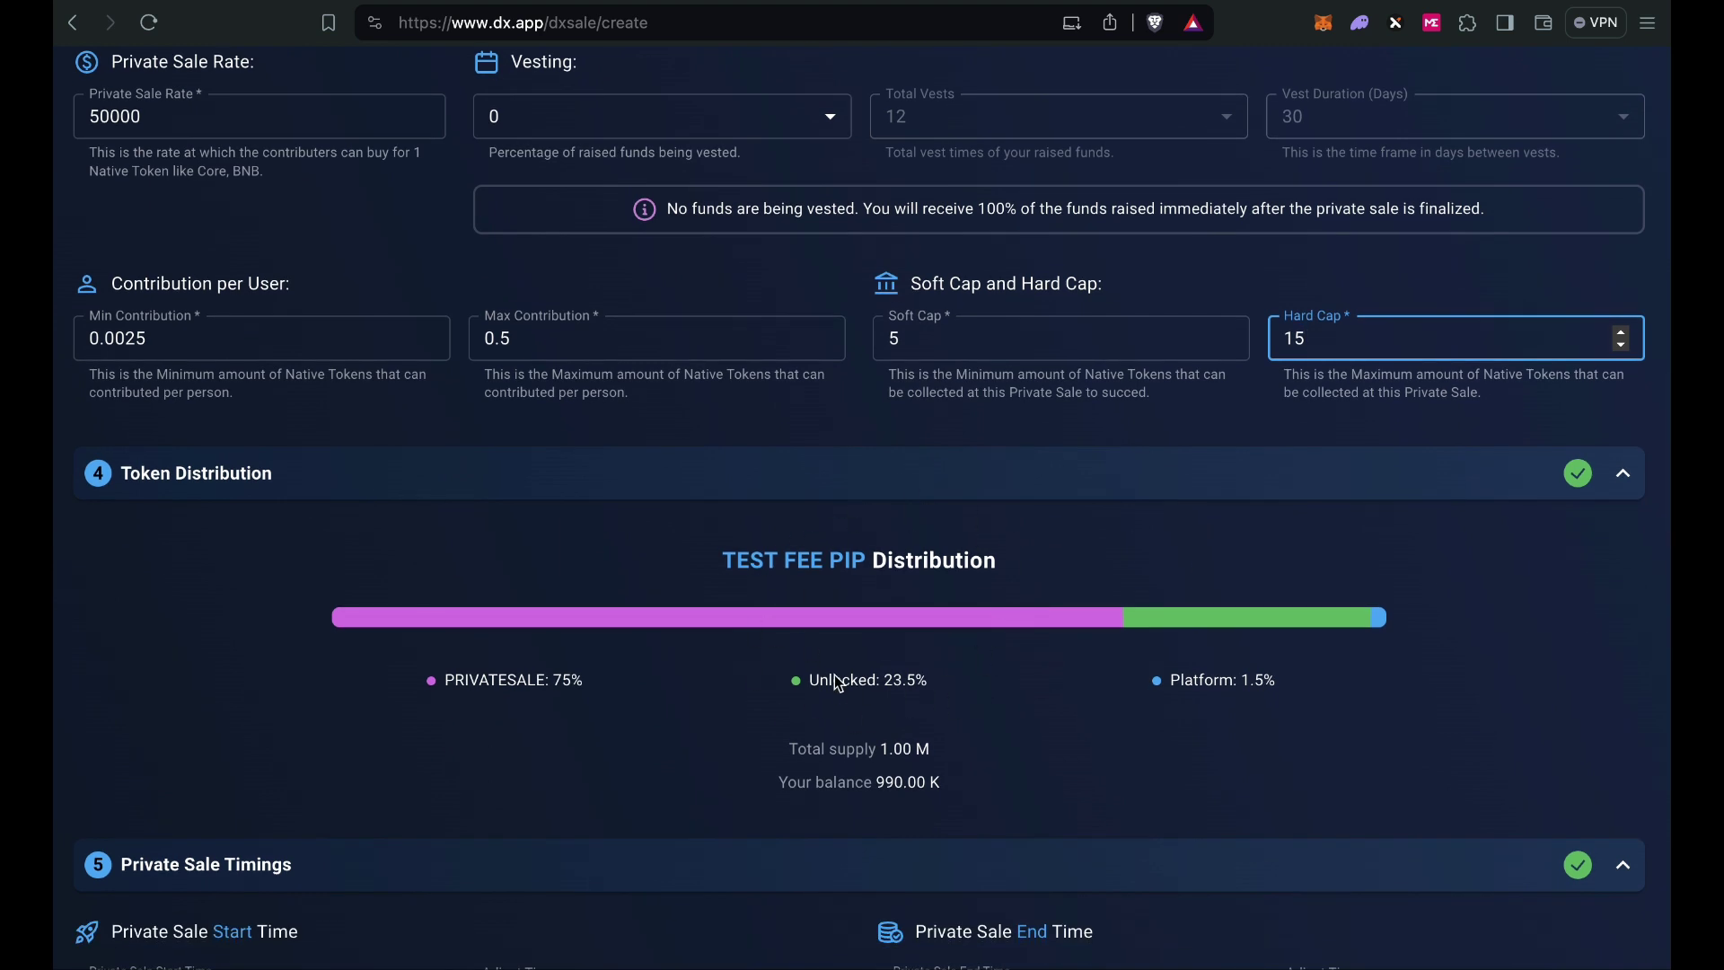
{"action": "scroll", "coordinate": [929, 669], "scroll_direction": "down", "scroll_amount": 3}
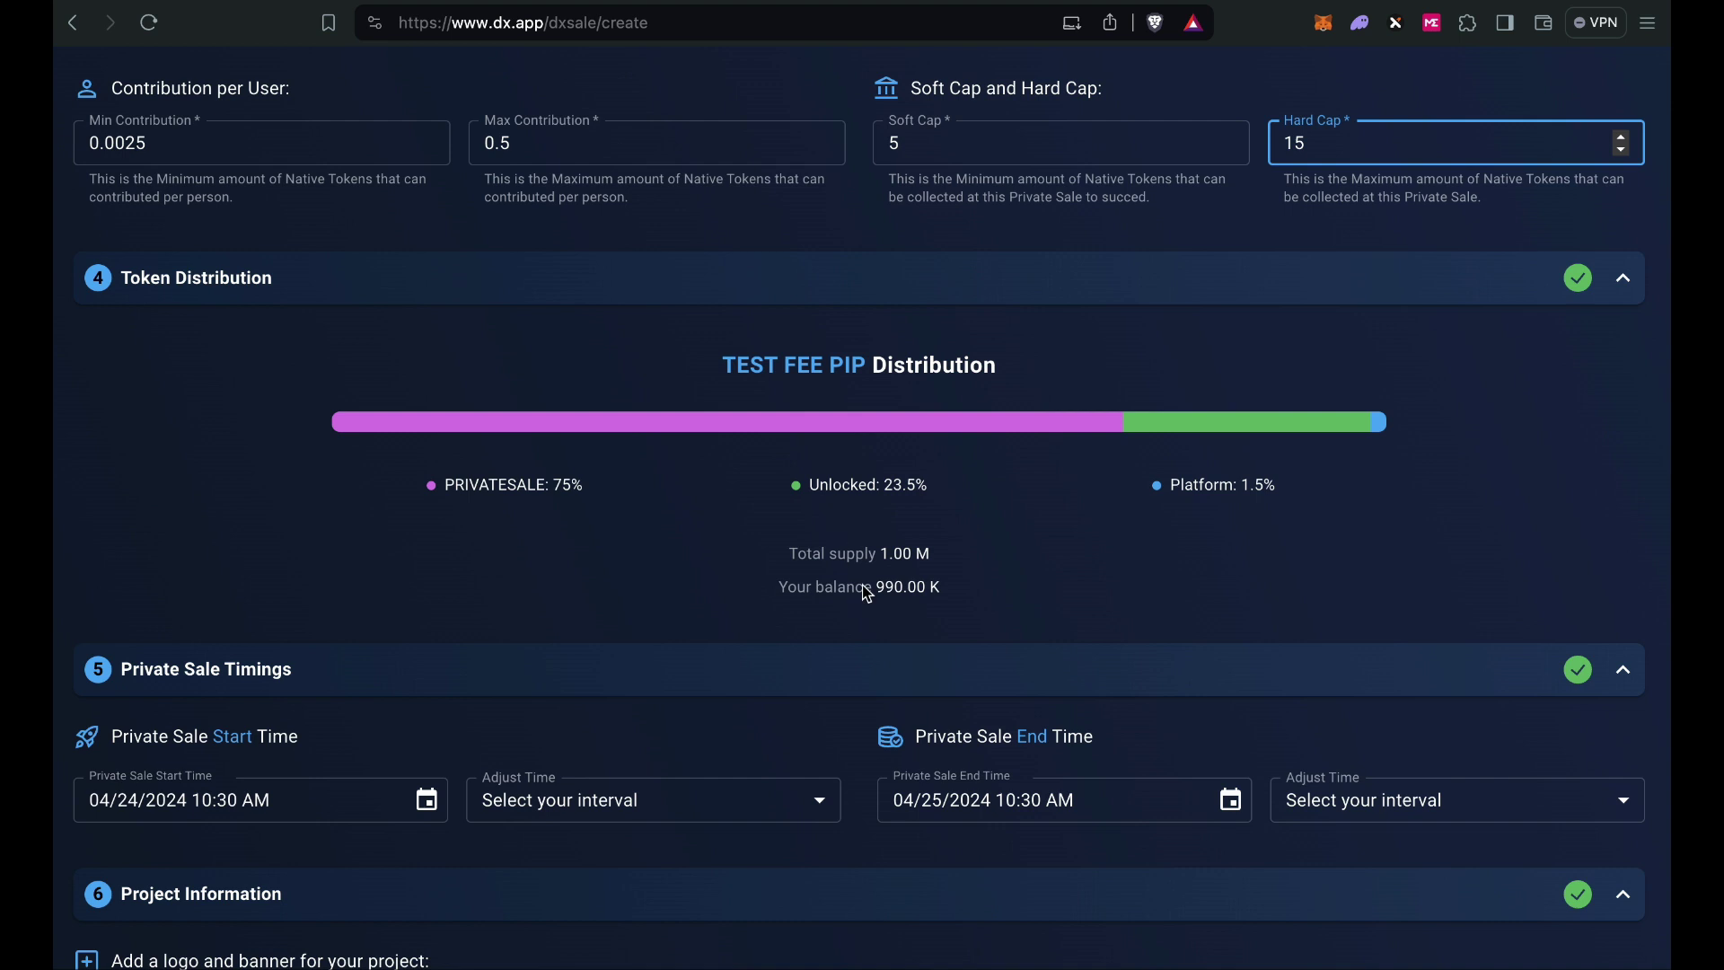
{"action": "scroll", "coordinate": [923, 611], "scroll_direction": "down", "scroll_amount": 1}
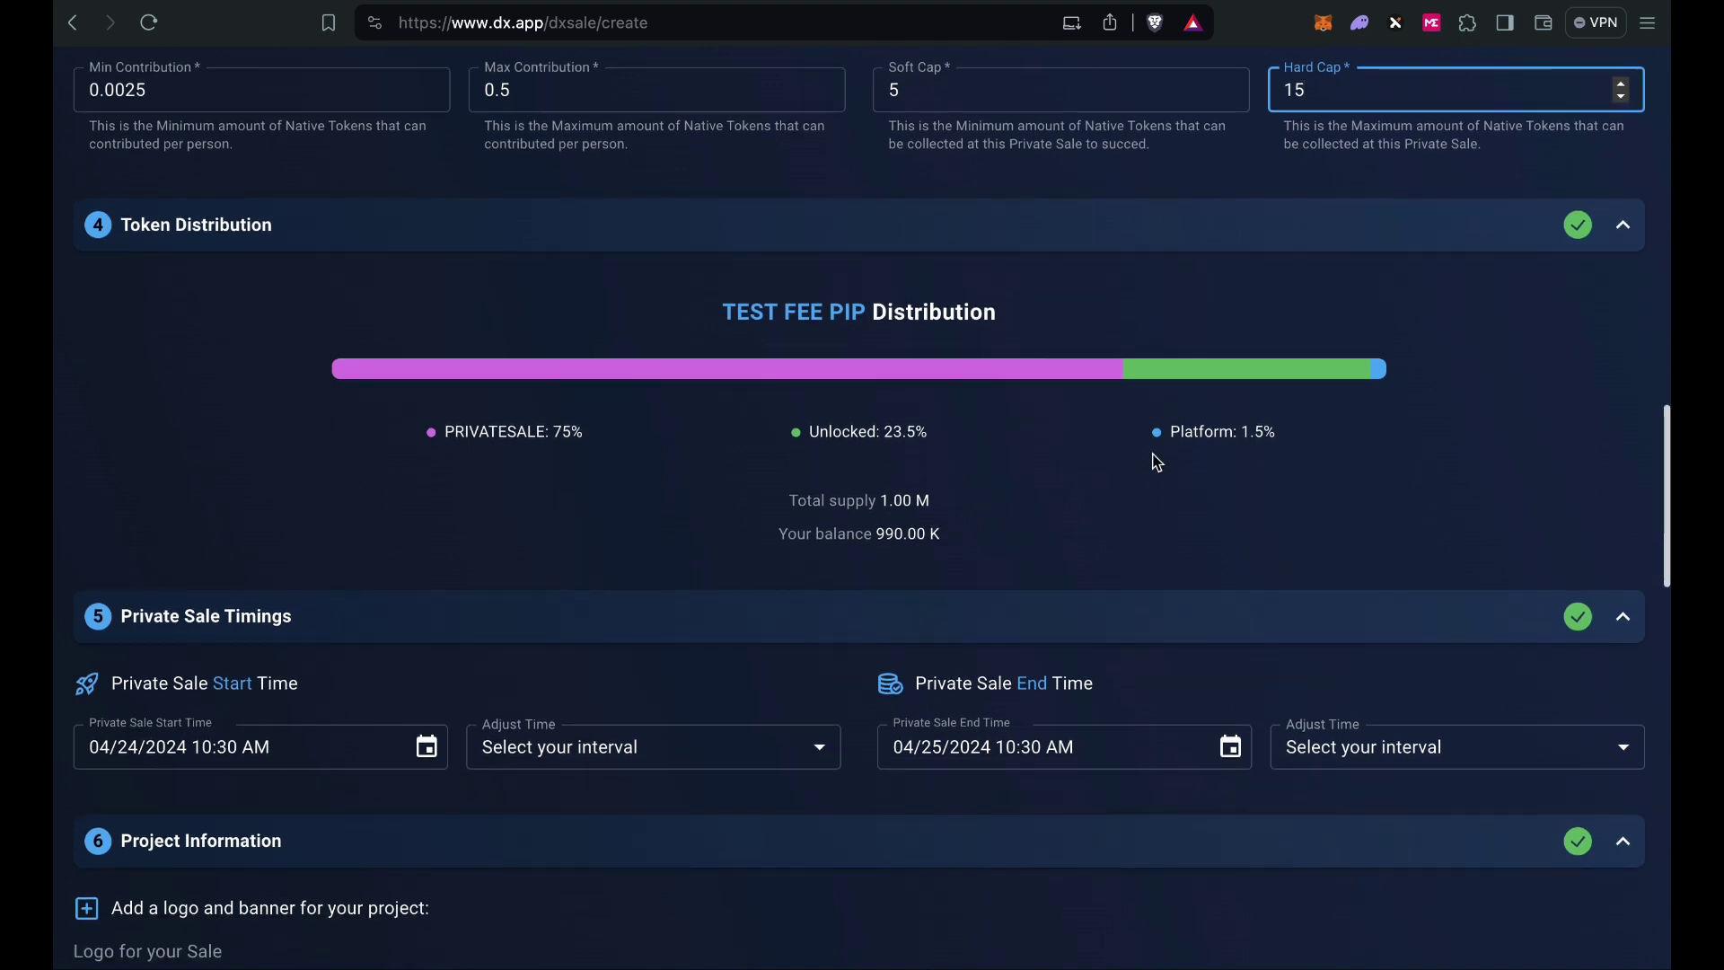
{"action": "scroll", "coordinate": [1106, 505], "scroll_direction": "down", "scroll_amount": 1}
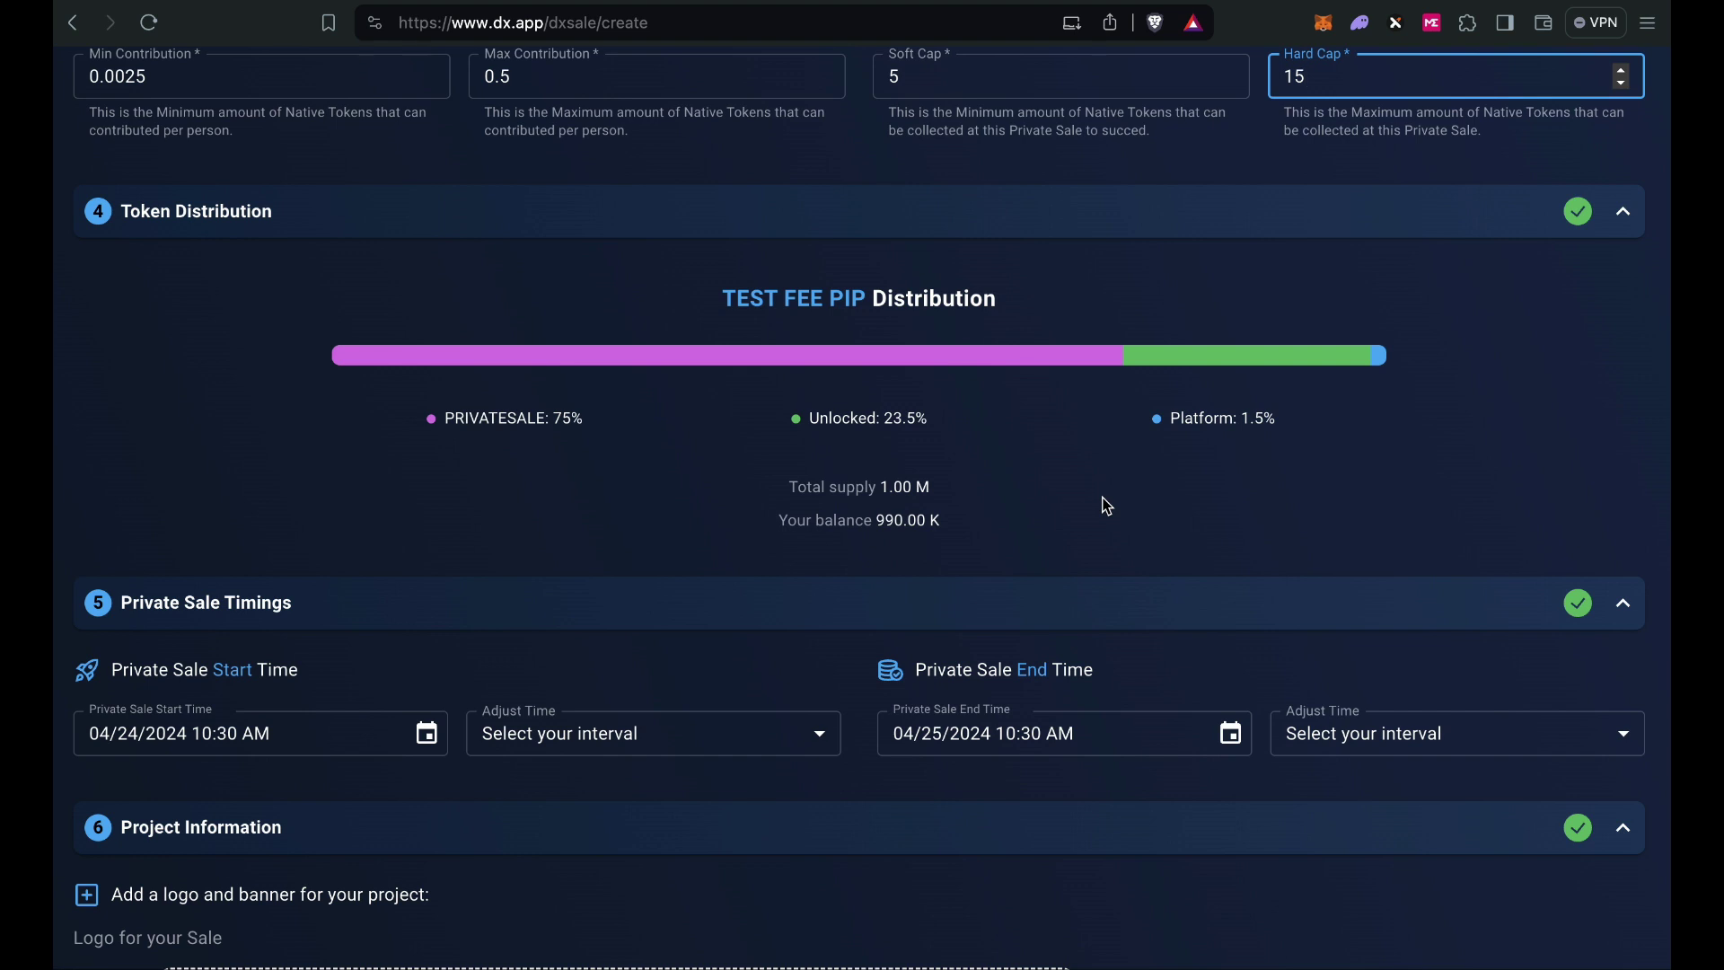
{"action": "scroll", "coordinate": [1106, 505], "scroll_direction": "up", "scroll_amount": 4}
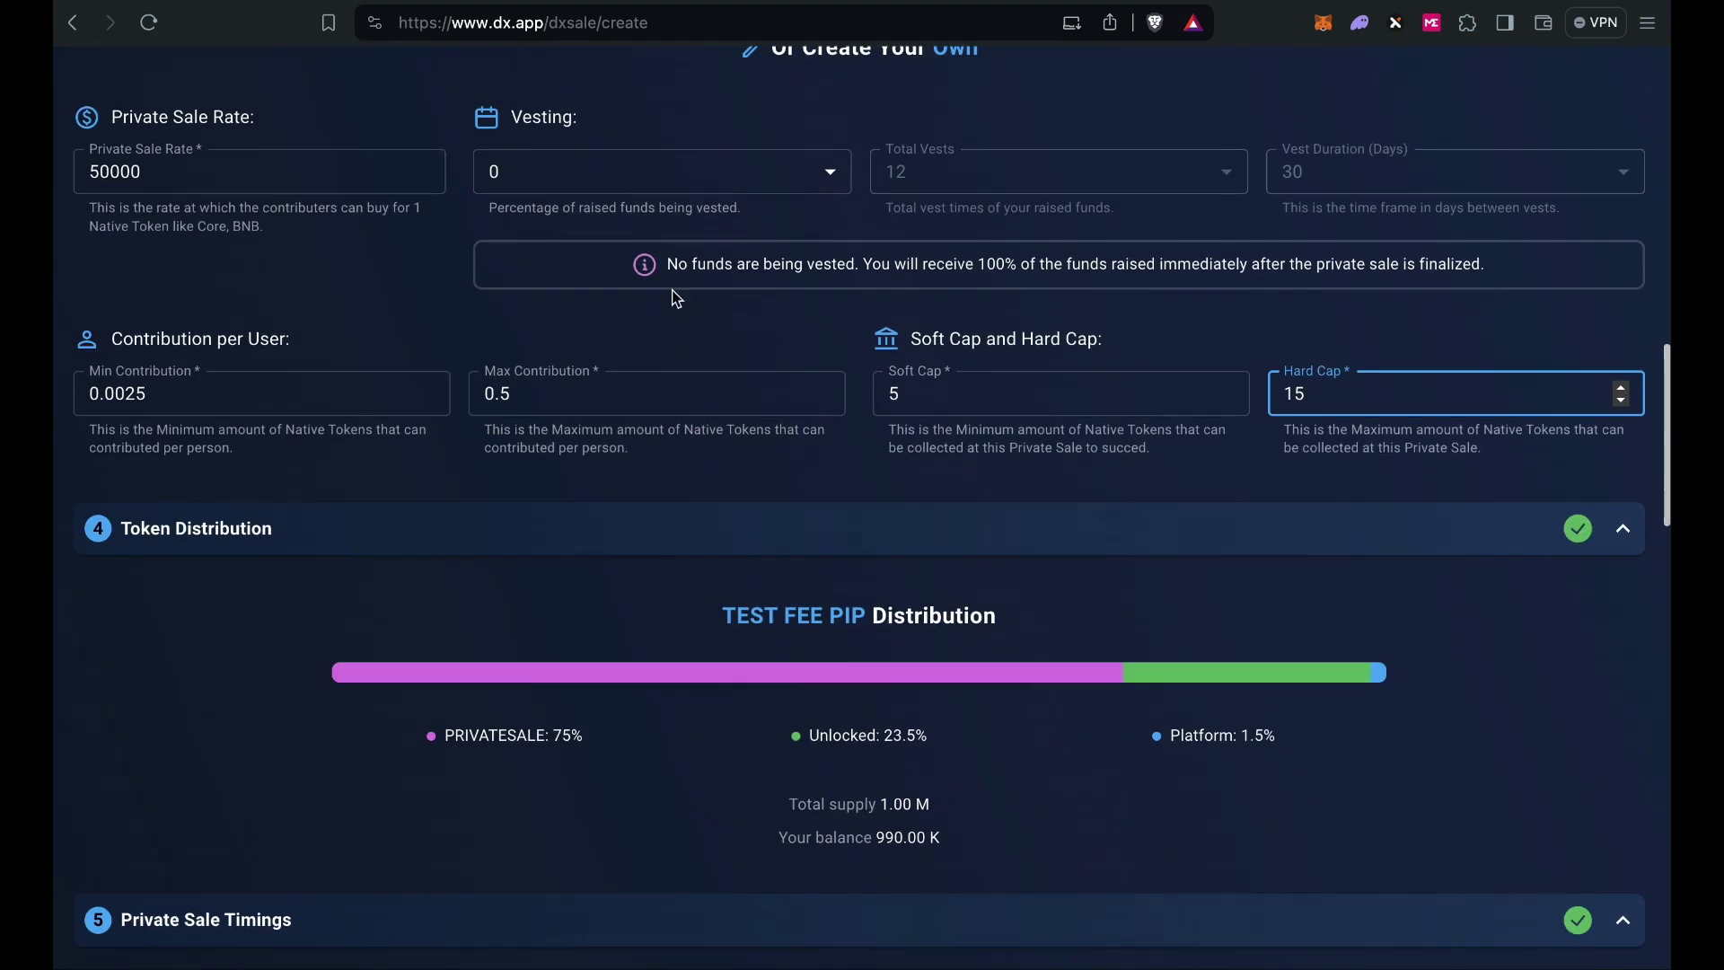
{"action": "left_click", "coordinate": [897, 457]}
{"action": "scroll", "coordinate": [897, 458], "scroll_direction": "down", "scroll_amount": 4}
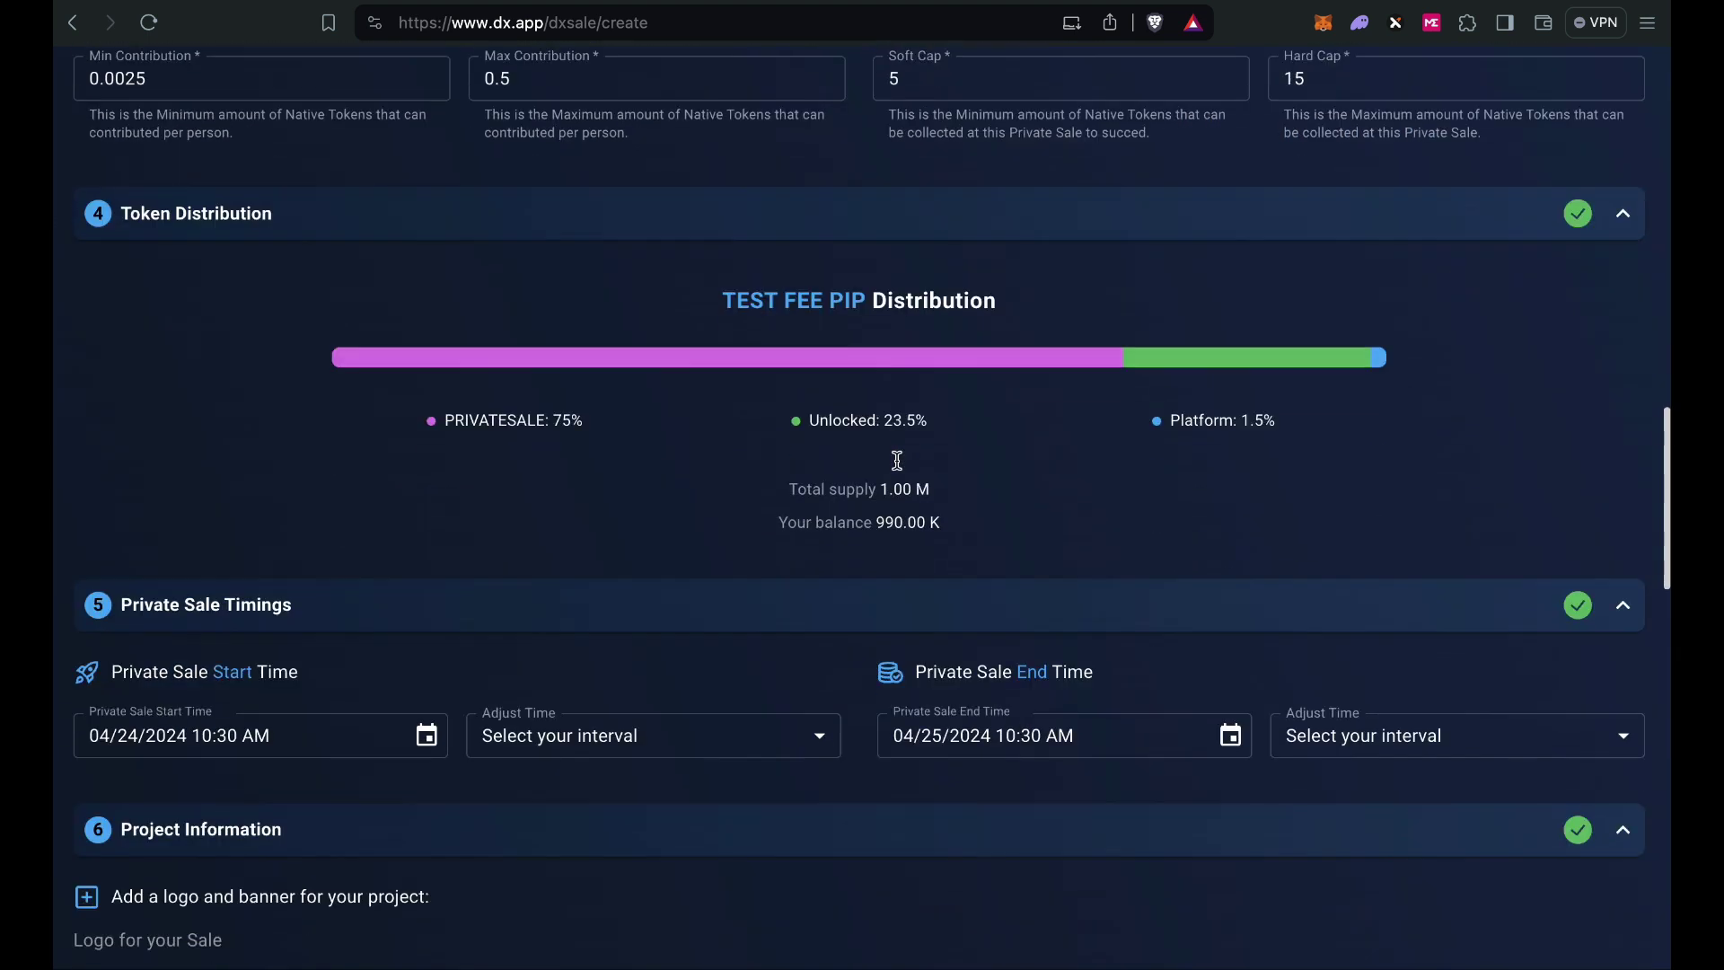
Set the private sale start date to 04/29/2024, keeping the 10:30 AM time.
{"action": "scroll", "coordinate": [897, 460], "scroll_direction": "down", "scroll_amount": 5}
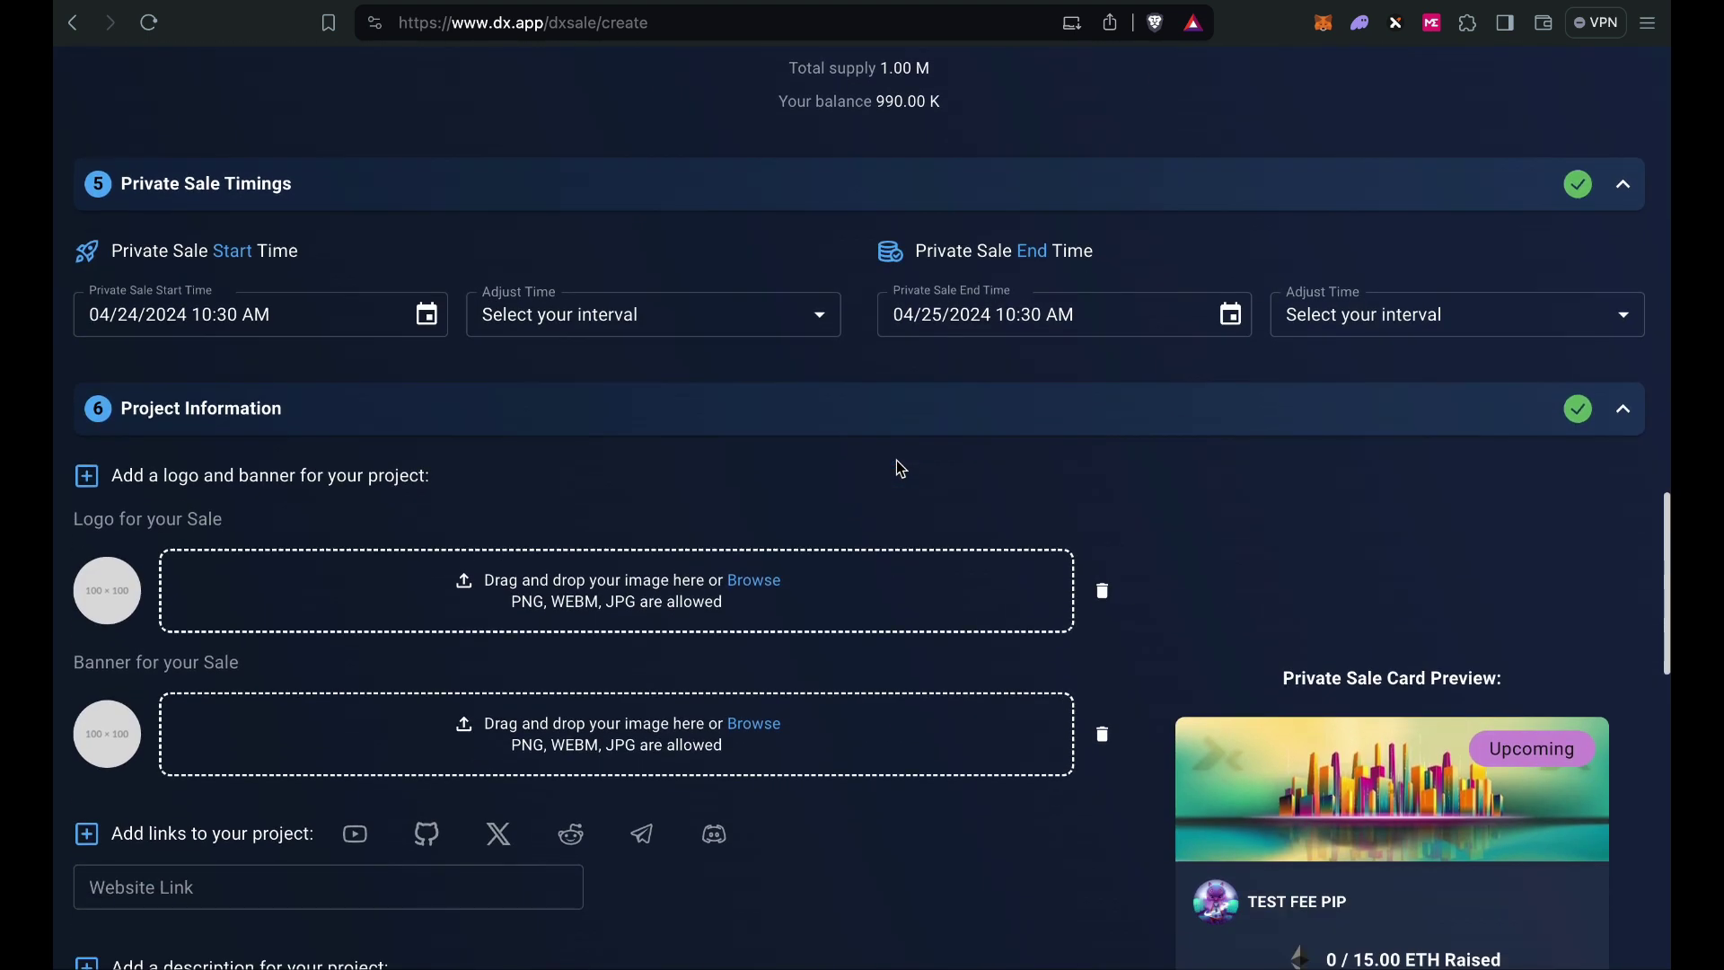
{"action": "left_click", "coordinate": [428, 316]}
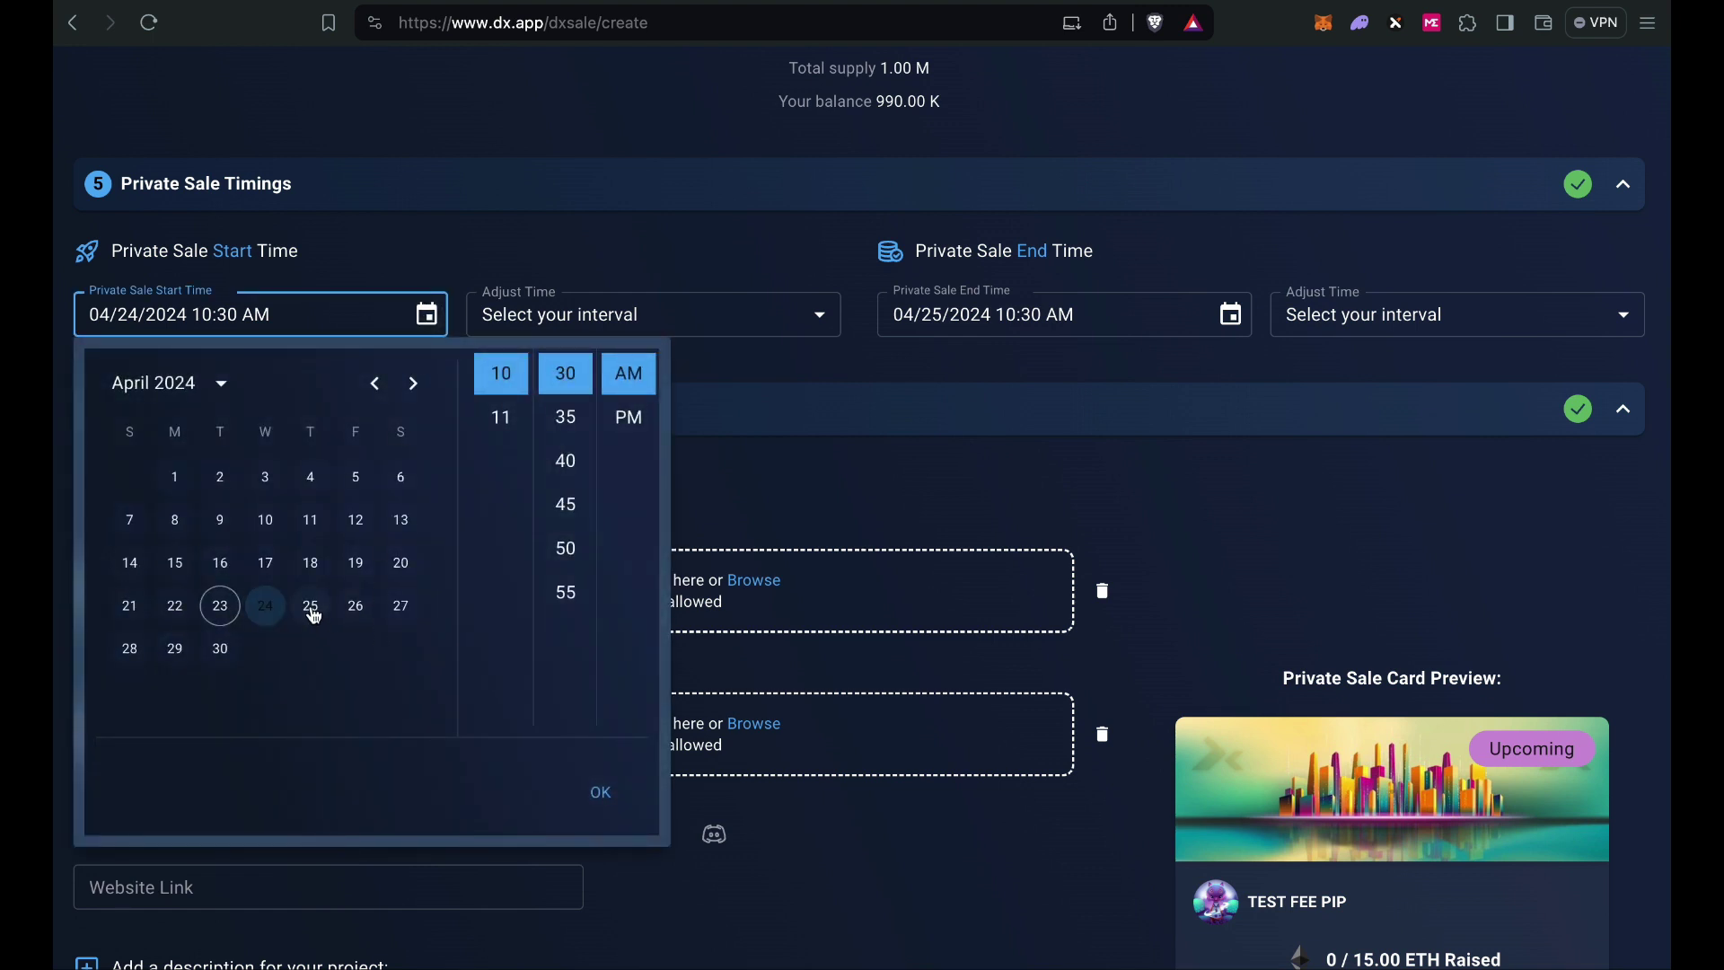
{"action": "left_click", "coordinate": [176, 658]}
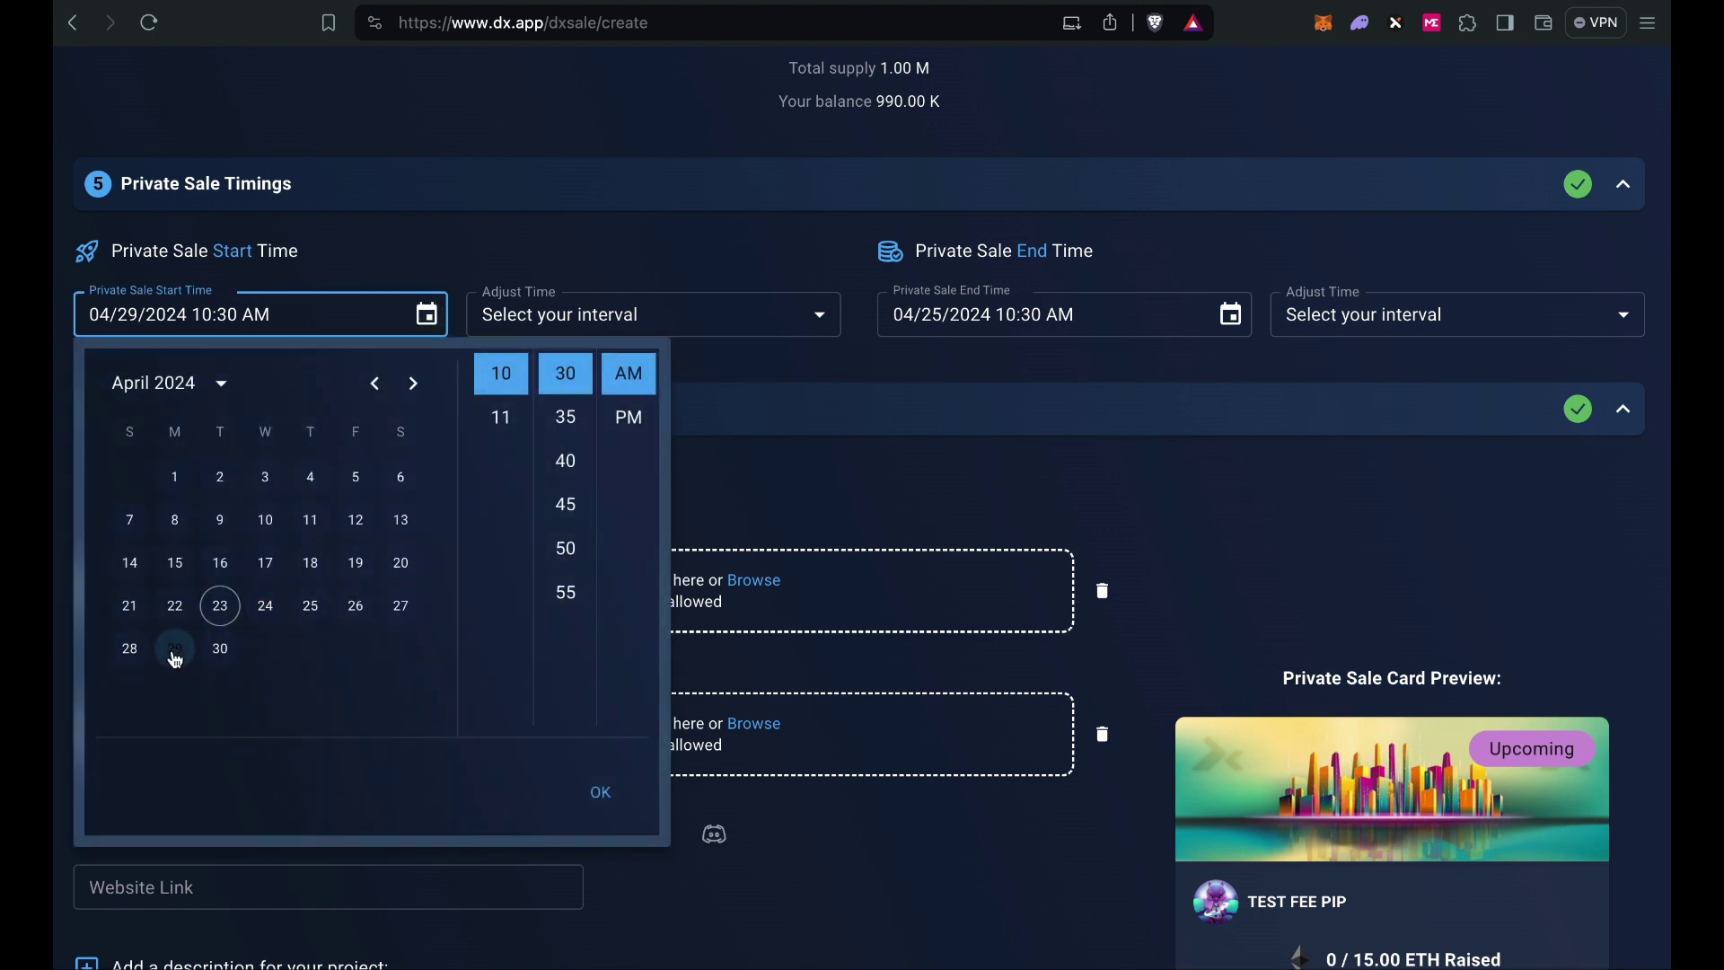
{"action": "left_click", "coordinate": [598, 793]}
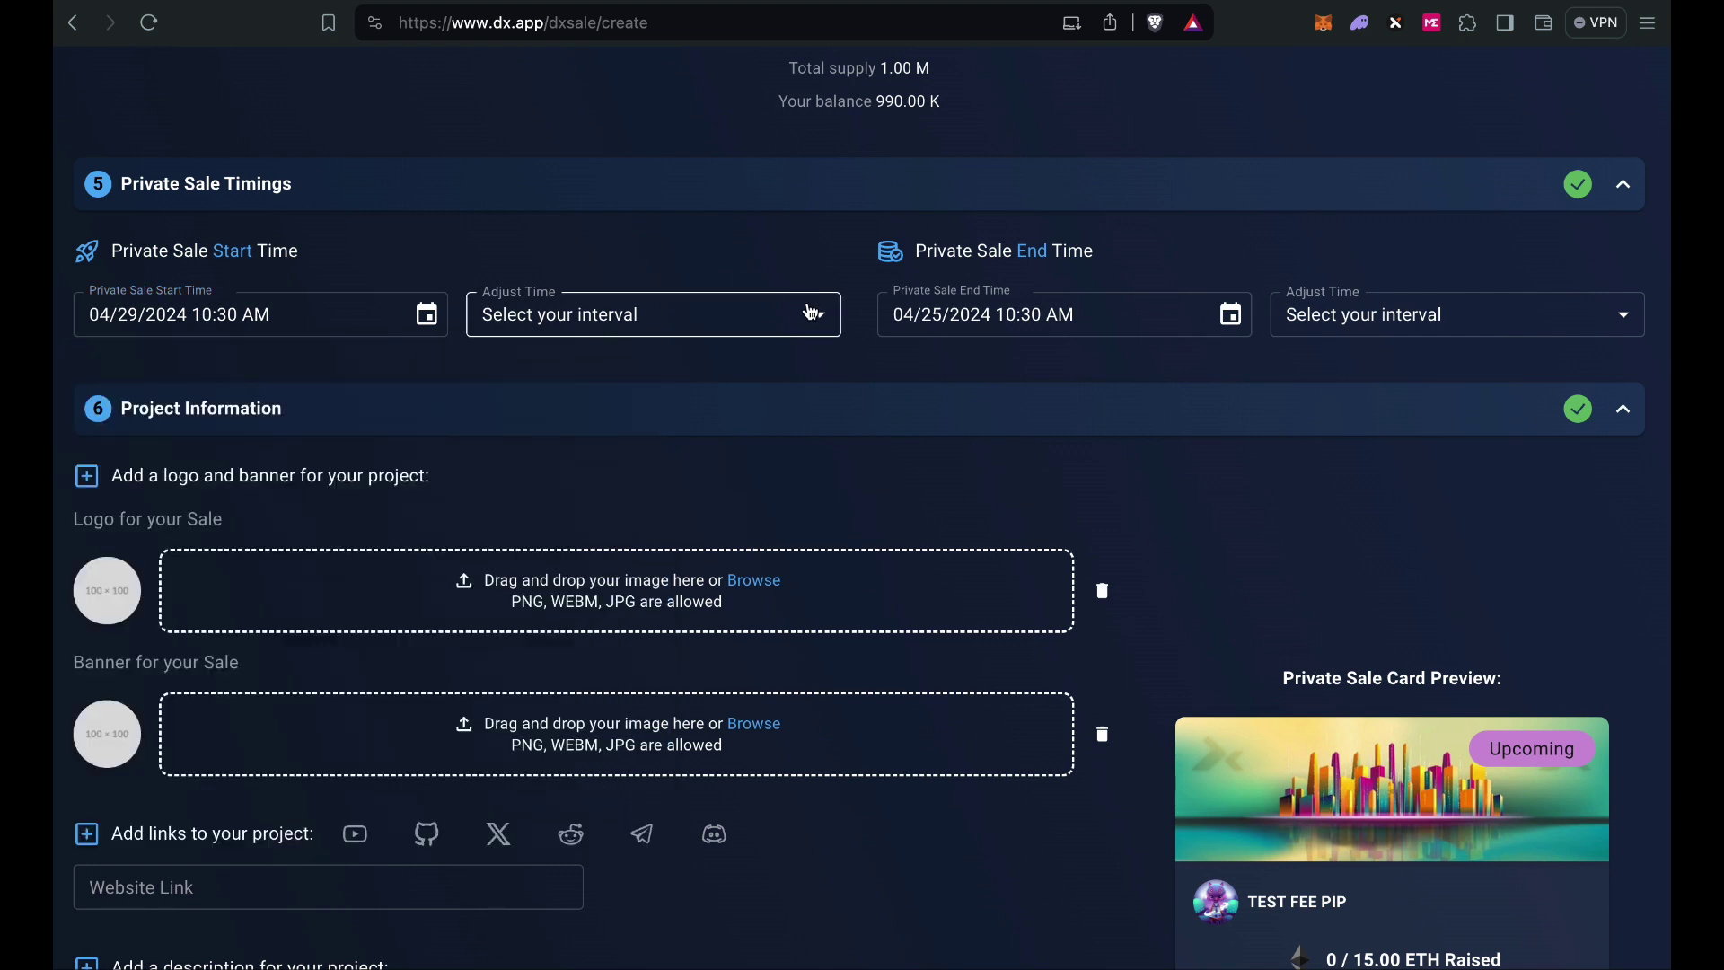
Adjust both the private sale start time and end time with the 1 Week from now interval.
{"action": "left_click", "coordinate": [824, 329]}
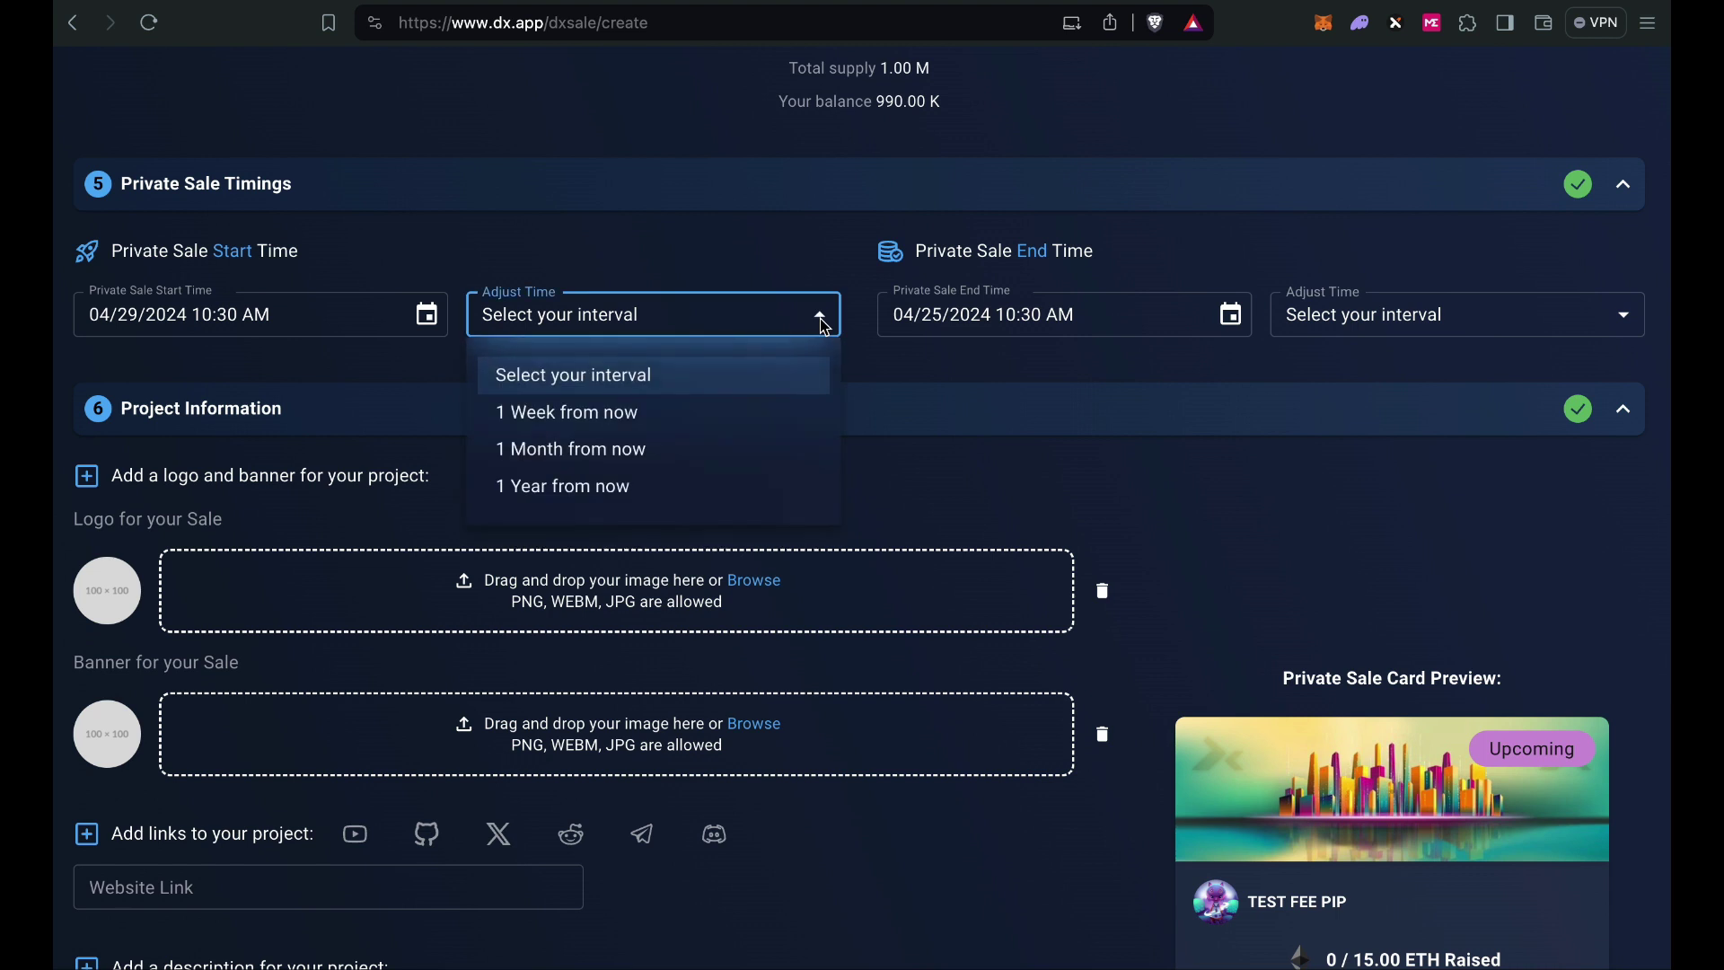
{"action": "left_click", "coordinate": [634, 423]}
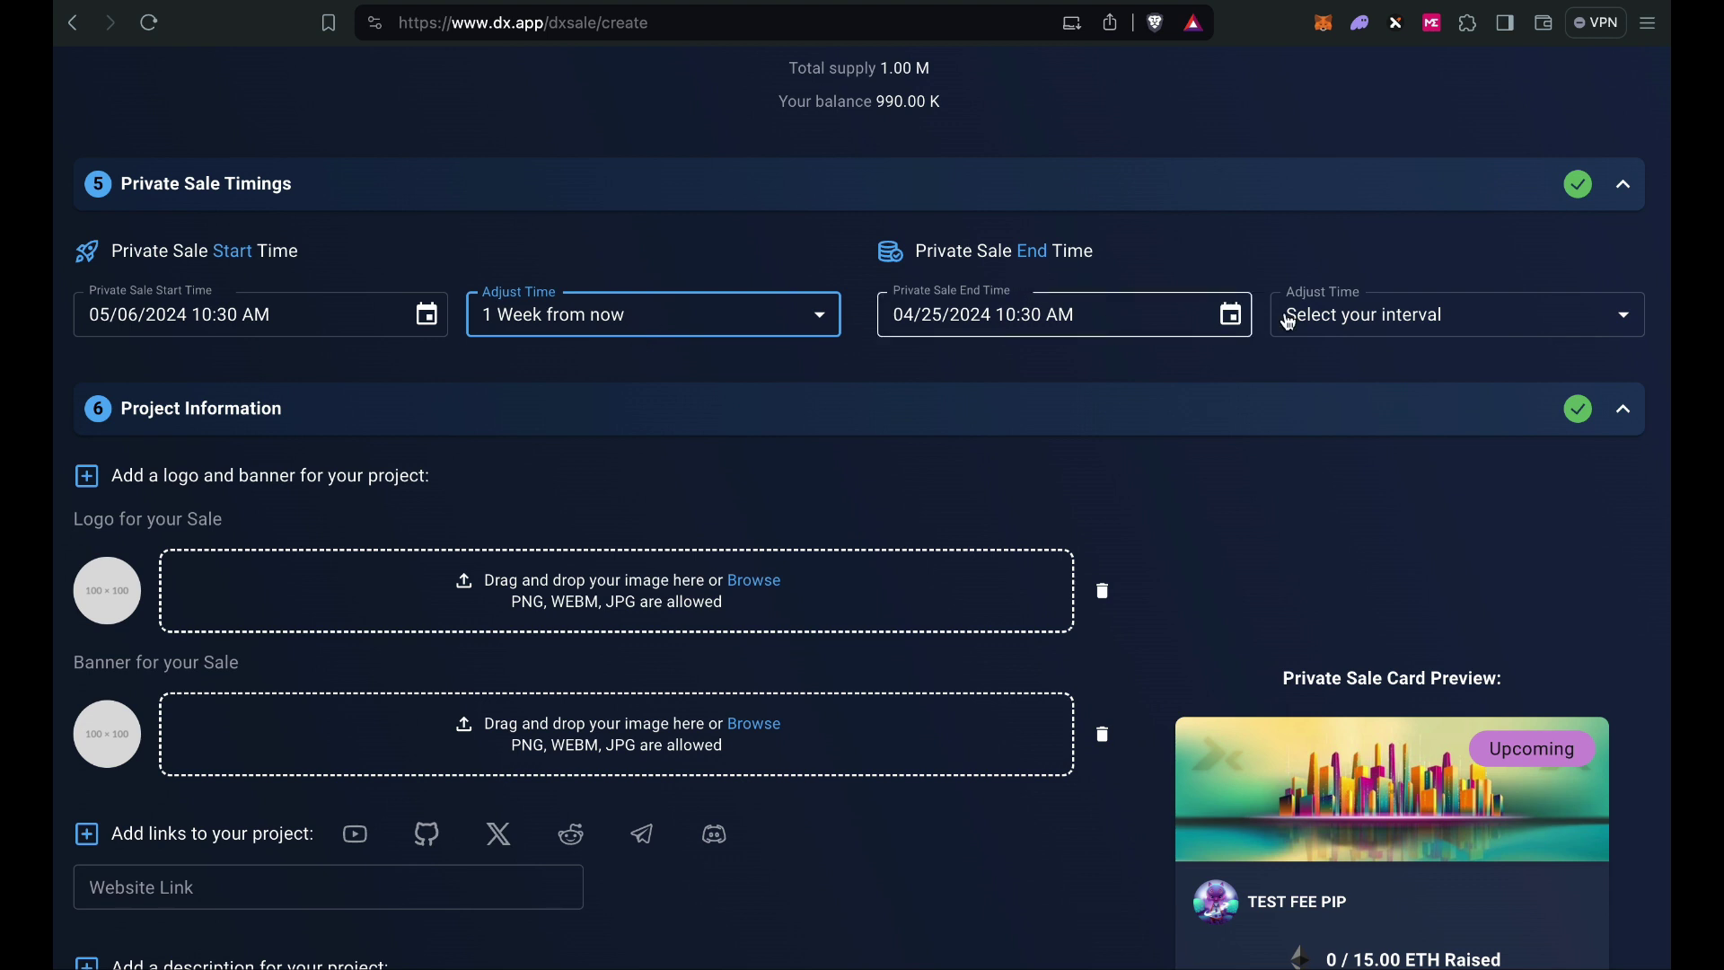
{"action": "left_click", "coordinate": [1617, 317]}
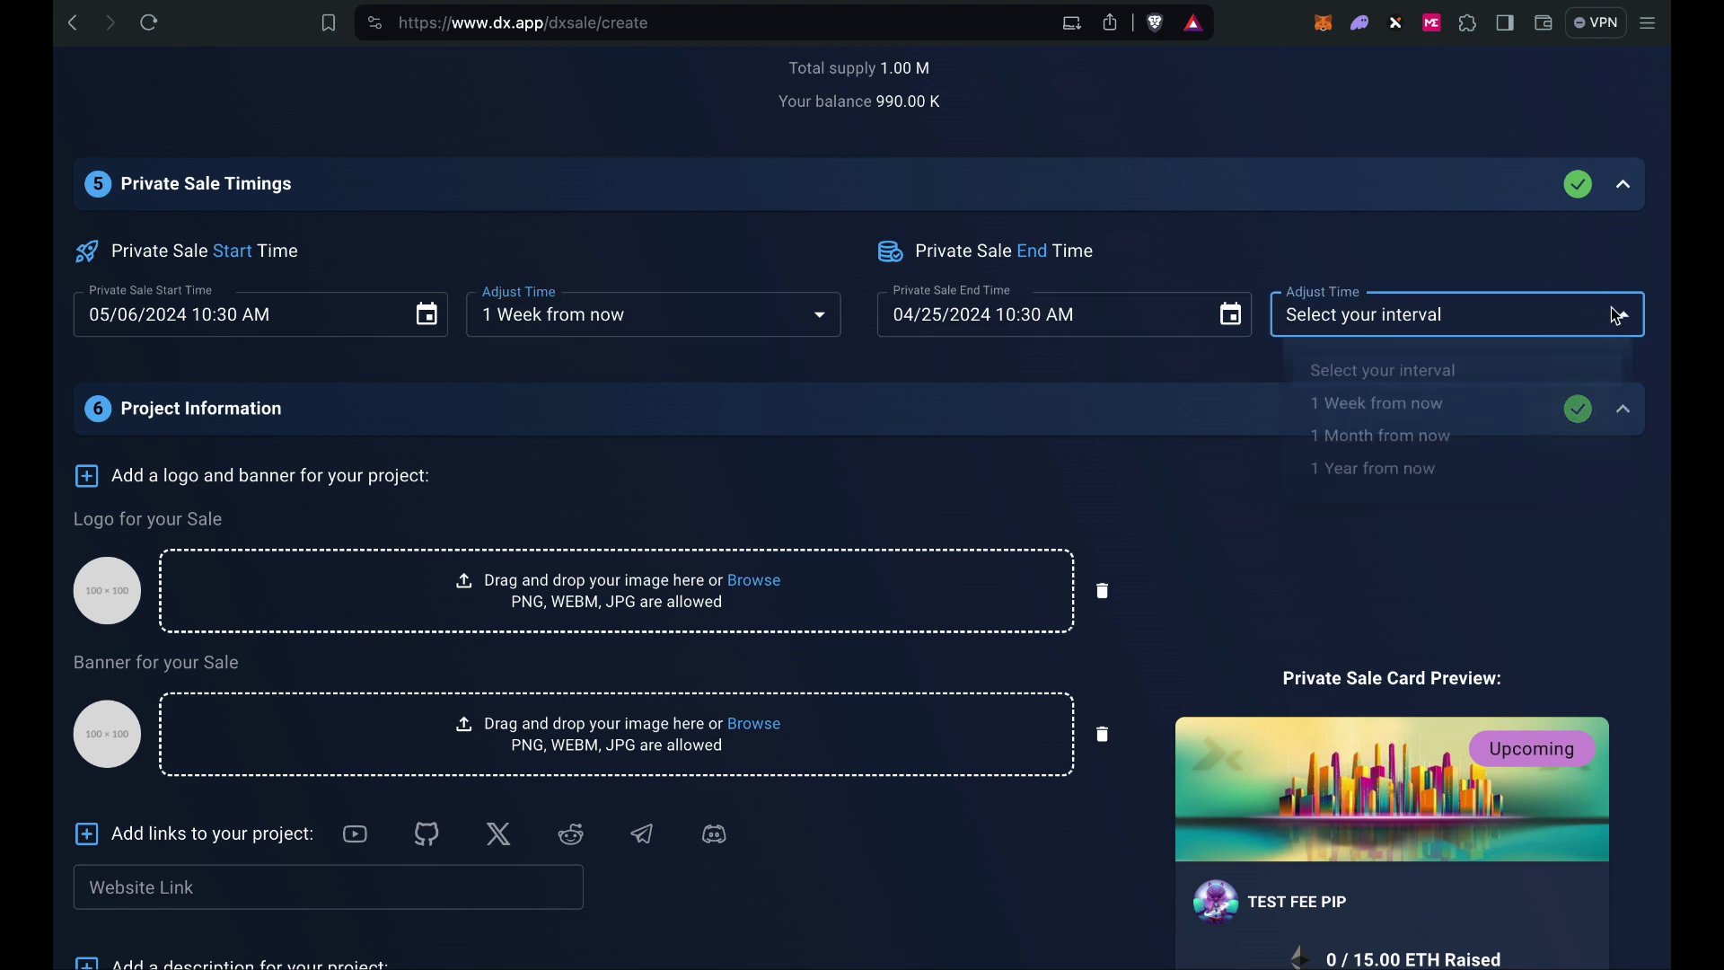
{"action": "left_click", "coordinate": [1442, 415]}
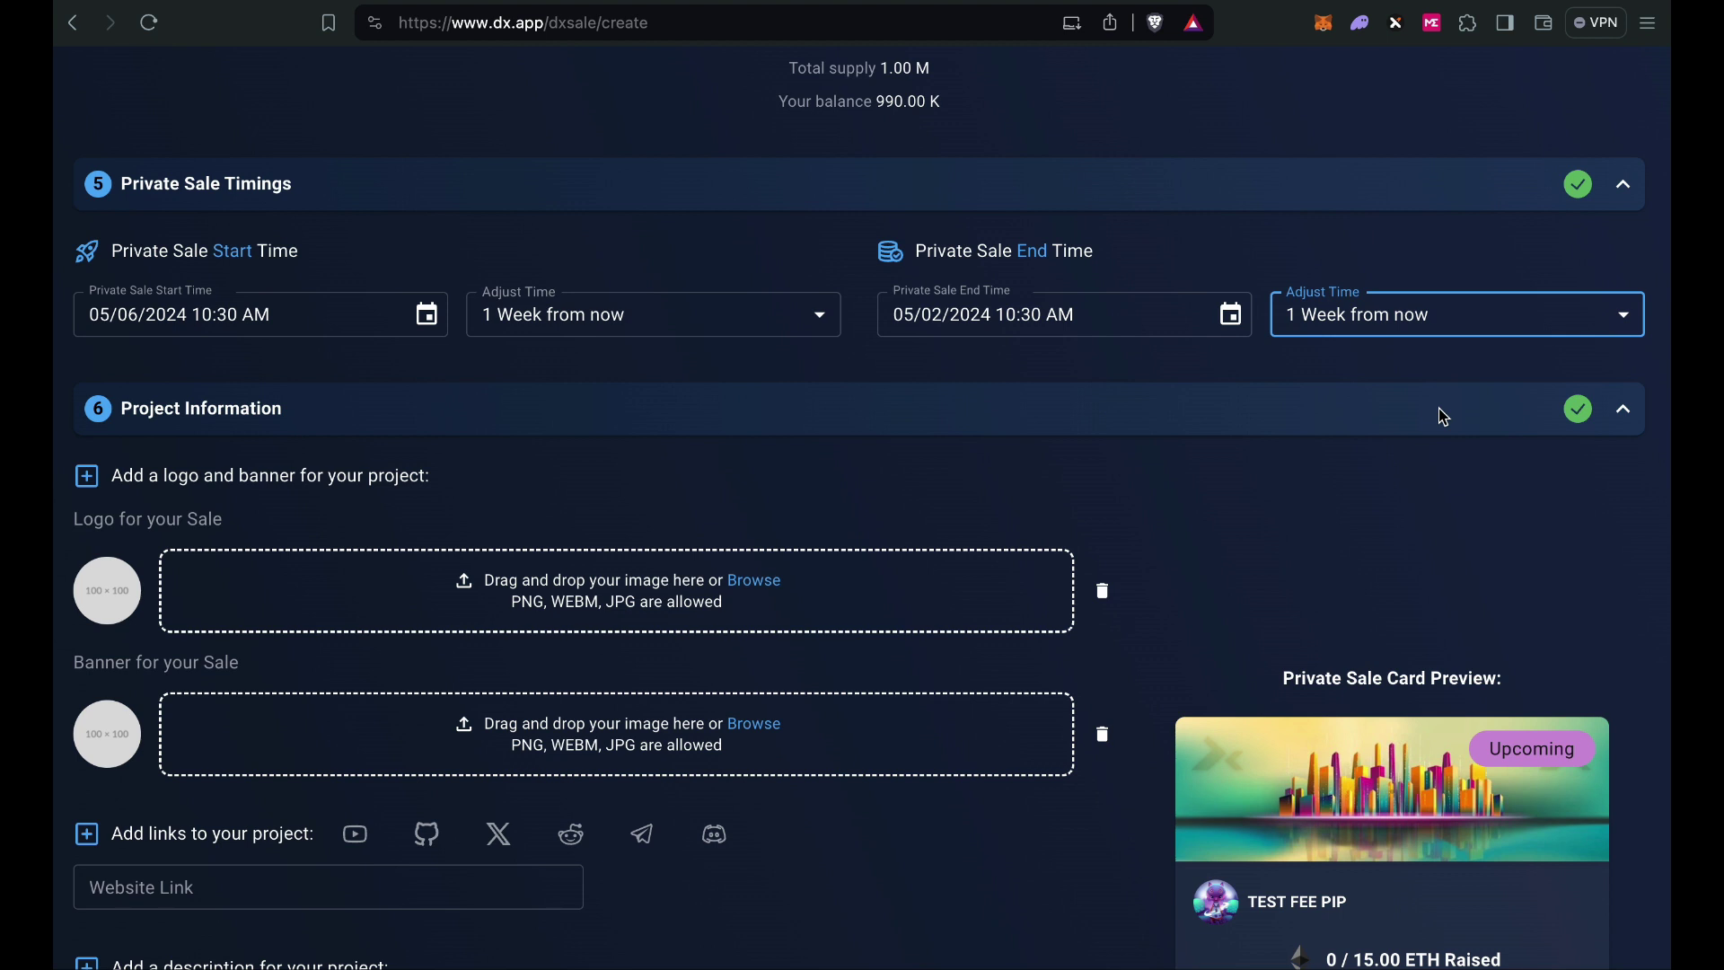
{"action": "left_click", "coordinate": [955, 316]}
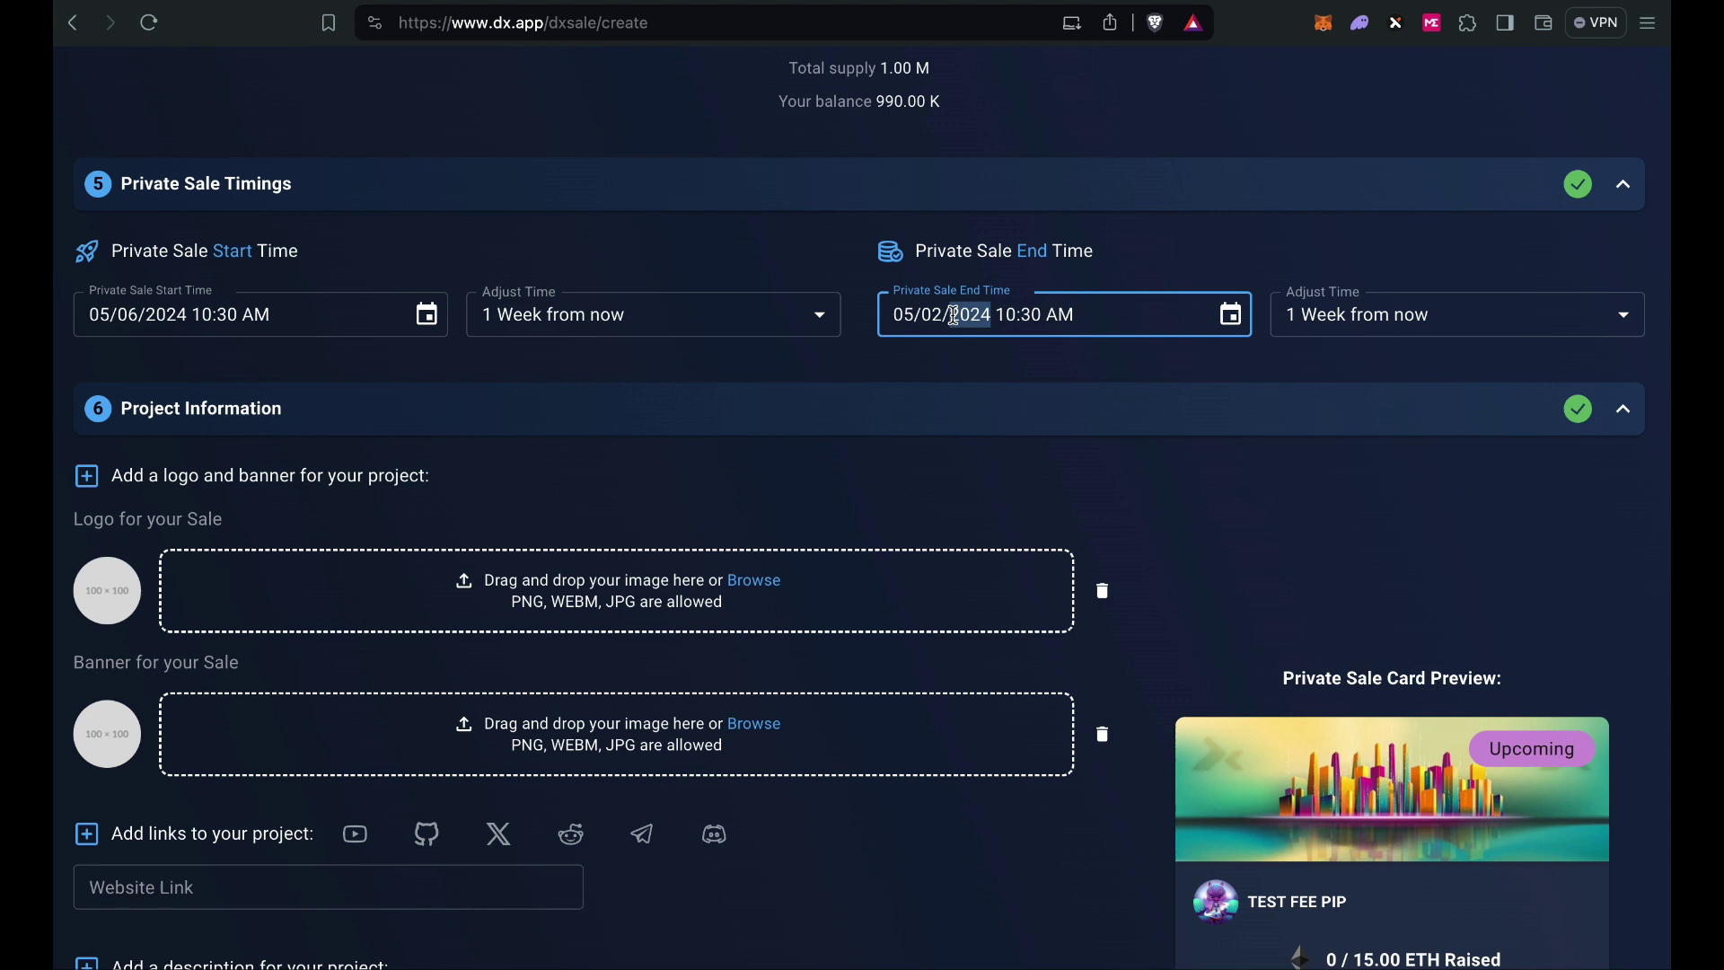
Set the private sale start date to 05/05/2024 in the calendar.
{"action": "left_click", "coordinate": [427, 316]}
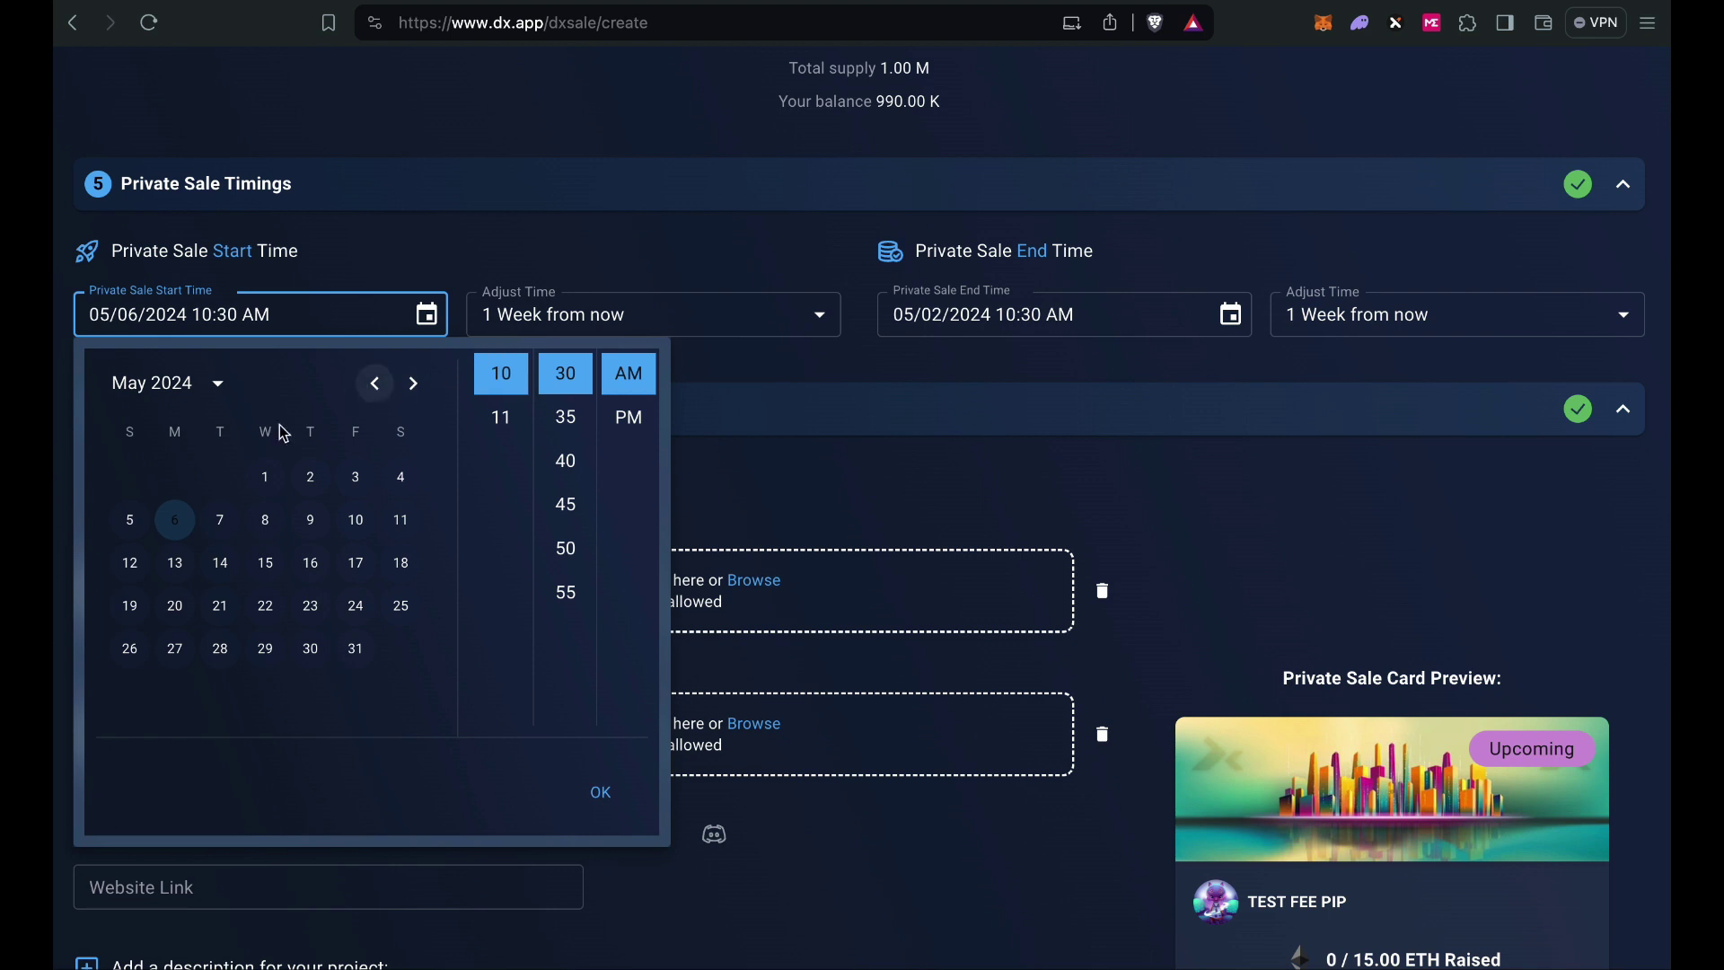
{"action": "left_click", "coordinate": [130, 523]}
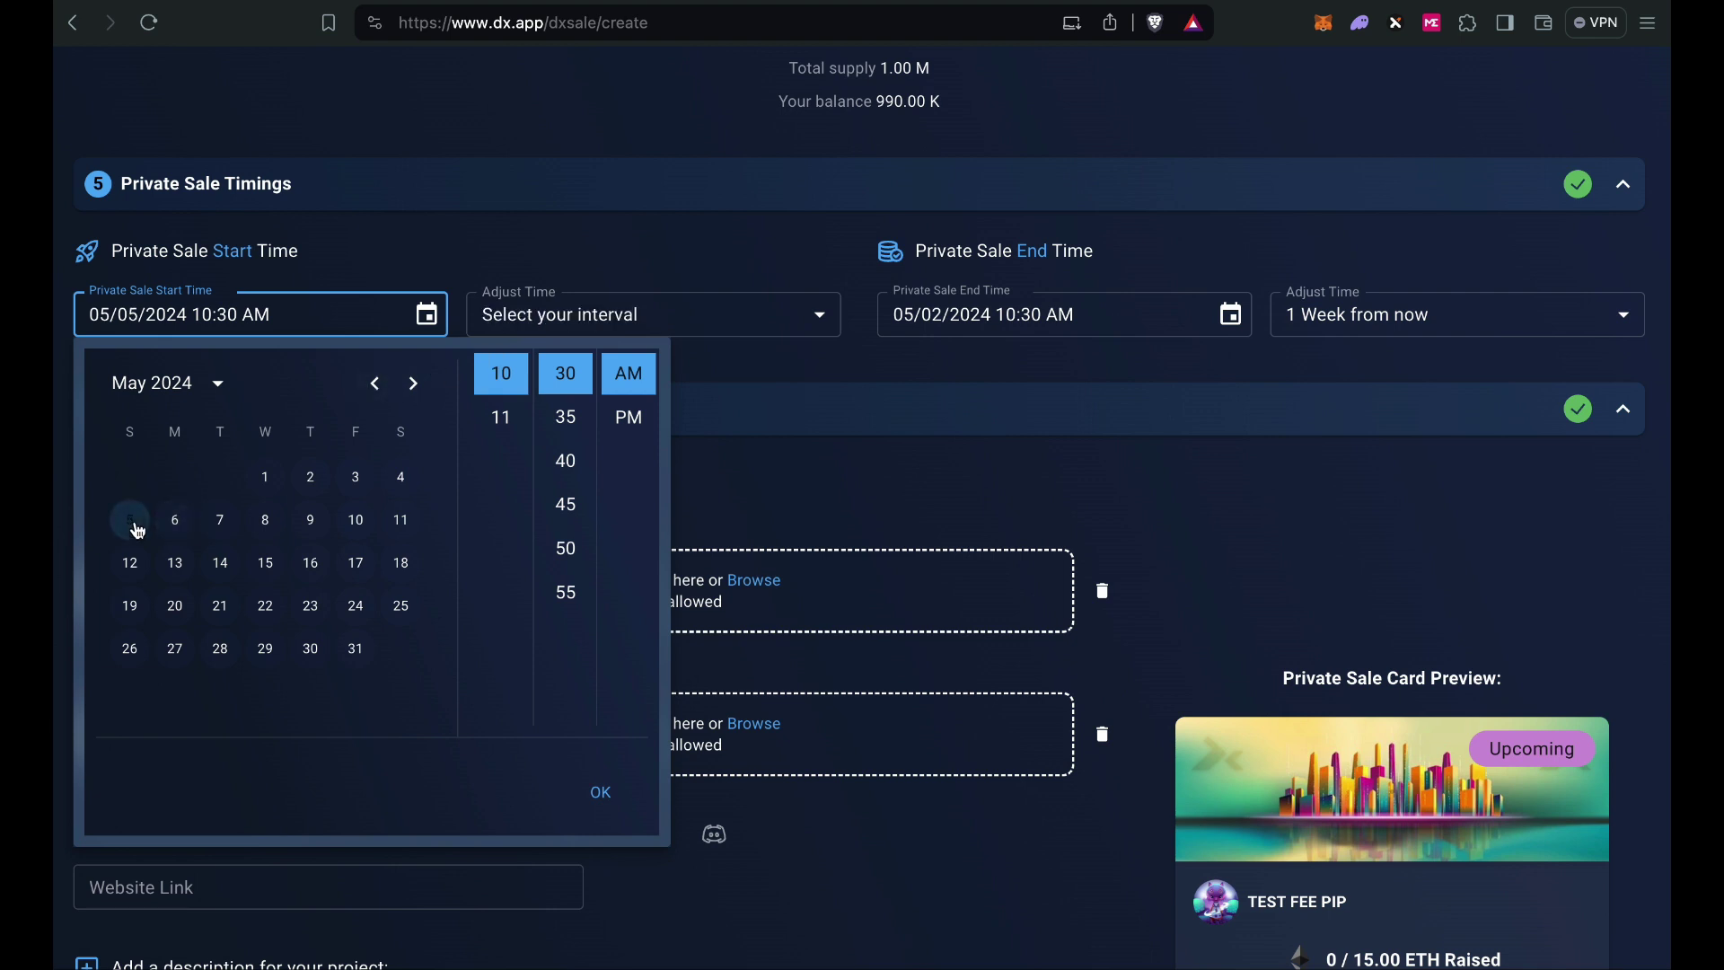
{"action": "left_click", "coordinate": [601, 792]}
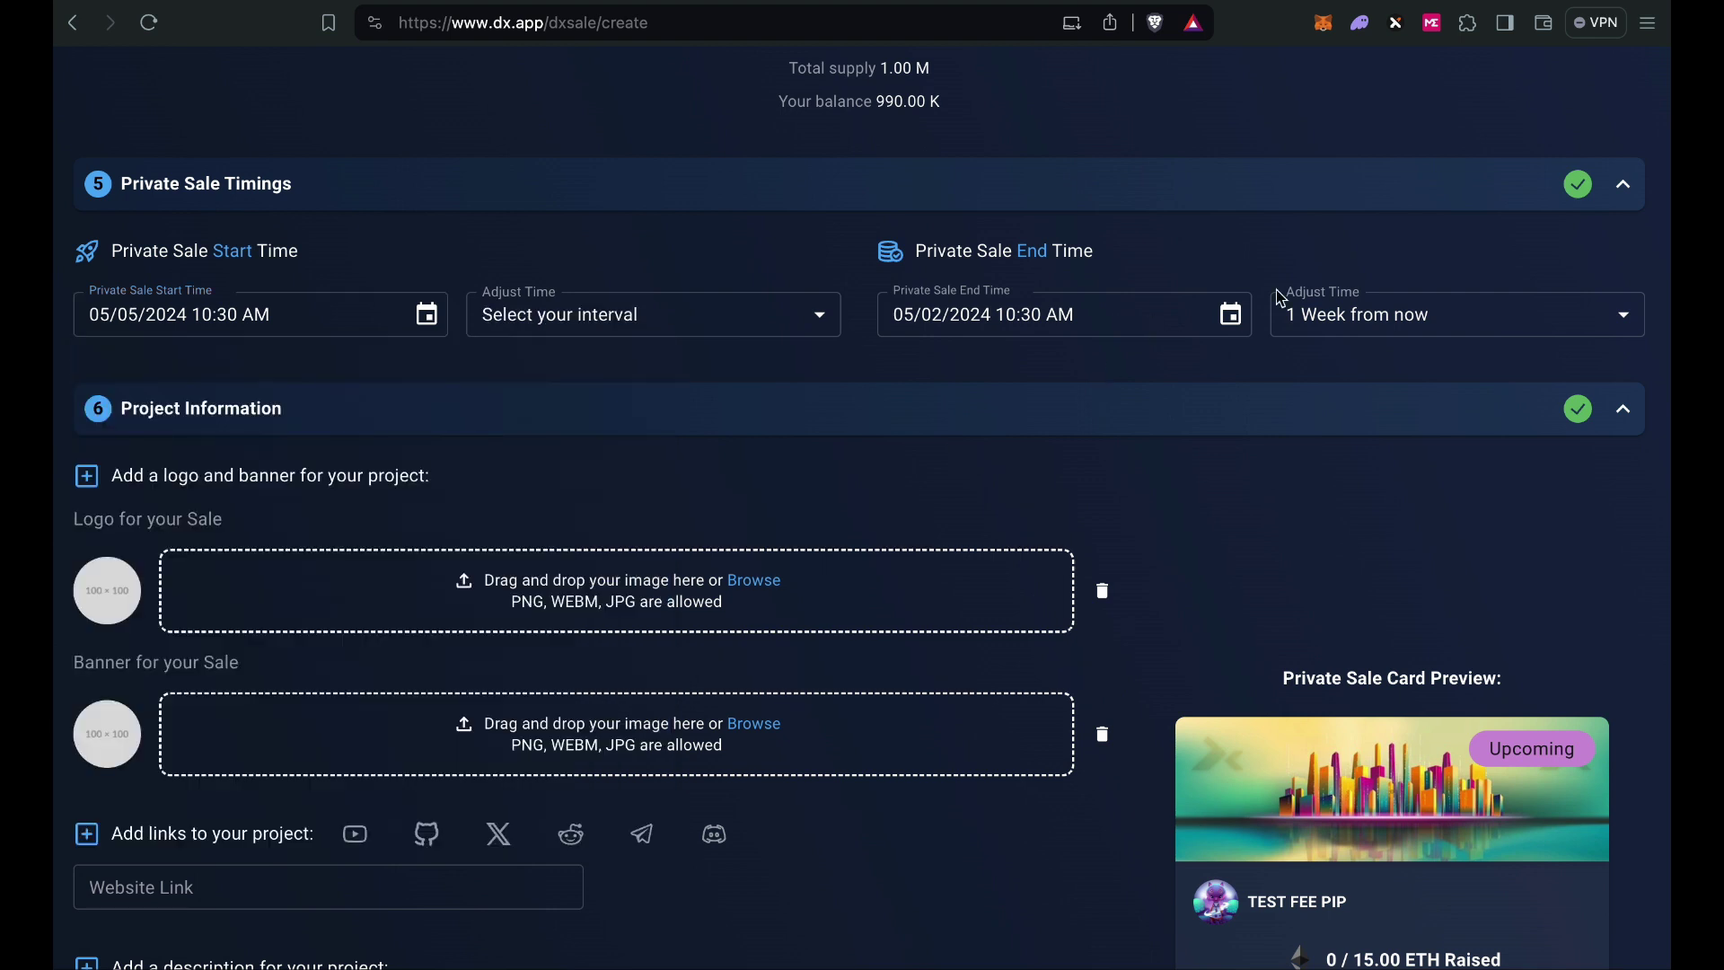
Set the private sale end date to 05/12/2024 in the calendar.
{"action": "left_click", "coordinate": [1233, 316]}
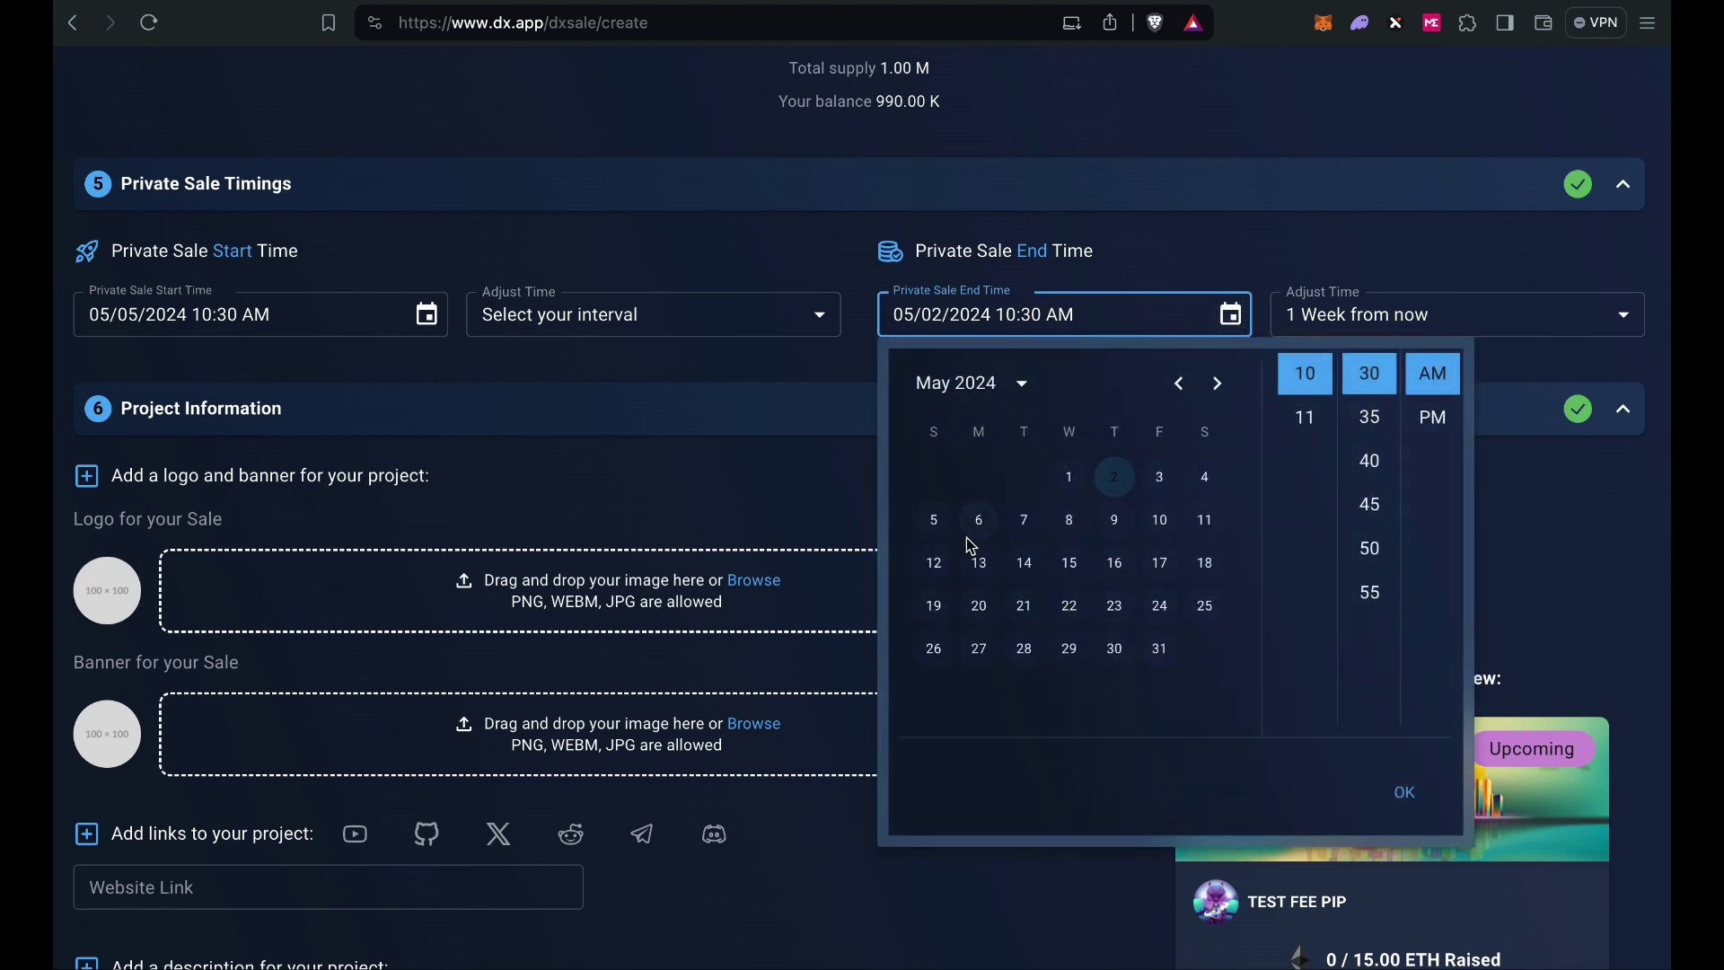
{"action": "left_click", "coordinate": [937, 564]}
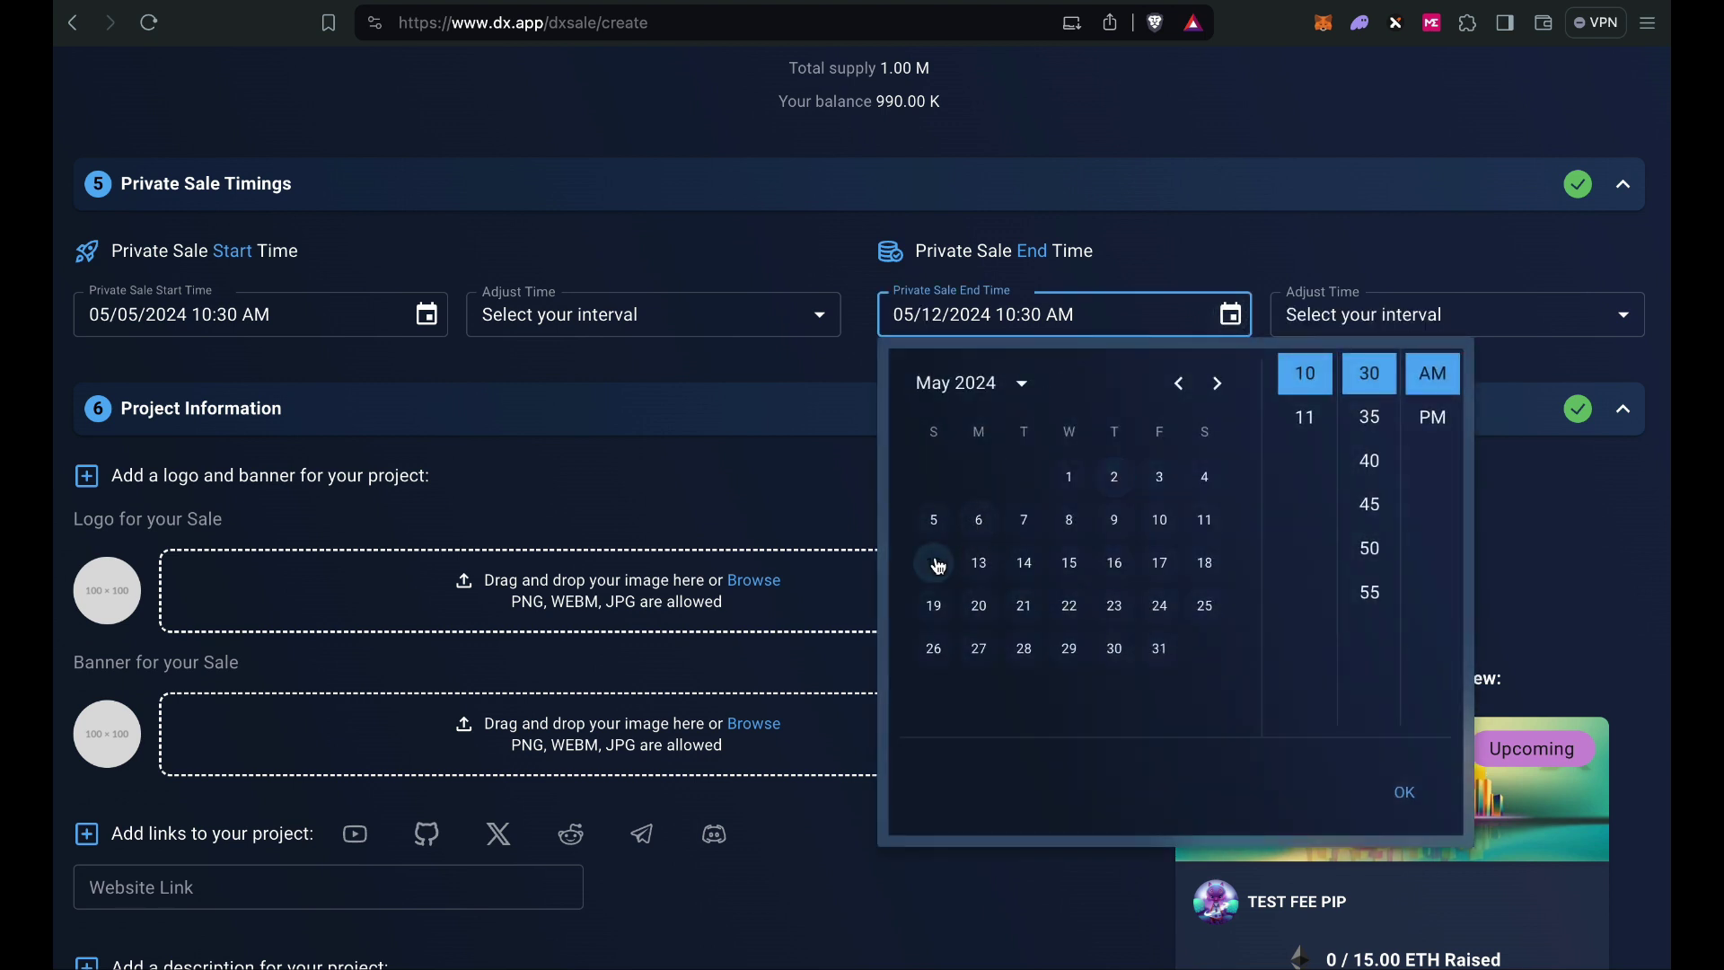
{"action": "left_click", "coordinate": [816, 498]}
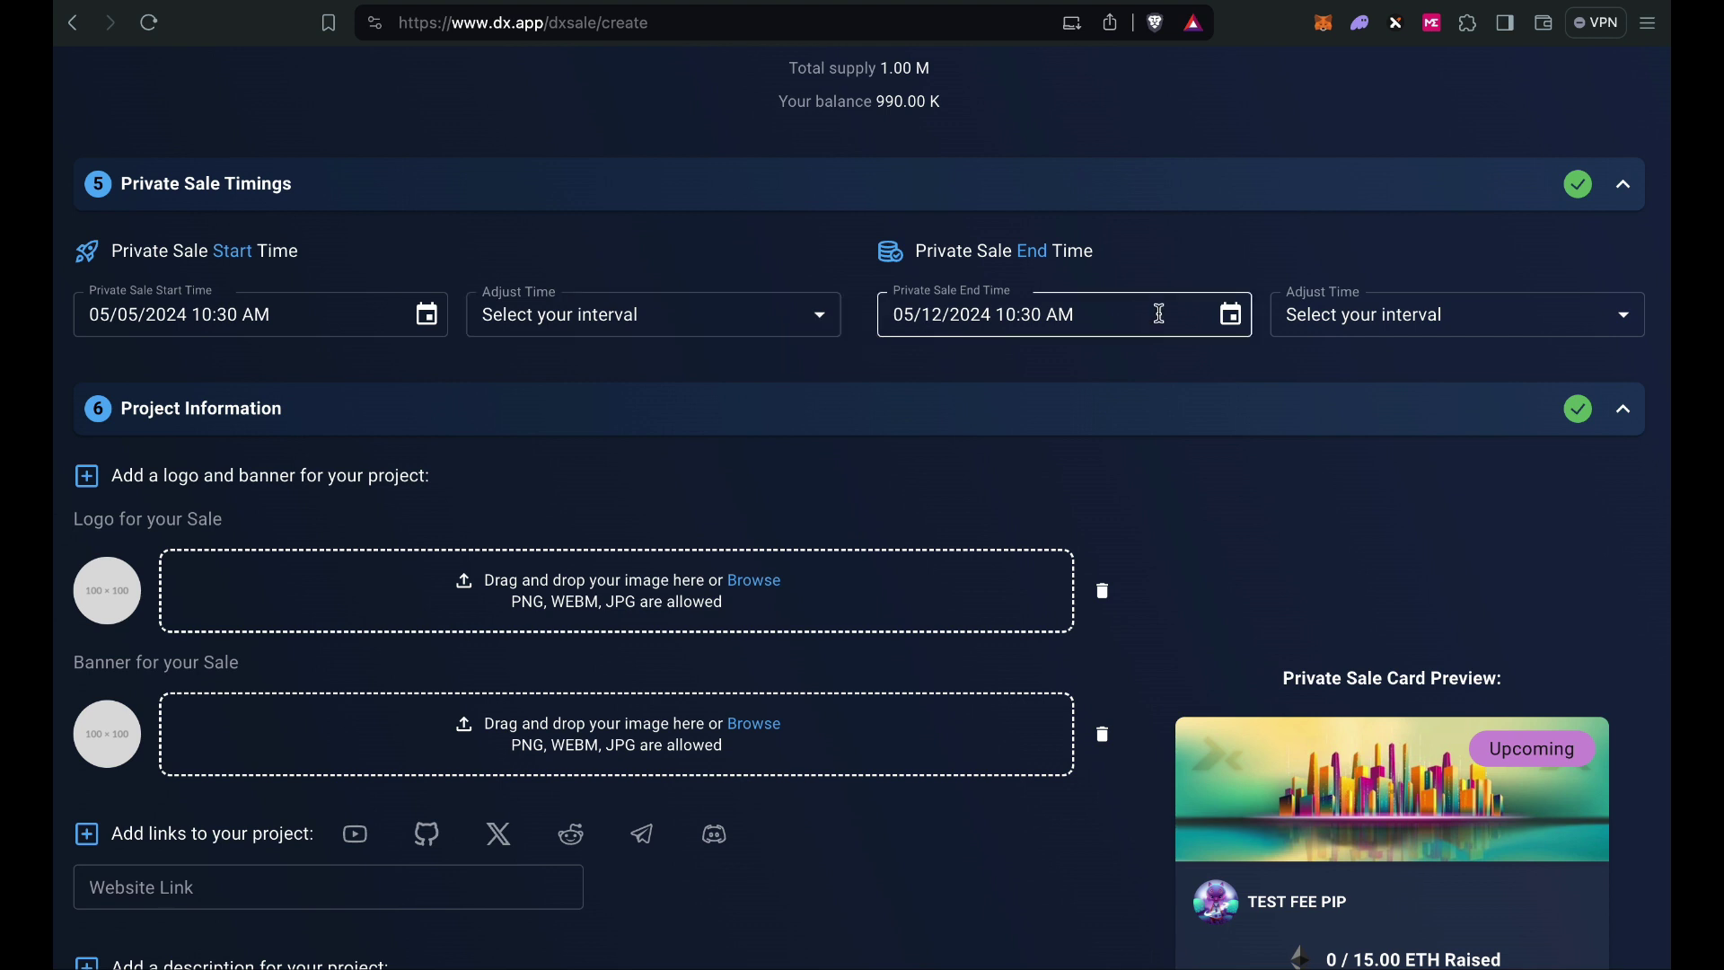
Review the logo, banner, link and description fields under Project Information, along with the sale card preview.
{"action": "scroll", "coordinate": [804, 377], "scroll_direction": "down", "scroll_amount": 2}
{"action": "scroll", "coordinate": [808, 382], "scroll_direction": "down", "scroll_amount": 3}
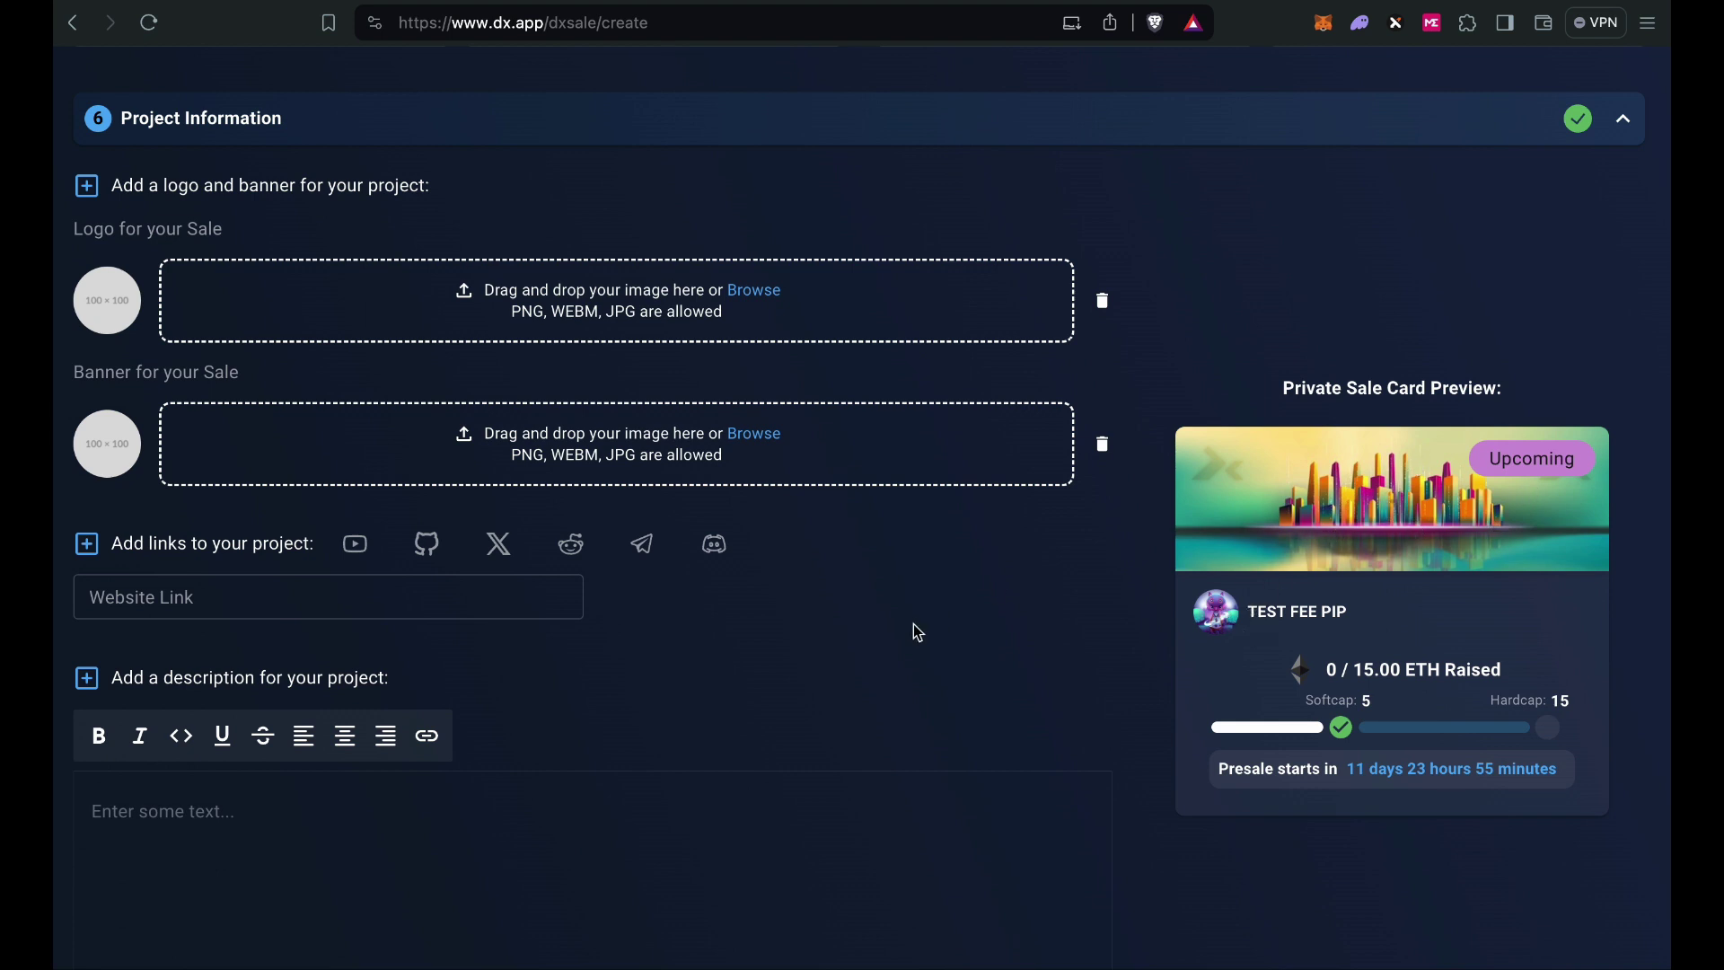
{"action": "scroll", "coordinate": [913, 623], "scroll_direction": "down", "scroll_amount": 2}
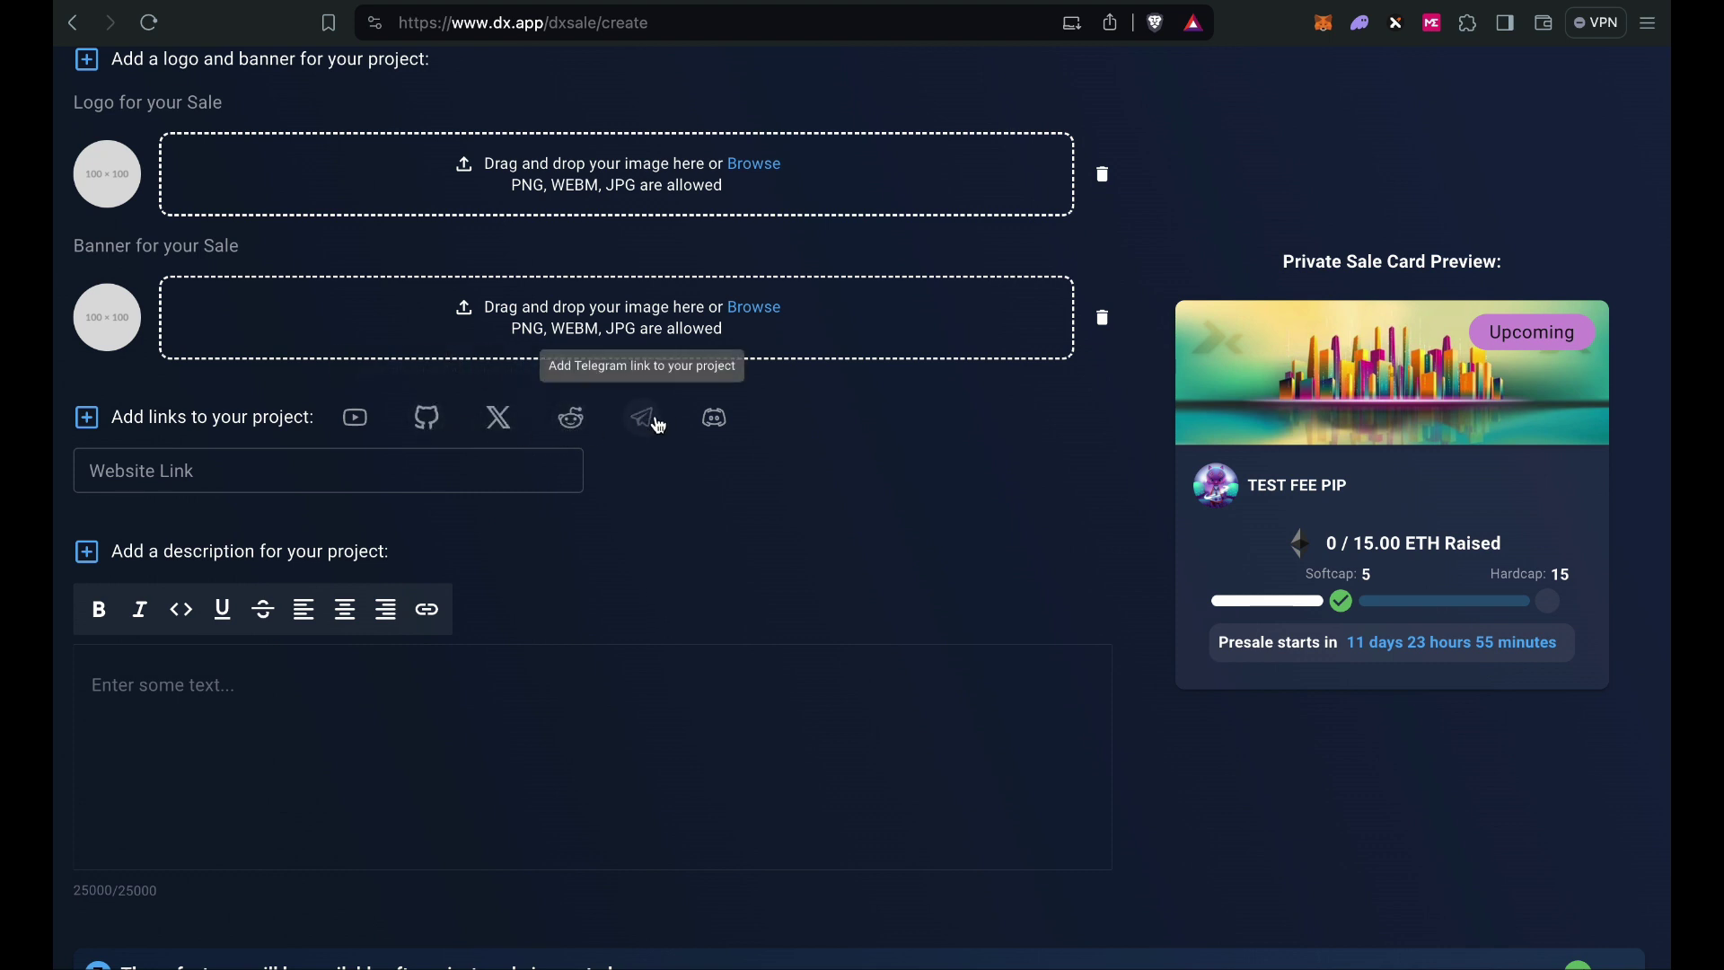
{"action": "scroll", "coordinate": [719, 520], "scroll_direction": "down", "scroll_amount": 2}
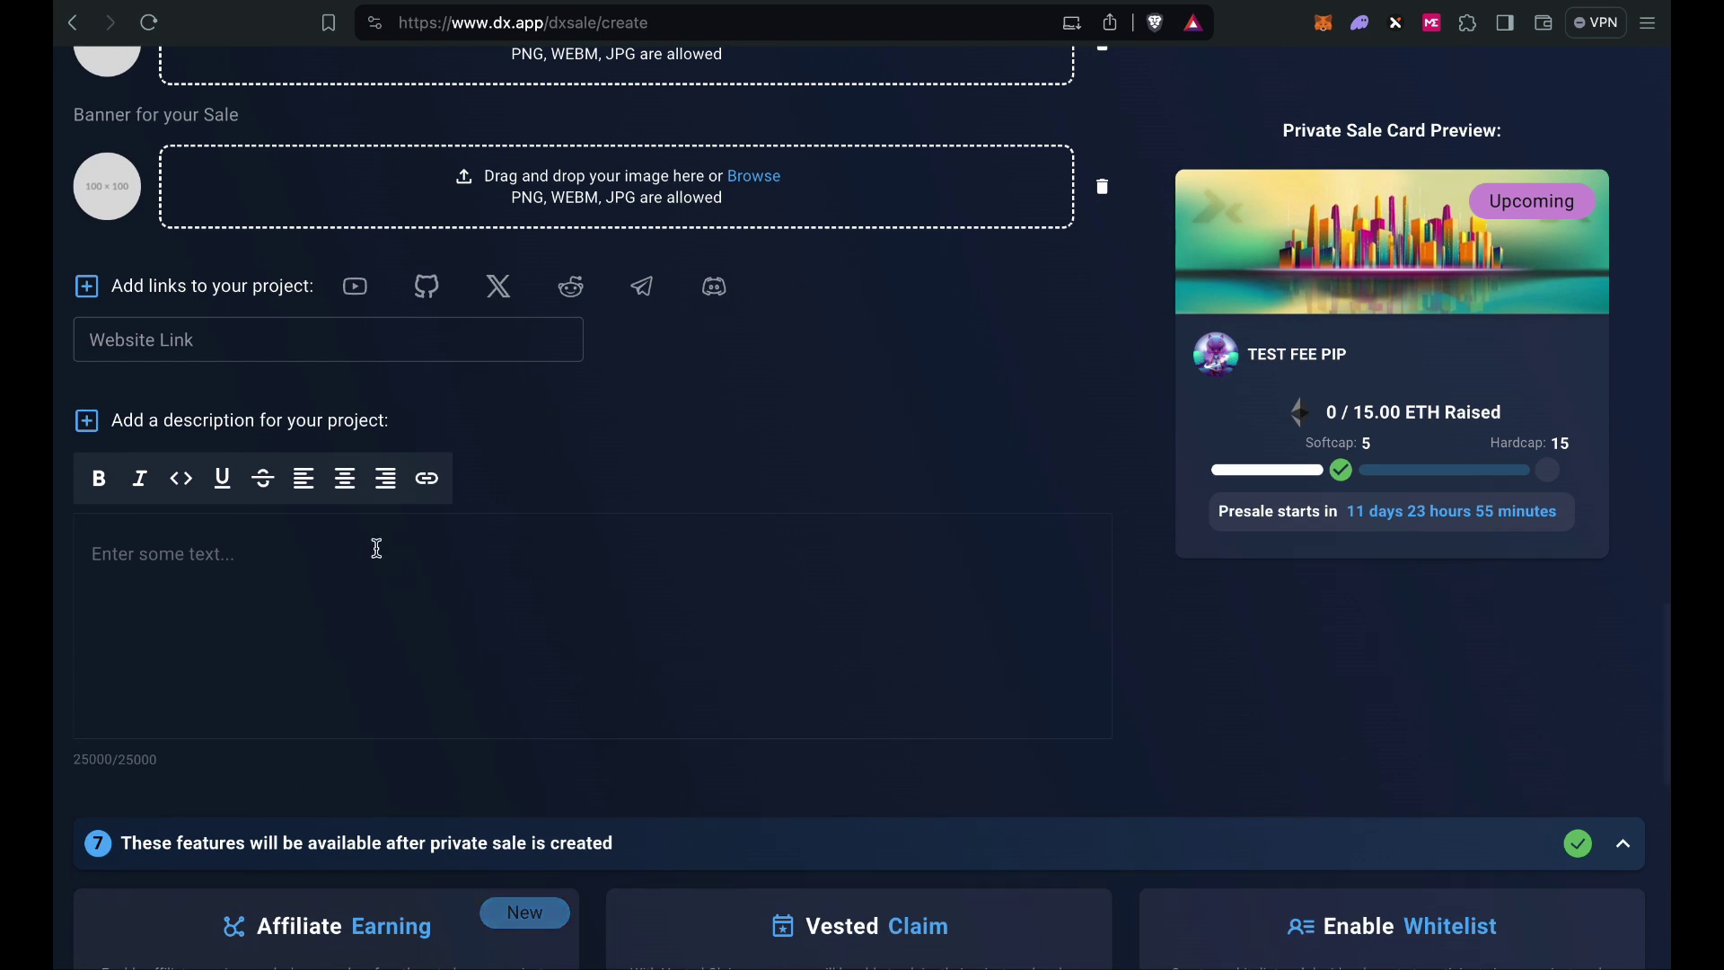
Examine the Affiliate Earning, Vested Claim and Enable Whitelist features offered after creation, along with the sale creation fee and referral code field.
{"action": "scroll", "coordinate": [352, 582], "scroll_direction": "down", "scroll_amount": 6}
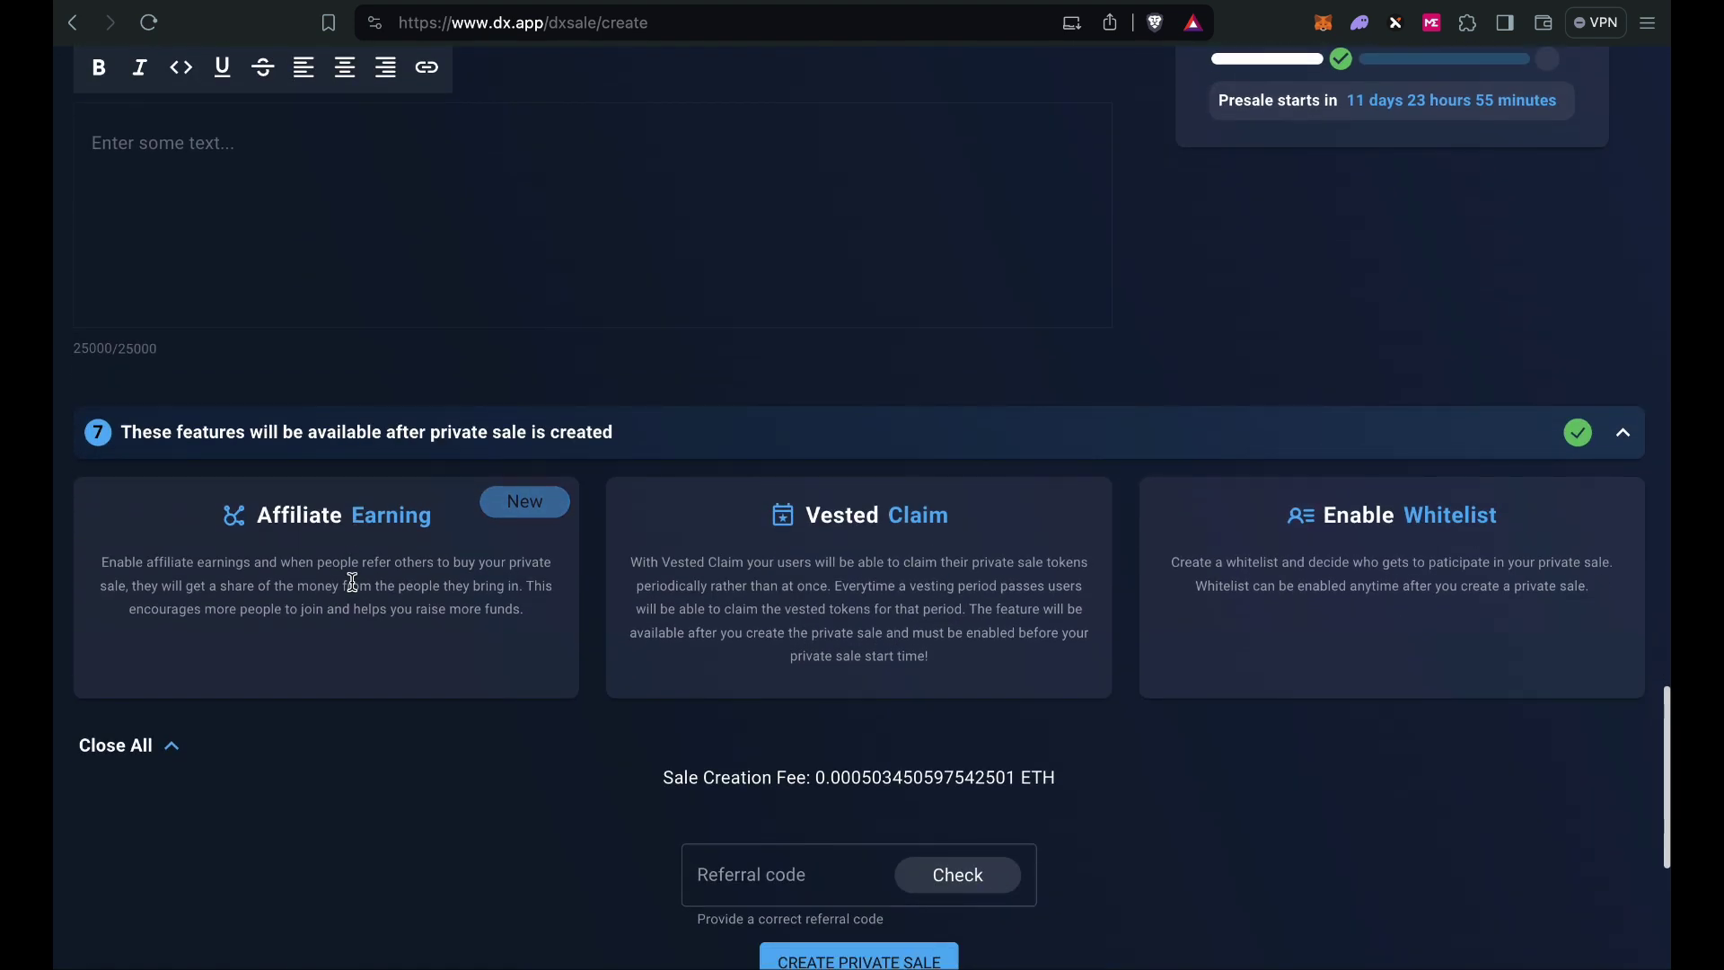
{"action": "scroll", "coordinate": [352, 582], "scroll_direction": "down", "scroll_amount": 1}
{"action": "scroll", "coordinate": [481, 489], "scroll_direction": "down", "scroll_amount": 1}
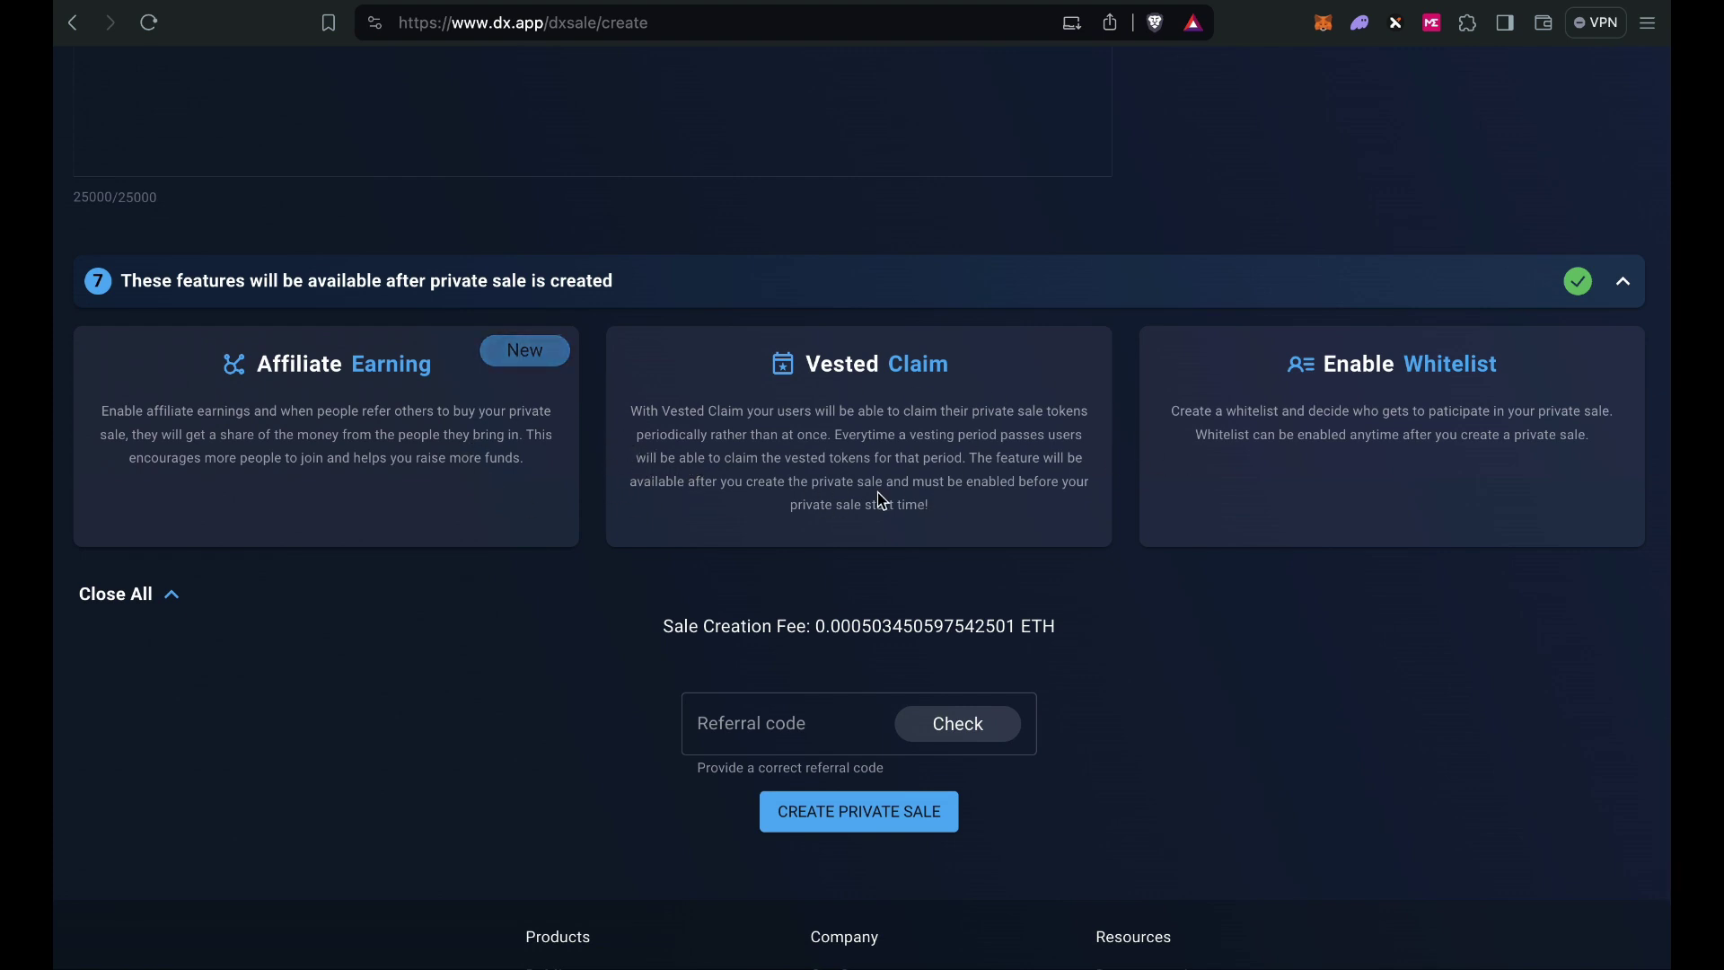
{"action": "scroll", "coordinate": [880, 497], "scroll_direction": "down", "scroll_amount": 1}
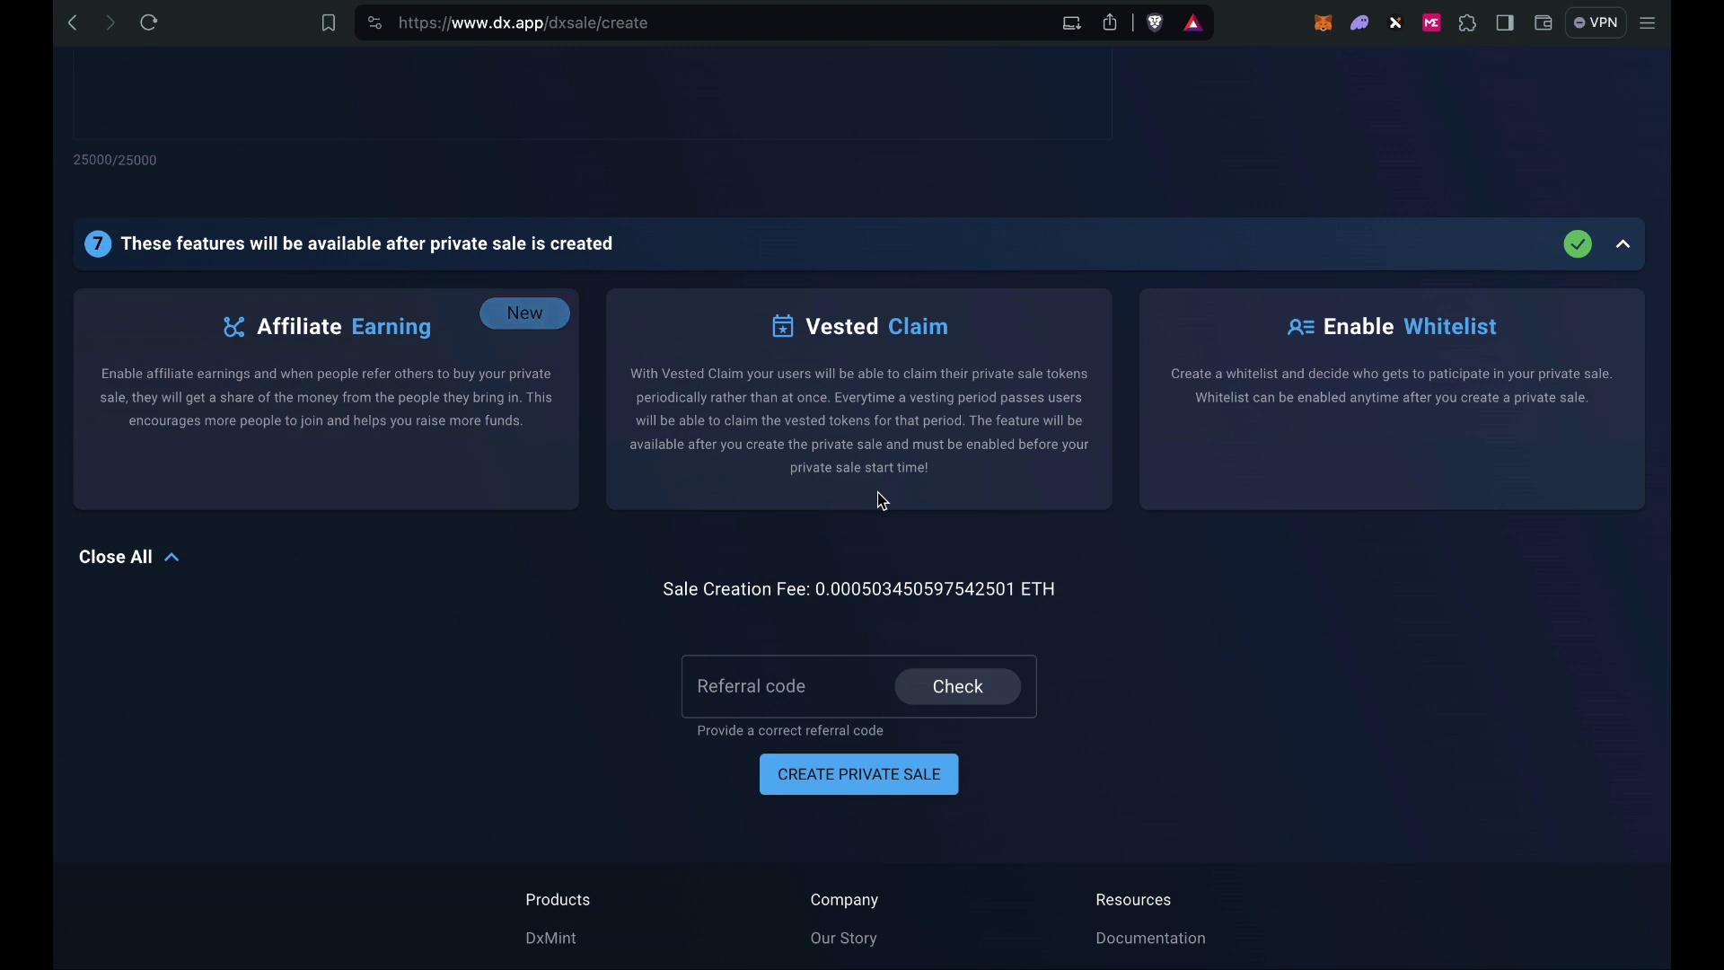
{"action": "scroll", "coordinate": [881, 500], "scroll_direction": "up", "scroll_amount": 2}
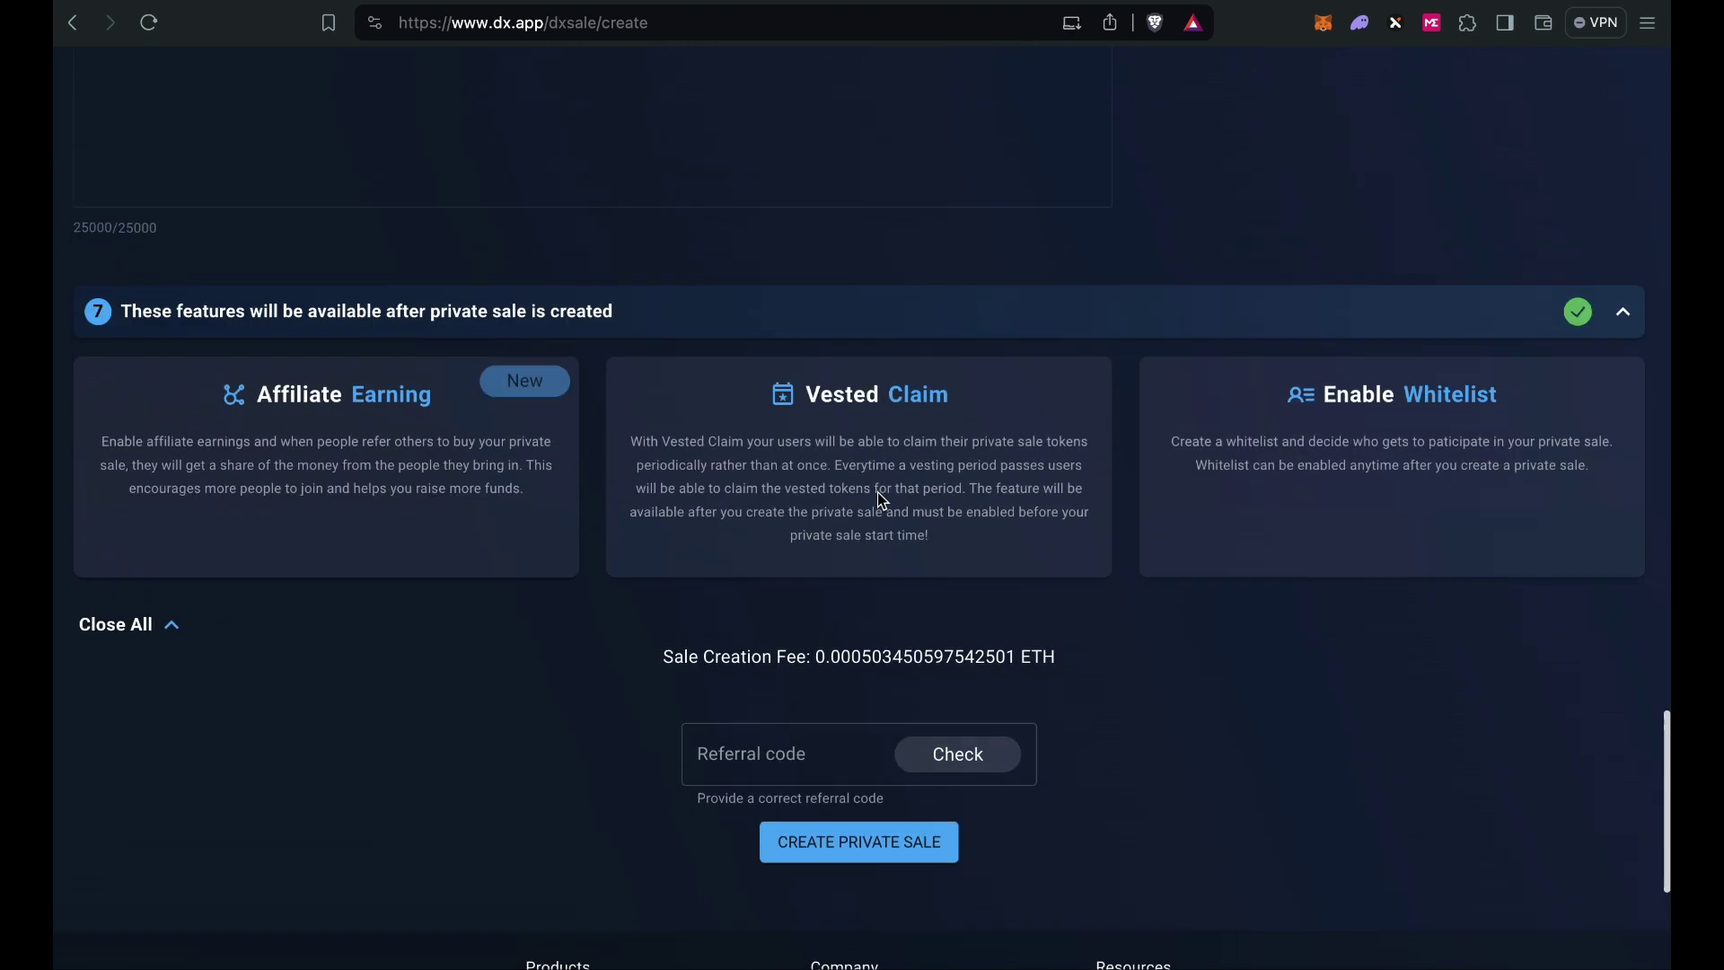
{"action": "scroll", "coordinate": [877, 500], "scroll_direction": "up", "scroll_amount": 10}
{"action": "scroll", "coordinate": [877, 500], "scroll_direction": "down", "scroll_amount": 8}
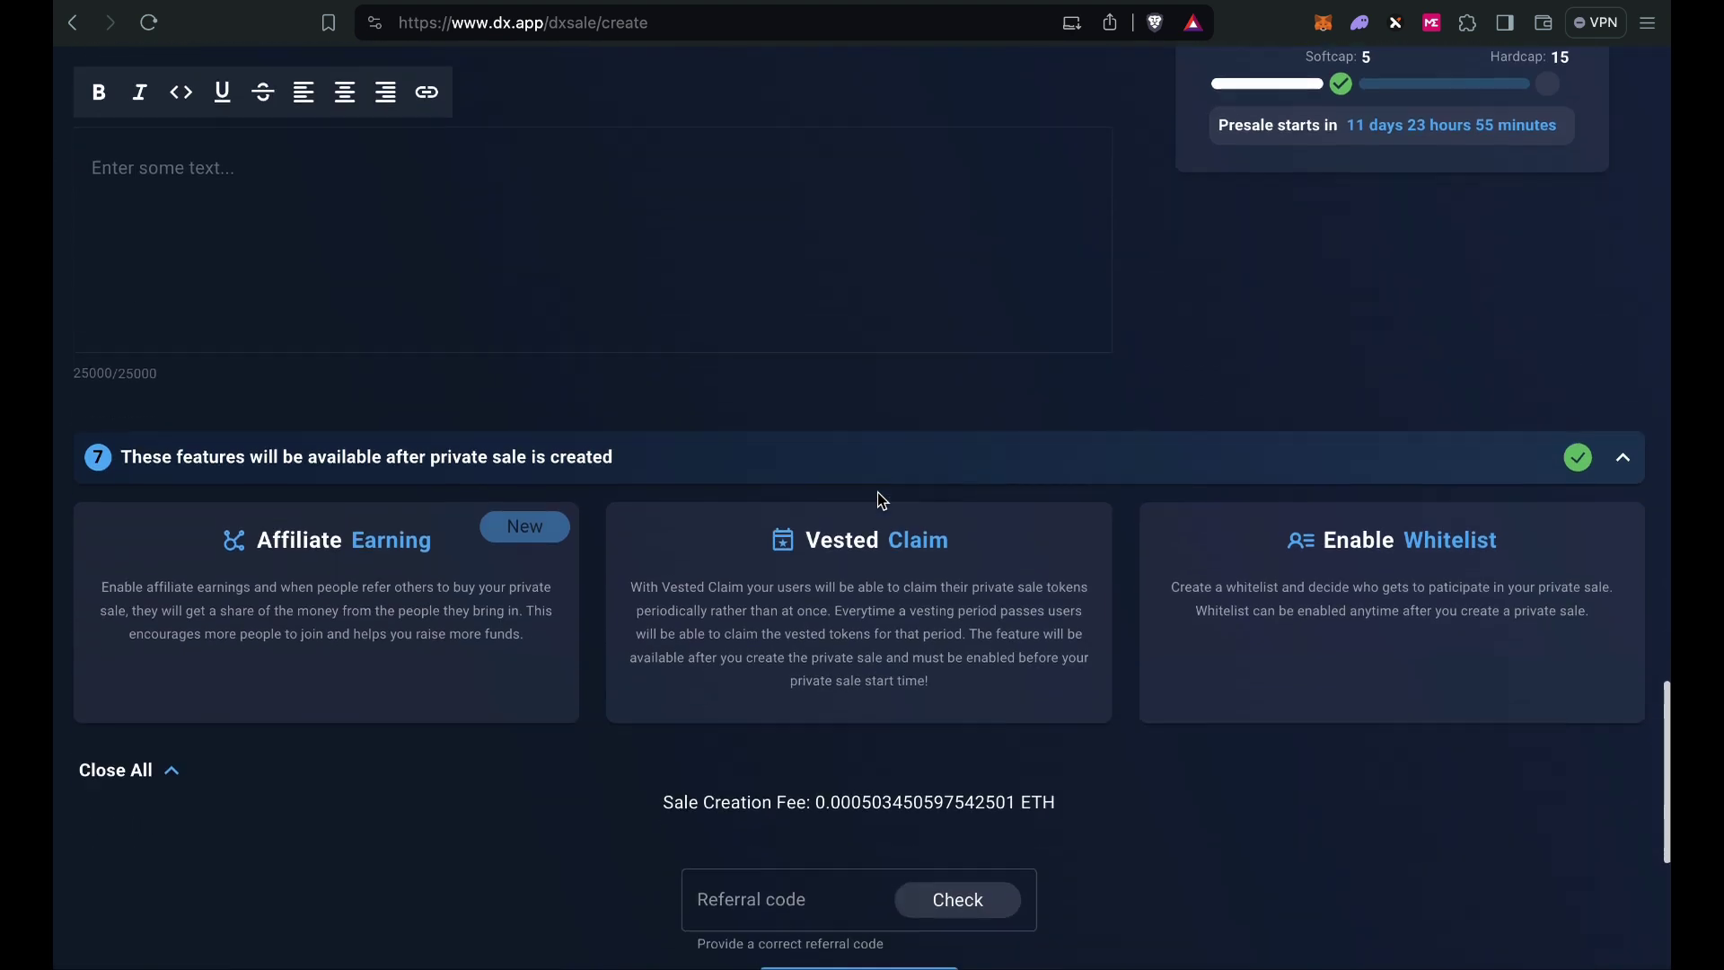
Create the private sale without a referral code and confirm the contract transaction in the wallet.
{"action": "scroll", "coordinate": [881, 500], "scroll_direction": "down", "scroll_amount": 10}
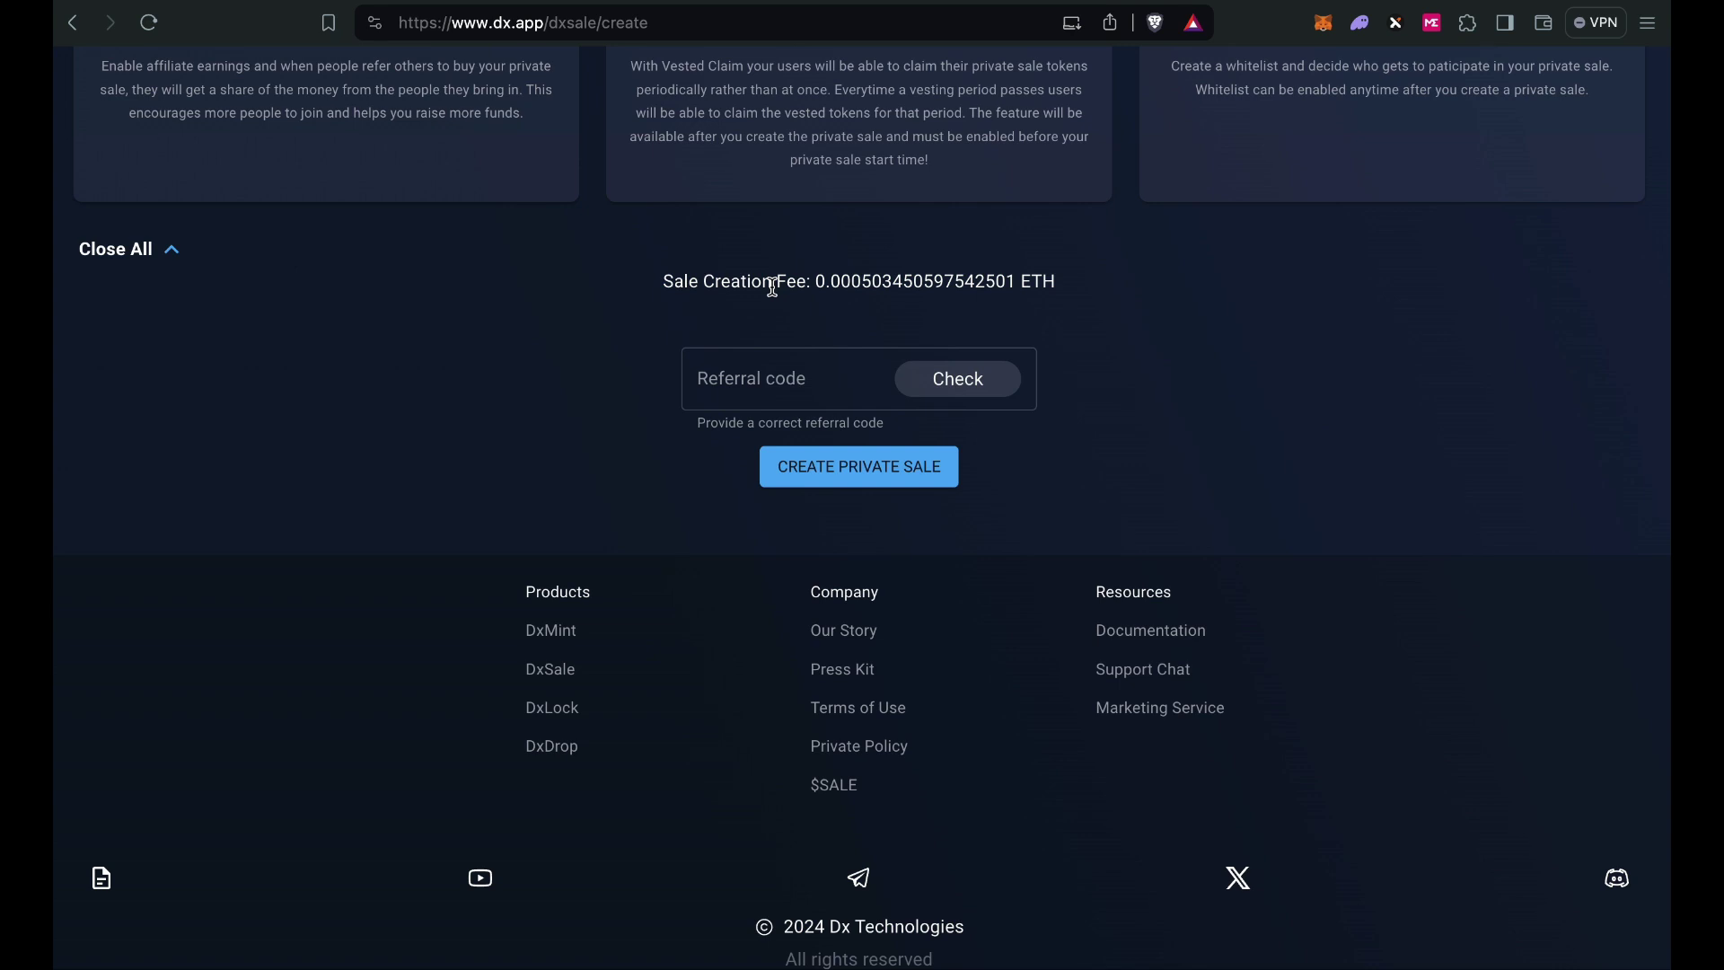
{"action": "left_click", "coordinate": [880, 484]}
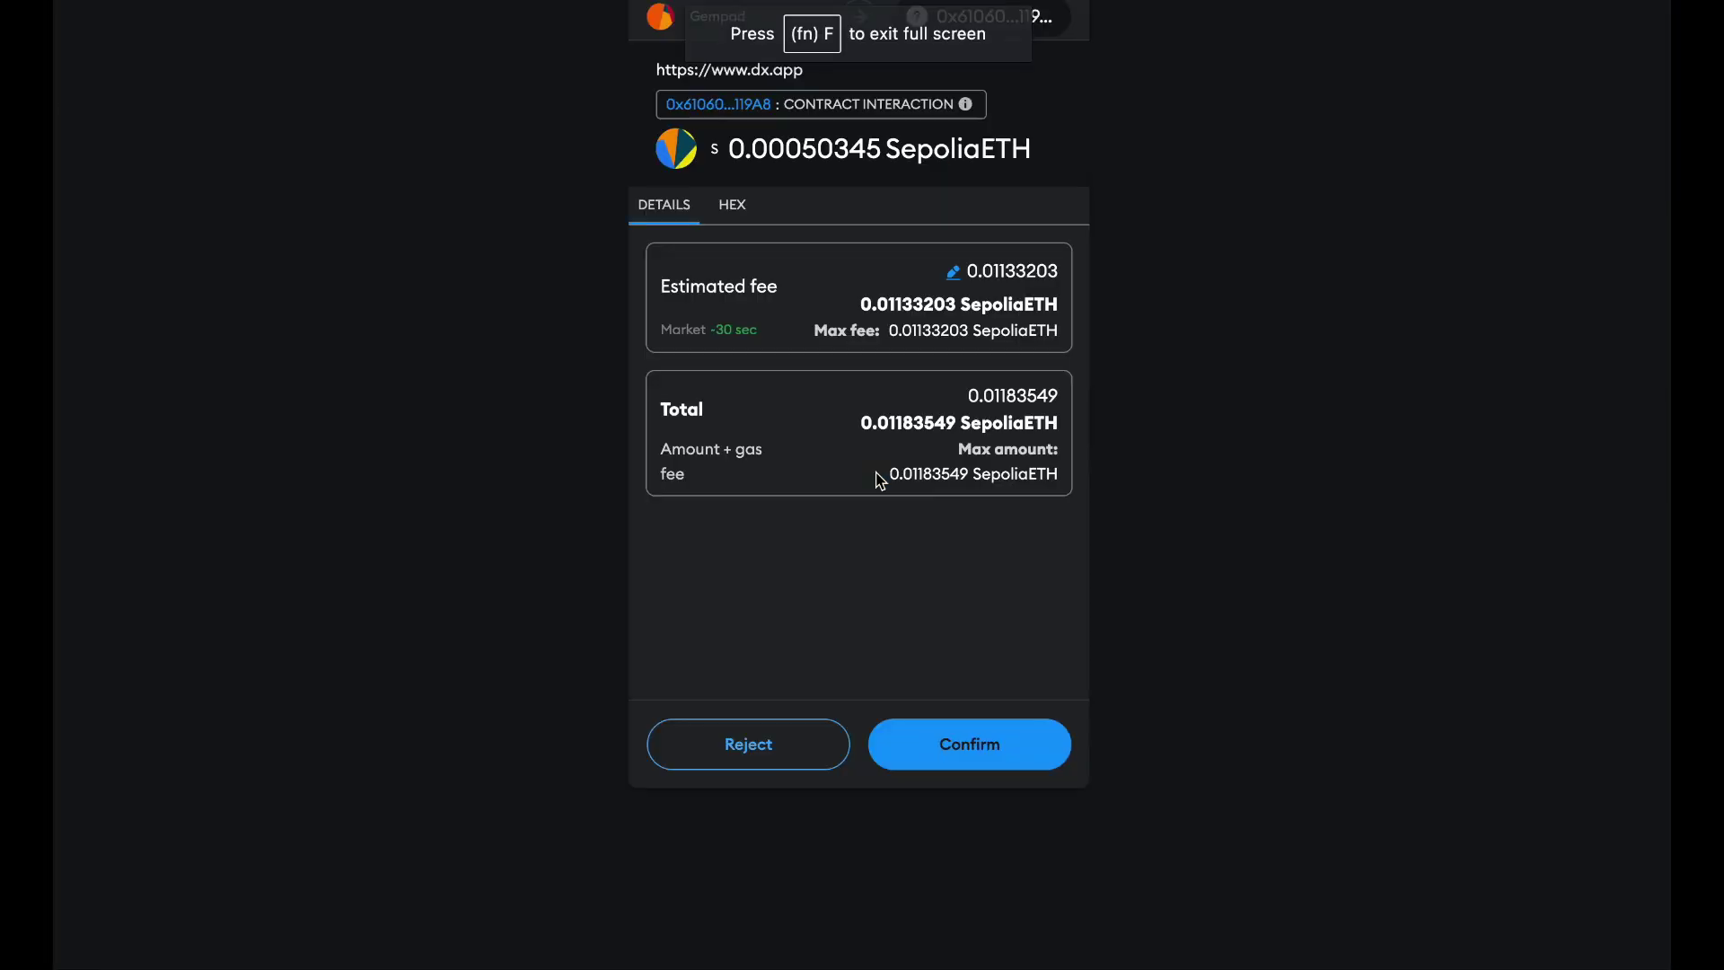
{"action": "left_click", "coordinate": [974, 748]}
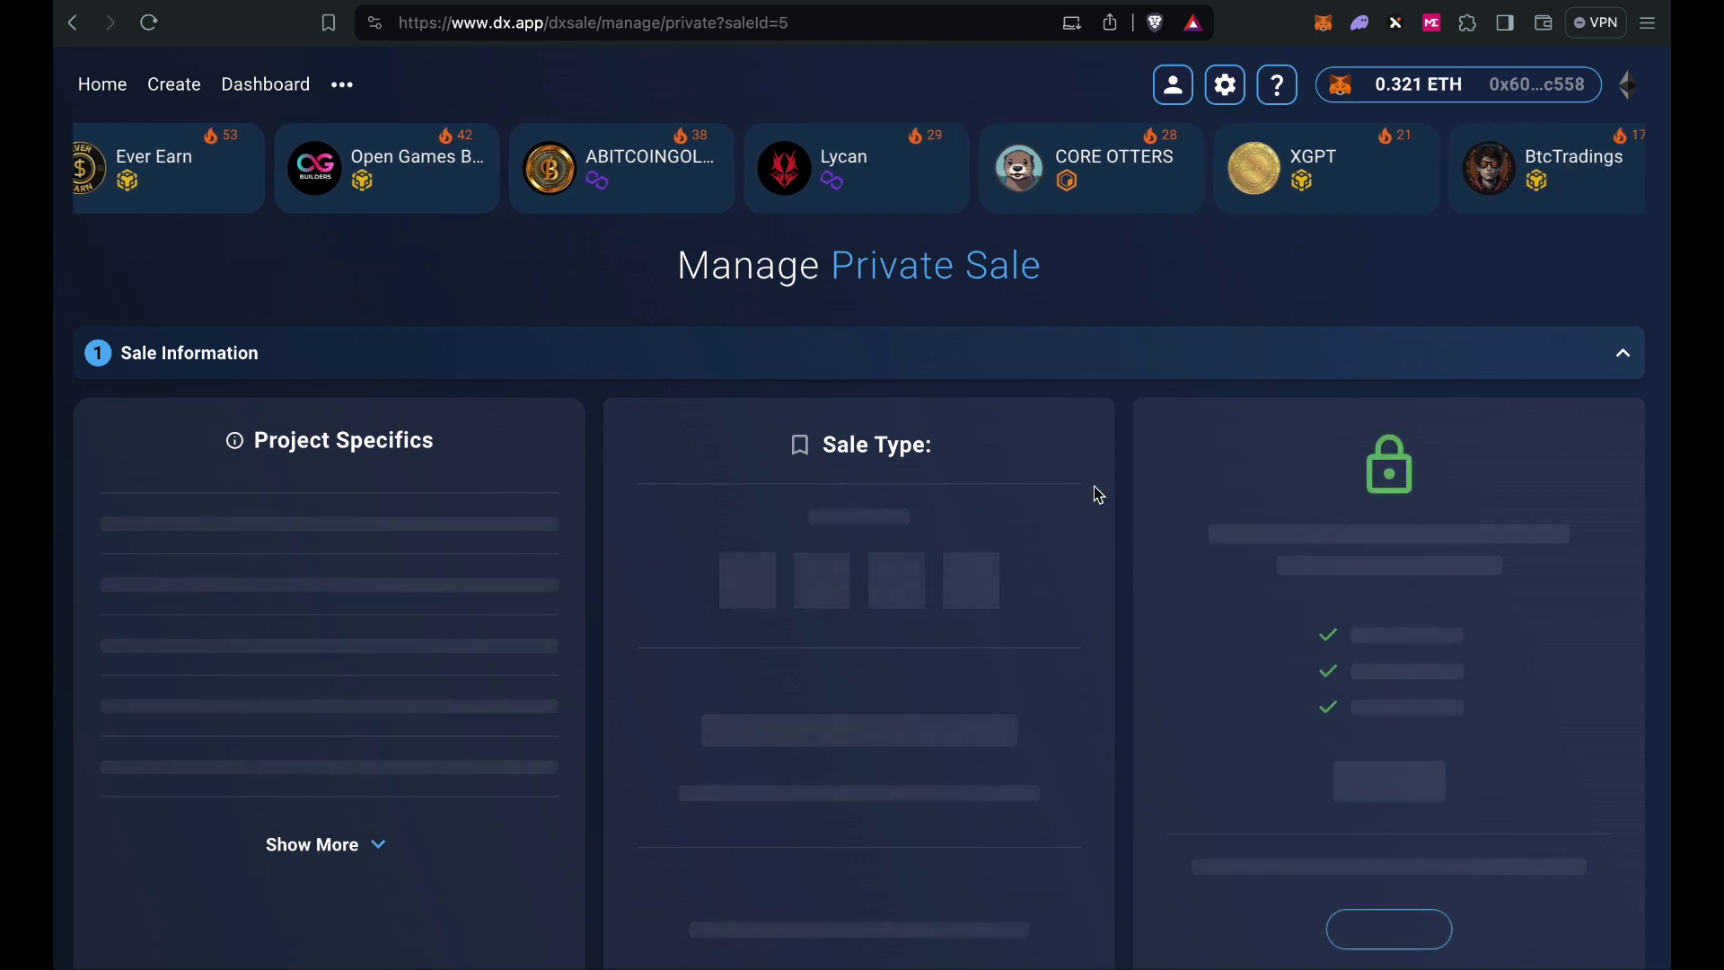
Review the Sale Information section of the new private sale, including the token deposit requirement, Project Specifics and start countdown.
{"action": "scroll", "coordinate": [1167, 277], "scroll_direction": "down", "scroll_amount": 3}
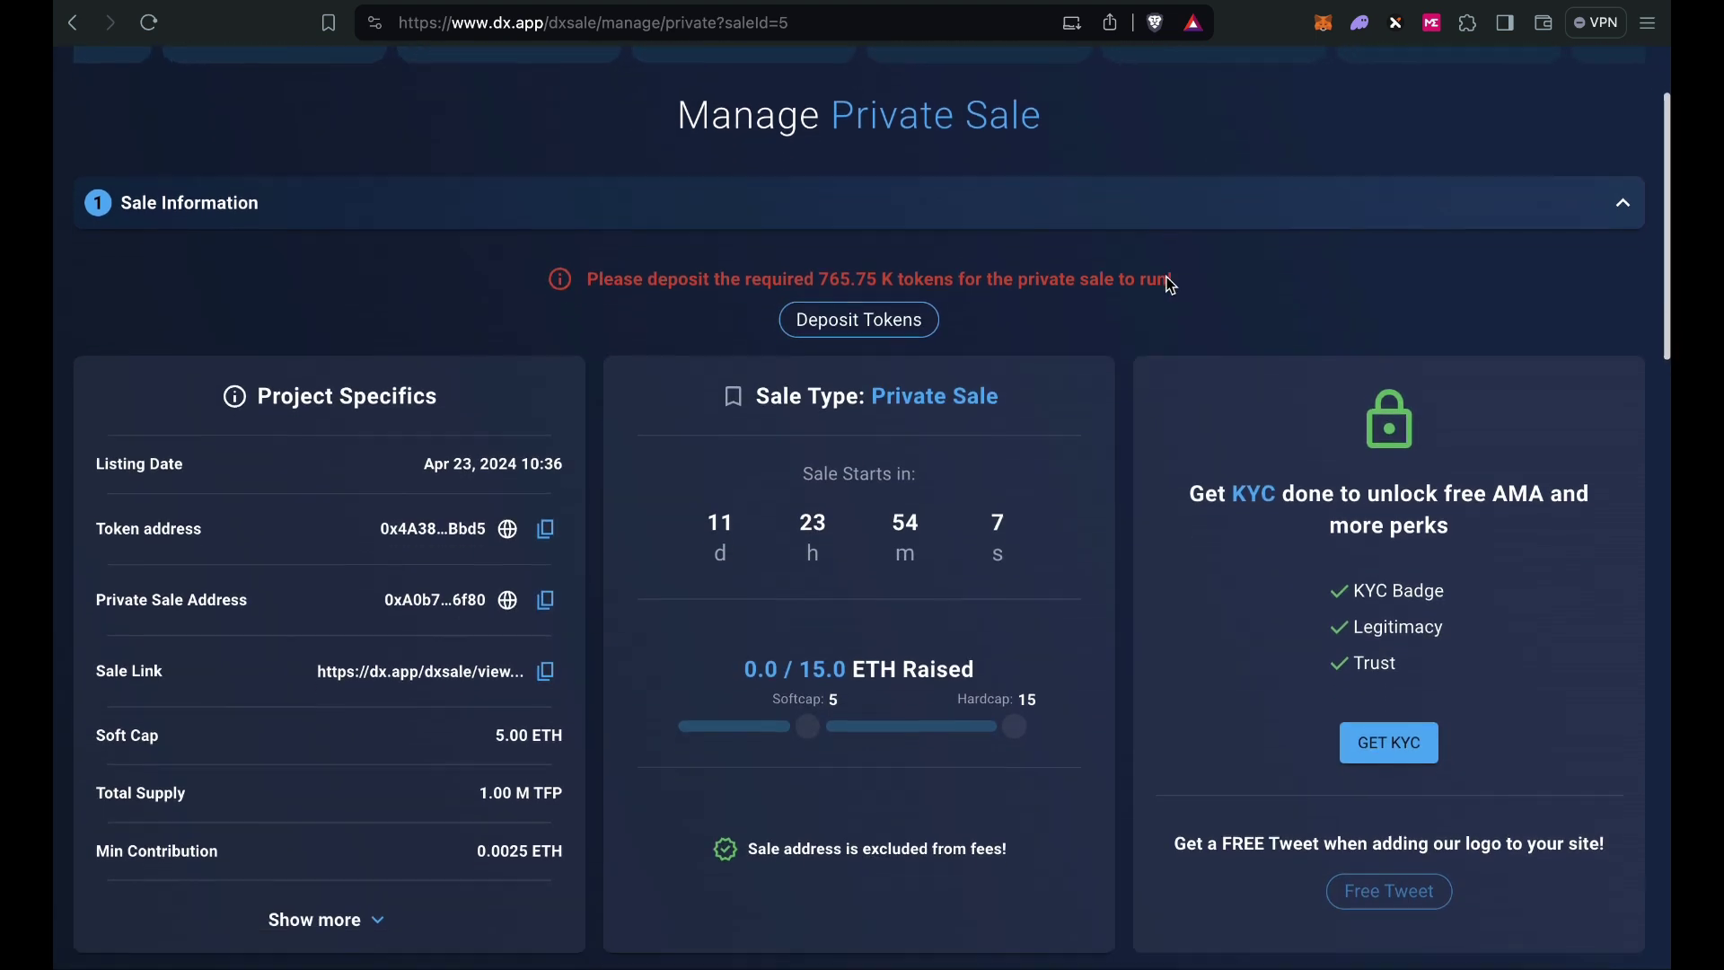
{"action": "scroll", "coordinate": [1166, 277], "scroll_direction": "up", "scroll_amount": 3}
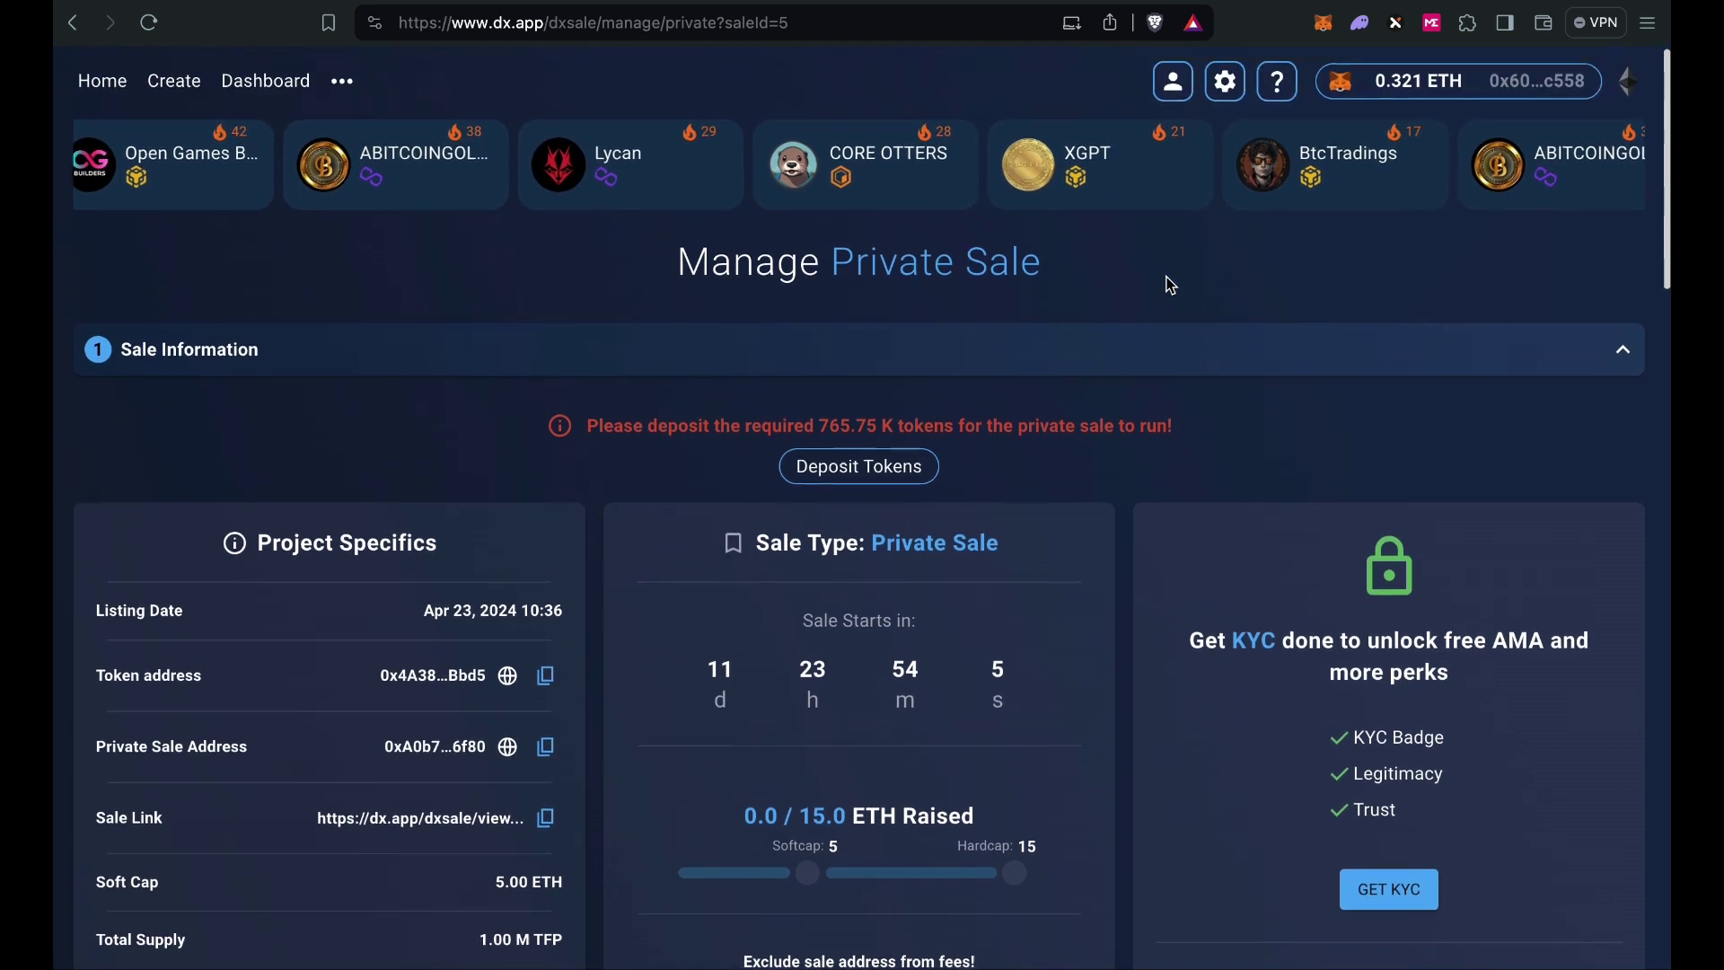
{"action": "scroll", "coordinate": [1172, 286], "scroll_direction": "down", "scroll_amount": 3}
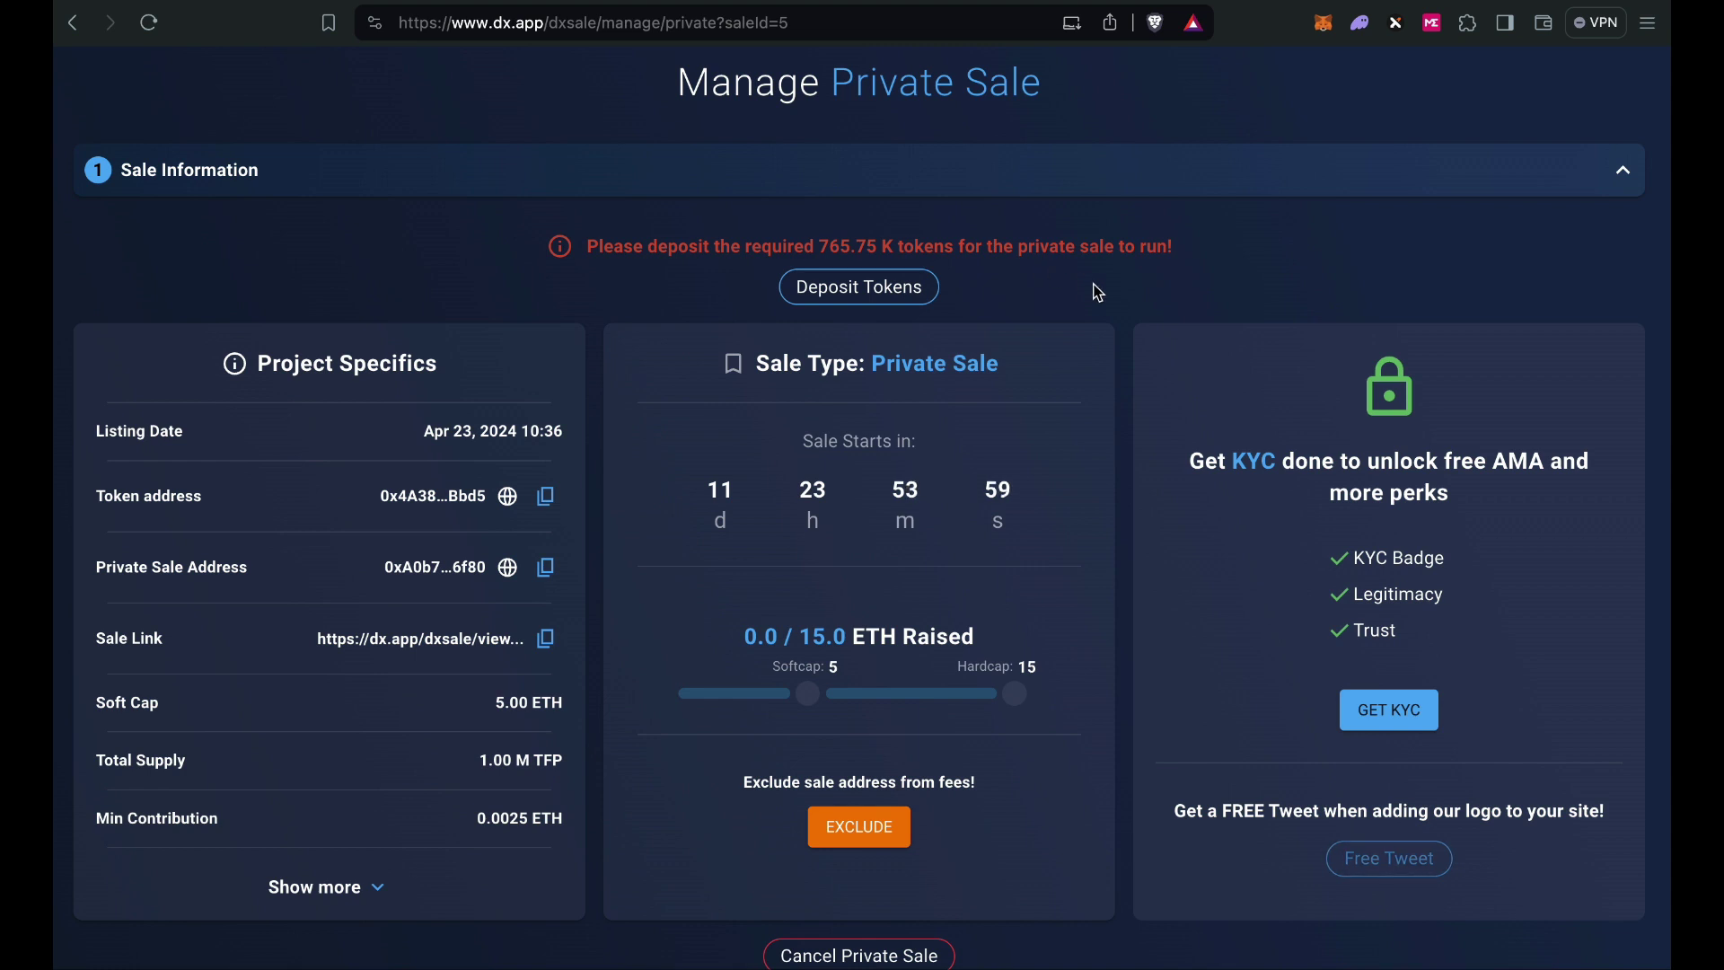
{"action": "scroll", "coordinate": [1098, 292], "scroll_direction": "down", "scroll_amount": 1}
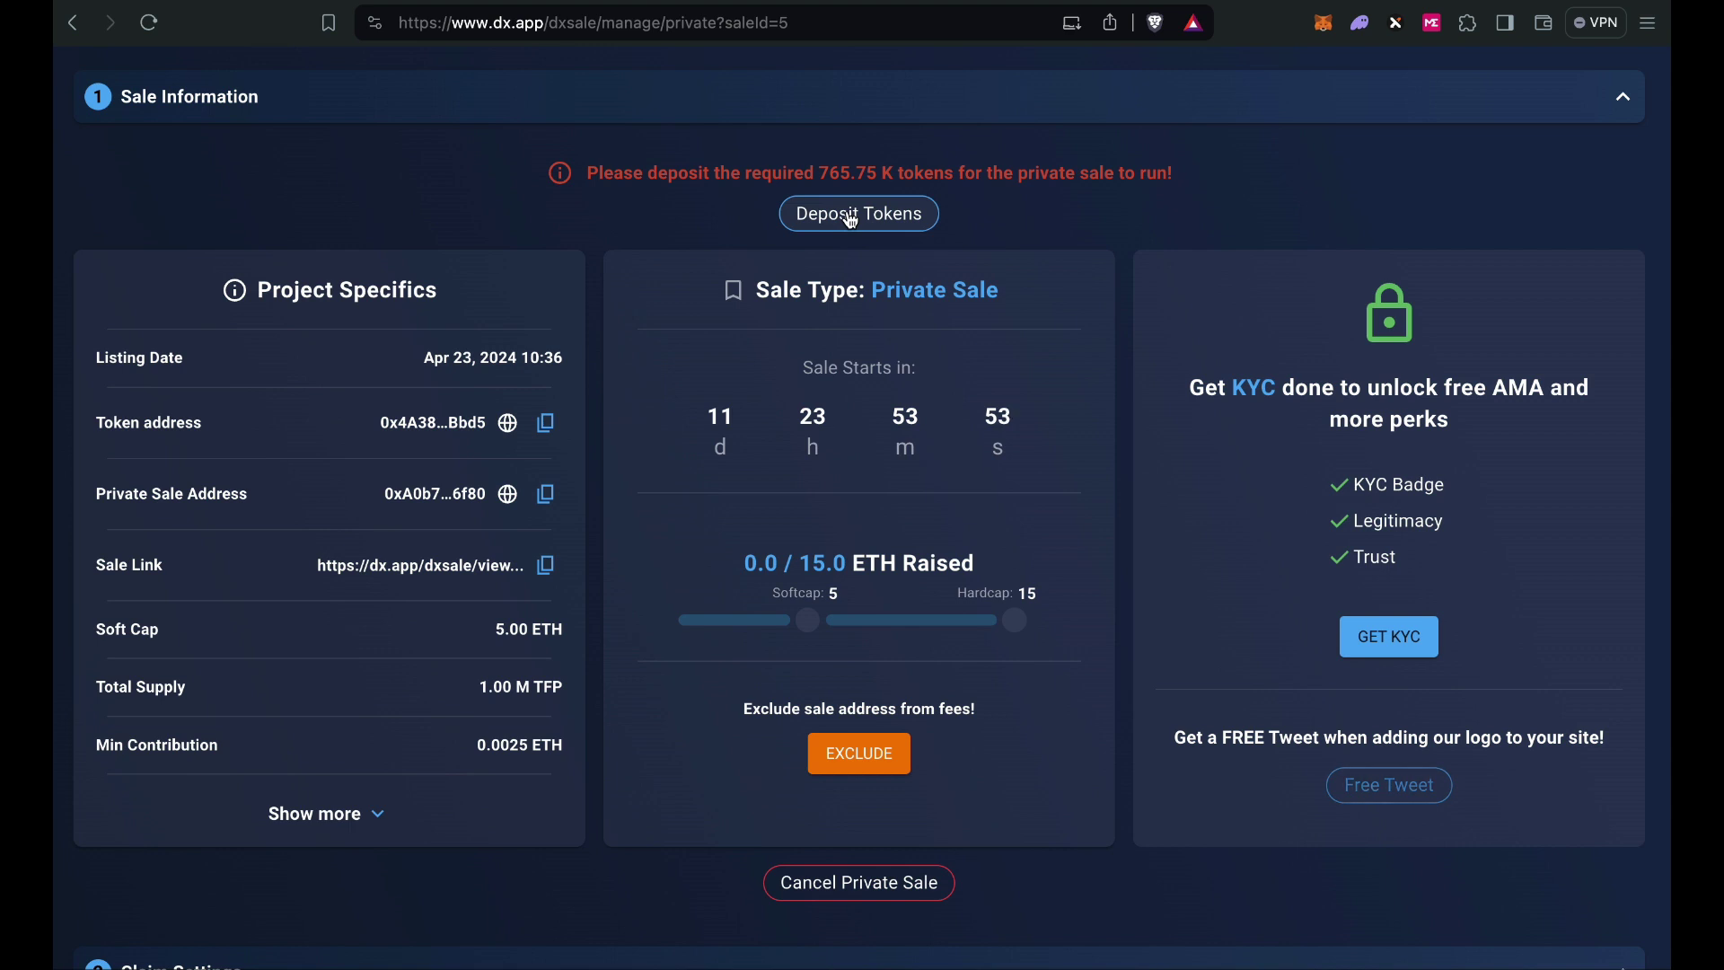
{"action": "scroll", "coordinate": [1119, 257], "scroll_direction": "down", "scroll_amount": 1}
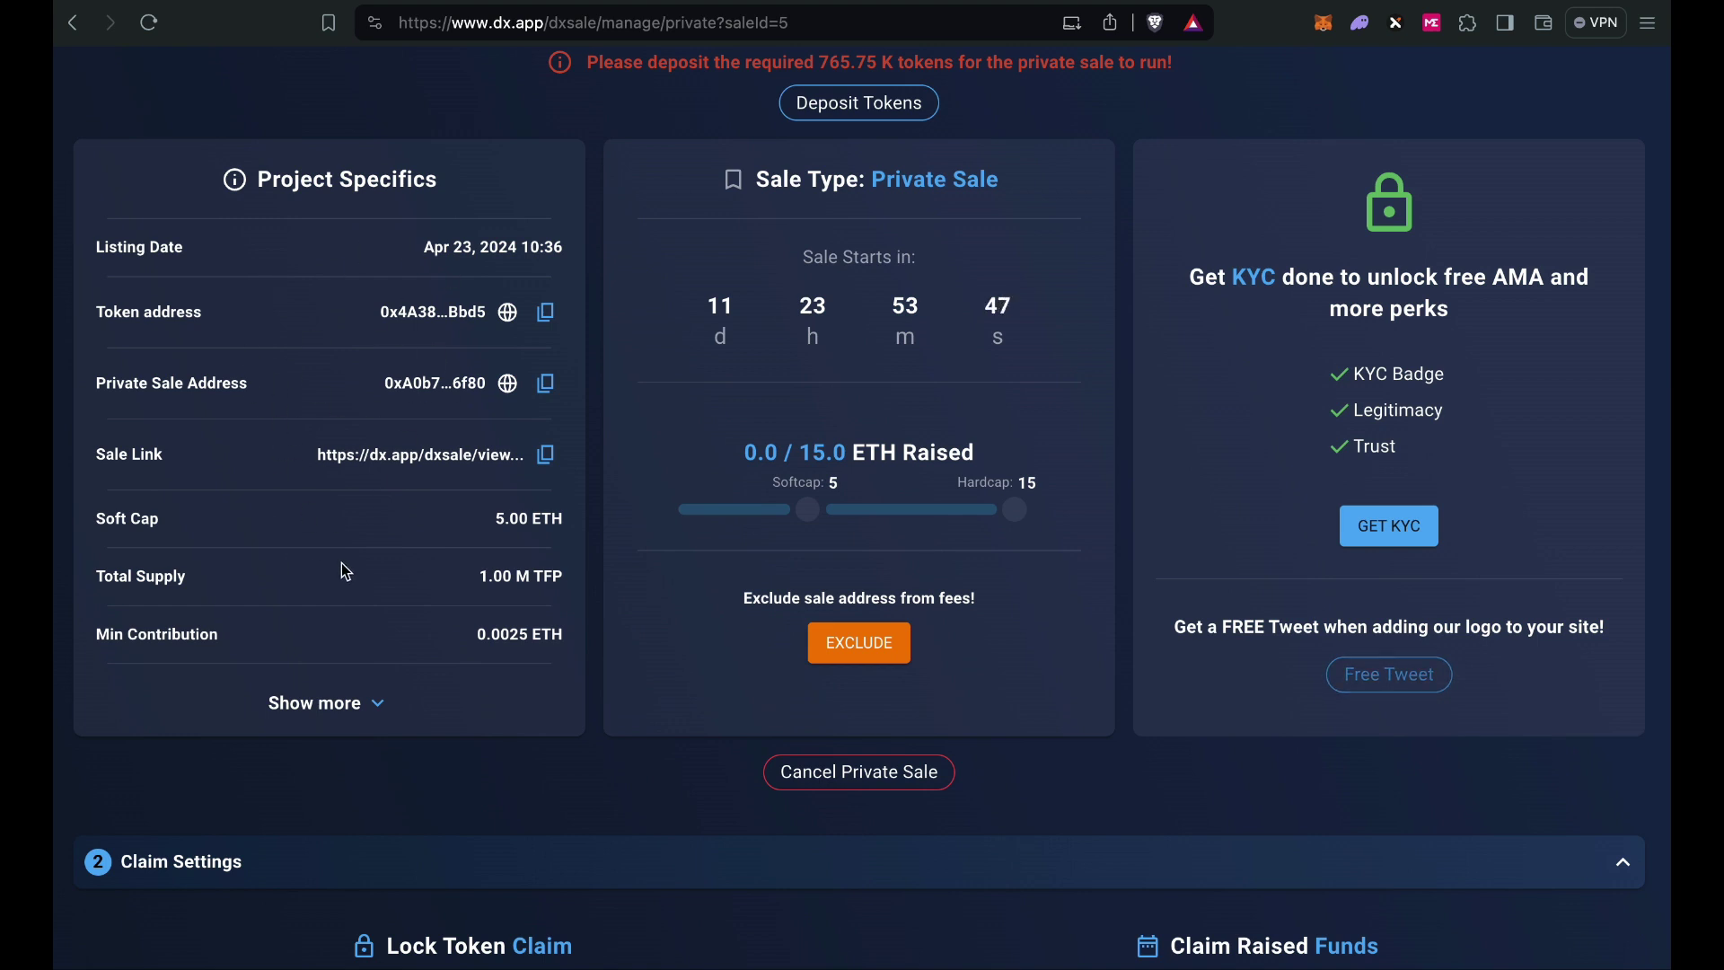
{"action": "scroll", "coordinate": [346, 572], "scroll_direction": "down", "scroll_amount": 1}
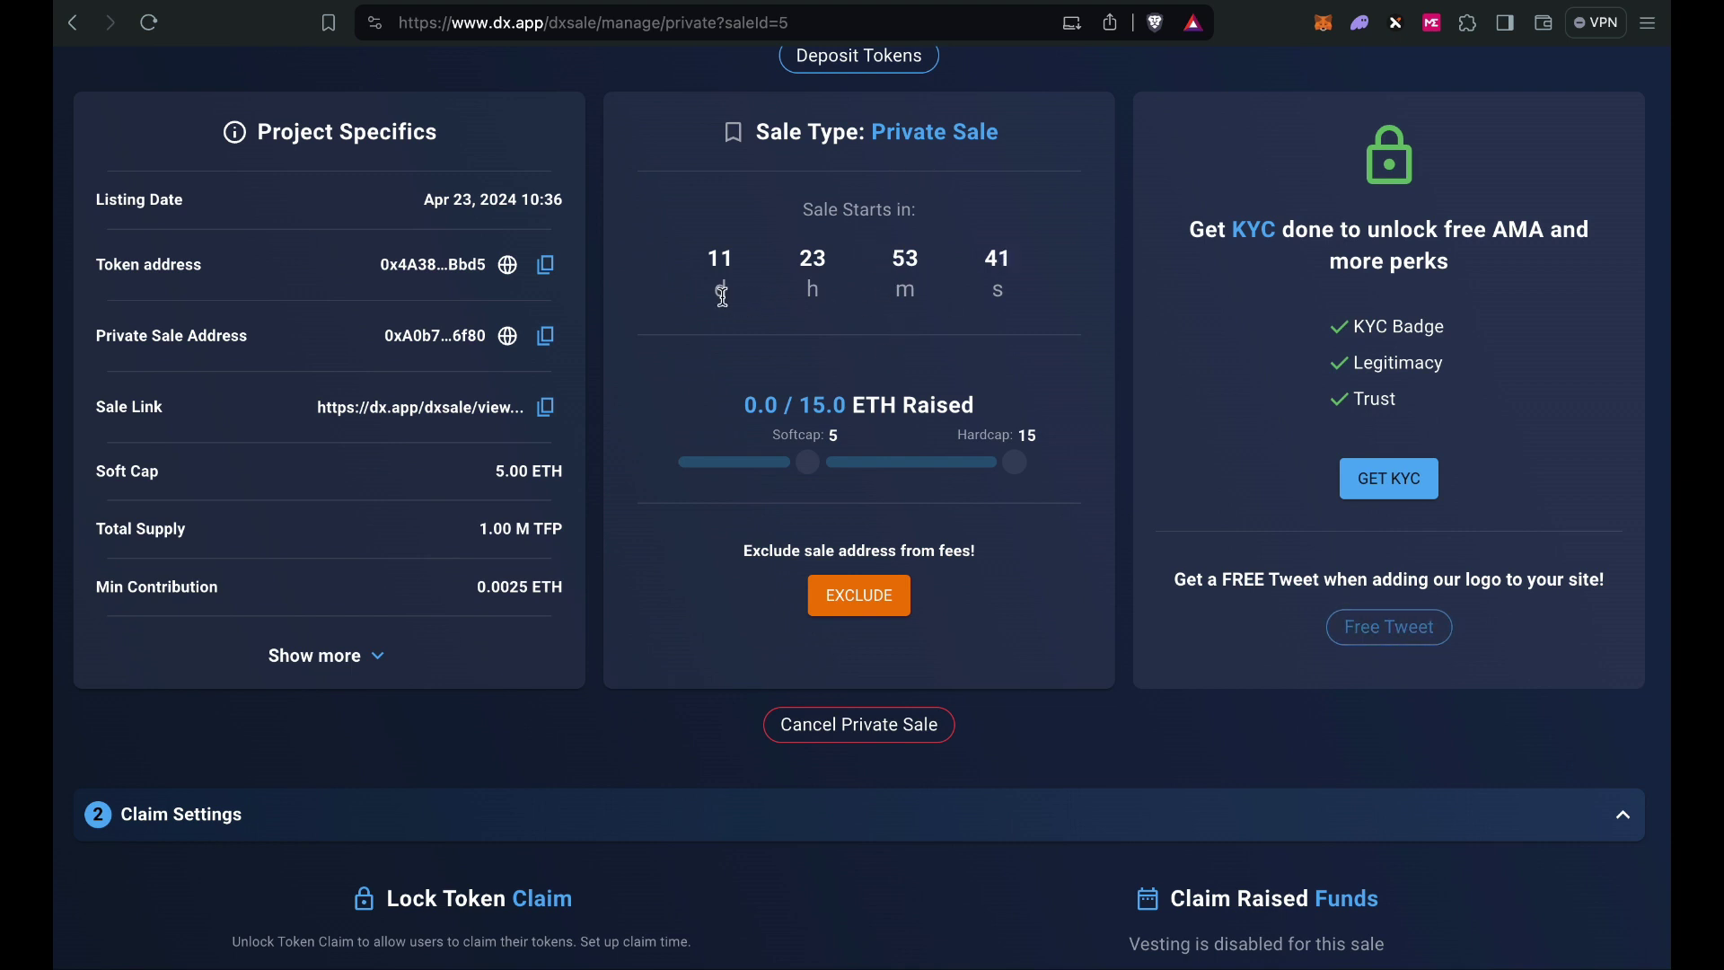
{"action": "scroll", "coordinate": [1008, 377], "scroll_direction": "down", "scroll_amount": 1}
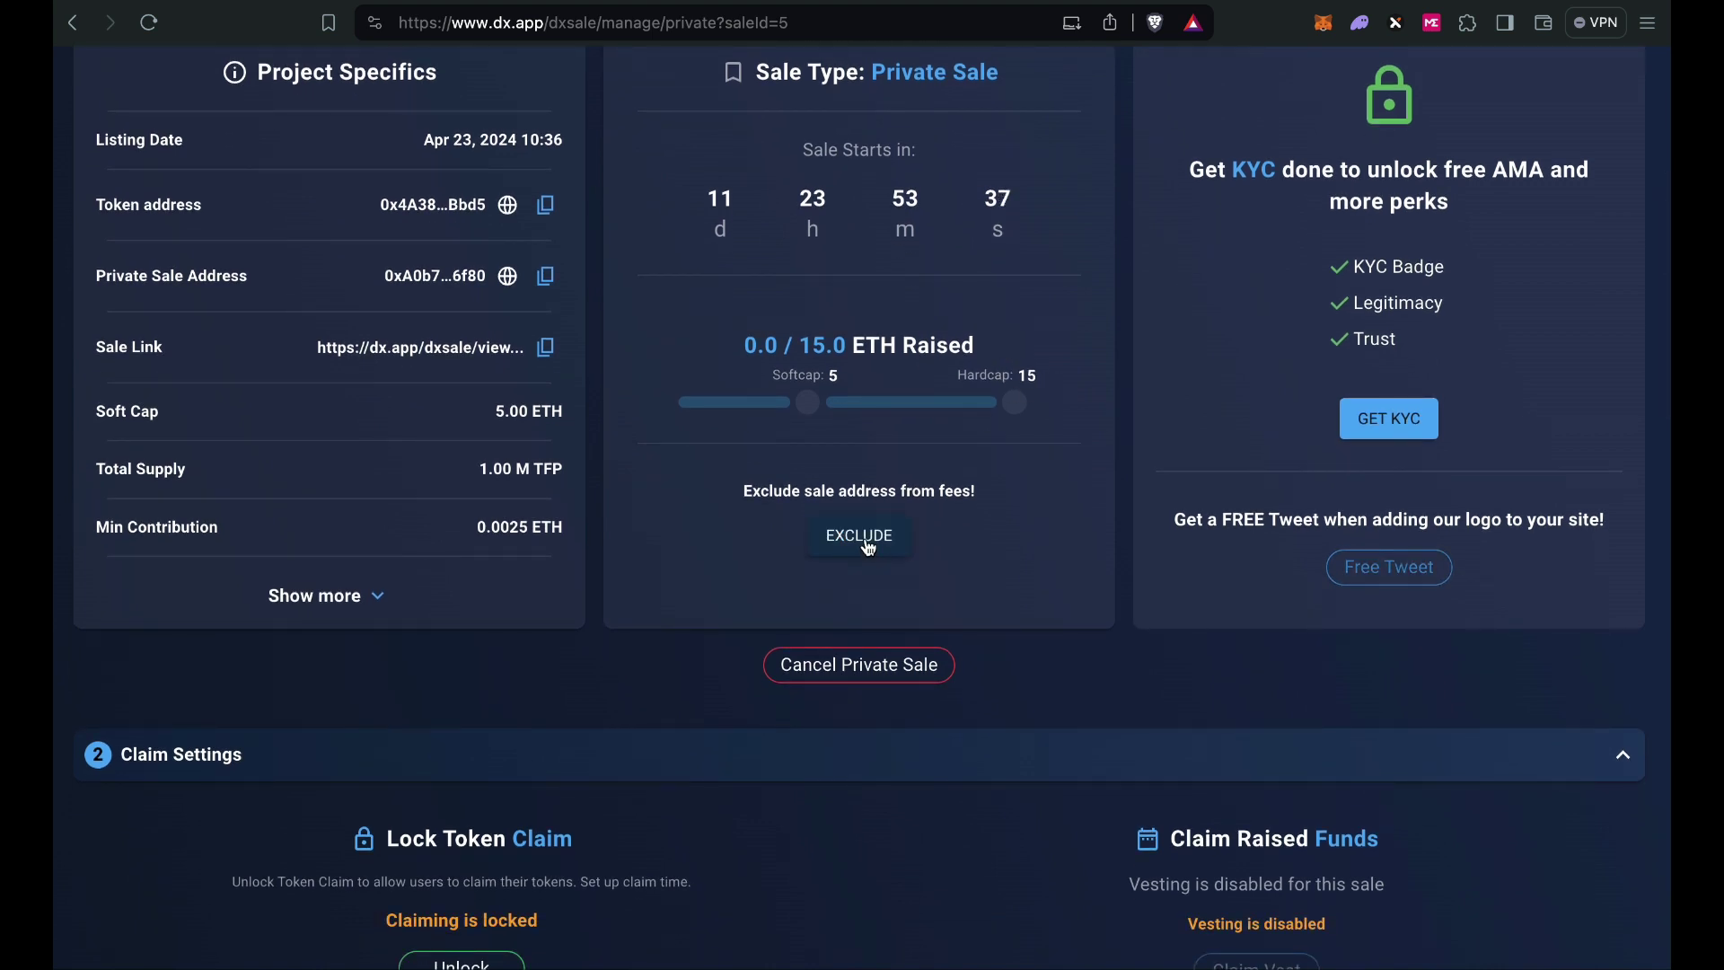
{"action": "scroll", "coordinate": [868, 548], "scroll_direction": "up", "scroll_amount": 1}
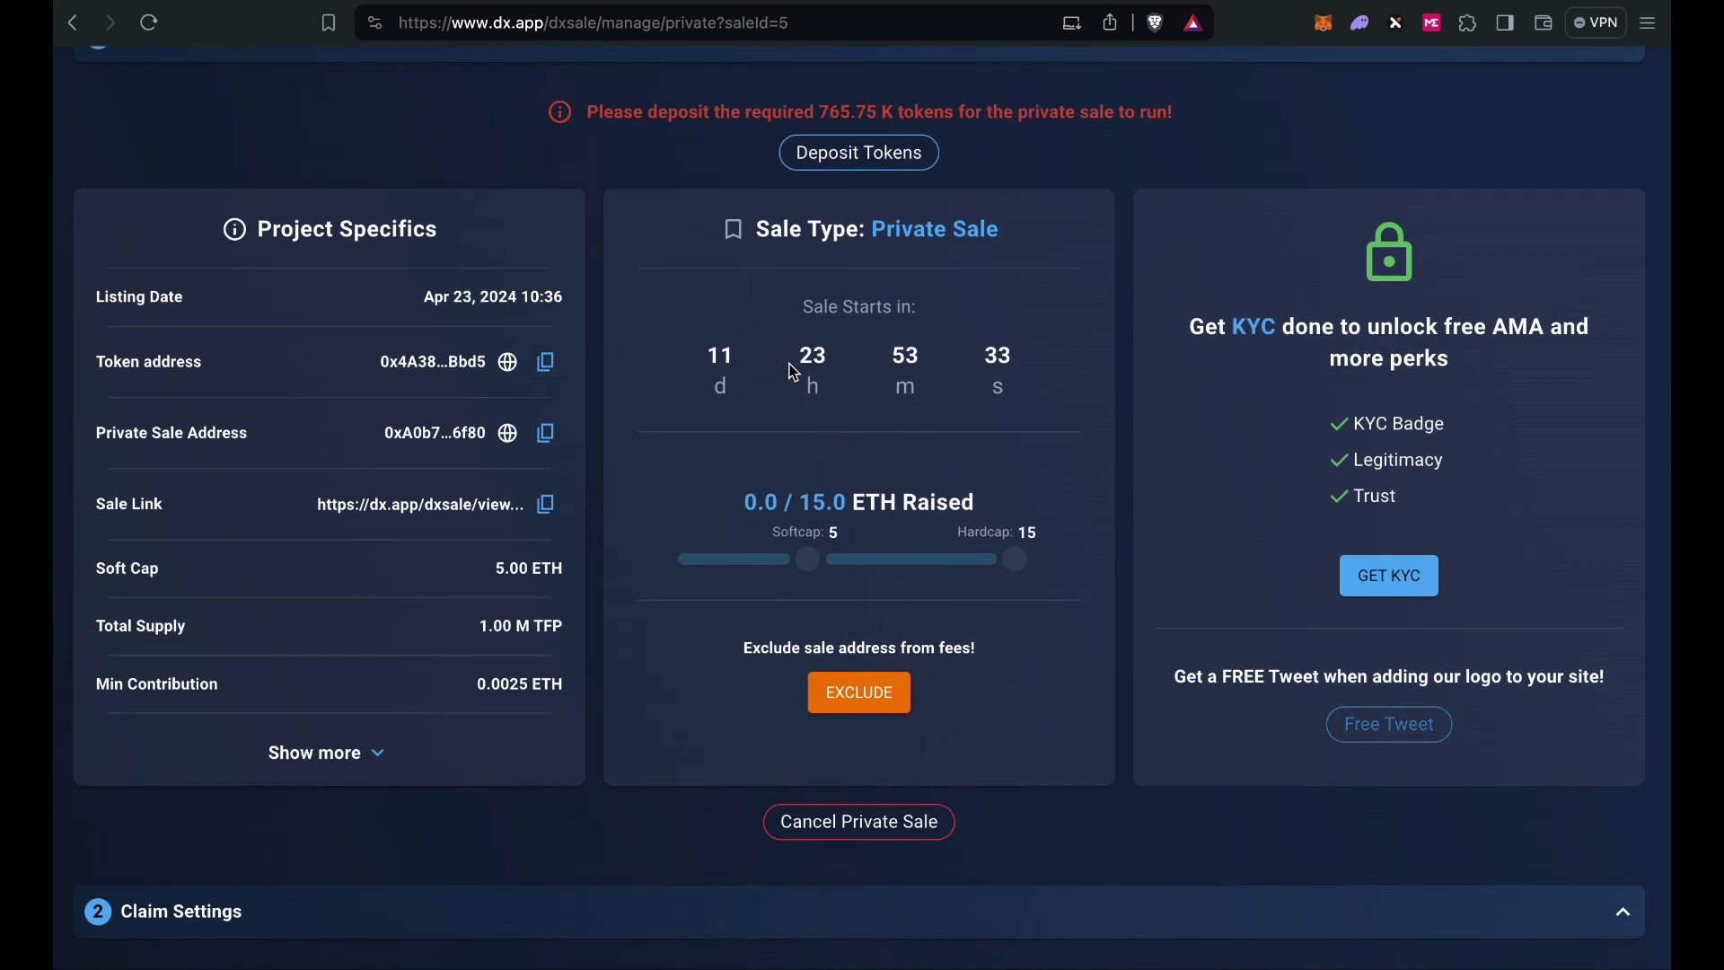
Examine the option to exclude the sale address from fees, the token deposit option, and the KYC and Free Tweet offers.
{"action": "scroll", "coordinate": [790, 370], "scroll_direction": "down", "scroll_amount": 1}
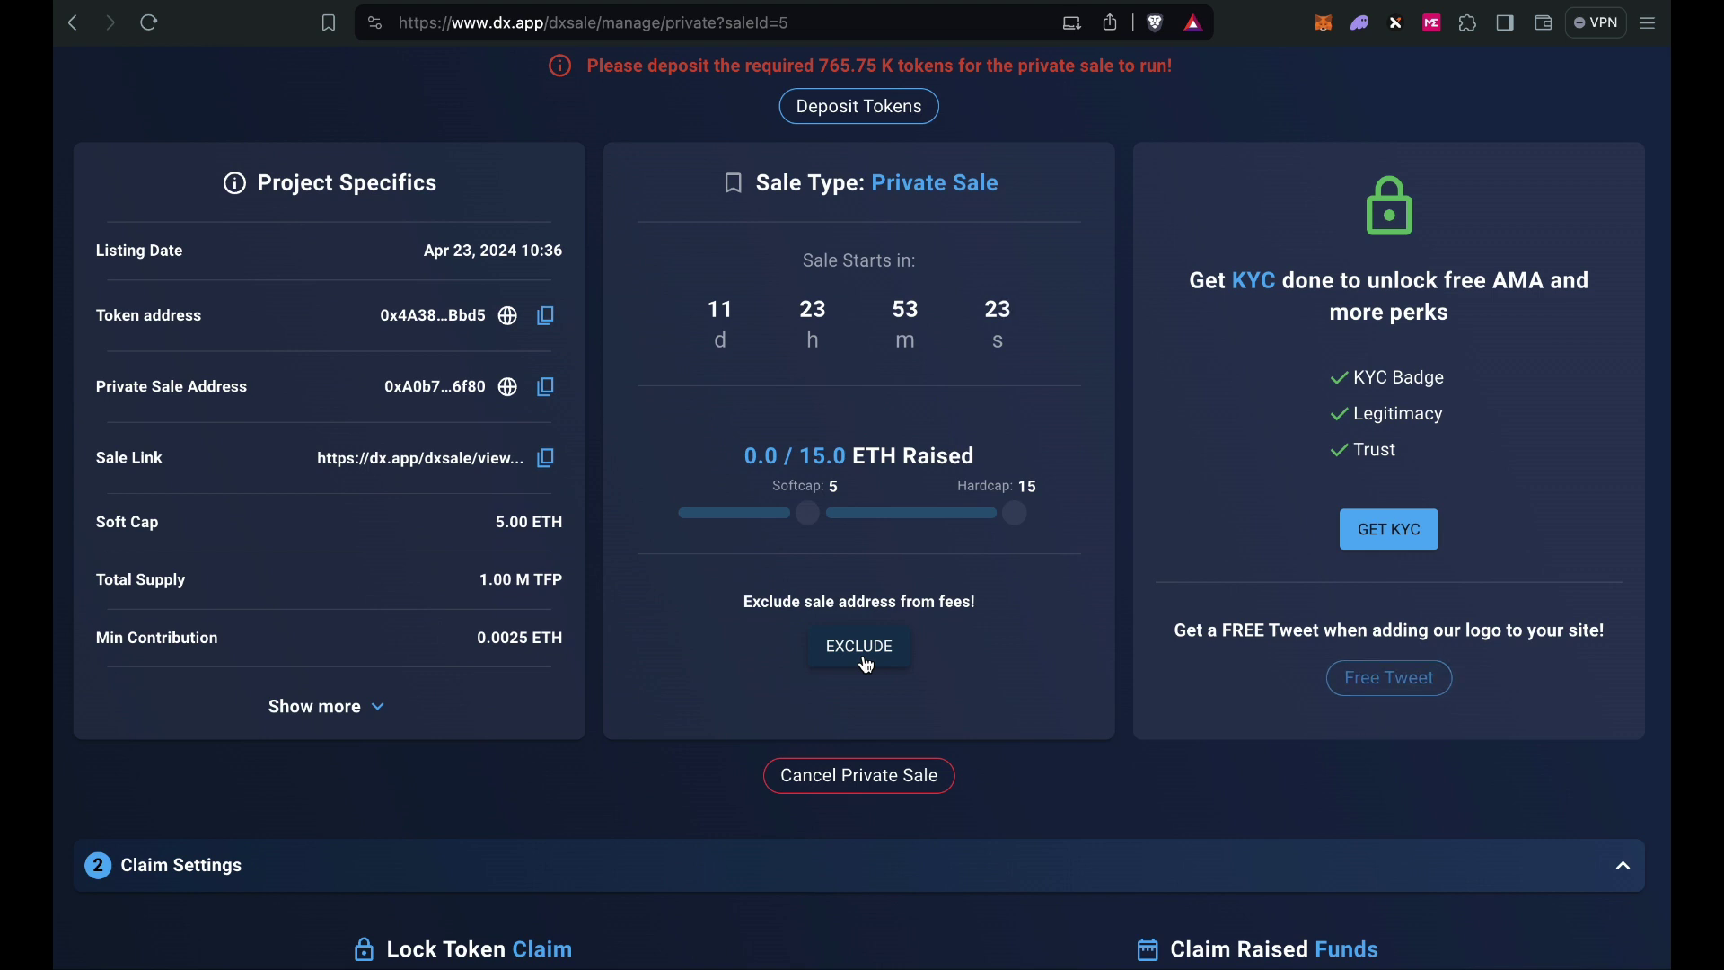
{"action": "scroll", "coordinate": [867, 665], "scroll_direction": "down", "scroll_amount": 1}
{"action": "scroll", "coordinate": [864, 660], "scroll_direction": "up", "scroll_amount": 2}
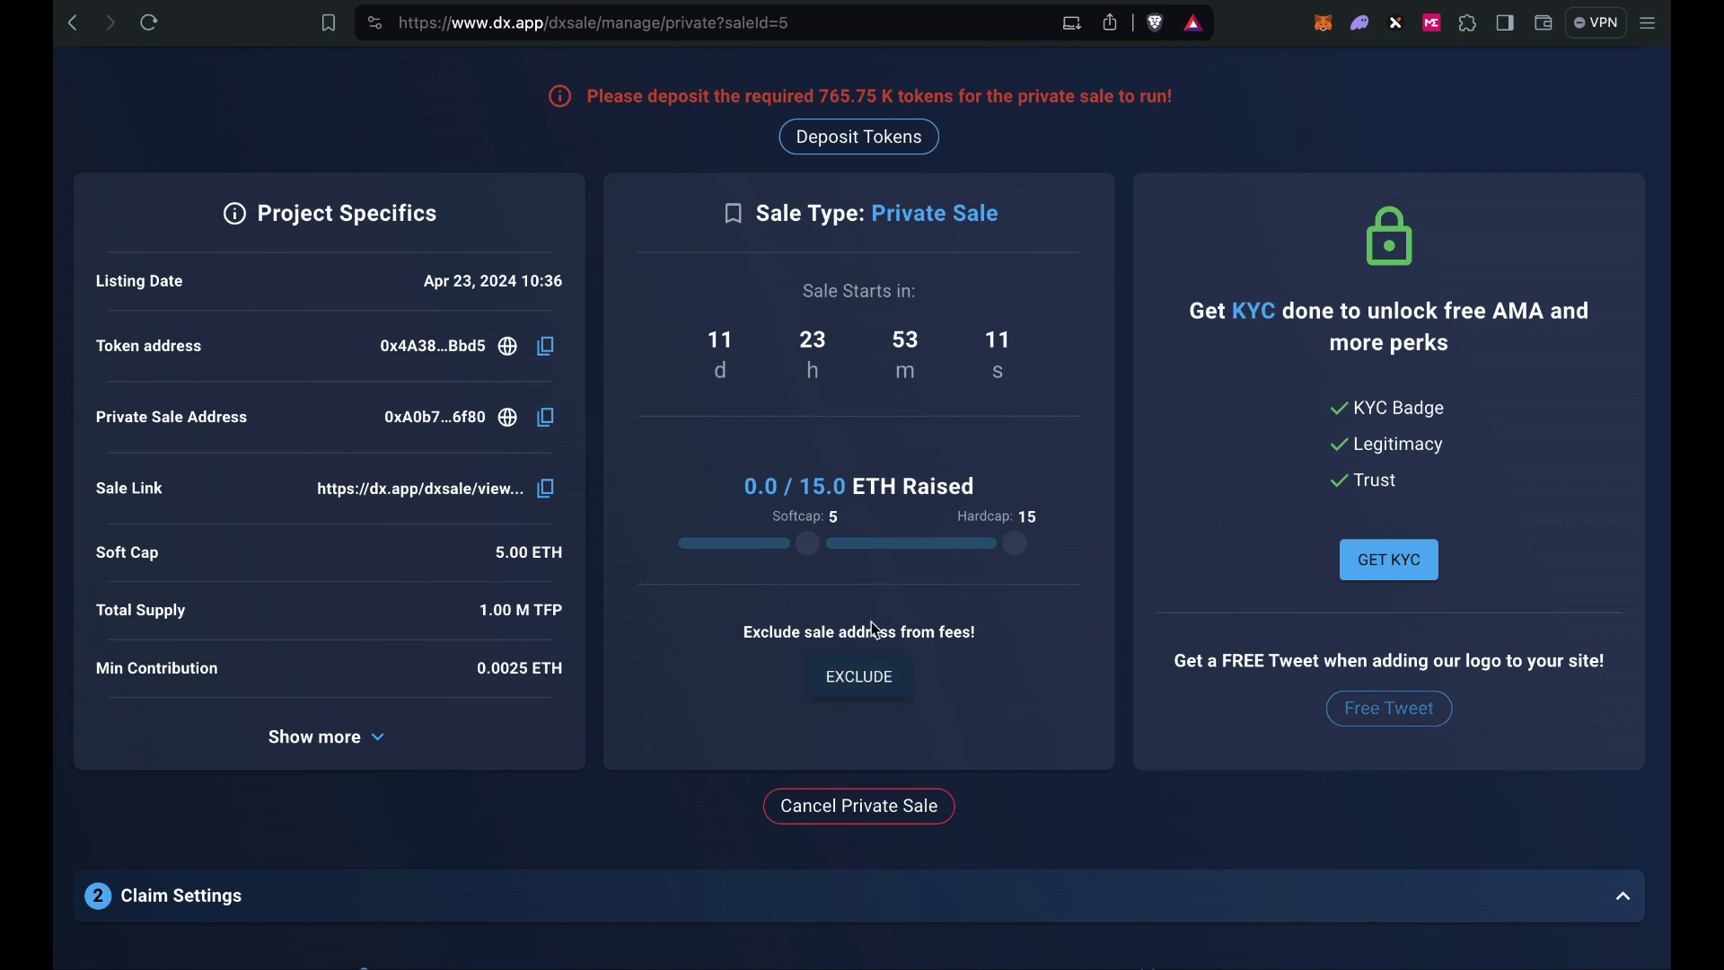
{"action": "scroll", "coordinate": [875, 629], "scroll_direction": "up", "scroll_amount": 1}
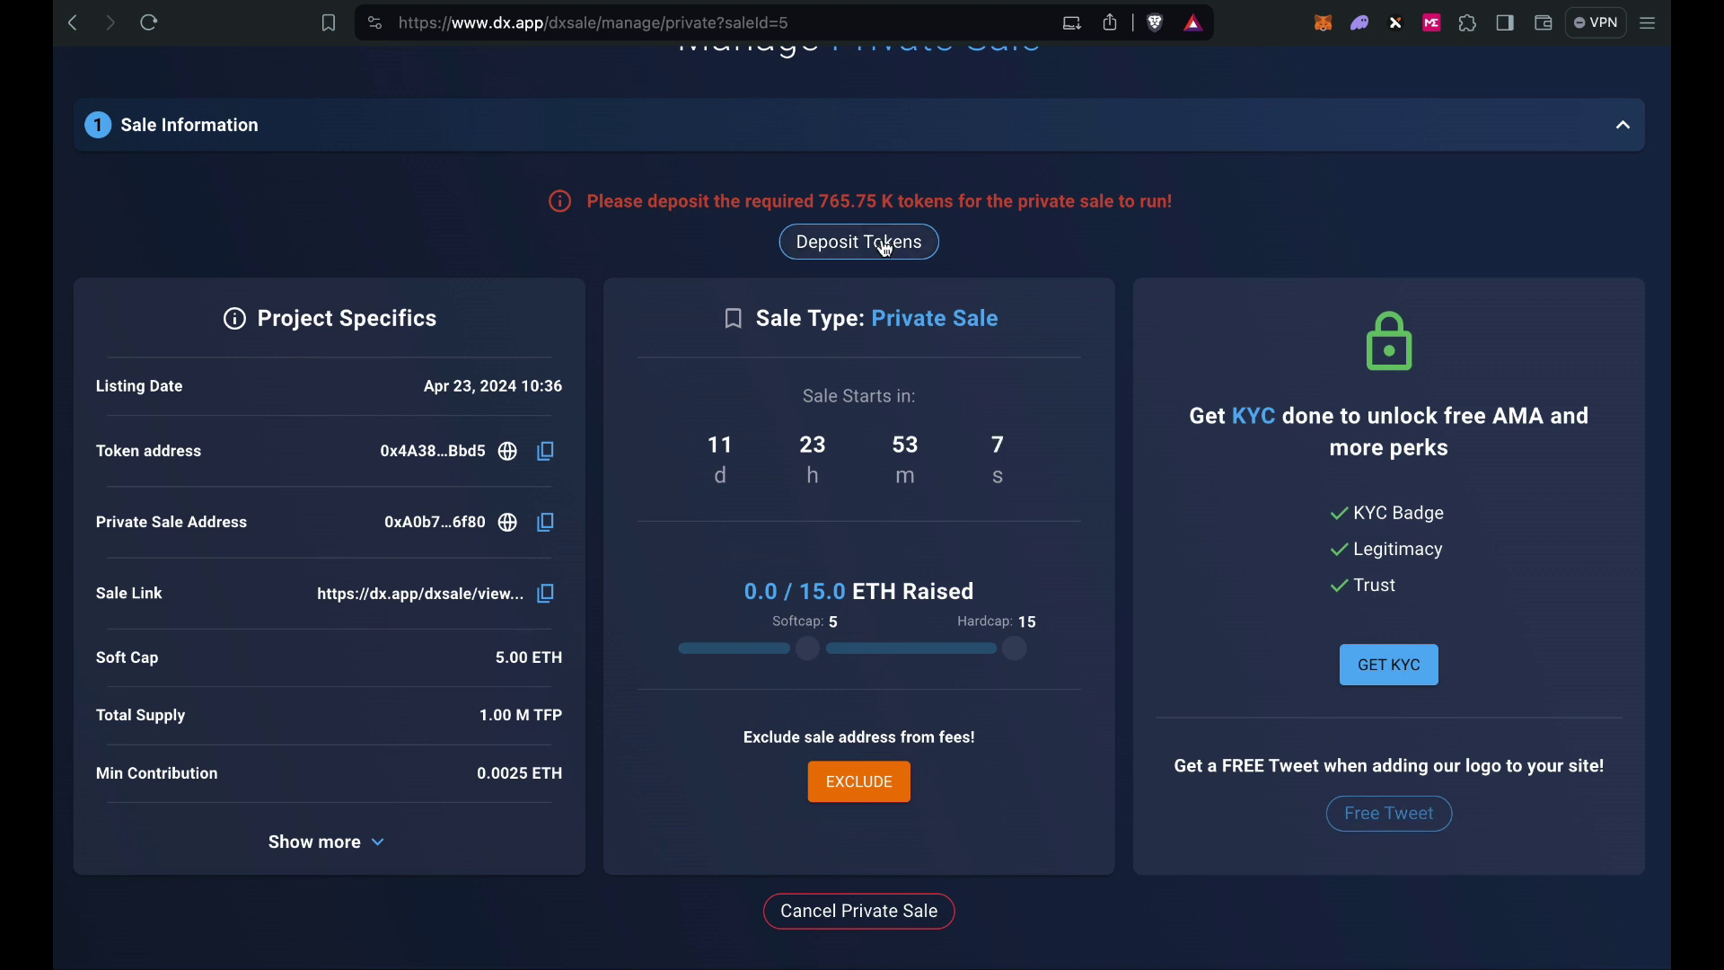
{"action": "scroll", "coordinate": [868, 470], "scroll_direction": "down", "scroll_amount": 1}
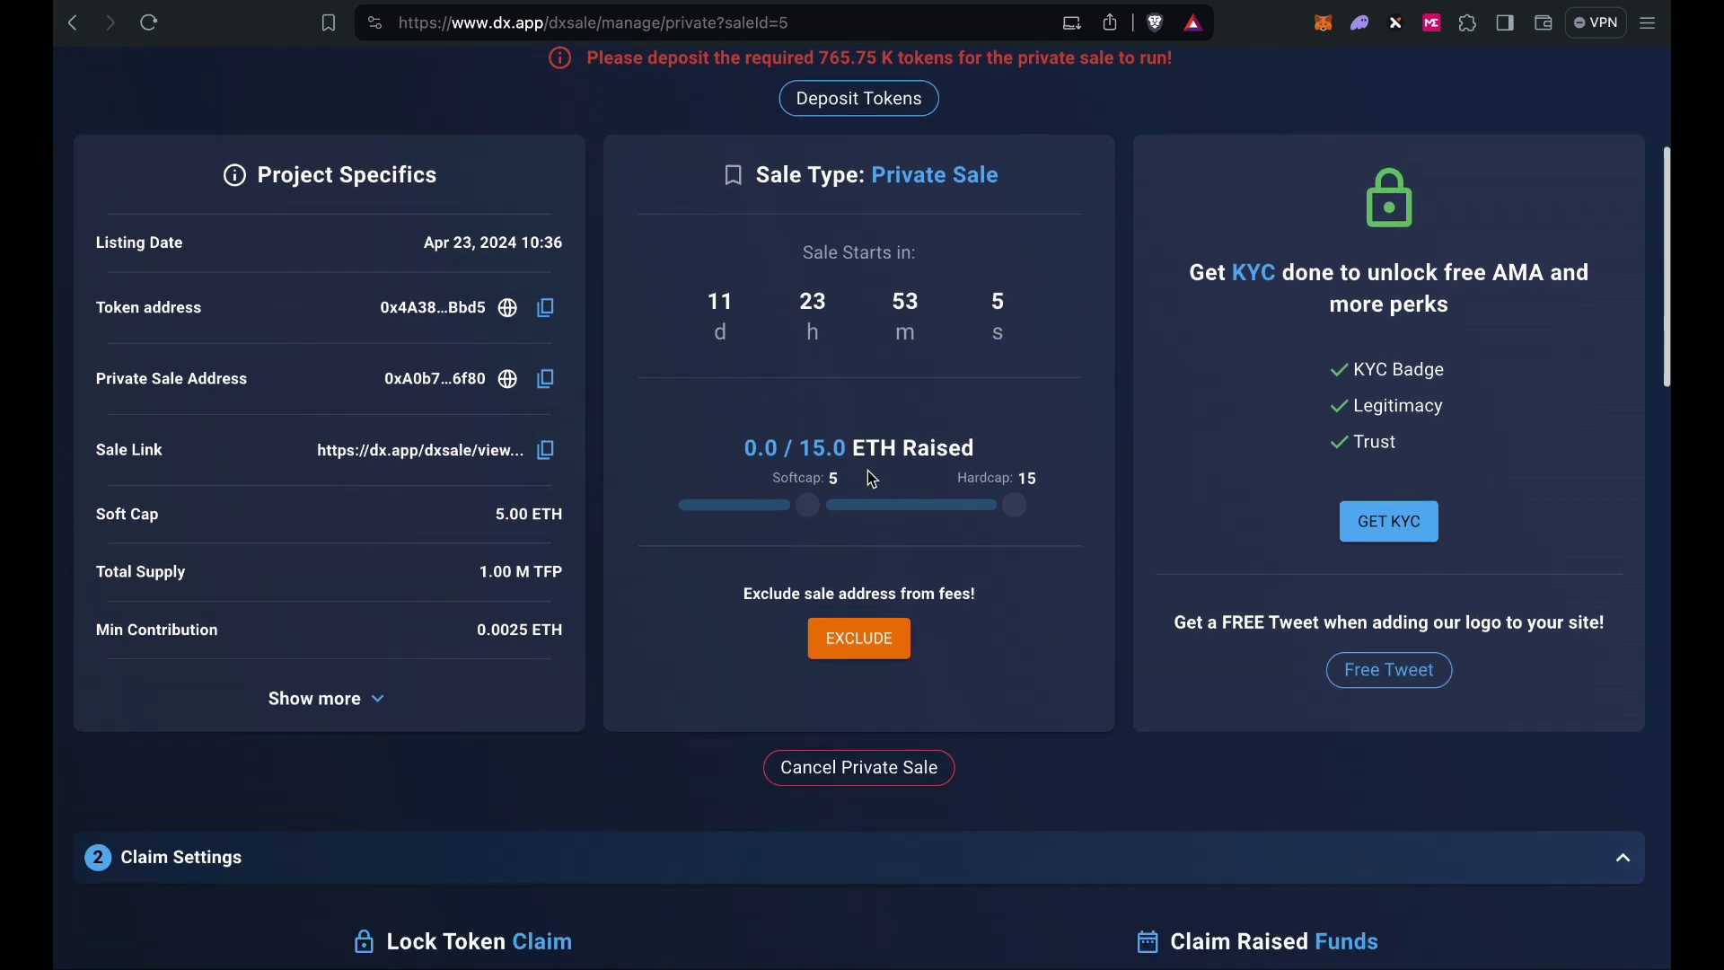
{"action": "left_click", "coordinate": [853, 646]}
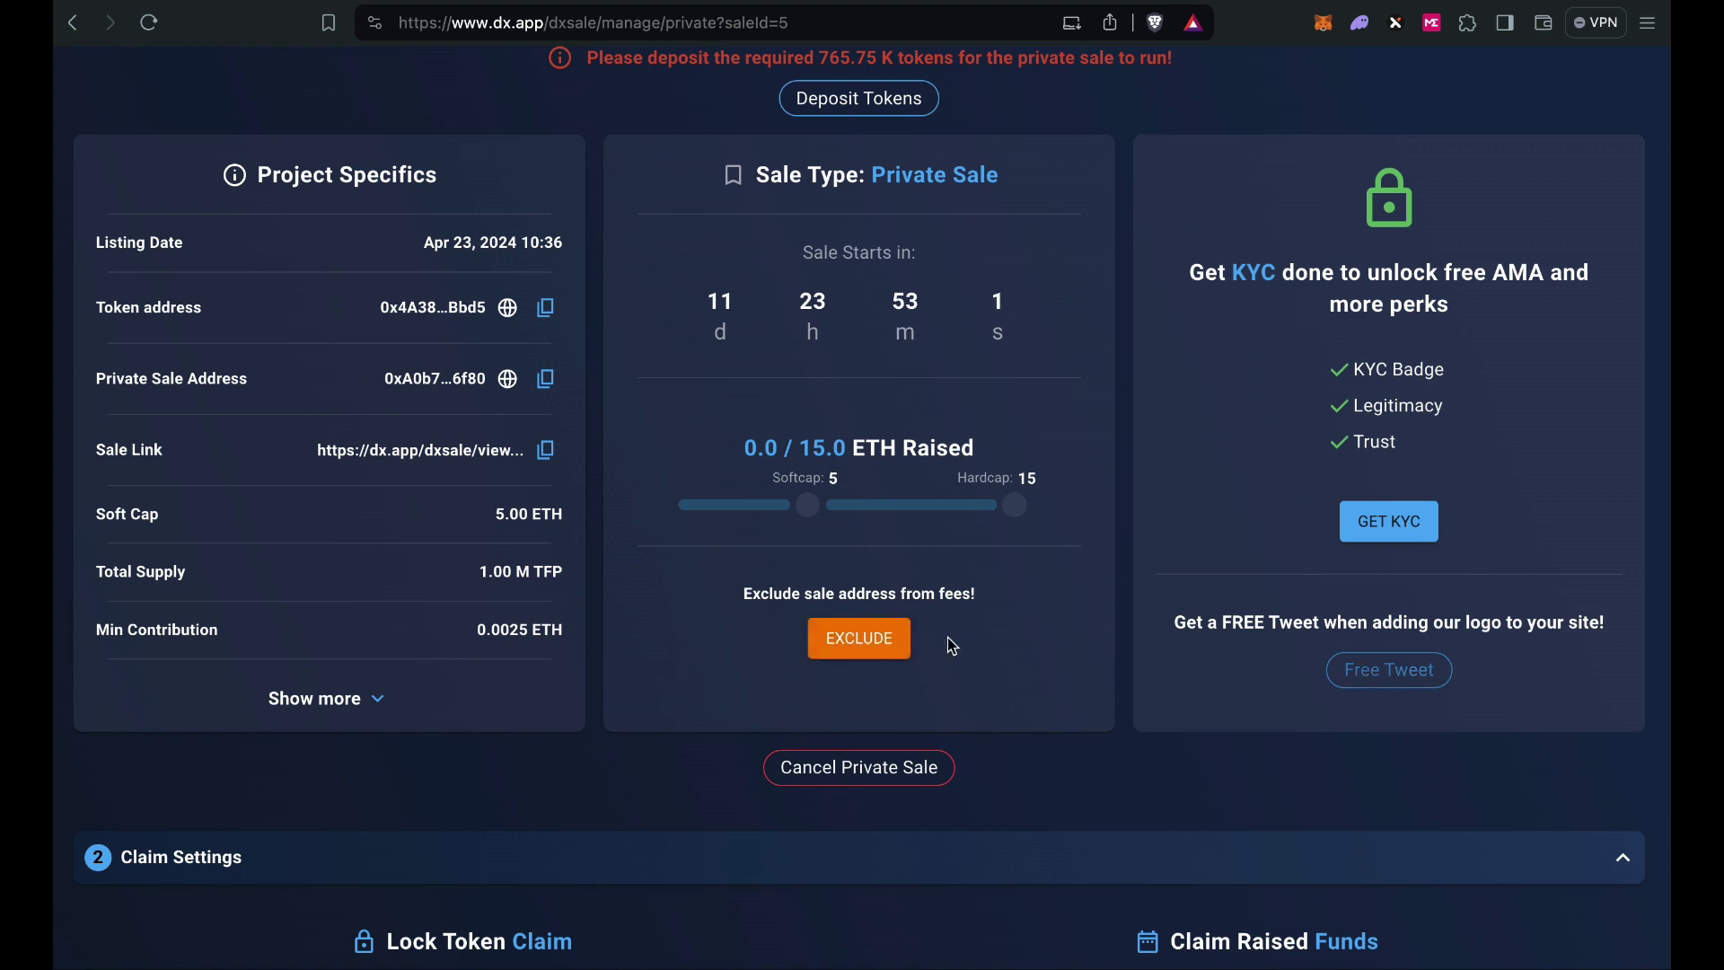
{"action": "scroll", "coordinate": [953, 647], "scroll_direction": "up", "scroll_amount": 1}
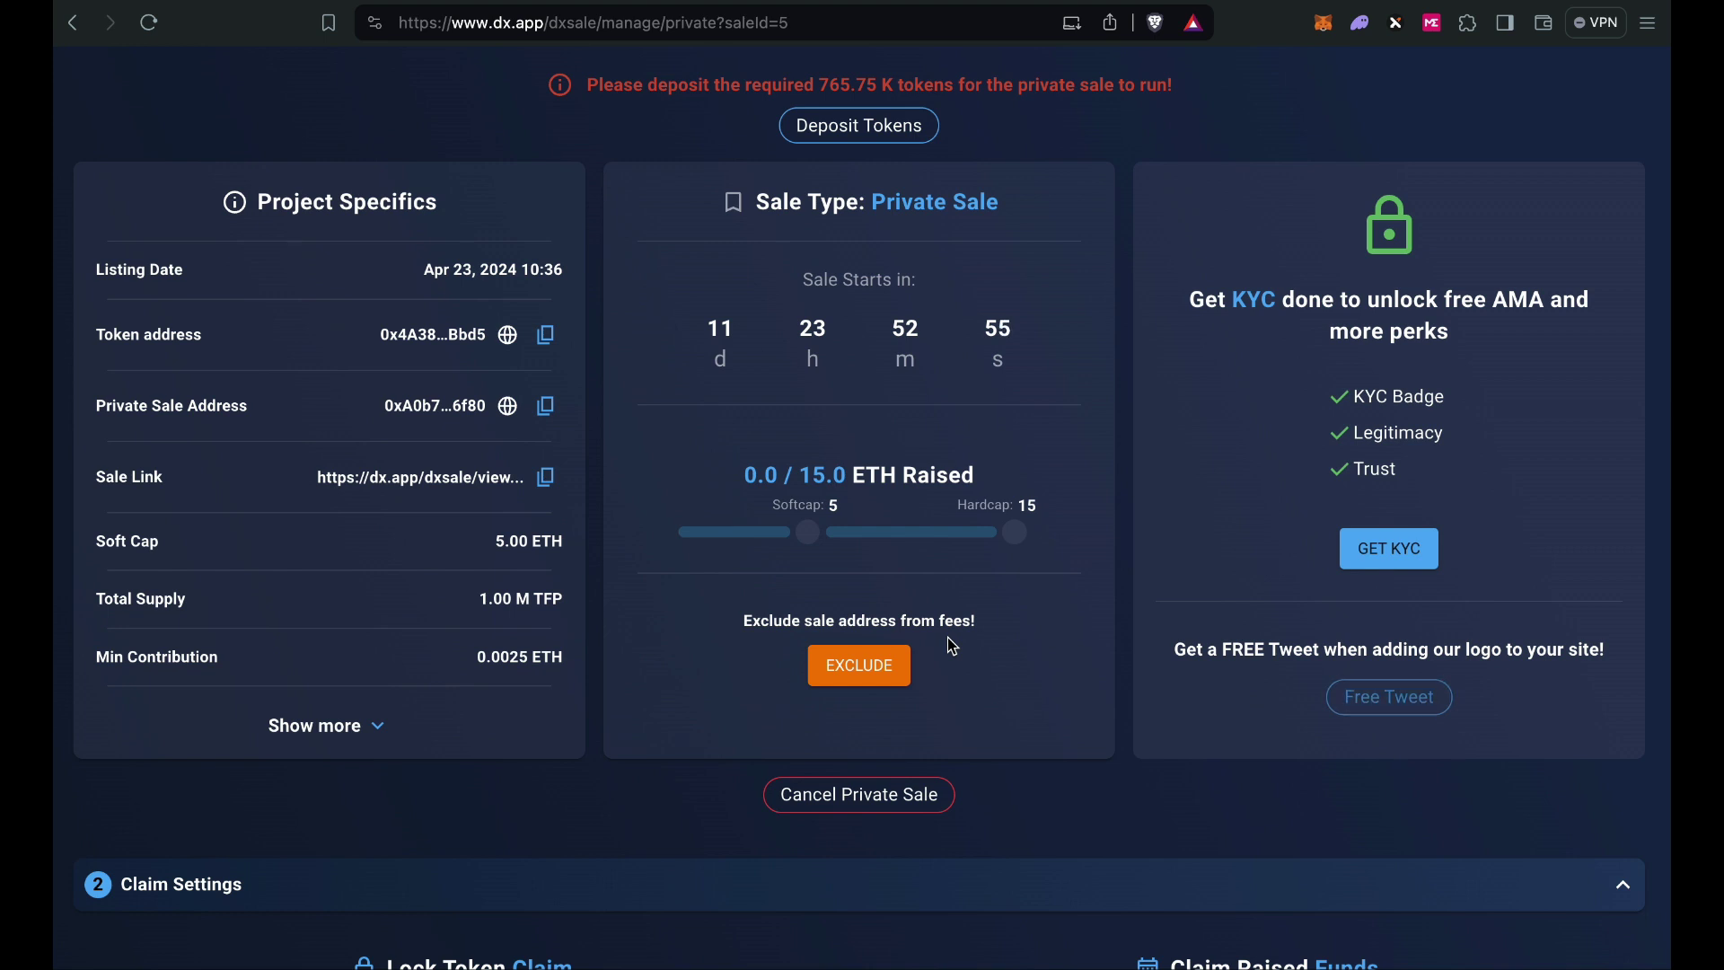
{"action": "scroll", "coordinate": [953, 647], "scroll_direction": "down", "scroll_amount": 1}
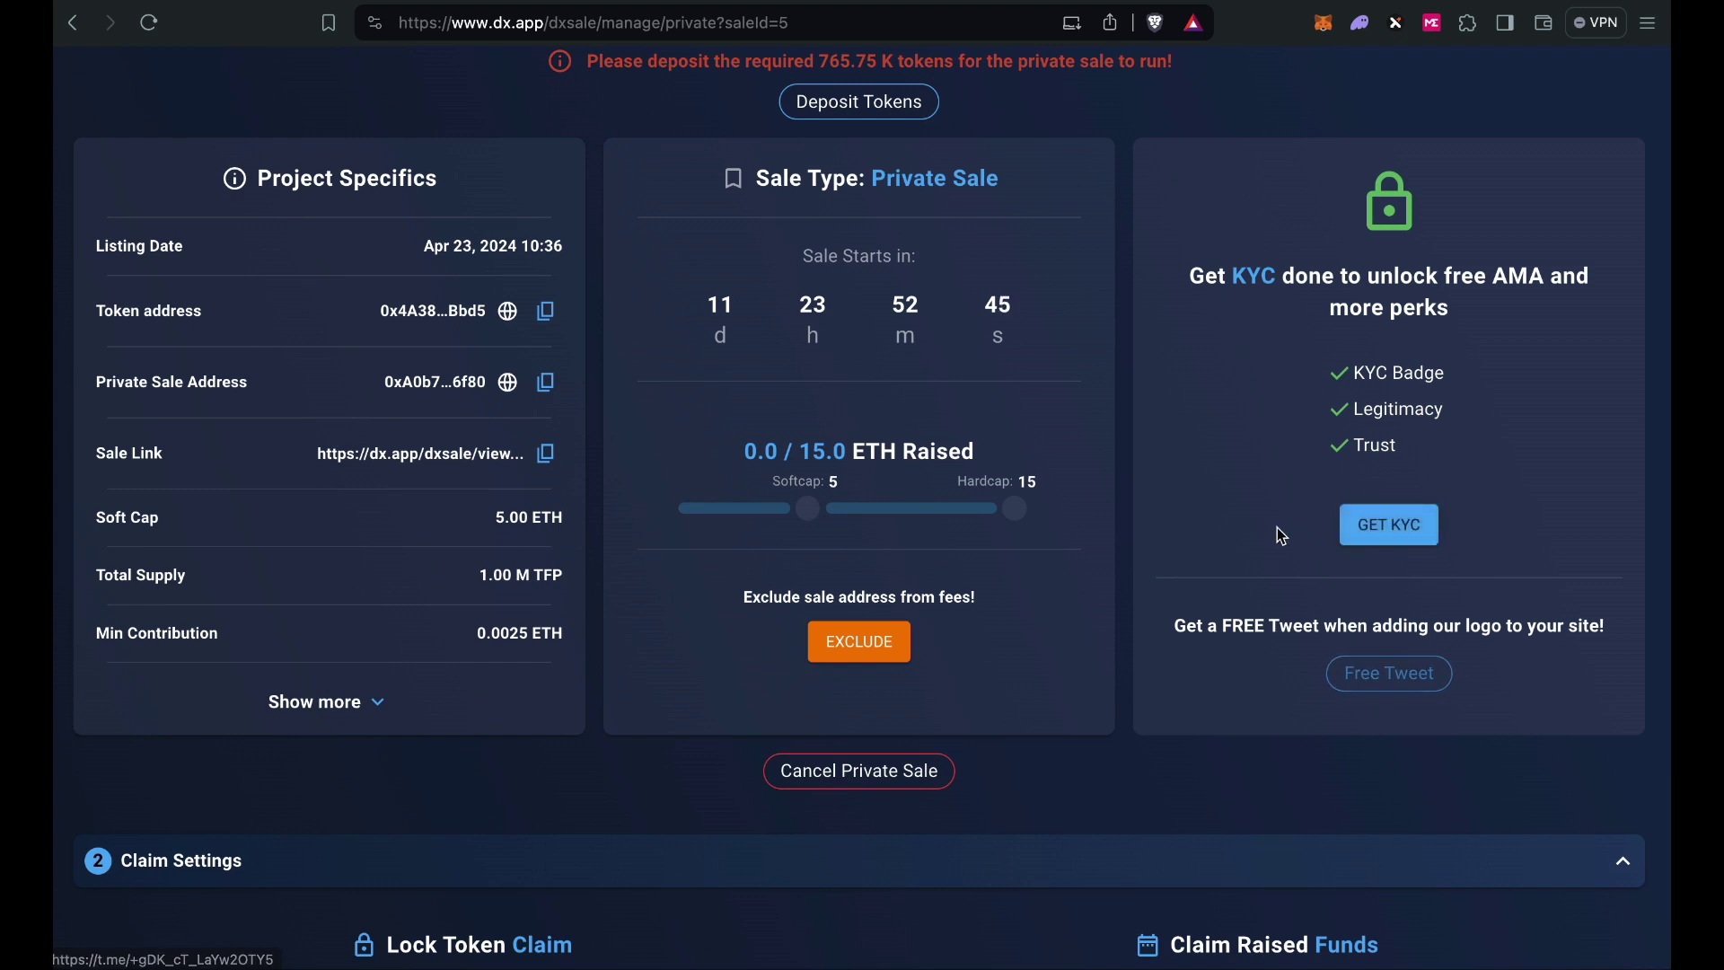
{"action": "scroll", "coordinate": [1266, 524], "scroll_direction": "down", "scroll_amount": 1}
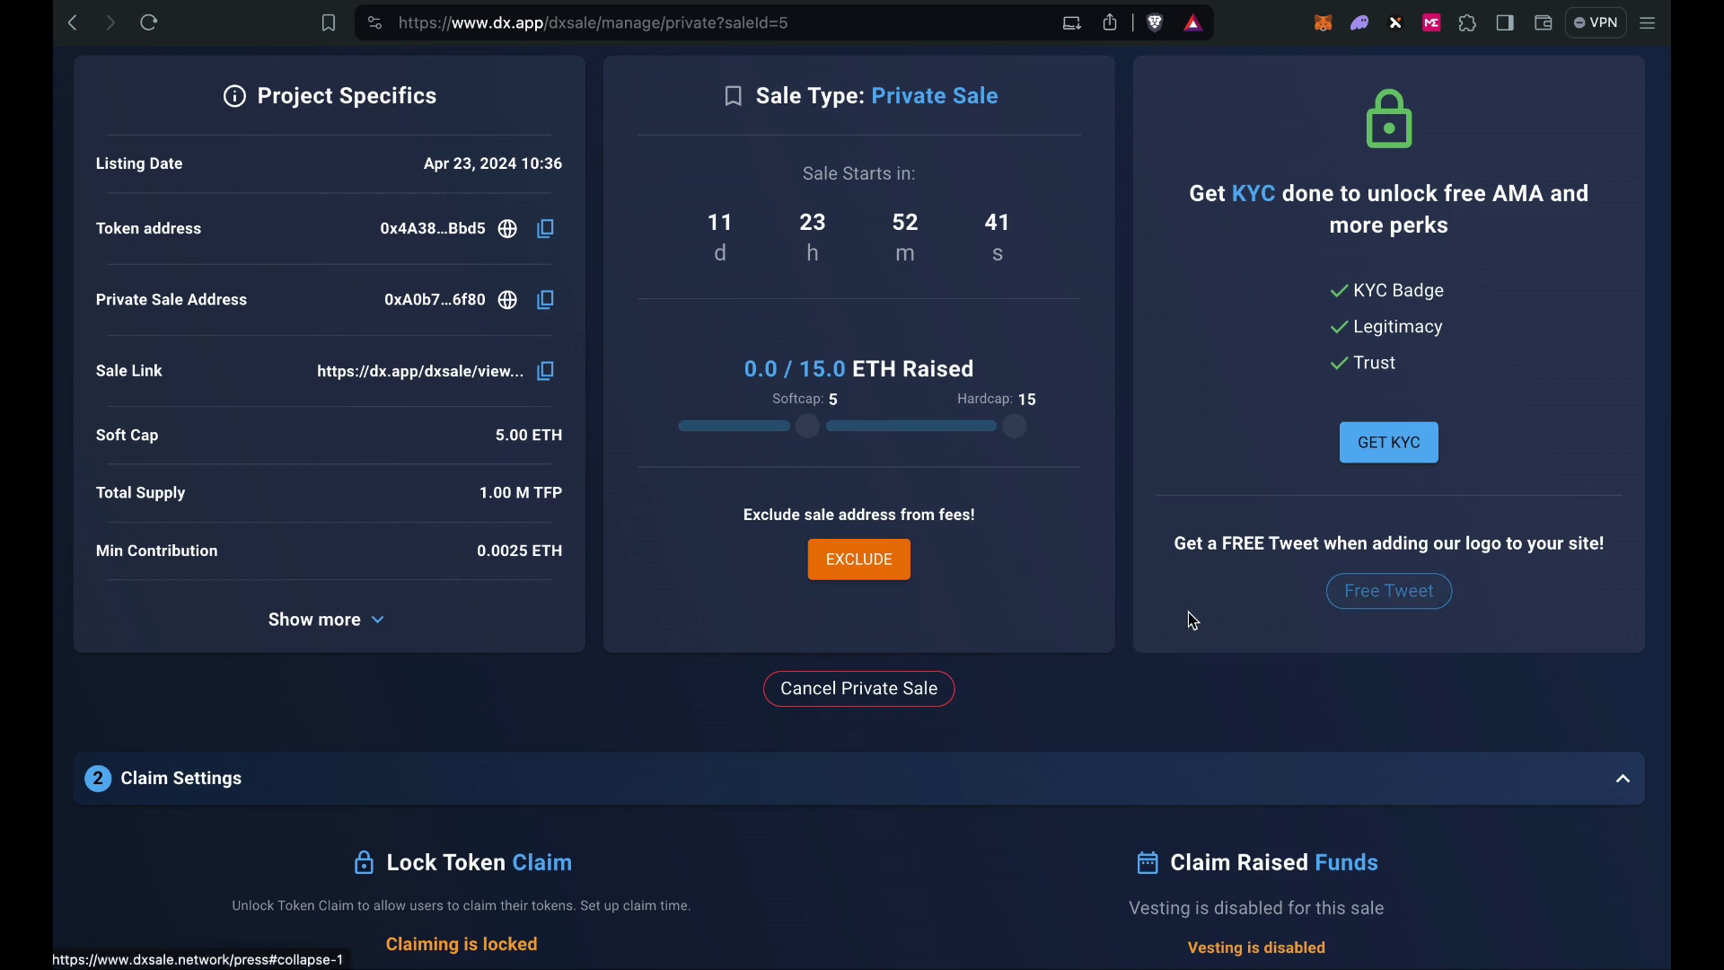
Review the token and raised-funds claim options under Claim Settings and the affiliate, vesting and whitelist features under Sale Settings.
{"action": "scroll", "coordinate": [1143, 612], "scroll_direction": "down", "scroll_amount": 1}
{"action": "scroll", "coordinate": [1146, 617], "scroll_direction": "down", "scroll_amount": 4}
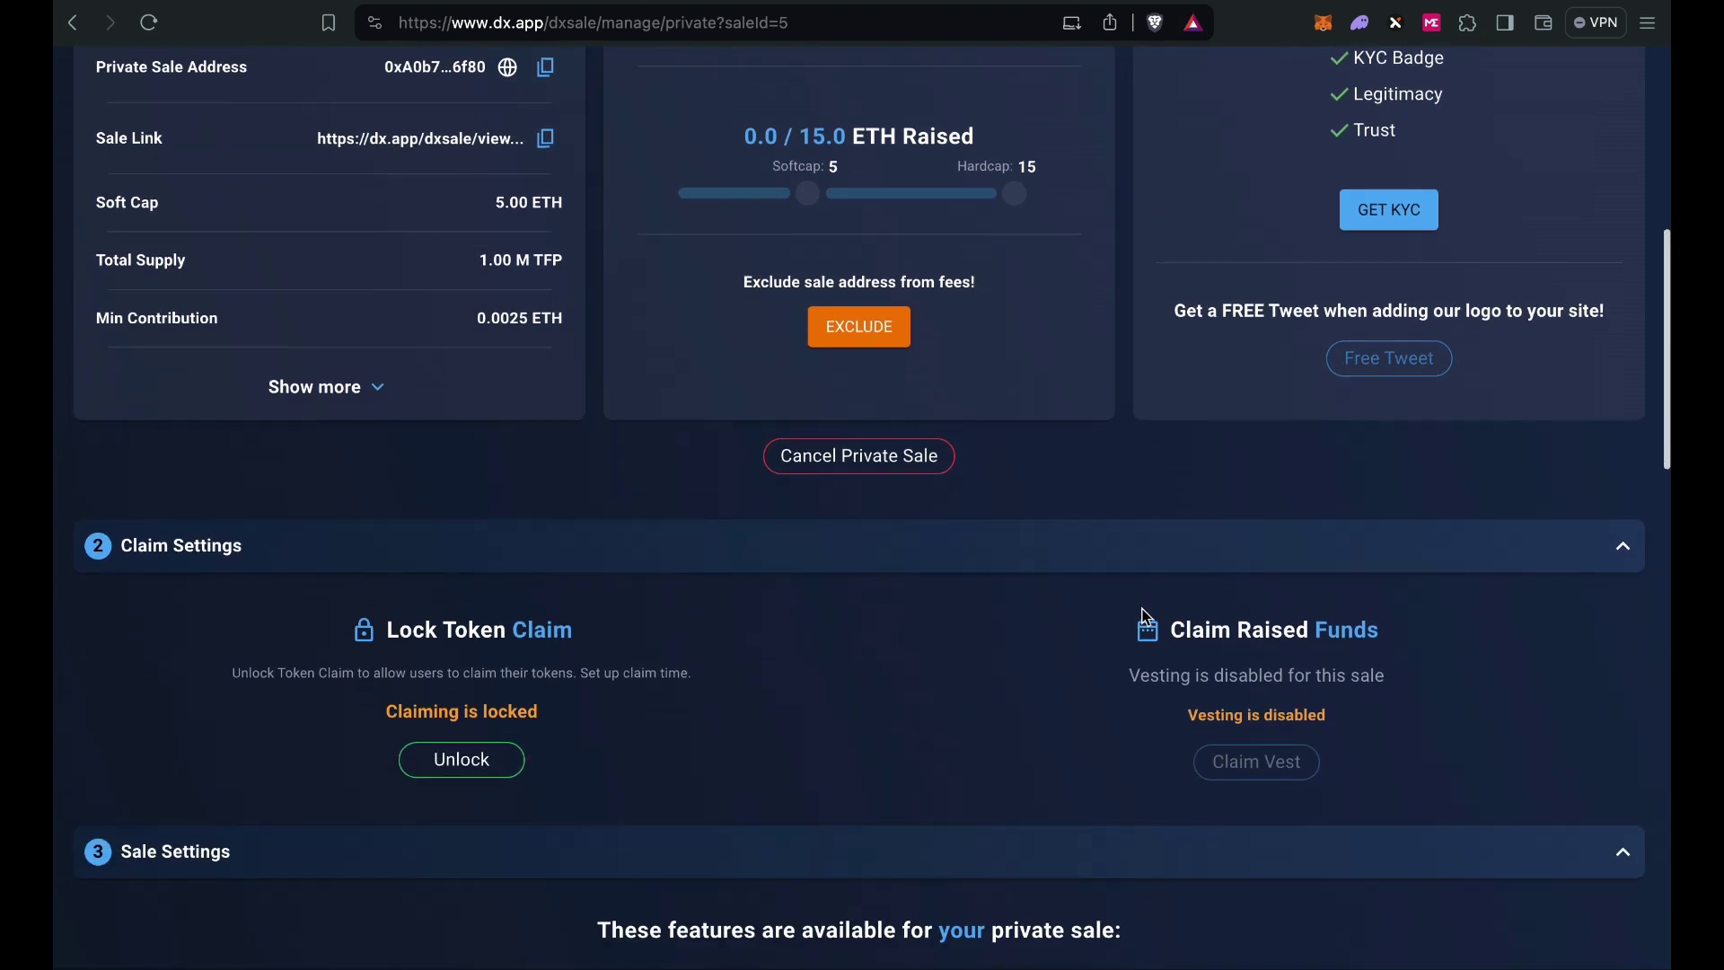
{"action": "scroll", "coordinate": [1146, 617], "scroll_direction": "down", "scroll_amount": 1}
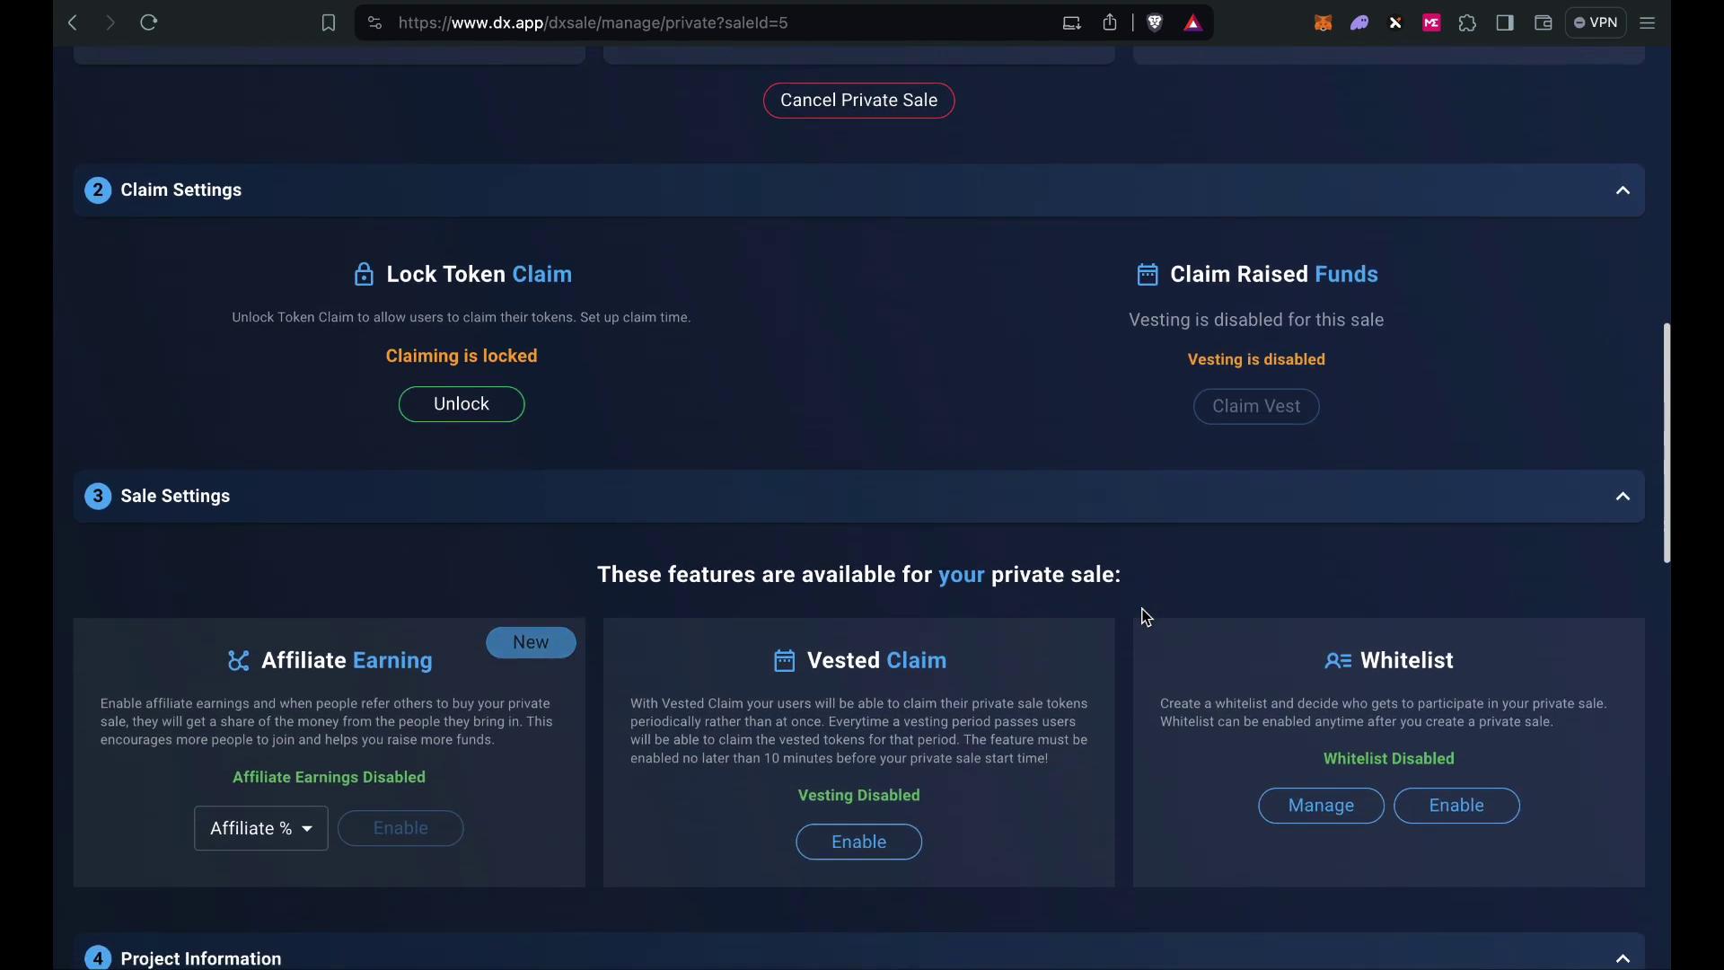
{"action": "scroll", "coordinate": [1147, 617], "scroll_direction": "down", "scroll_amount": 1}
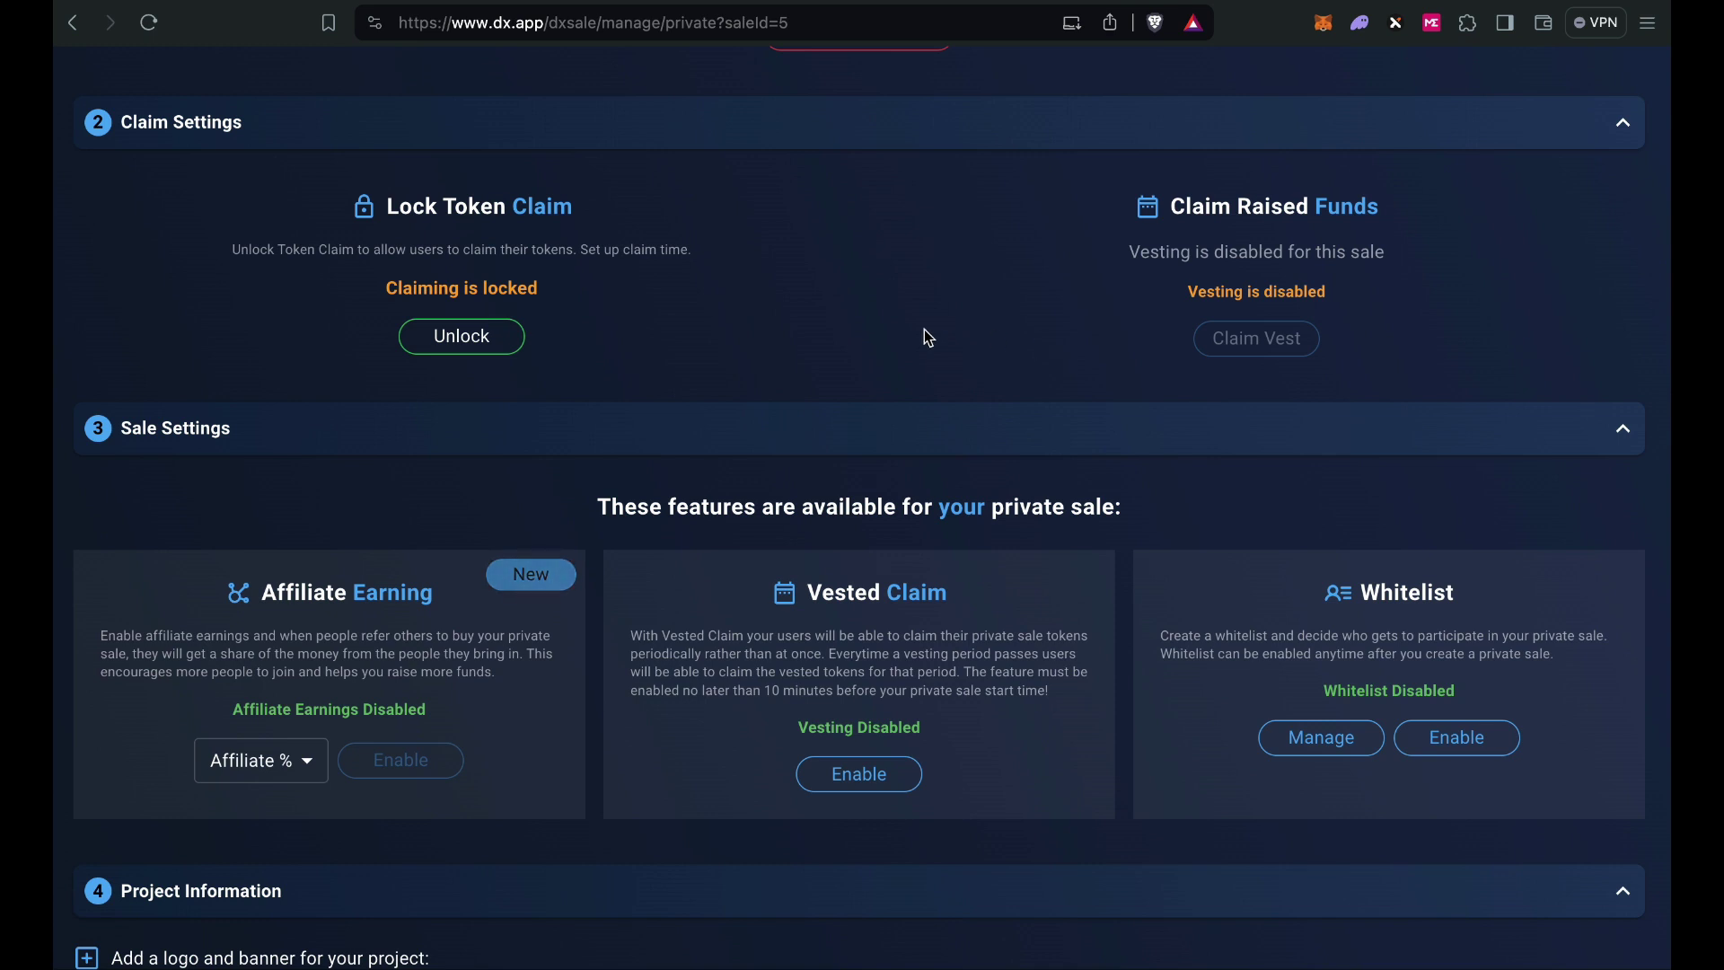
{"action": "scroll", "coordinate": [929, 337], "scroll_direction": "down", "scroll_amount": 1}
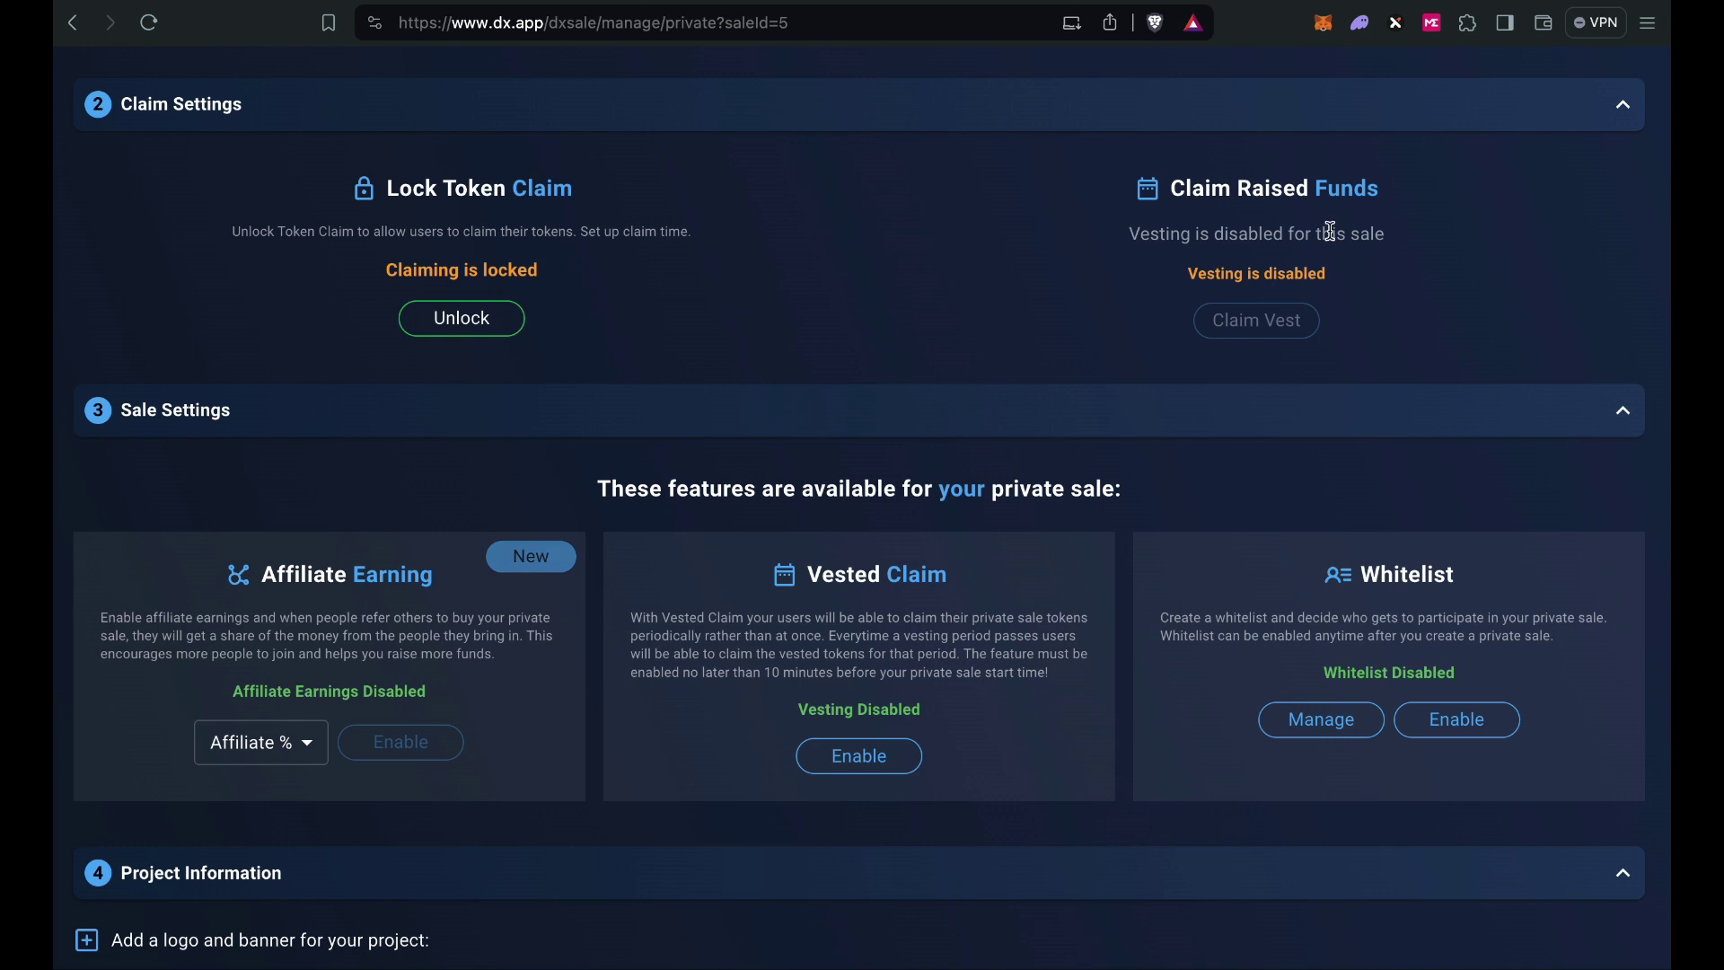
{"action": "scroll", "coordinate": [1047, 332], "scroll_direction": "down", "scroll_amount": 3}
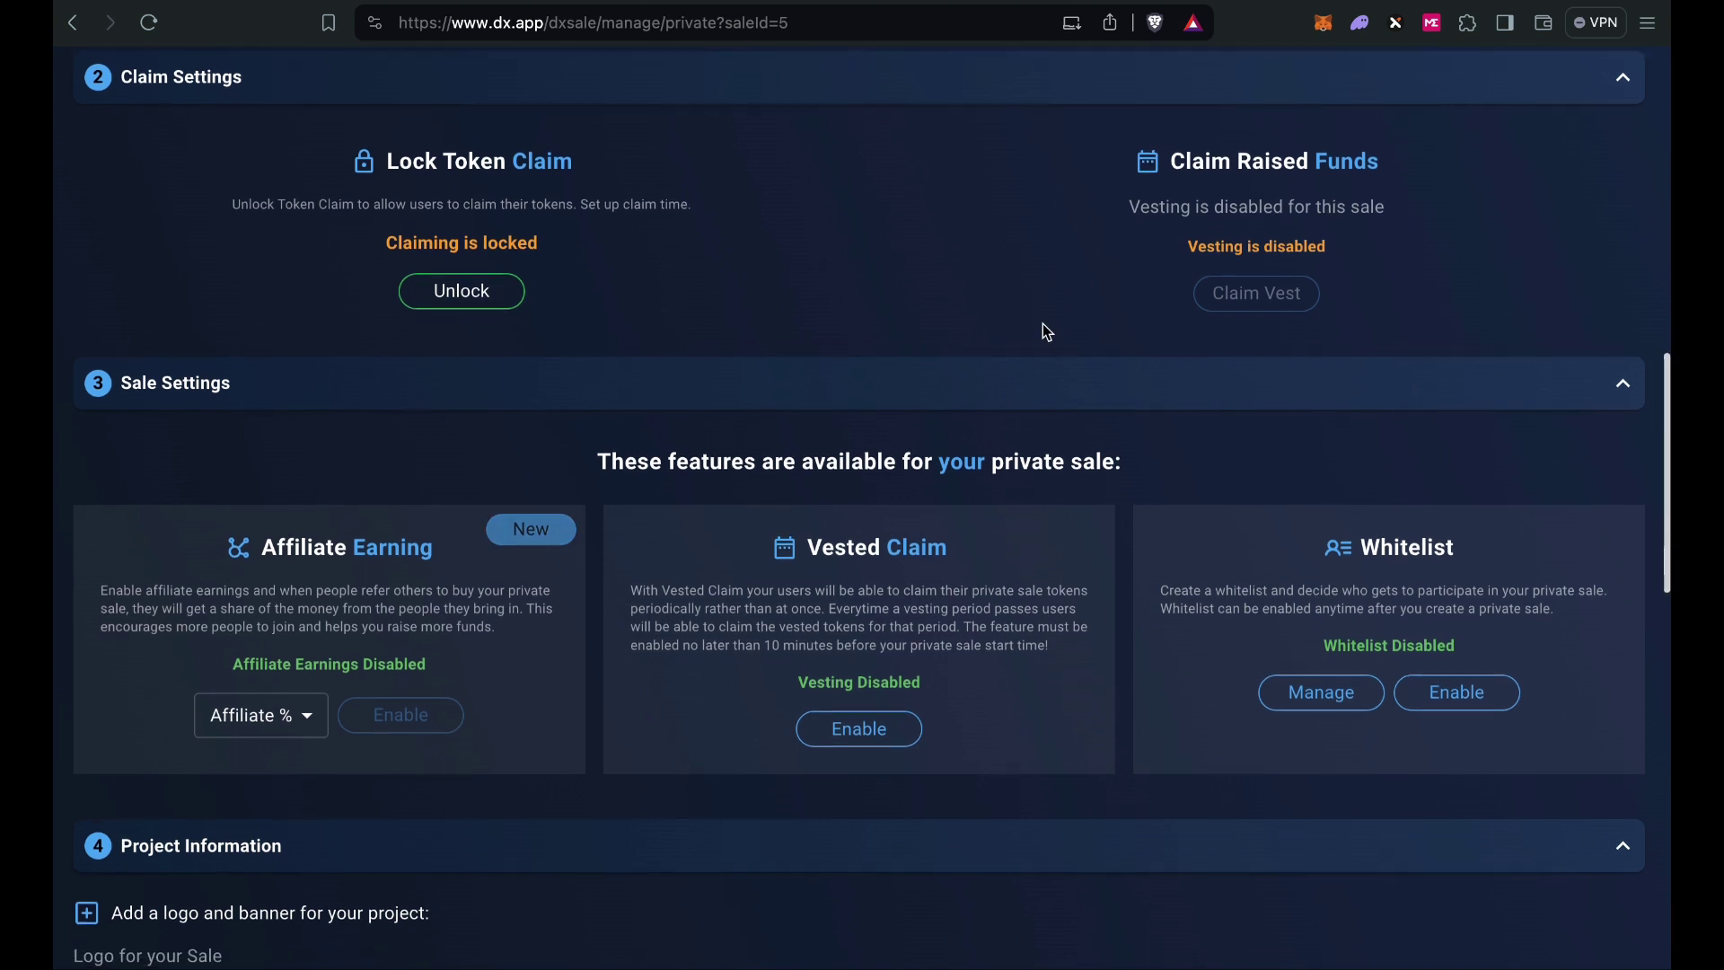
{"action": "scroll", "coordinate": [1047, 331], "scroll_direction": "down", "scroll_amount": 5}
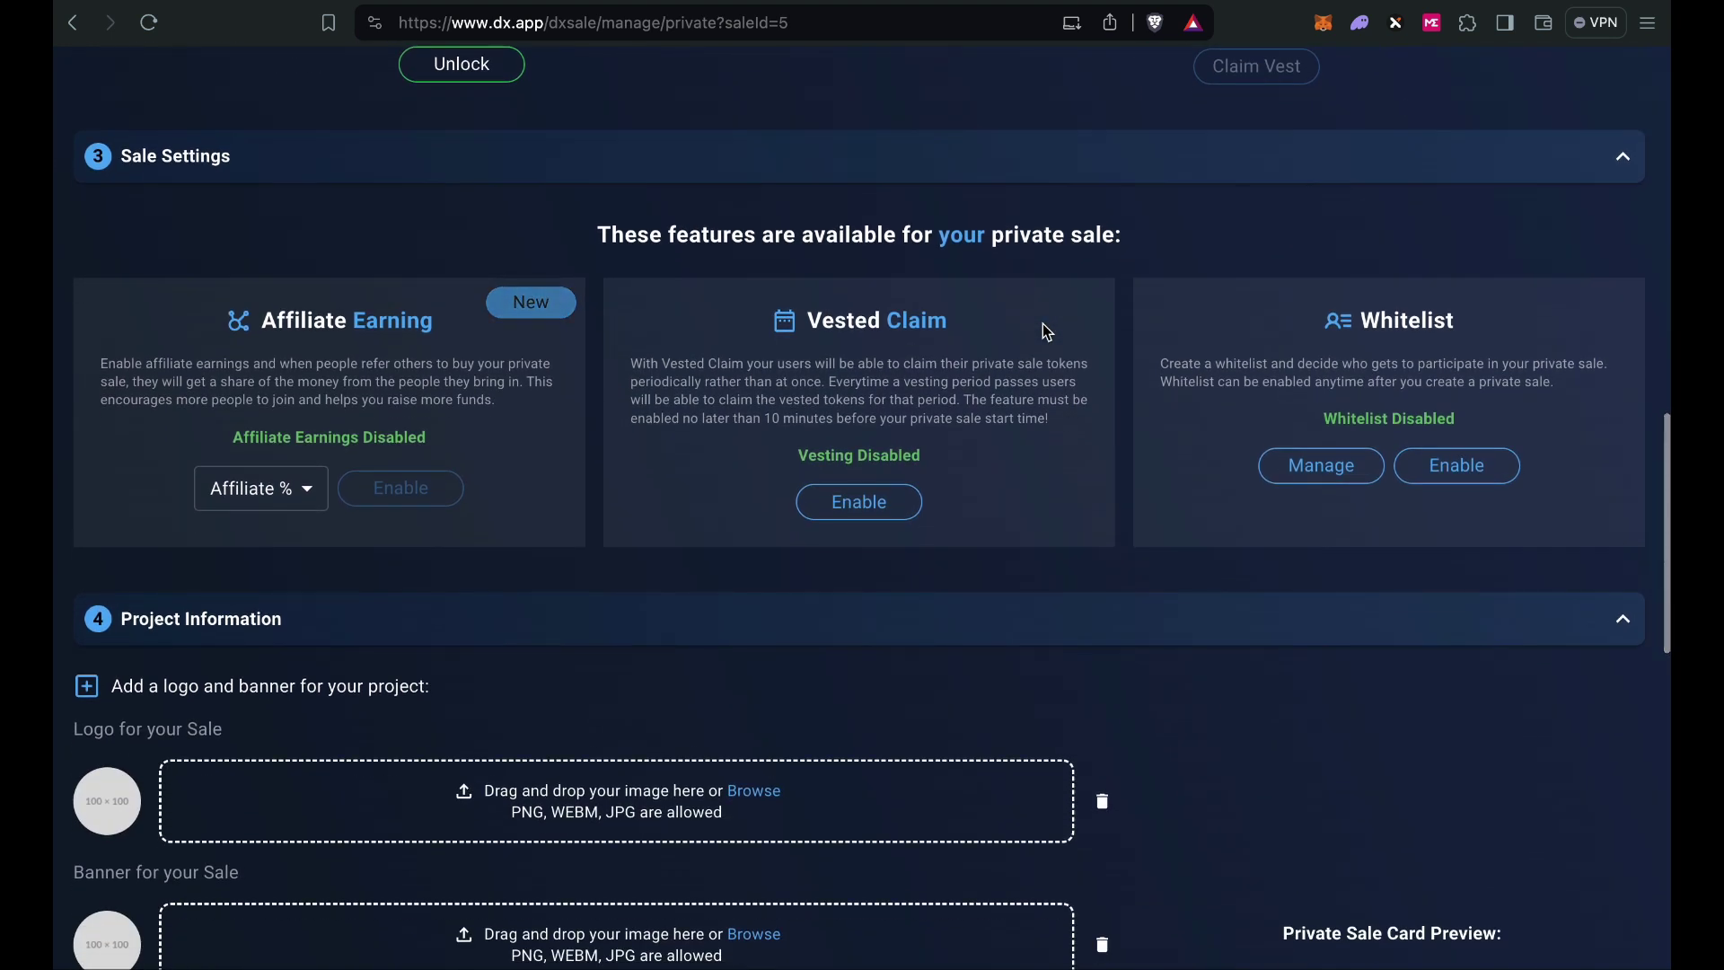
{"action": "scroll", "coordinate": [1048, 331], "scroll_direction": "down", "scroll_amount": 1}
{"action": "scroll", "coordinate": [1047, 331], "scroll_direction": "down", "scroll_amount": 1}
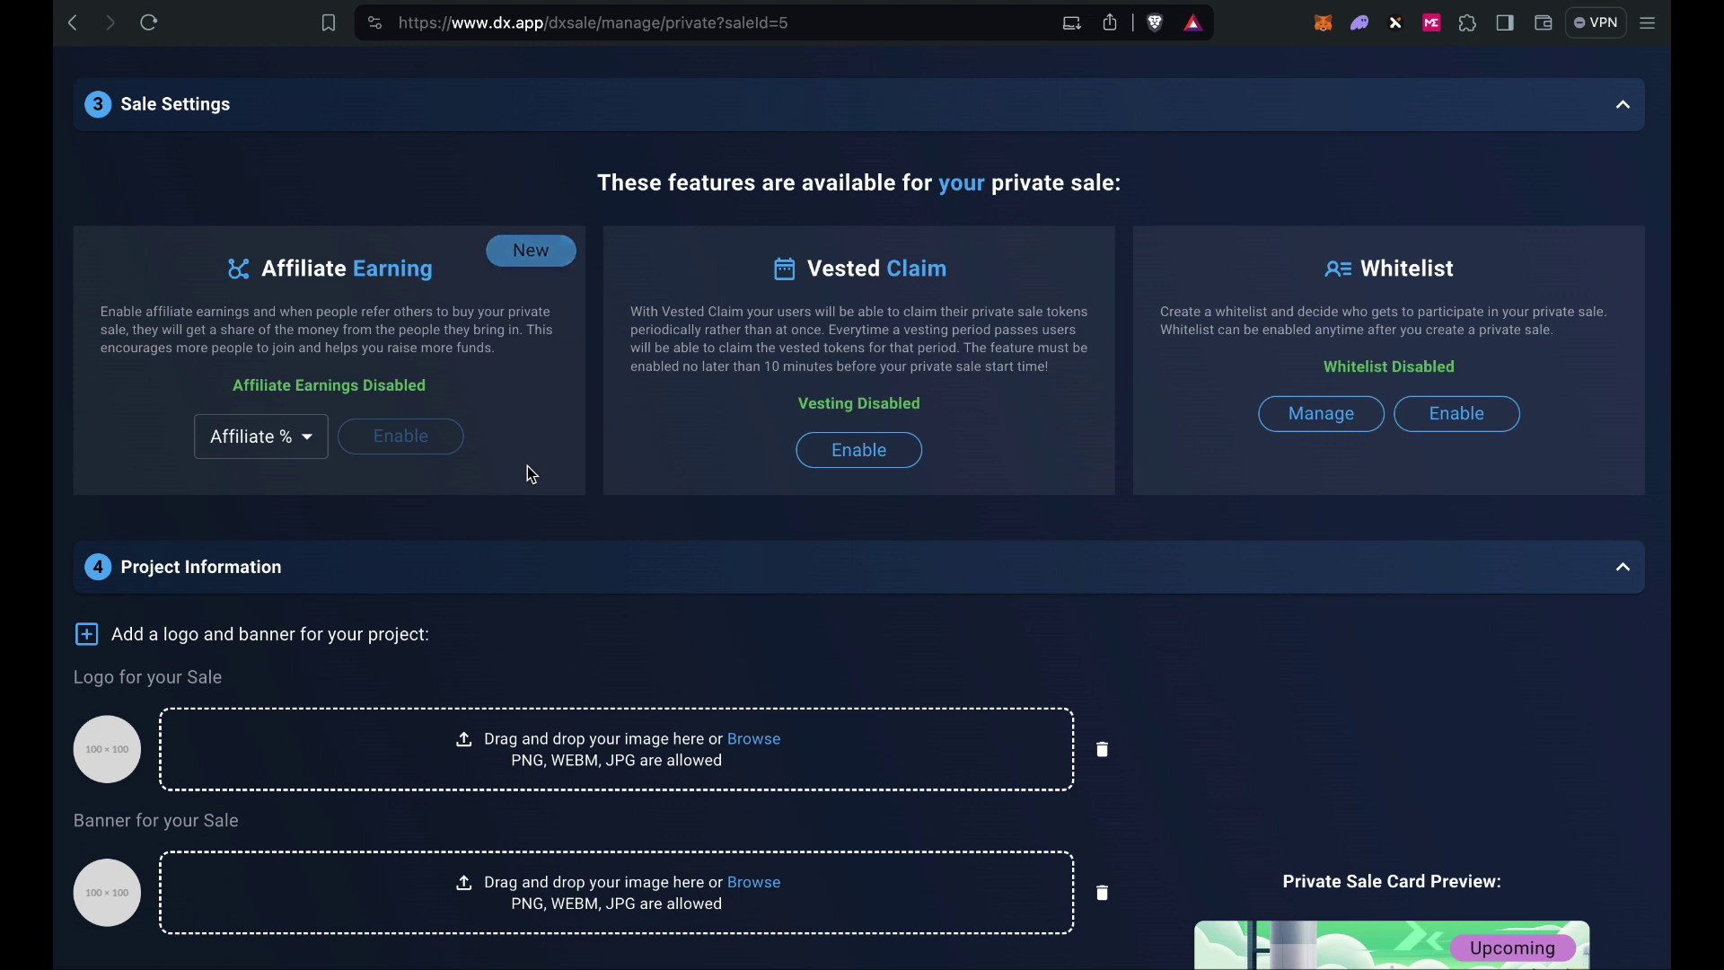
Enable affiliate earnings for the private sale at 10% and confirm the contract transaction in the wallet.
{"action": "left_click", "coordinate": [307, 438]}
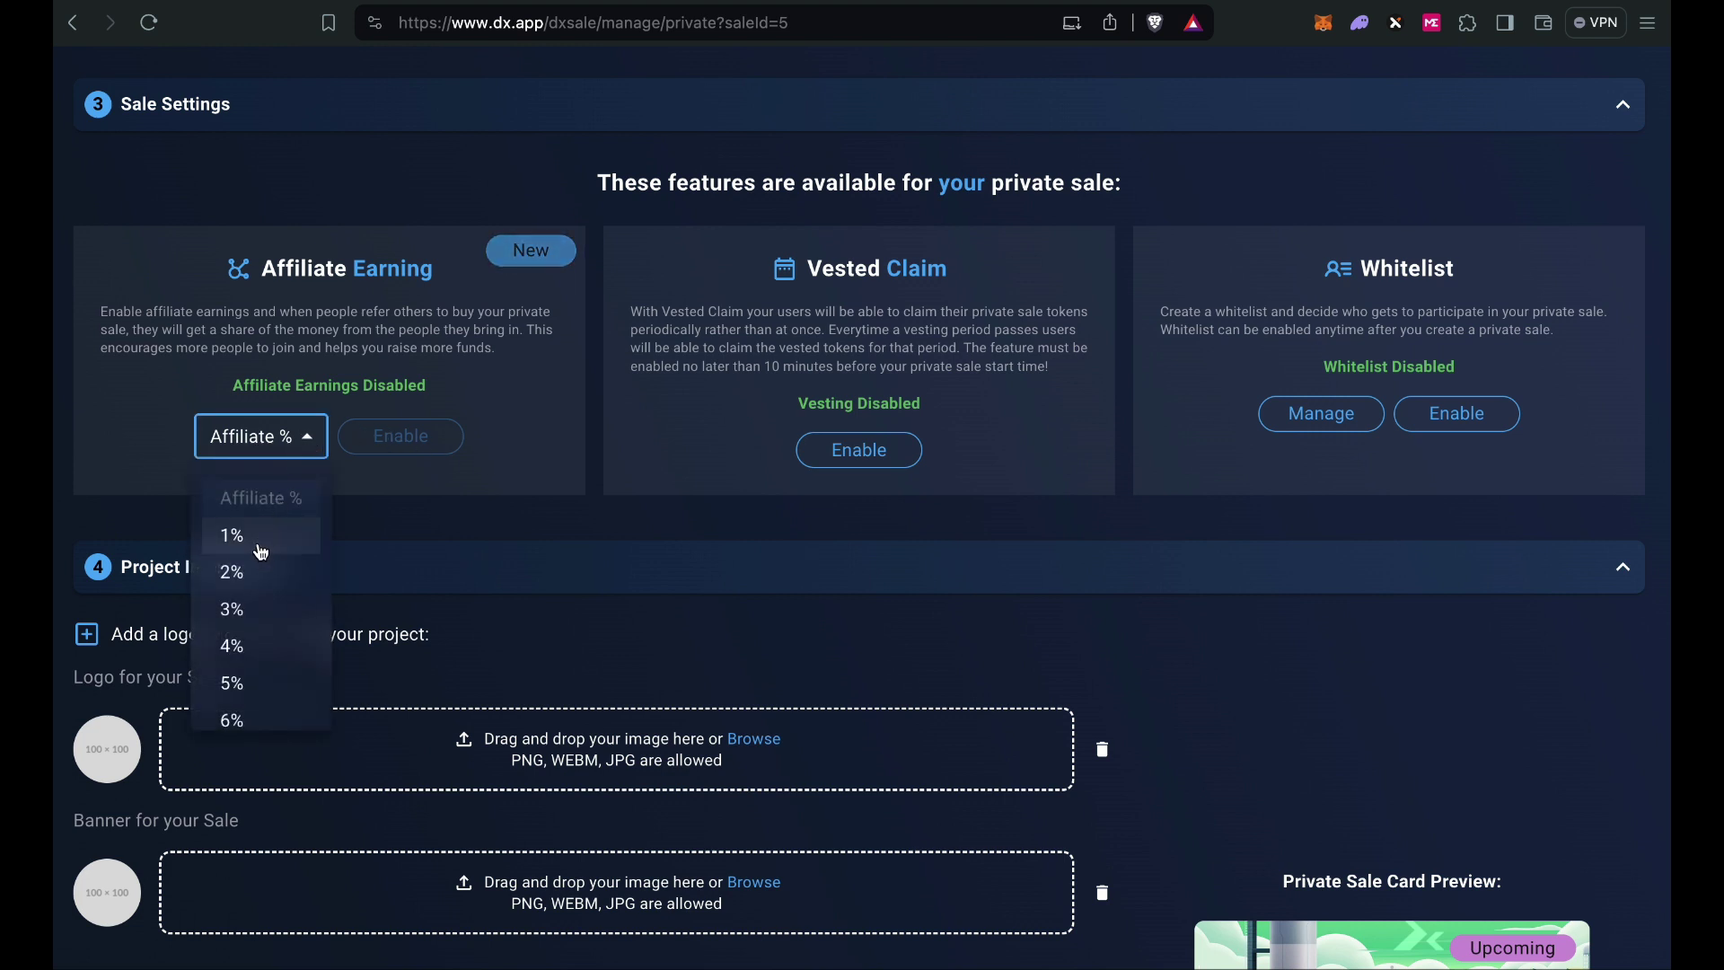
{"action": "scroll", "coordinate": [259, 546], "scroll_direction": "down", "scroll_amount": 3}
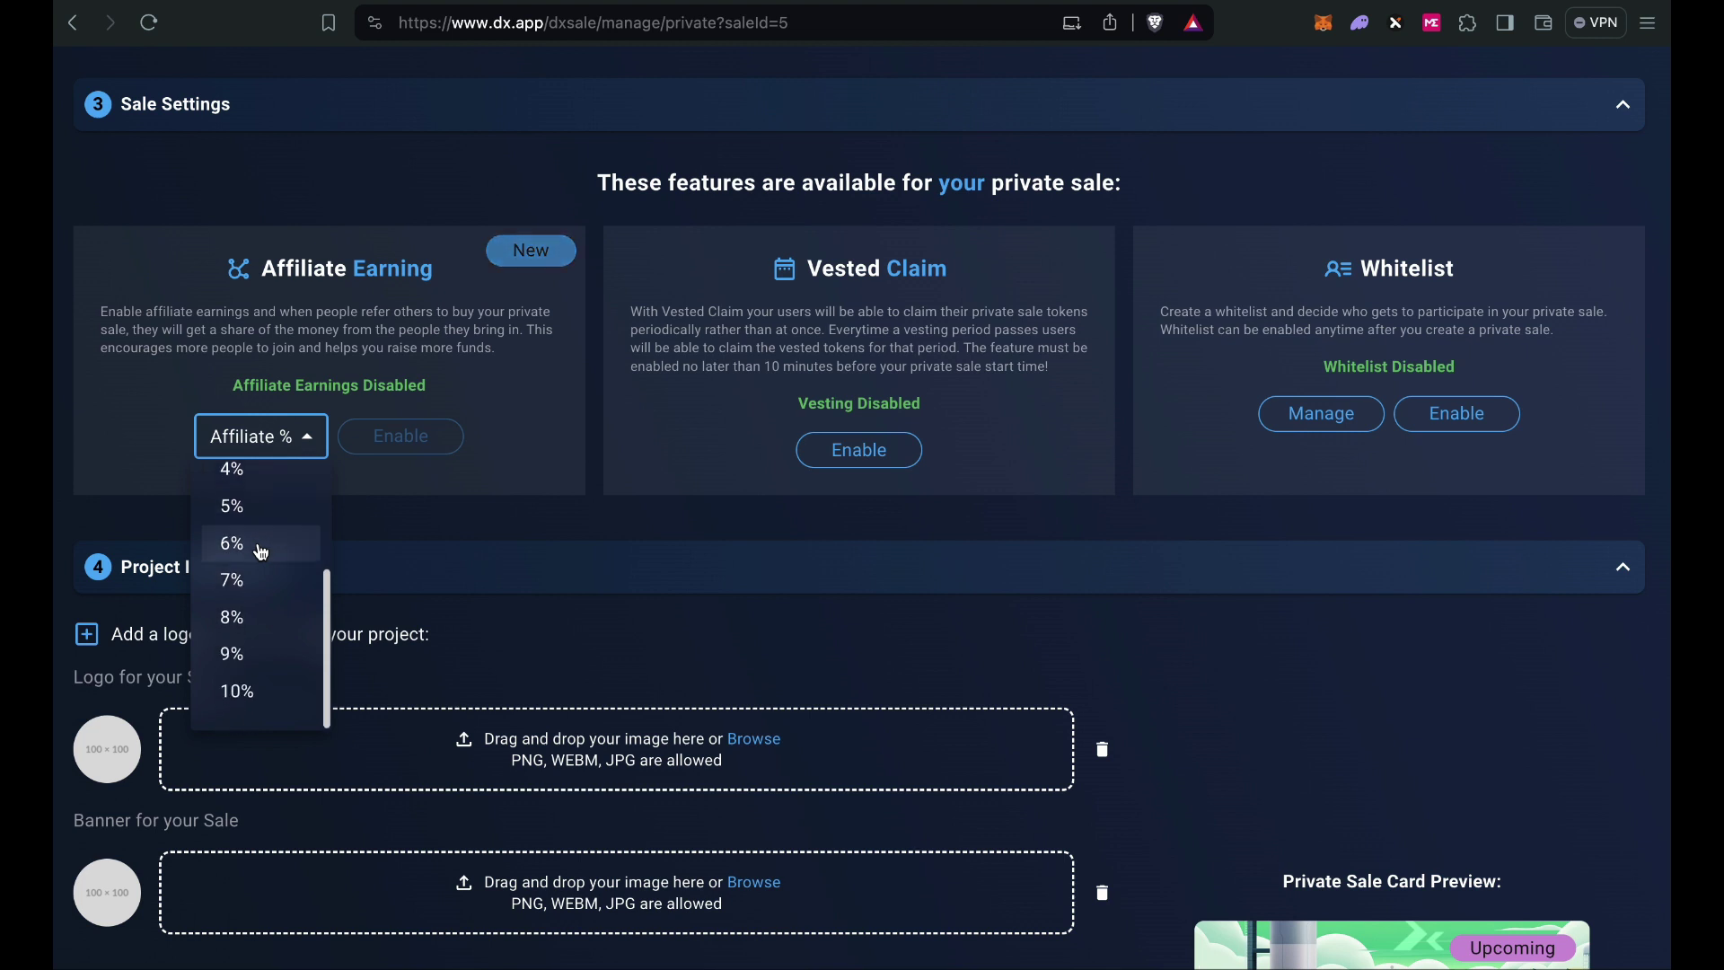
{"action": "left_click", "coordinate": [238, 694]}
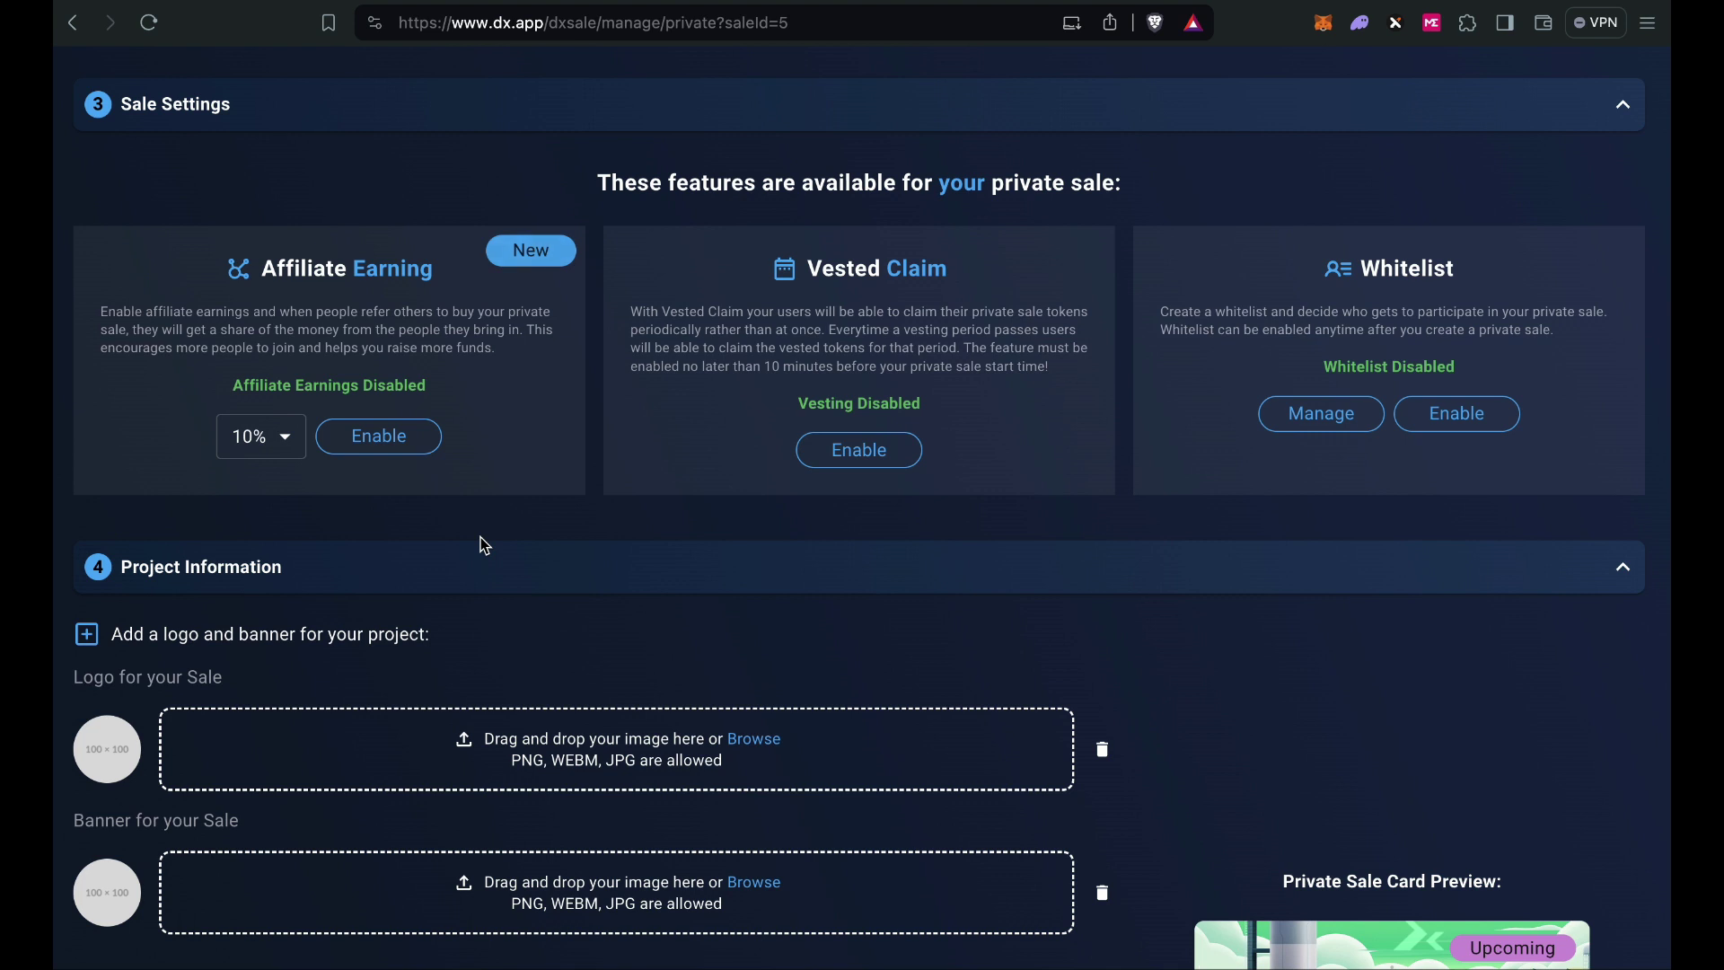
{"action": "left_click", "coordinate": [372, 439]}
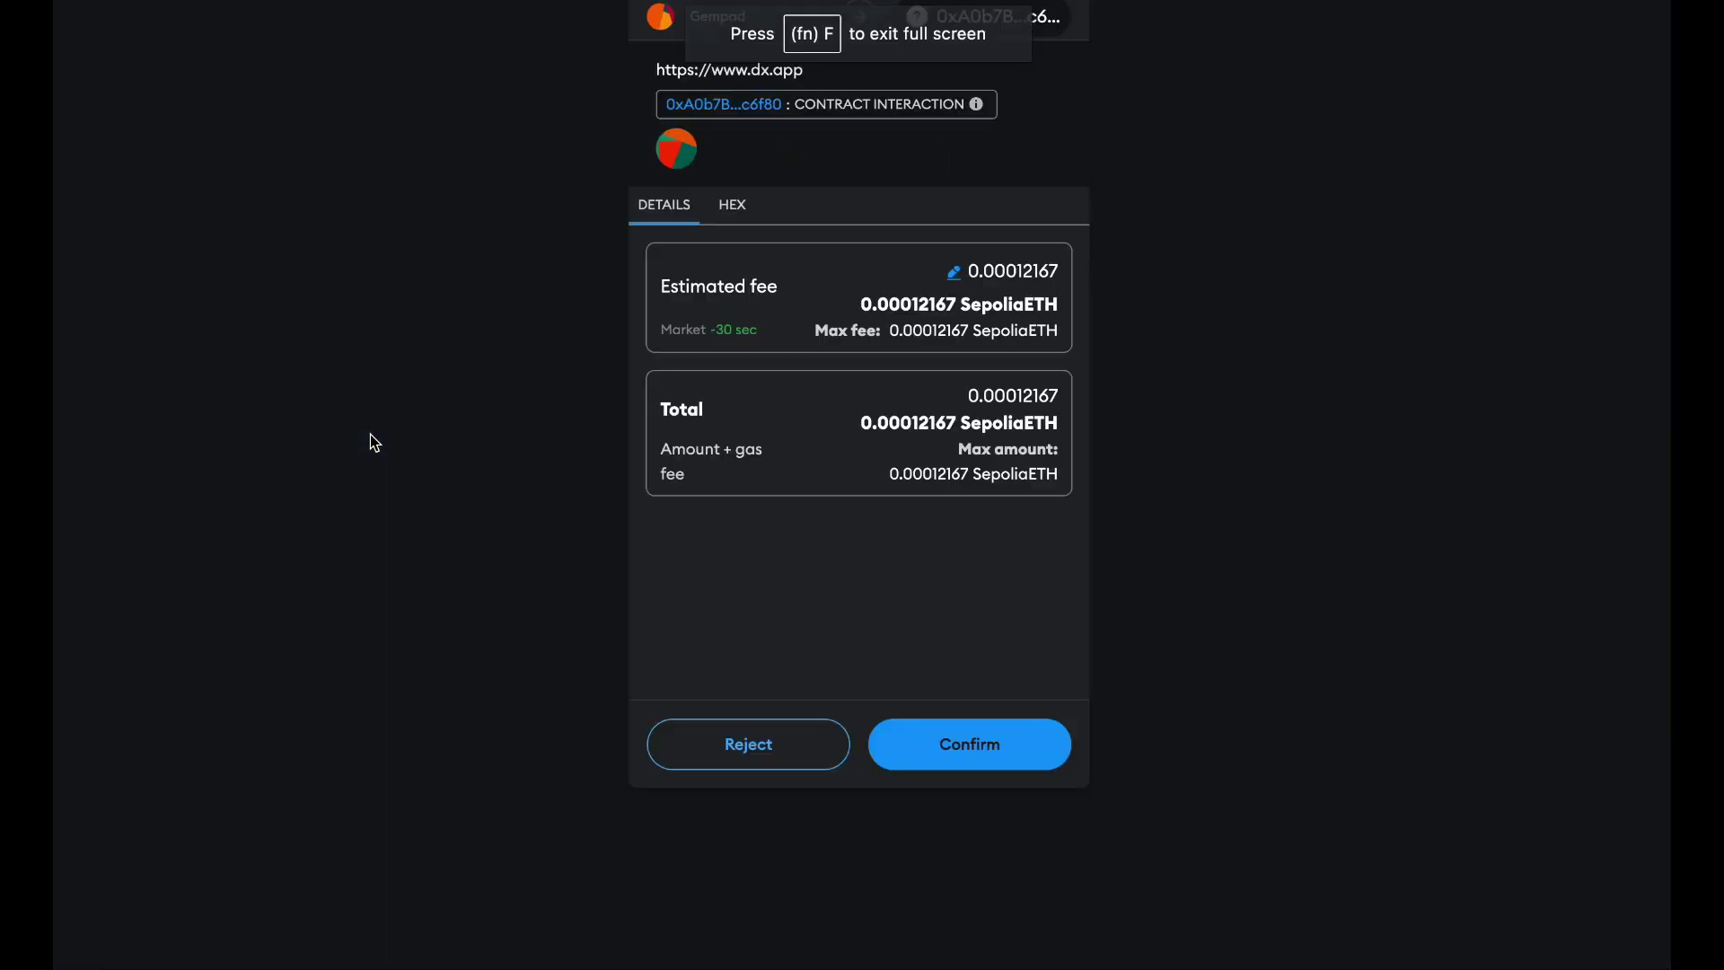
{"action": "left_click", "coordinate": [983, 751]}
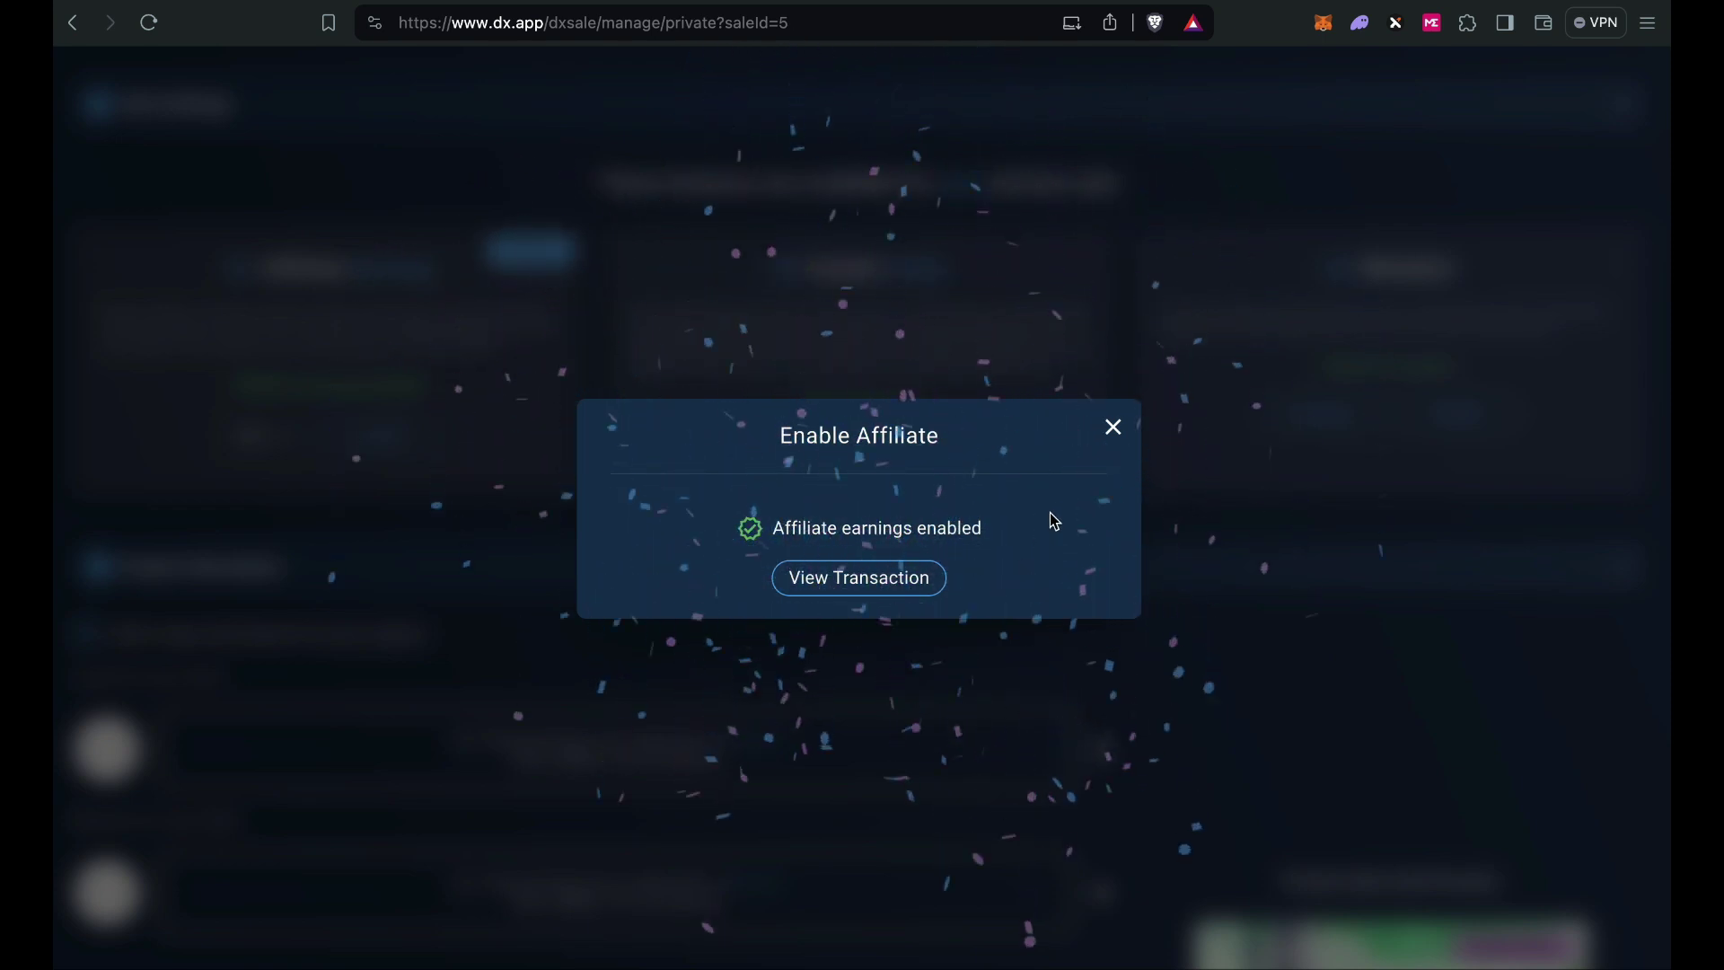
{"action": "left_click", "coordinate": [1114, 426]}
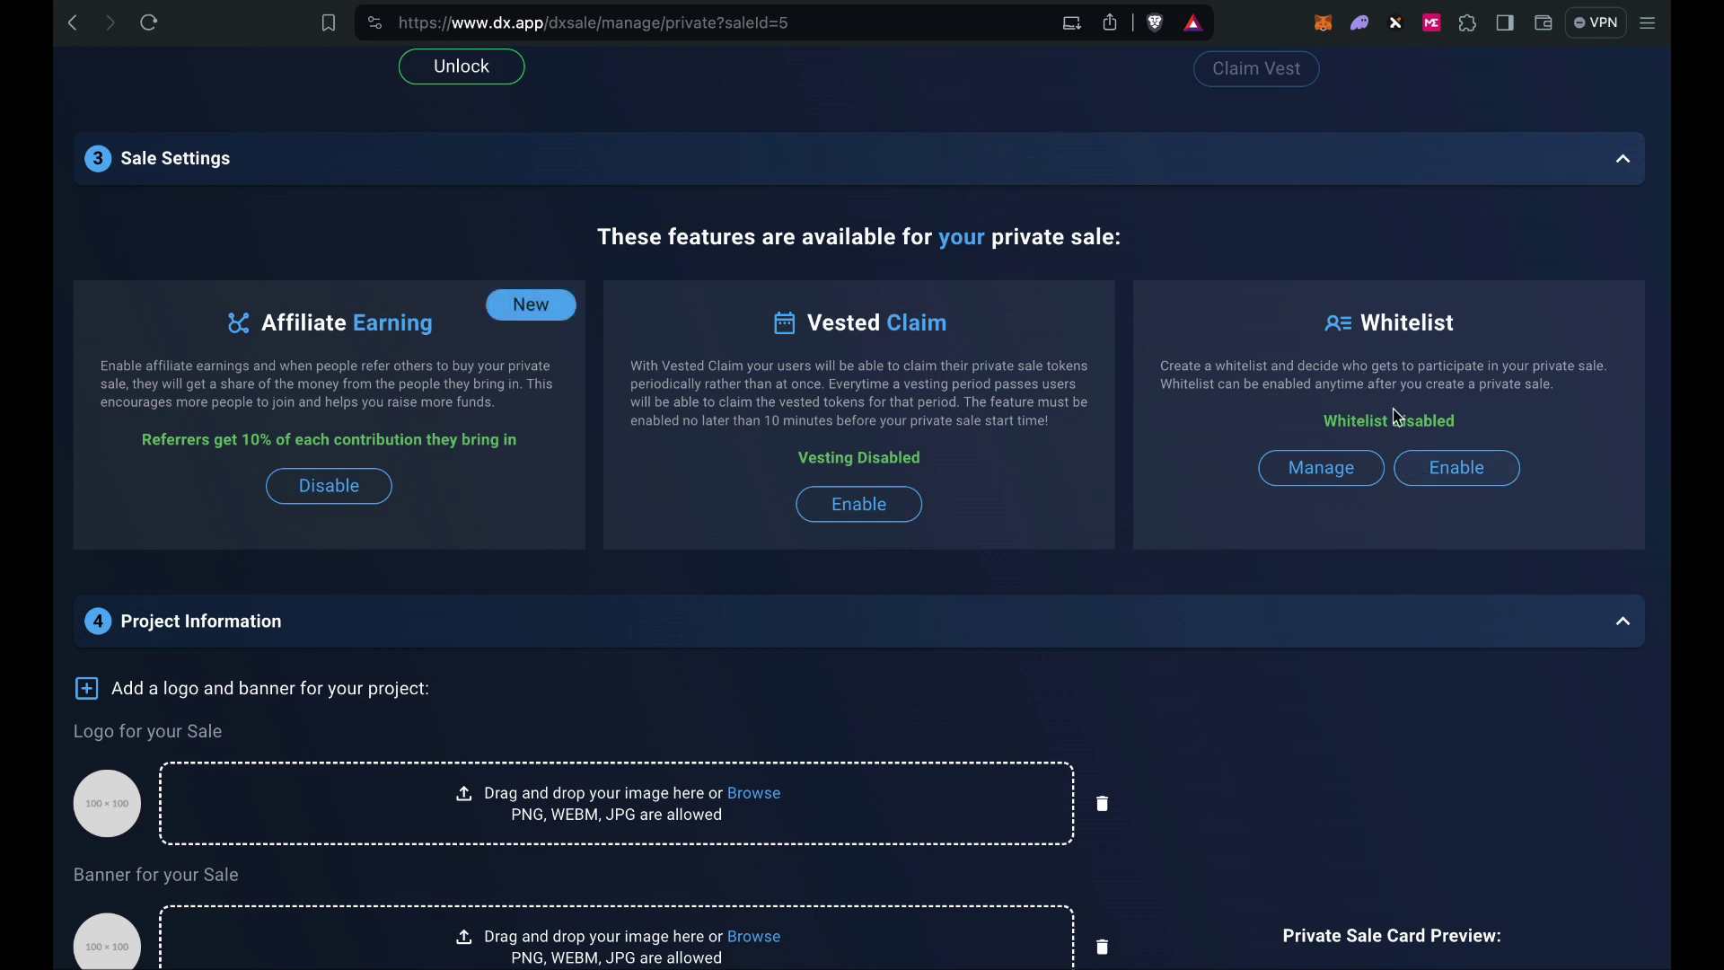
Examine the Project Information section, covering the logo and banner uploads, project links, description and the option to update the private sale data.
{"action": "scroll", "coordinate": [1247, 426], "scroll_direction": "down", "scroll_amount": 5}
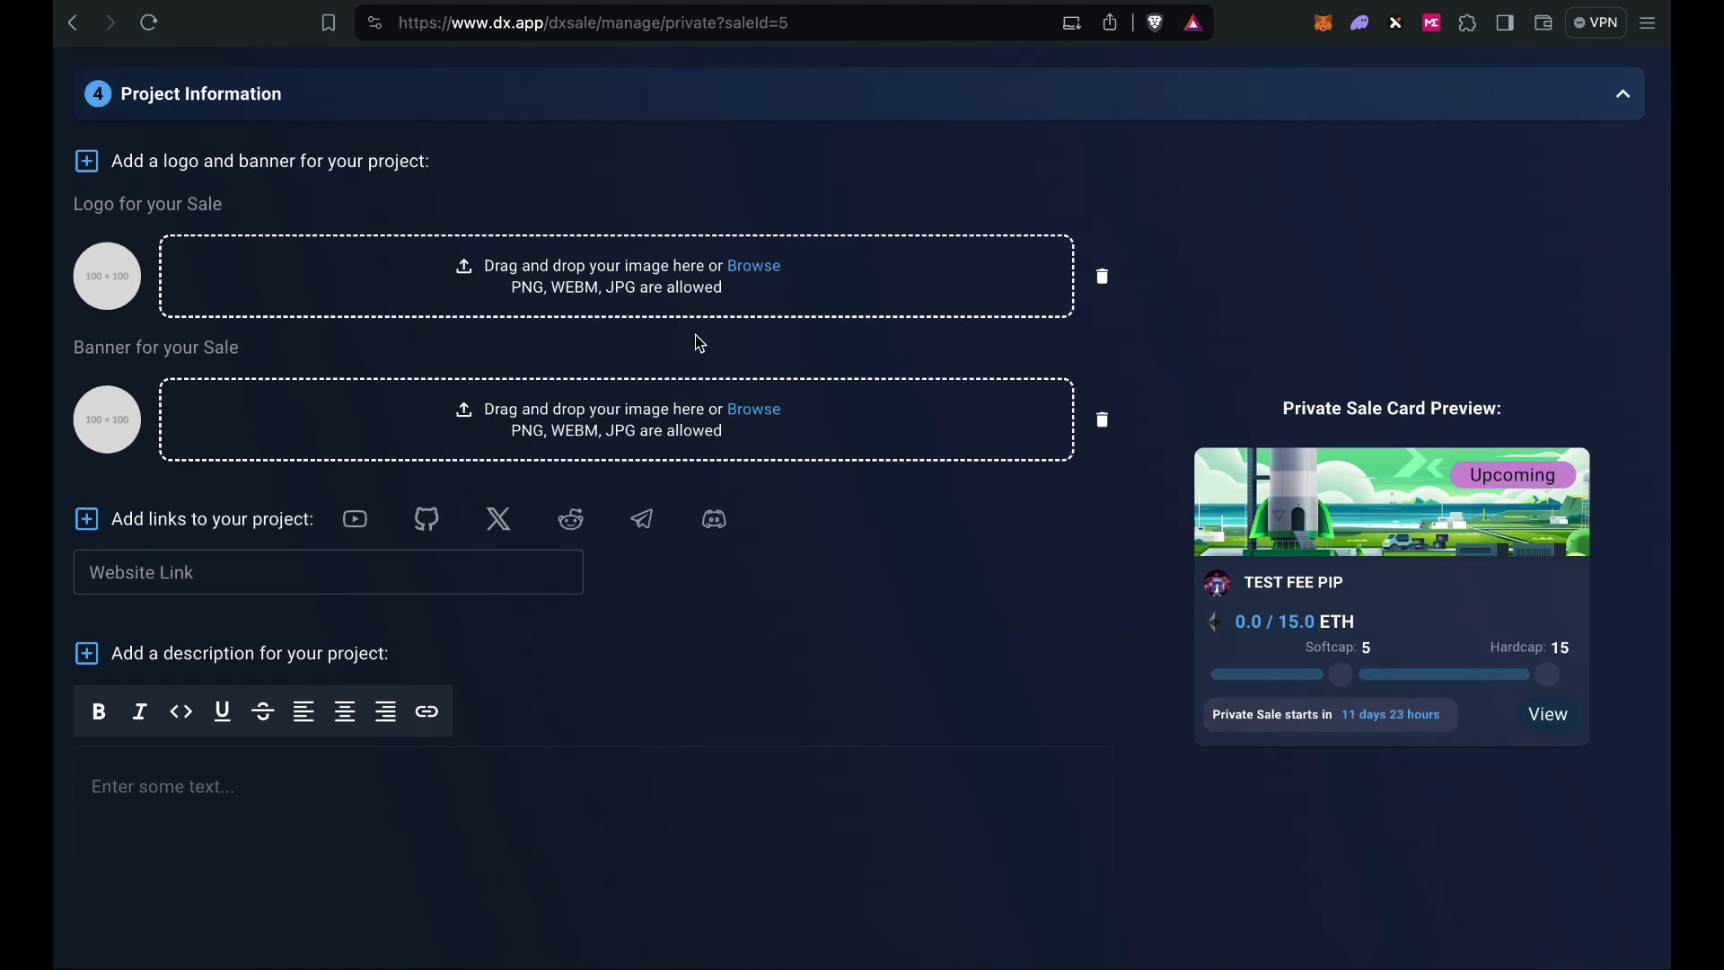
{"action": "scroll", "coordinate": [454, 558], "scroll_direction": "down", "scroll_amount": 4}
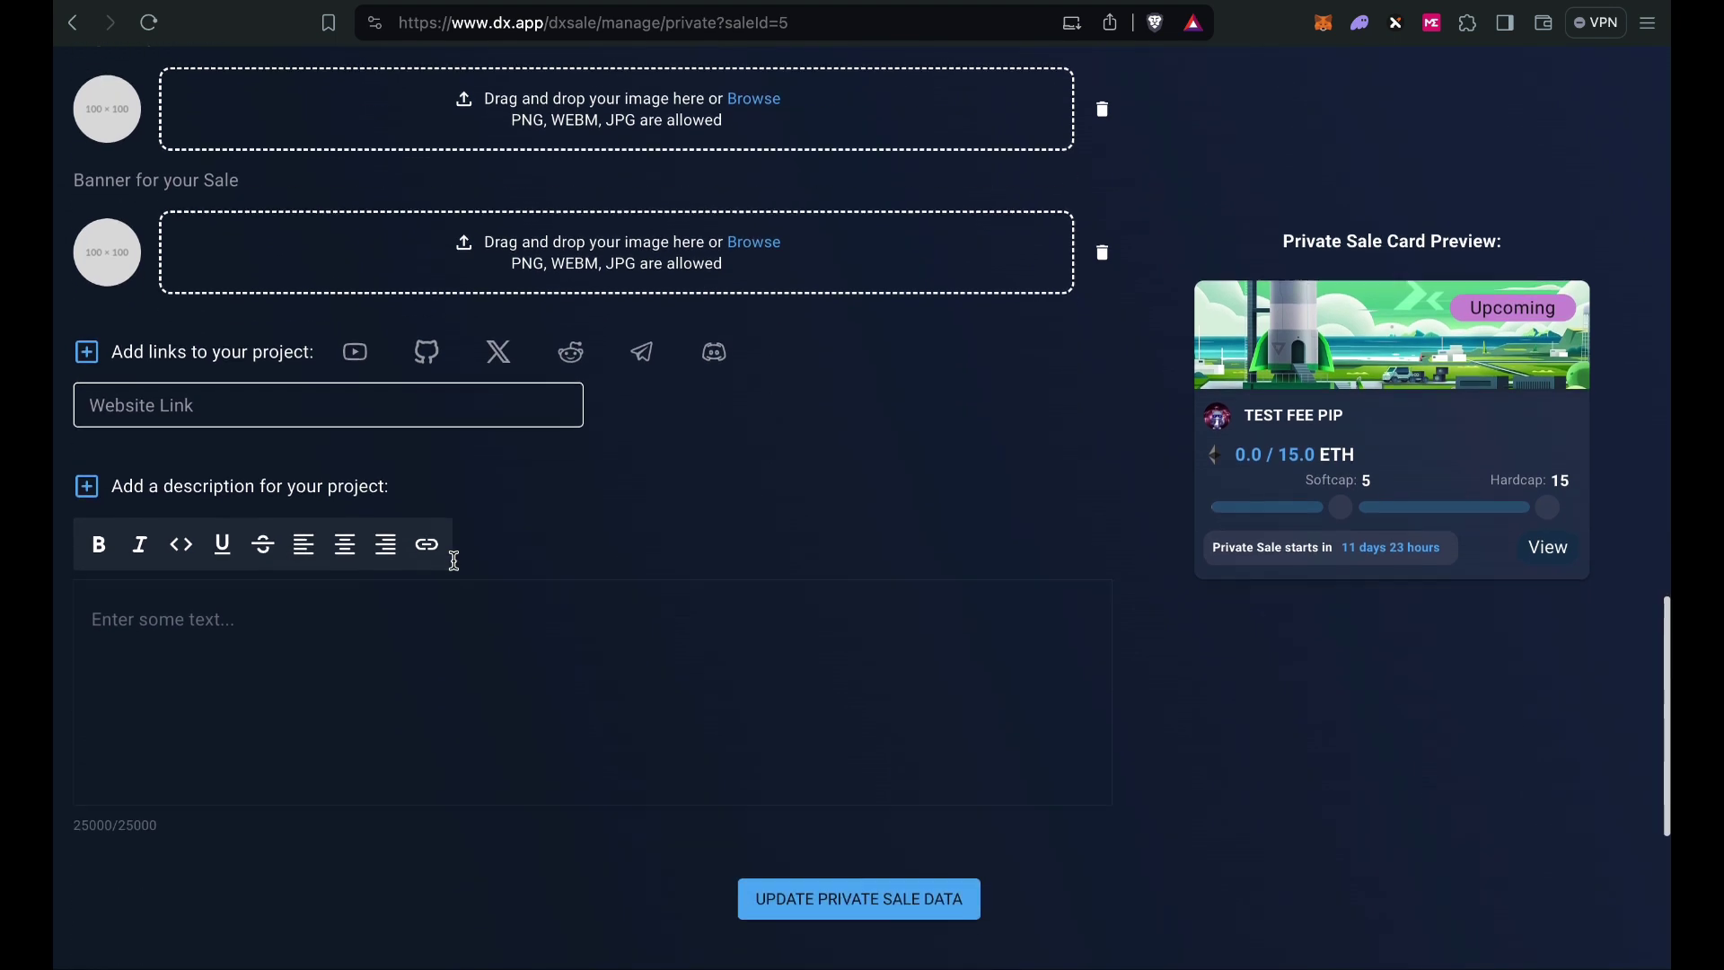
{"action": "scroll", "coordinate": [454, 561], "scroll_direction": "up", "scroll_amount": 1}
{"action": "scroll", "coordinate": [731, 485], "scroll_direction": "down", "scroll_amount": 2}
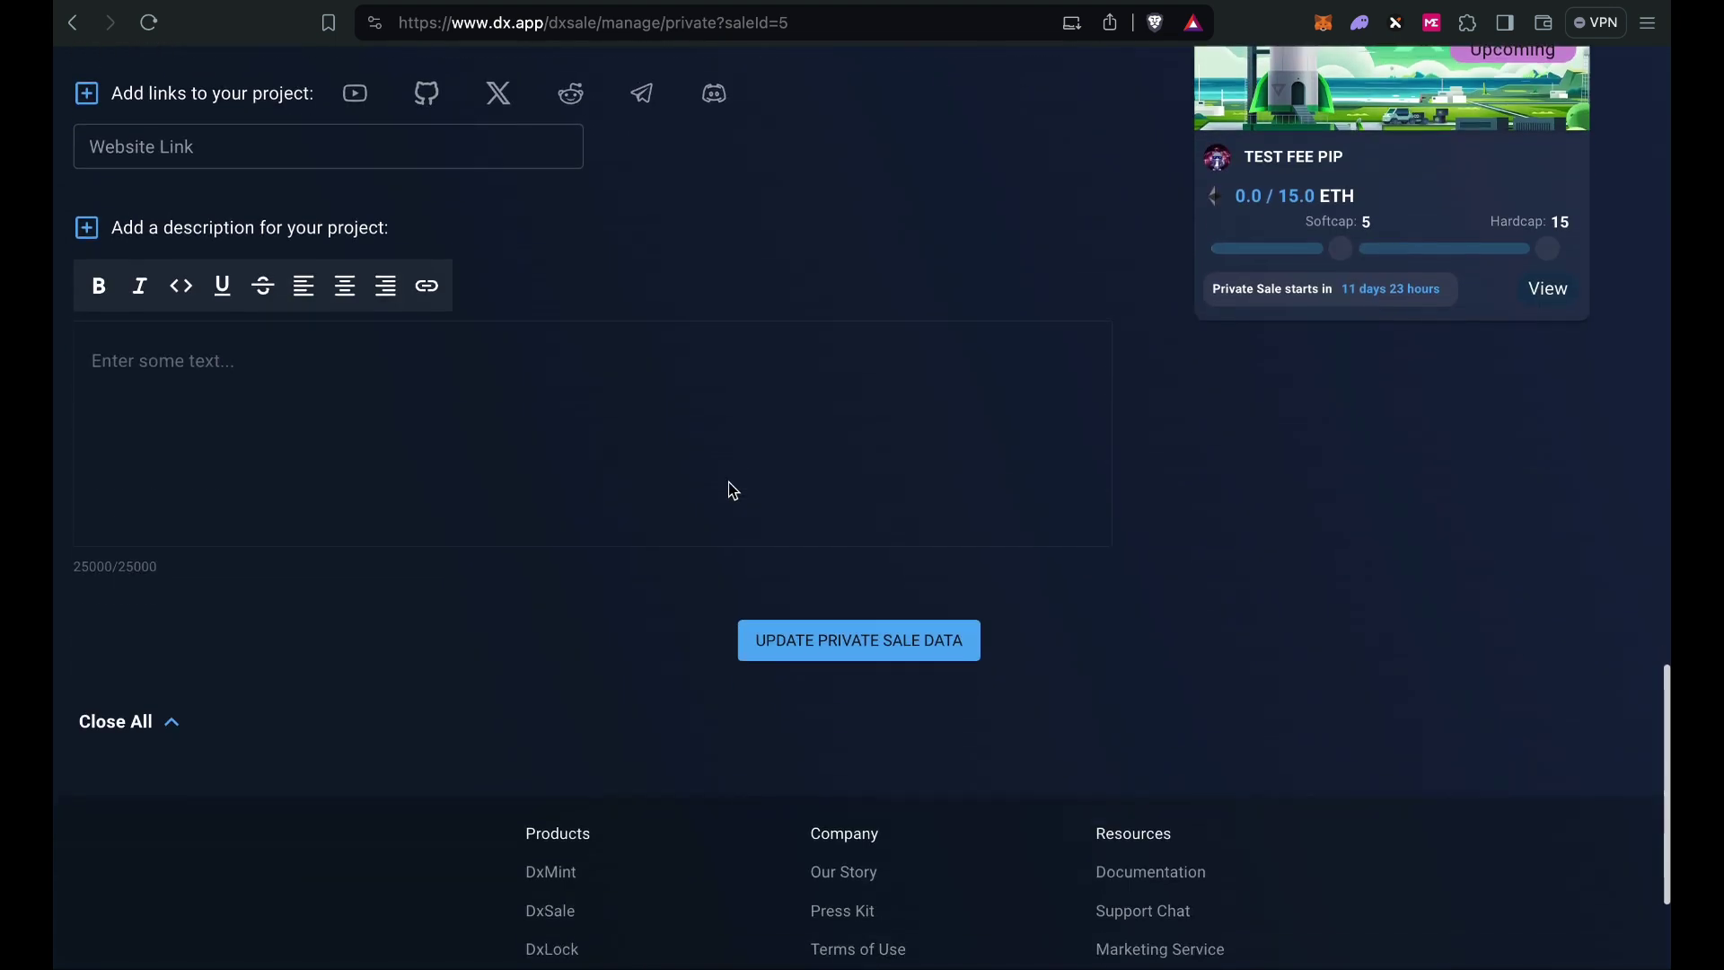
{"action": "left_click", "coordinate": [823, 648]}
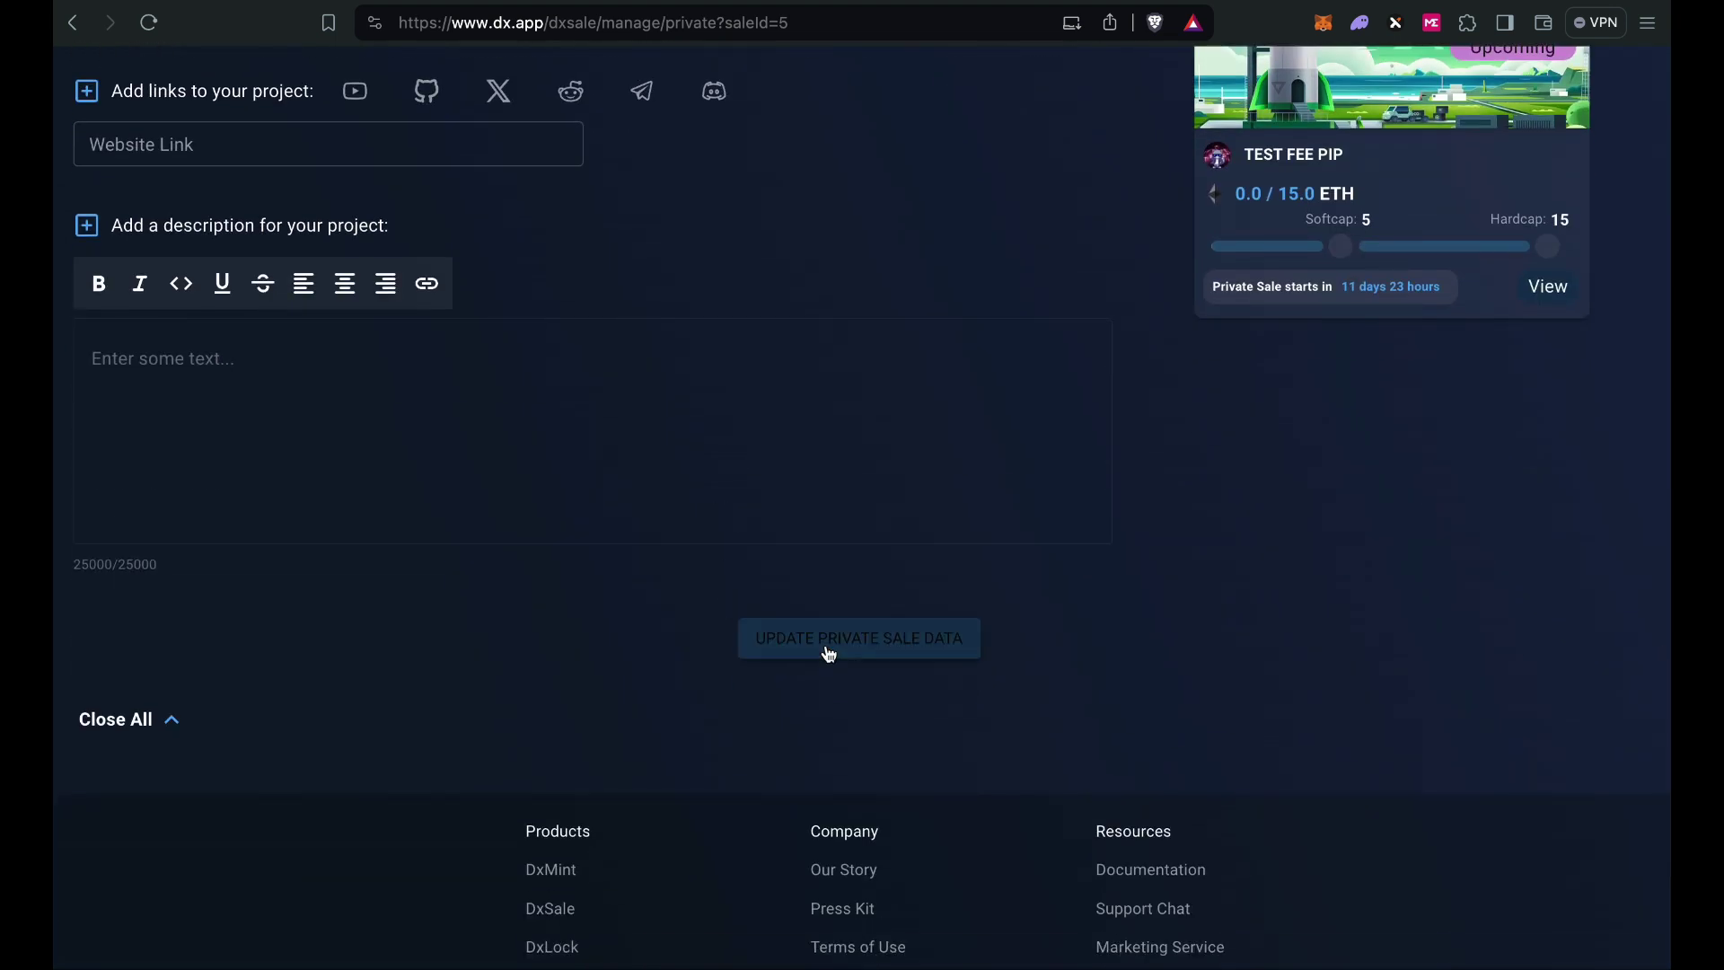
Return to Sale Information and review the deposit requirement, Project Specifics, start countdown and fee exclusion option.
{"action": "scroll", "coordinate": [674, 611], "scroll_direction": "up", "scroll_amount": 10}
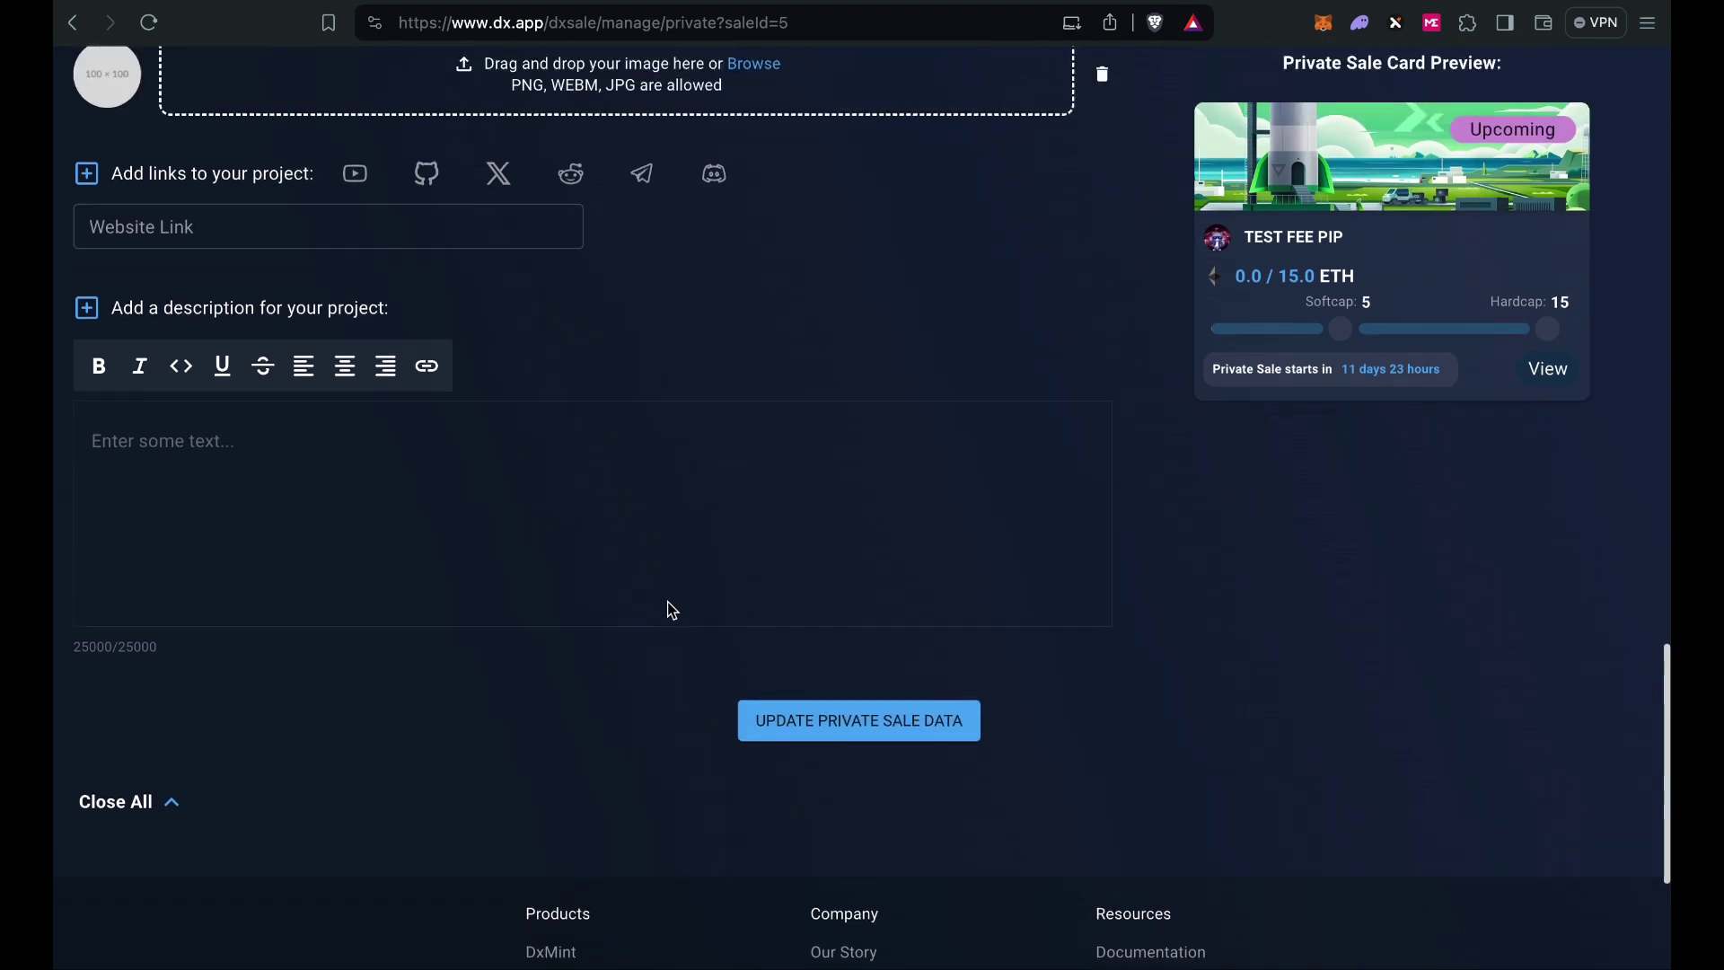
{"action": "scroll", "coordinate": [671, 612], "scroll_direction": "up", "scroll_amount": 7}
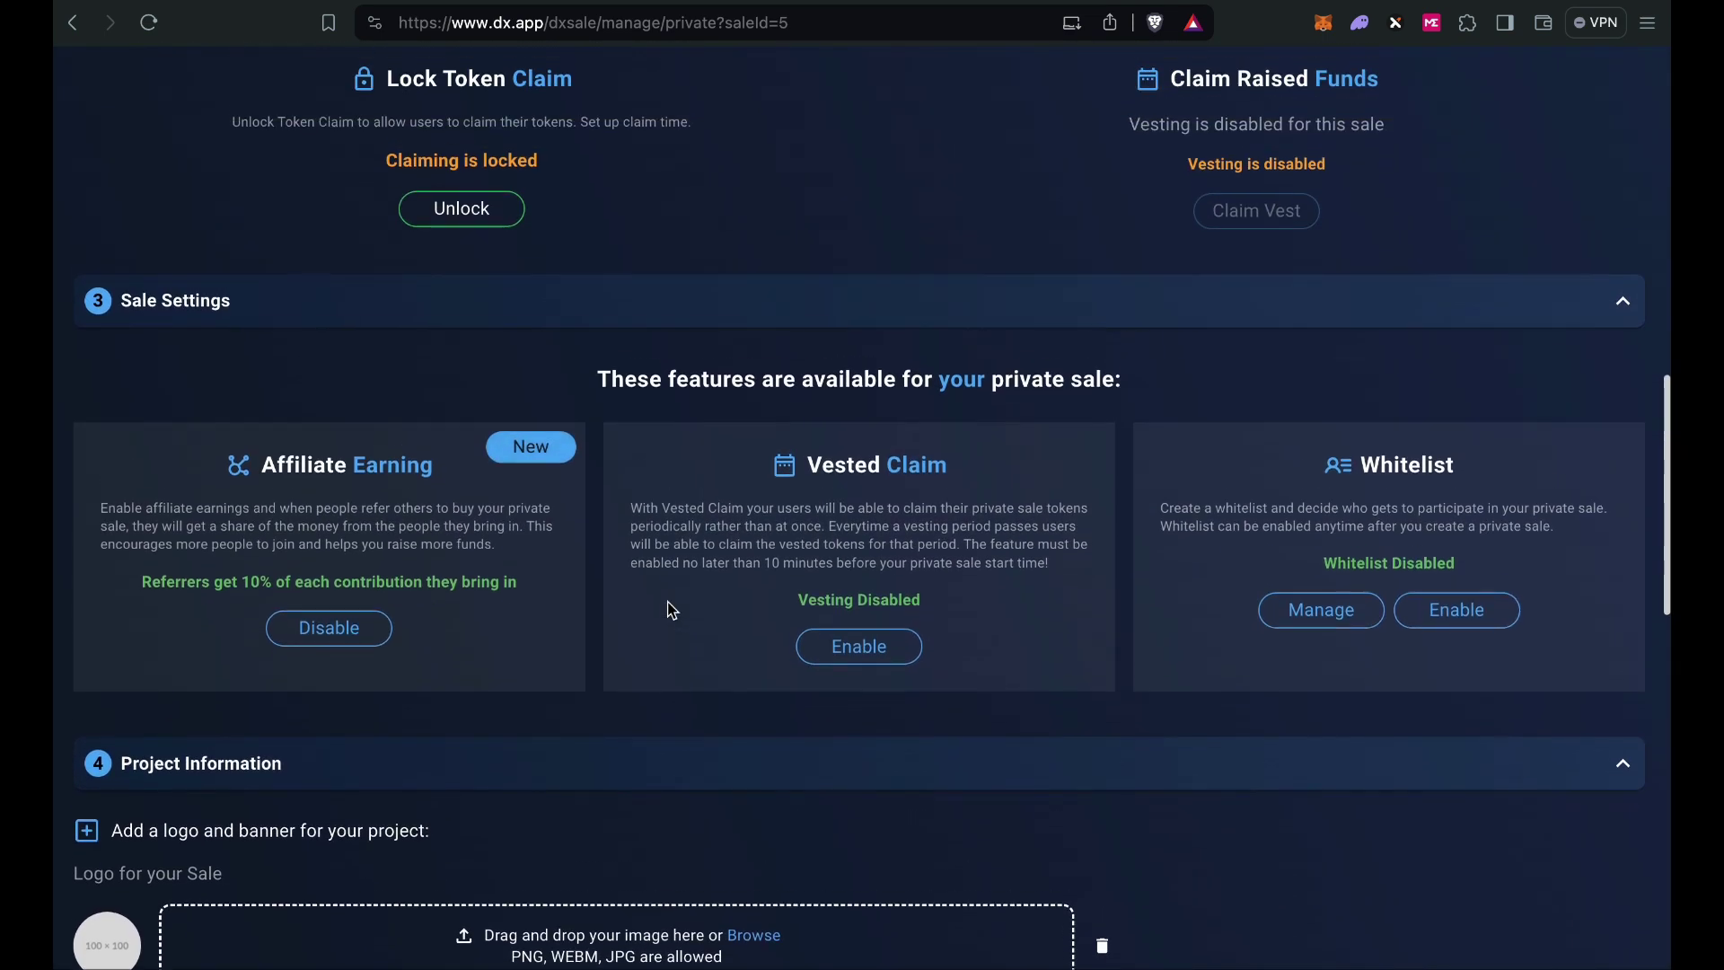
{"action": "scroll", "coordinate": [672, 610], "scroll_direction": "up", "scroll_amount": 5}
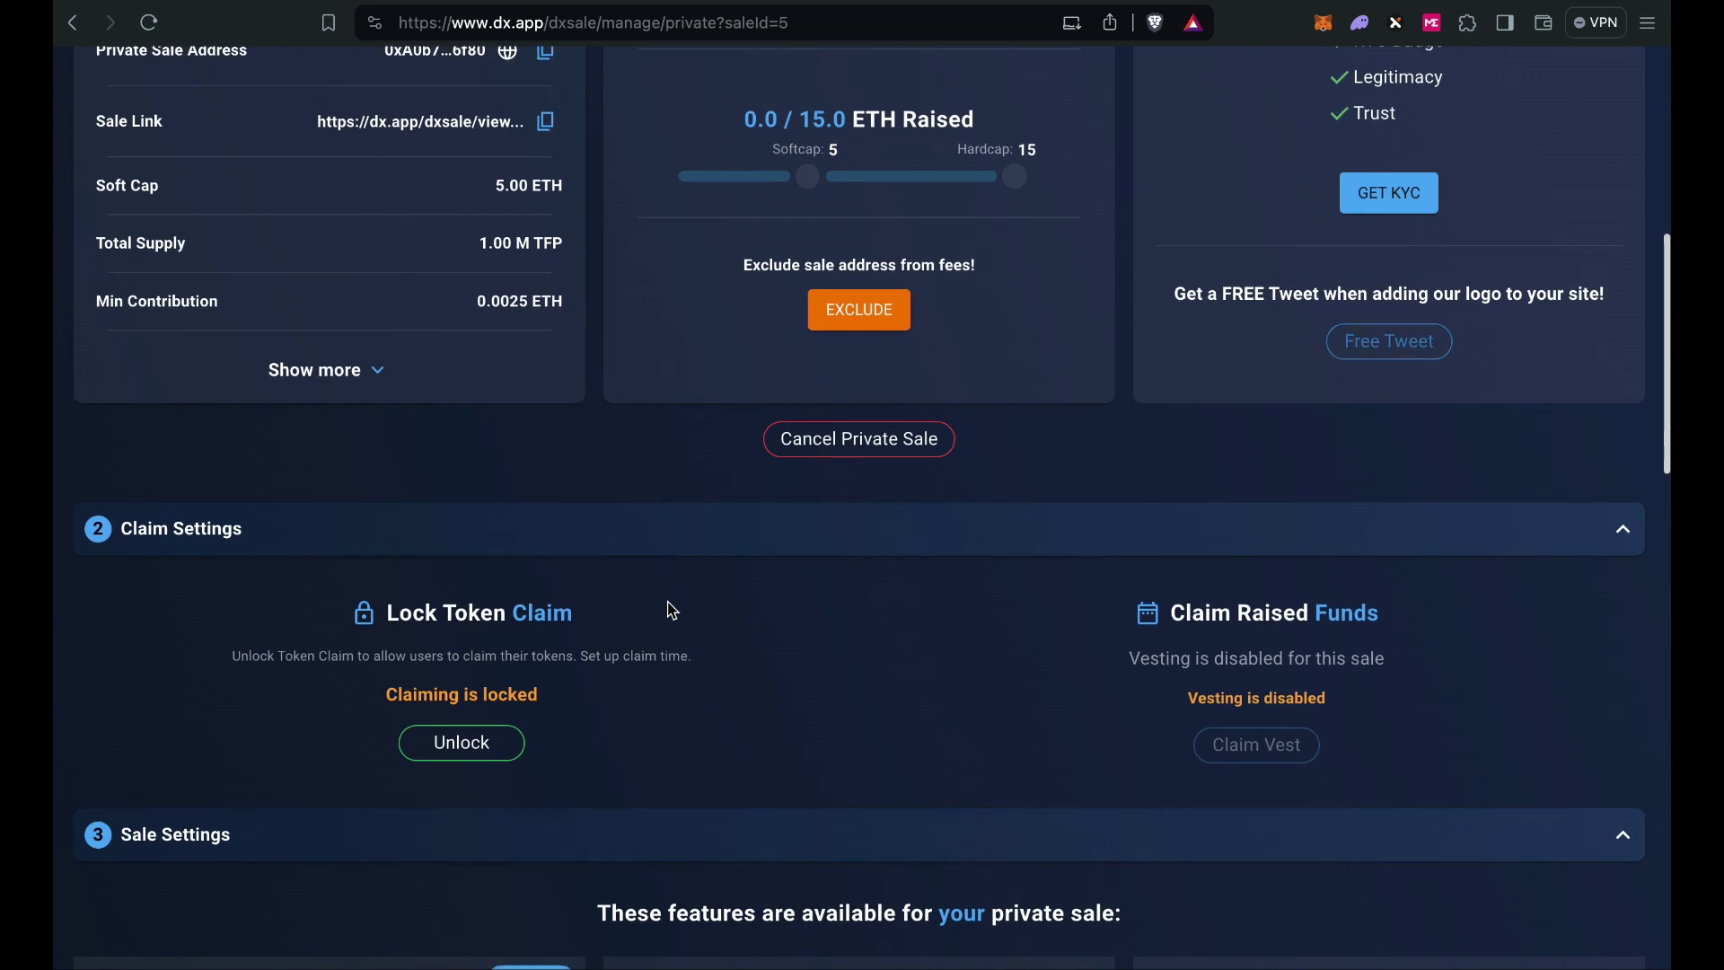
{"action": "scroll", "coordinate": [671, 610], "scroll_direction": "up", "scroll_amount": 3}
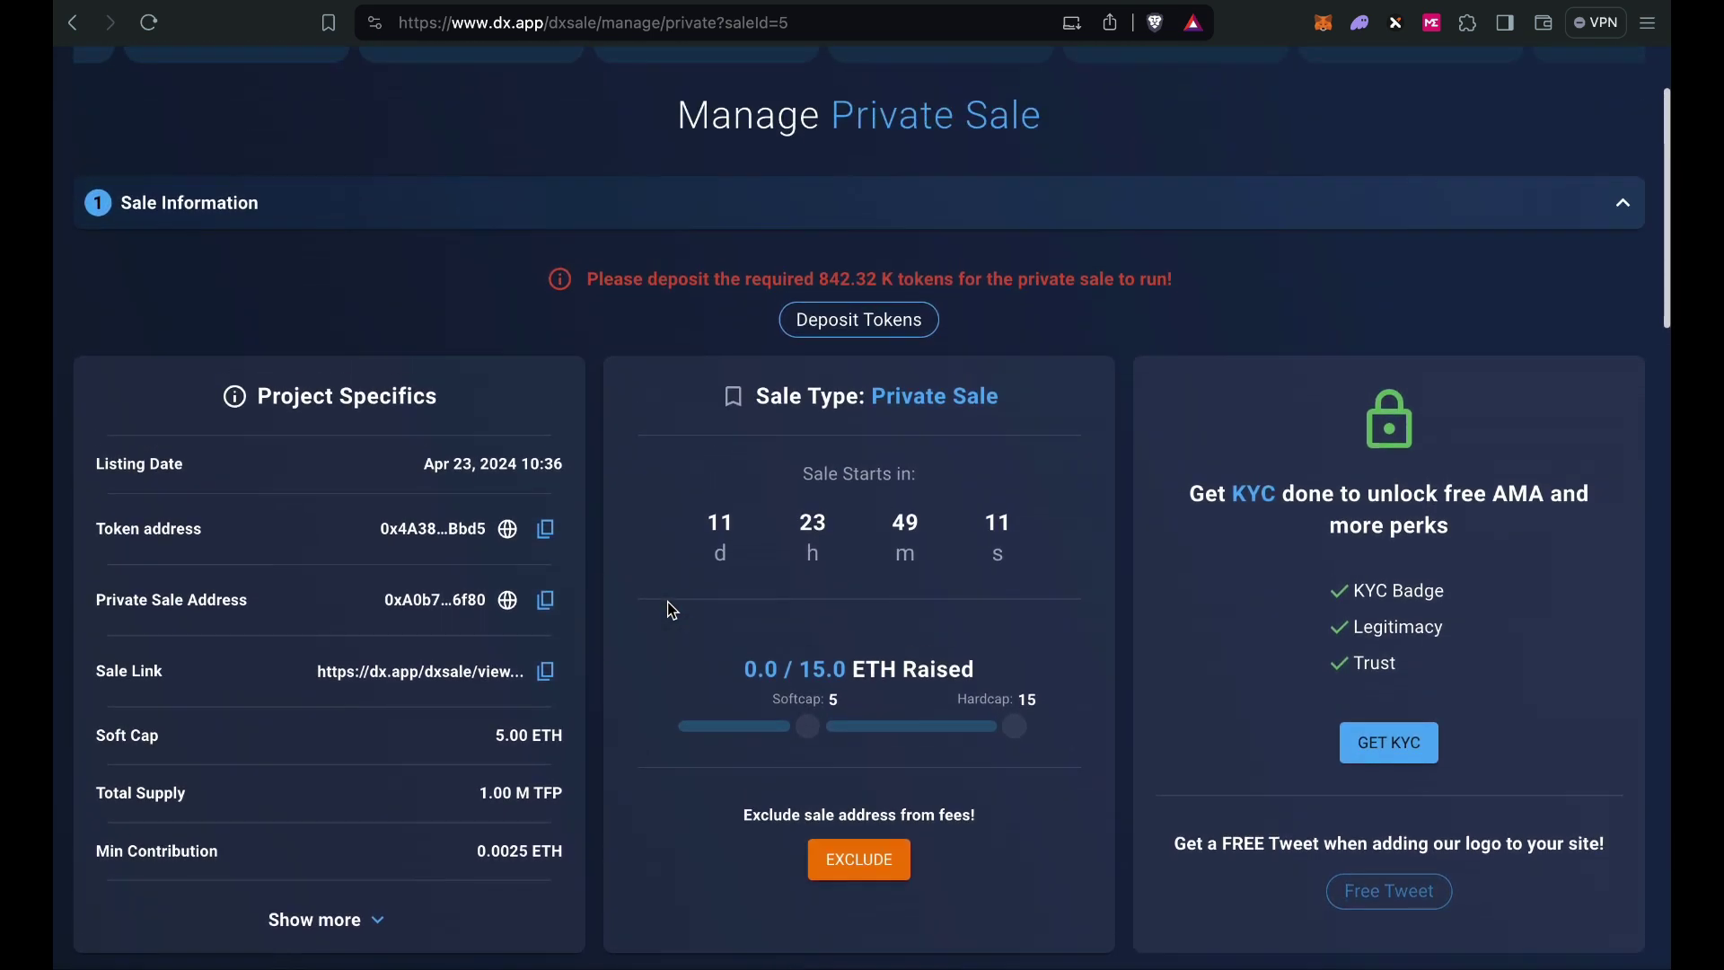
{"action": "scroll", "coordinate": [673, 611], "scroll_direction": "down", "scroll_amount": 4}
{"action": "scroll", "coordinate": [672, 611], "scroll_direction": "down", "scroll_amount": 1}
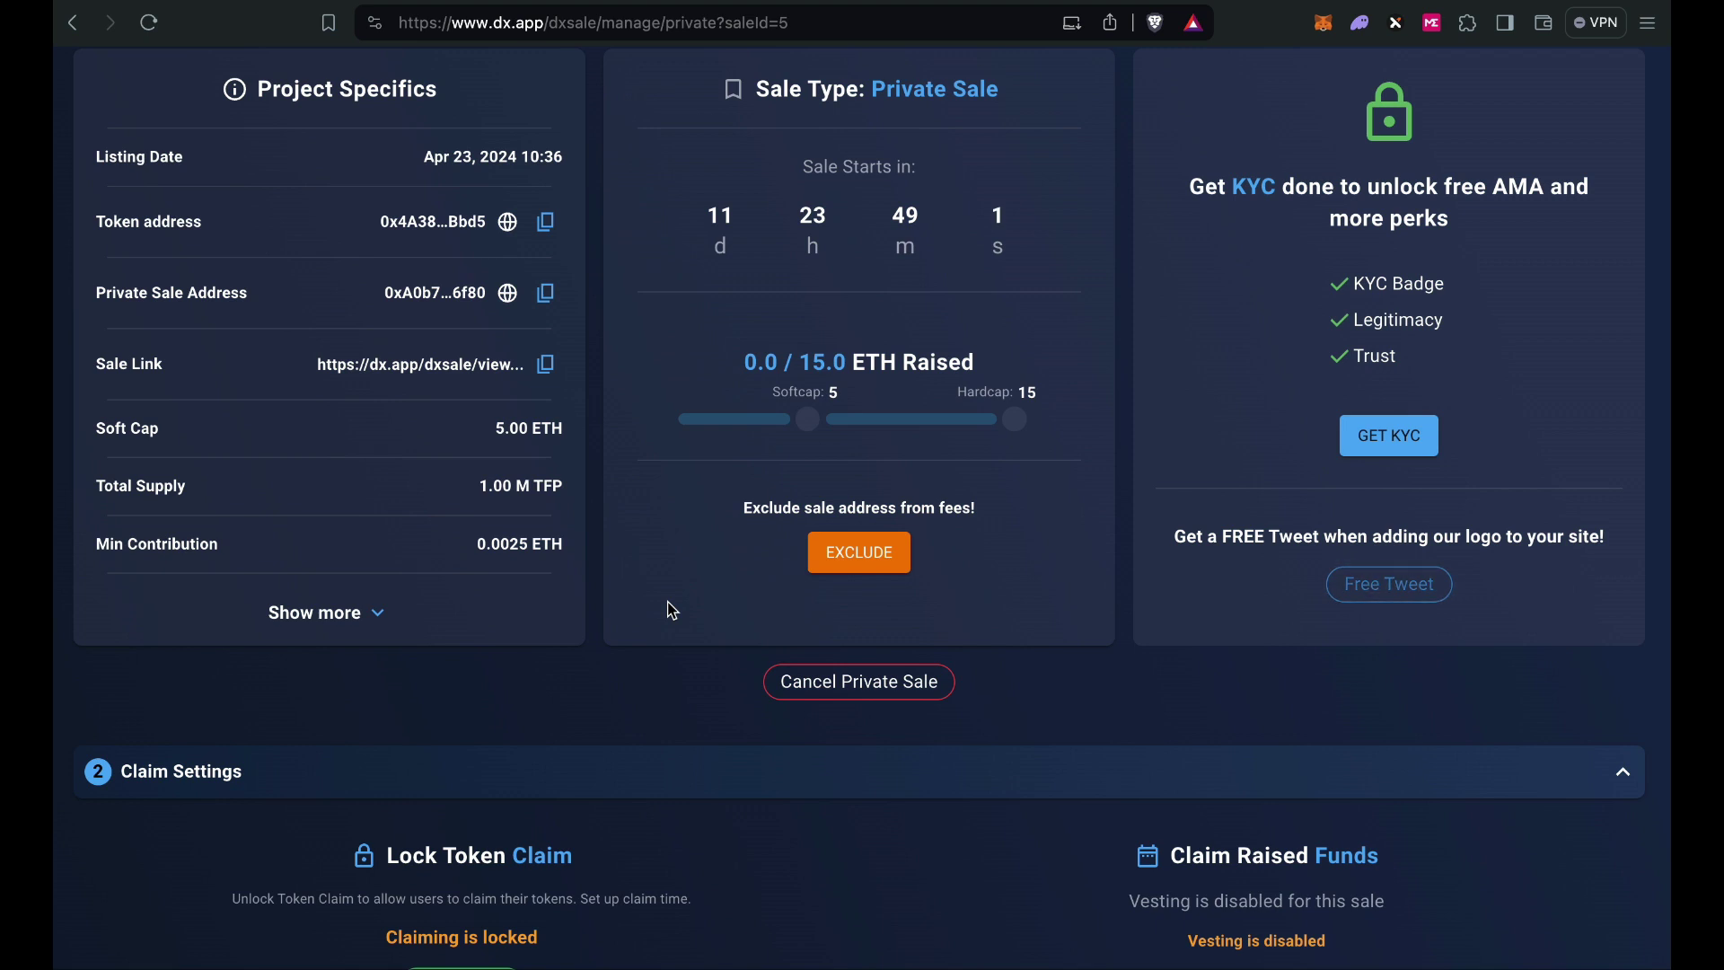
Review the Claim Settings, the affiliate, vesting and whitelist features, and the Project Information fields with the private sale card preview.
{"action": "scroll", "coordinate": [673, 612], "scroll_direction": "down", "scroll_amount": 6}
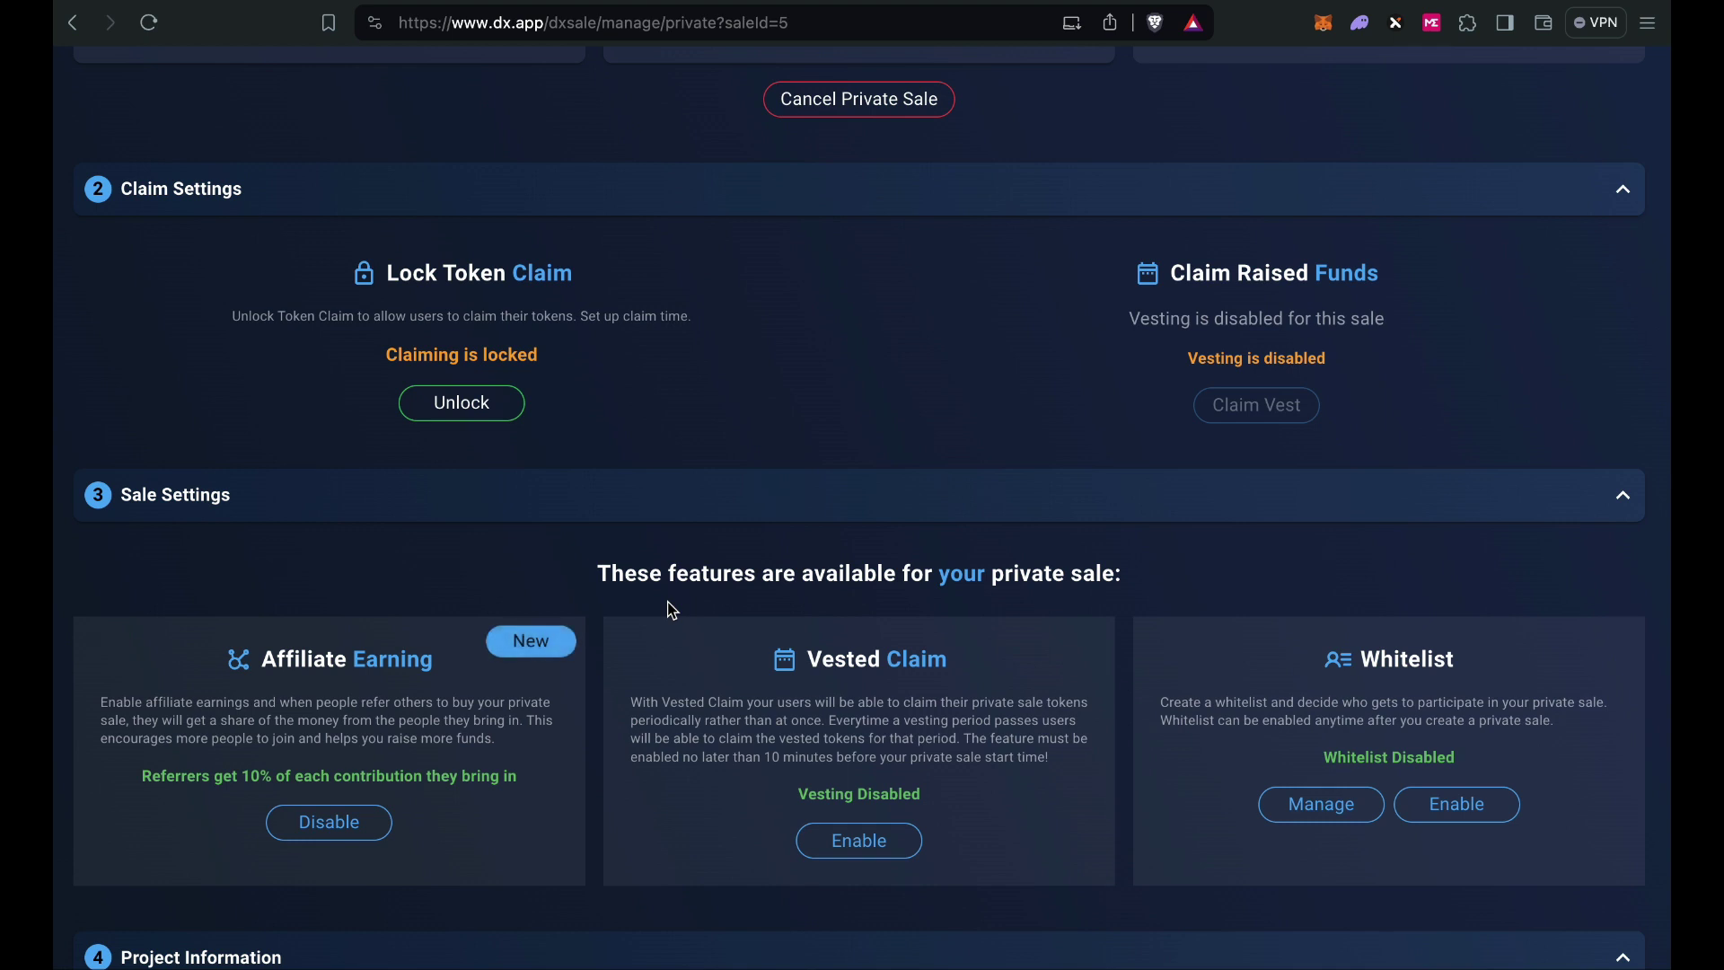
{"action": "scroll", "coordinate": [673, 612], "scroll_direction": "down", "scroll_amount": 4}
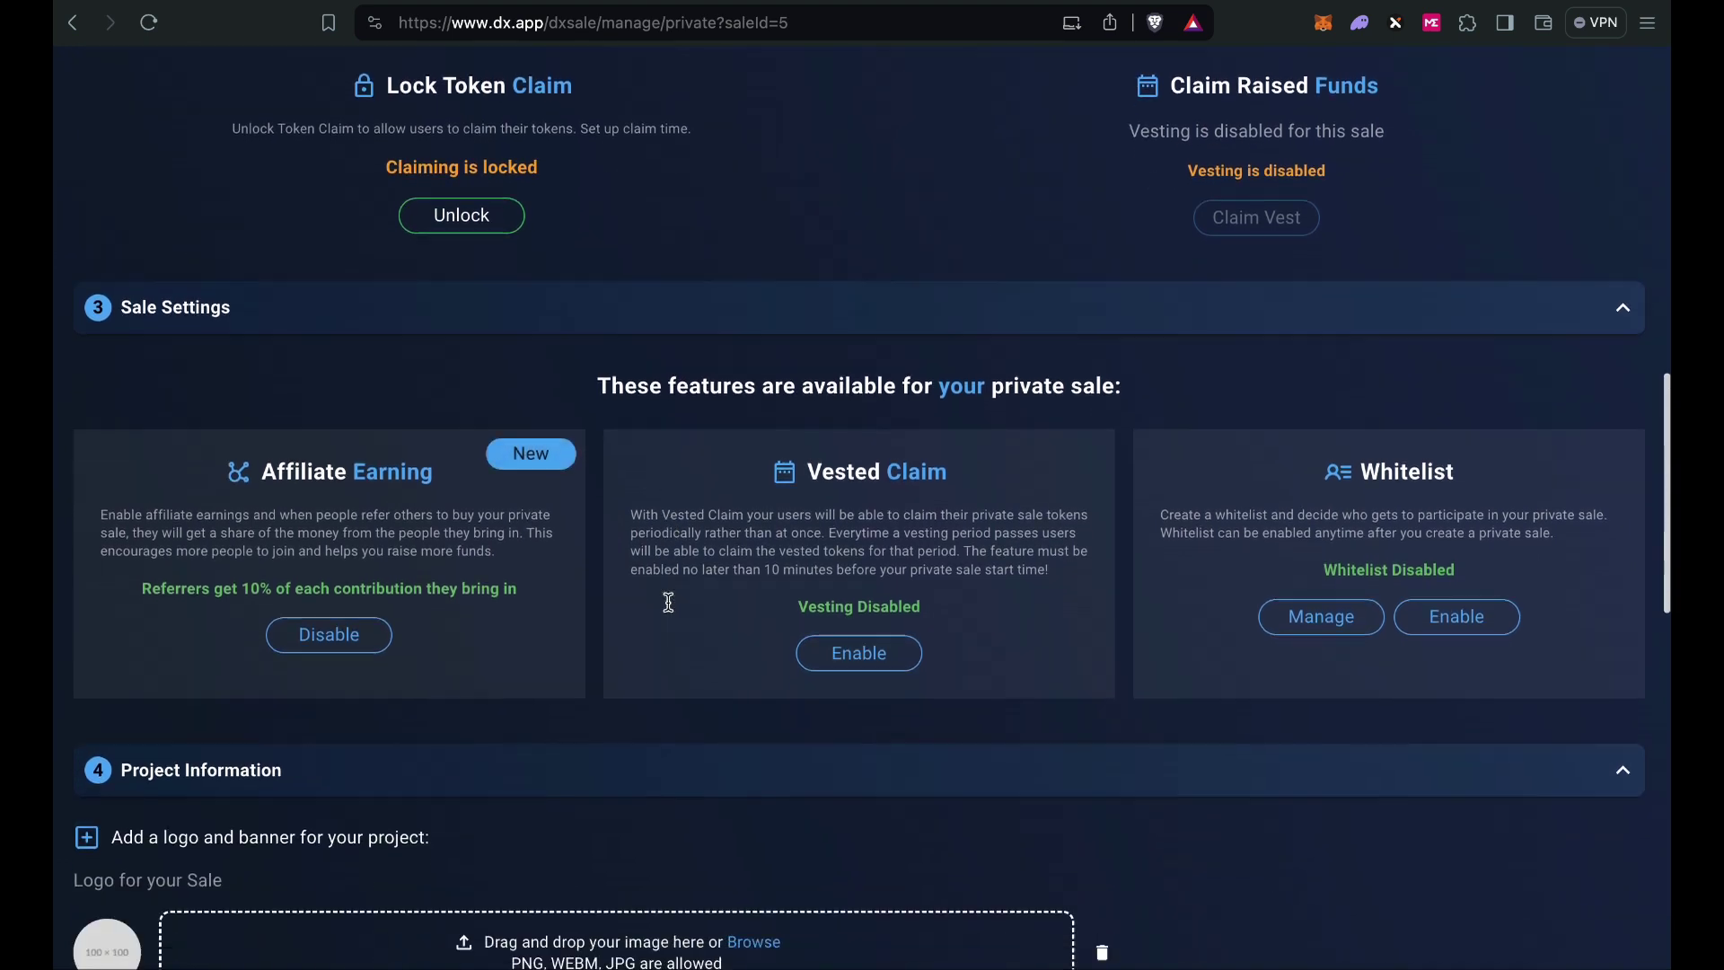
{"action": "scroll", "coordinate": [672, 612], "scroll_direction": "down", "scroll_amount": 2}
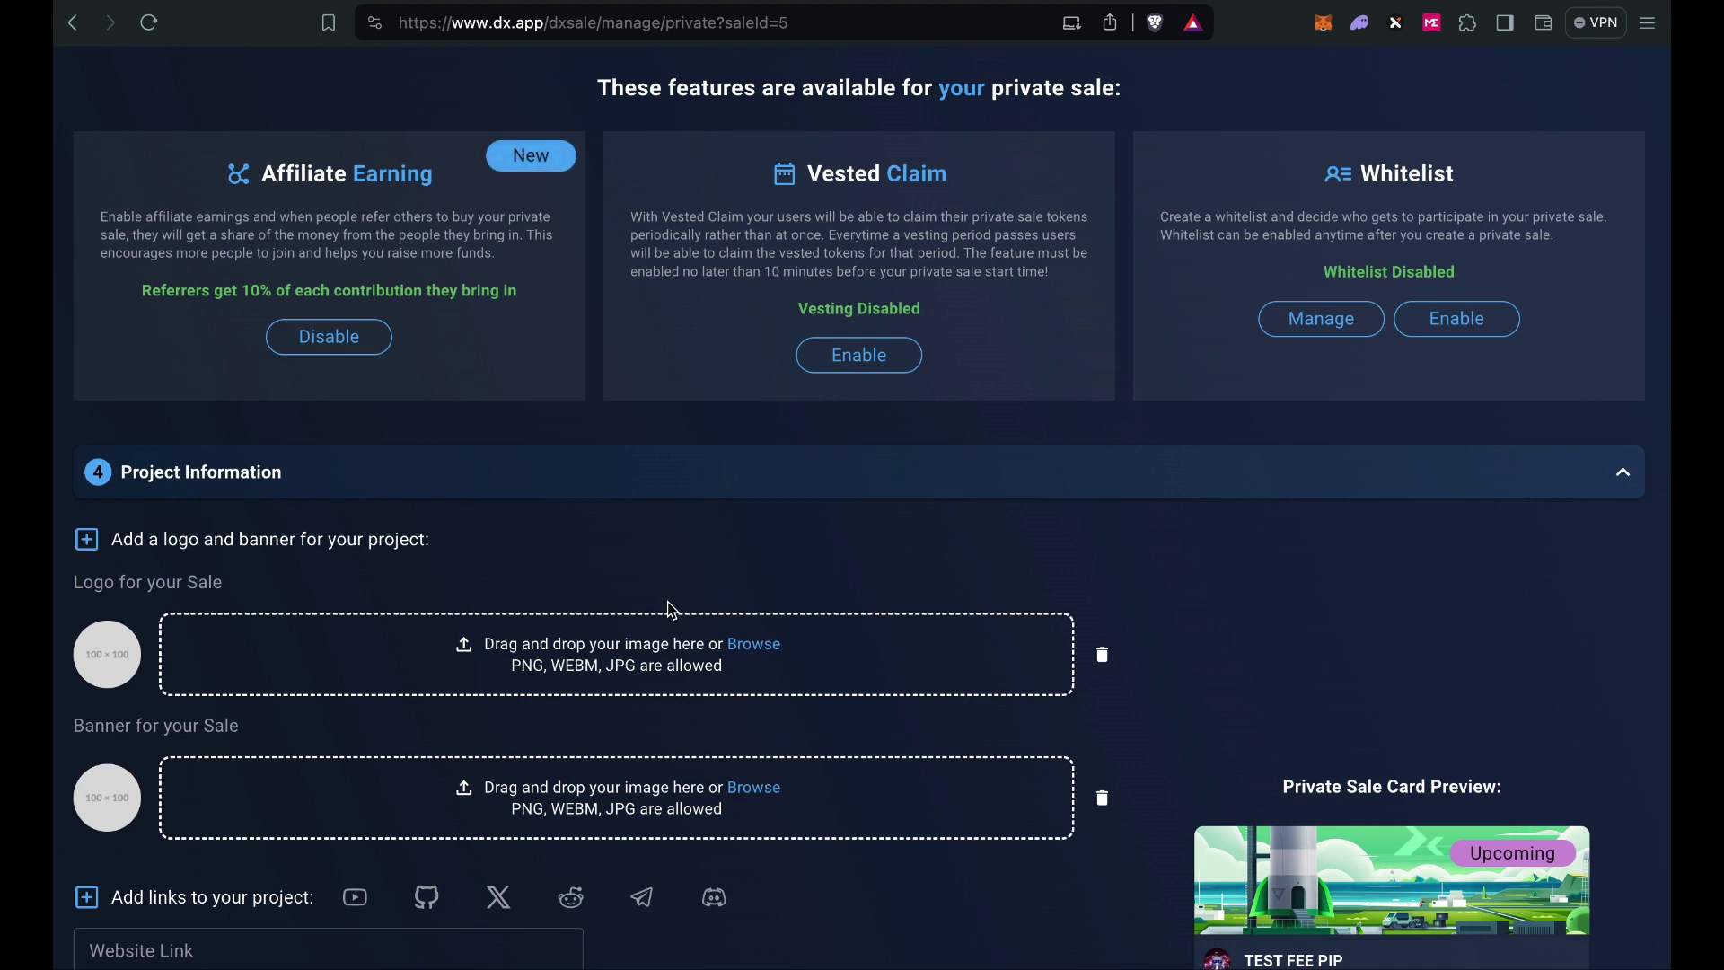
{"action": "scroll", "coordinate": [672, 611], "scroll_direction": "up", "scroll_amount": 1}
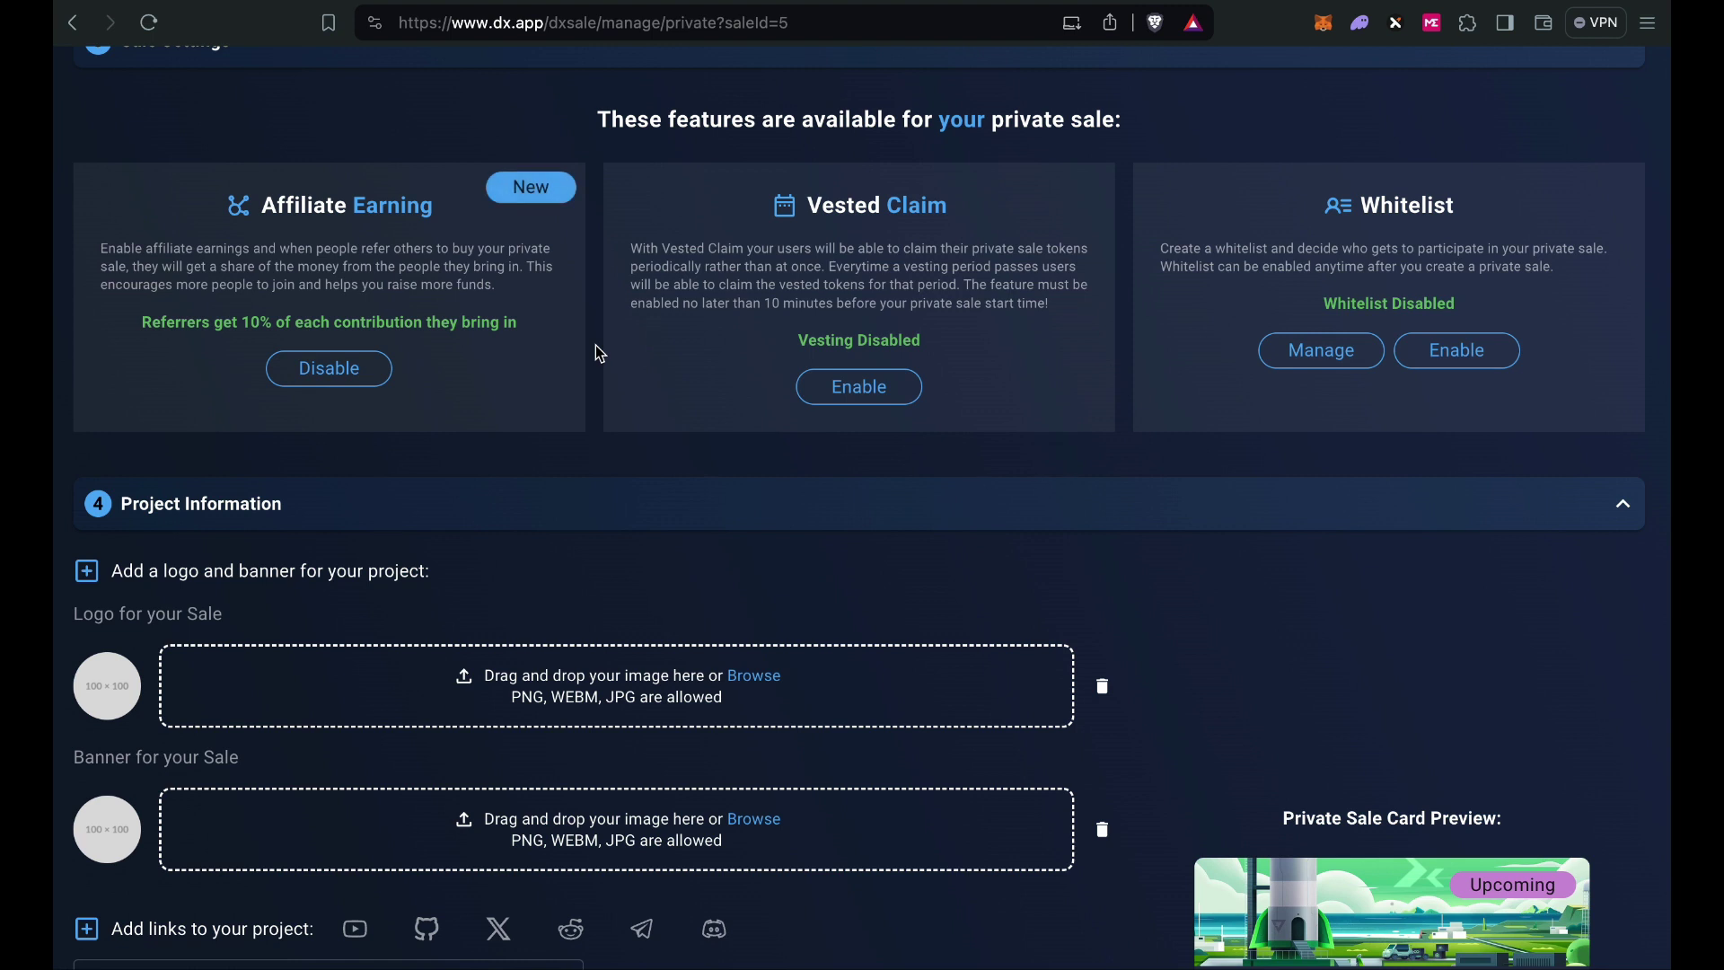
{"action": "scroll", "coordinate": [600, 354], "scroll_direction": "up", "scroll_amount": 1}
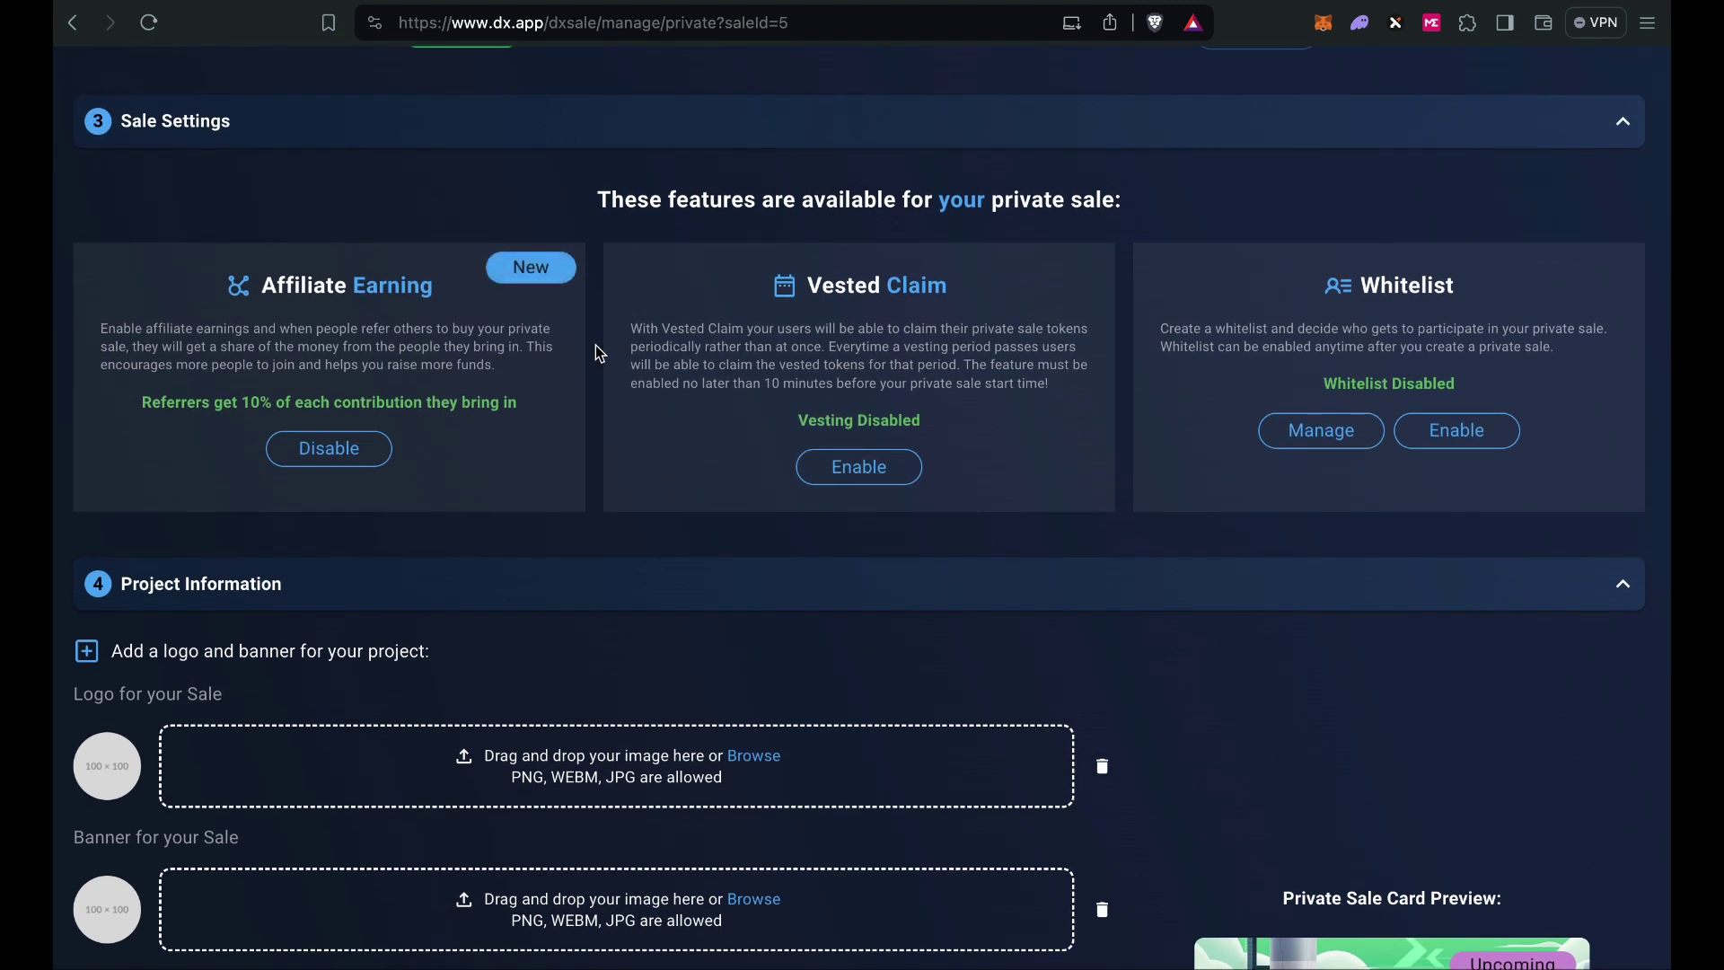
{"action": "scroll", "coordinate": [596, 345], "scroll_direction": "down", "scroll_amount": 8}
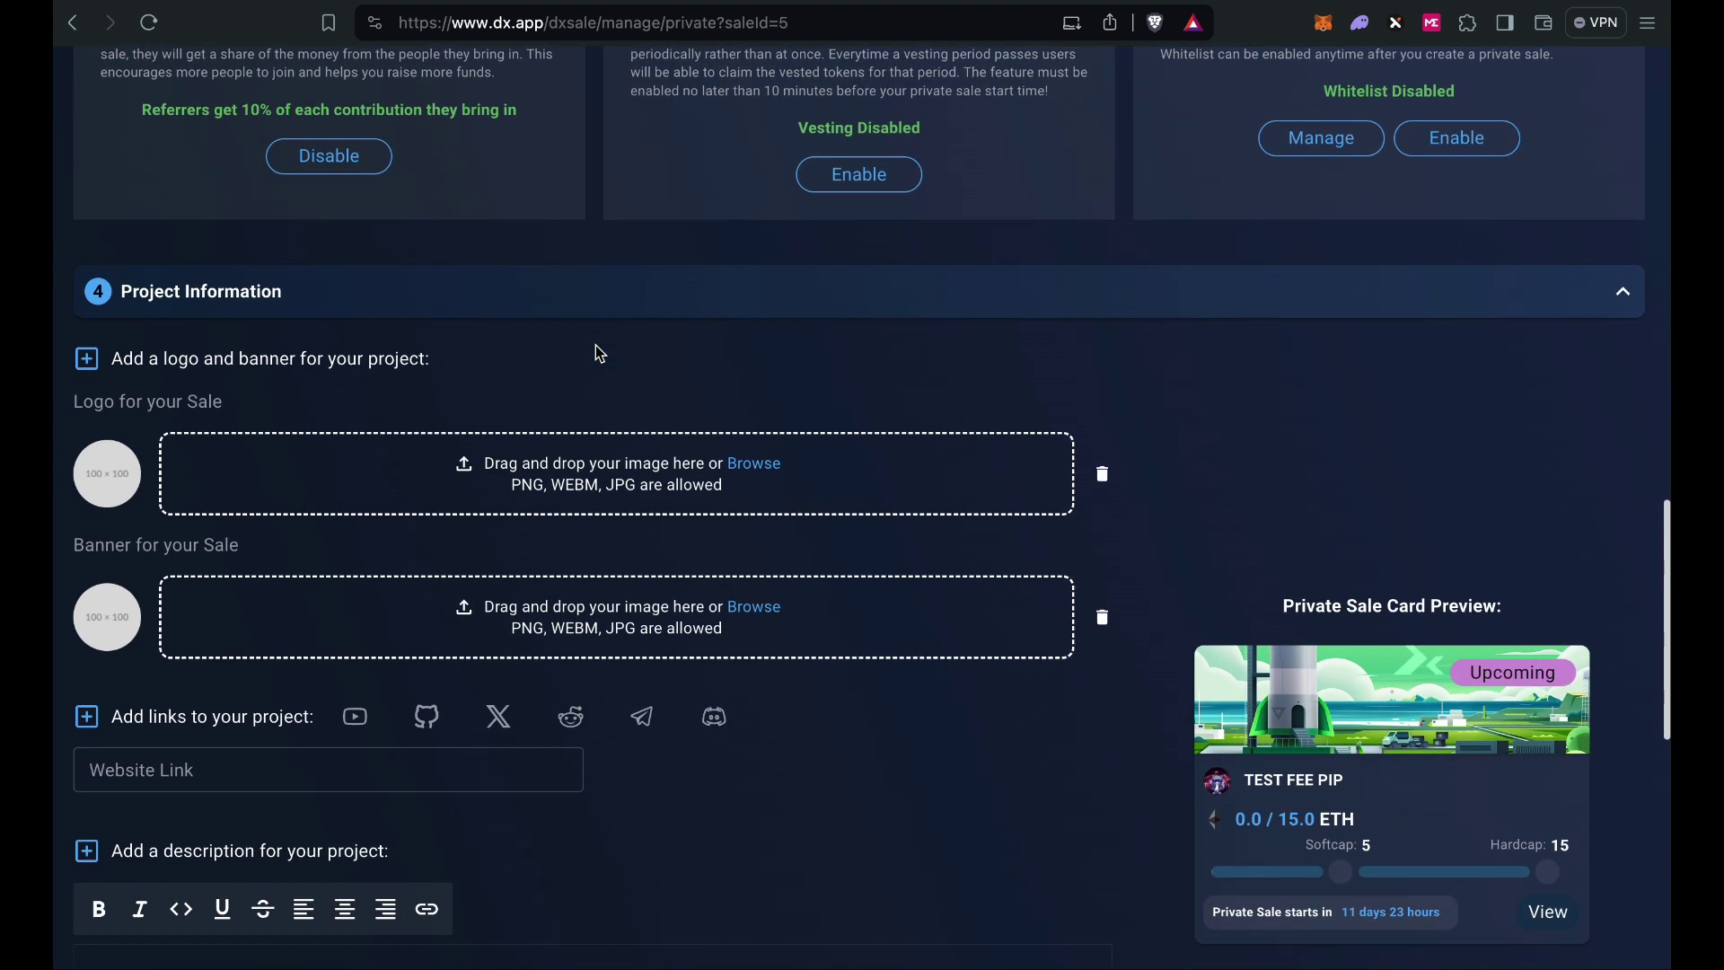
{"action": "scroll", "coordinate": [596, 348], "scroll_direction": "down", "scroll_amount": 3}
{"action": "scroll", "coordinate": [595, 348], "scroll_direction": "up", "scroll_amount": 3}
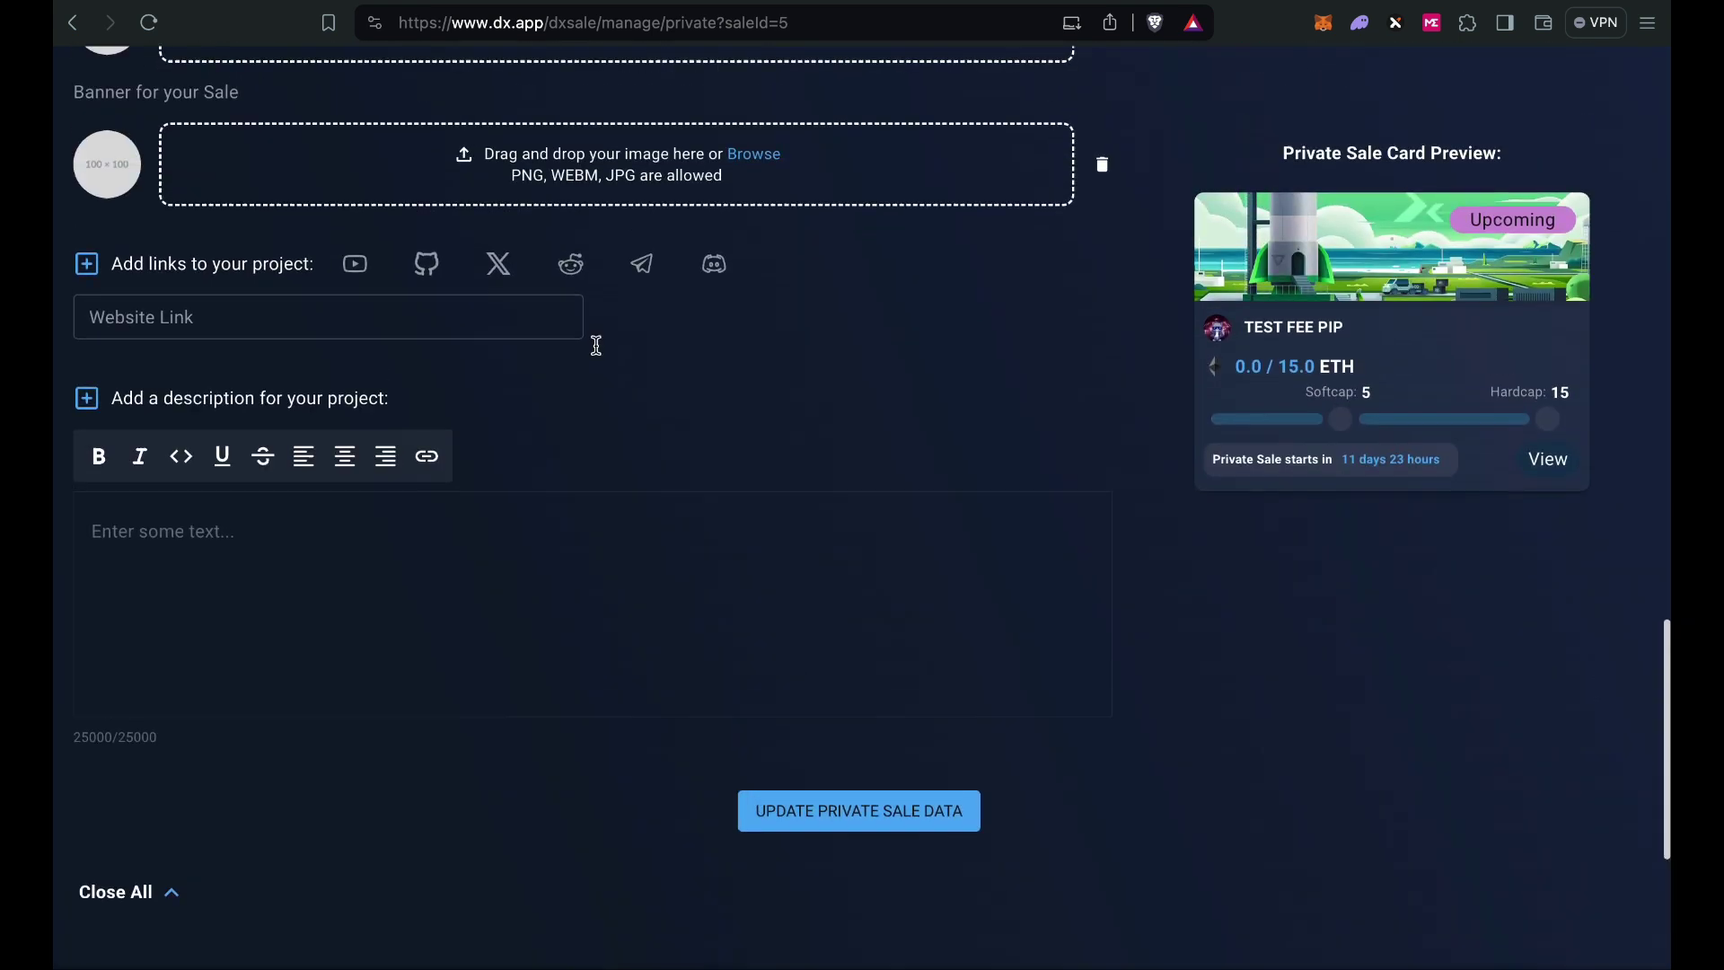
{"action": "scroll", "coordinate": [992, 442], "scroll_direction": "down", "scroll_amount": 1}
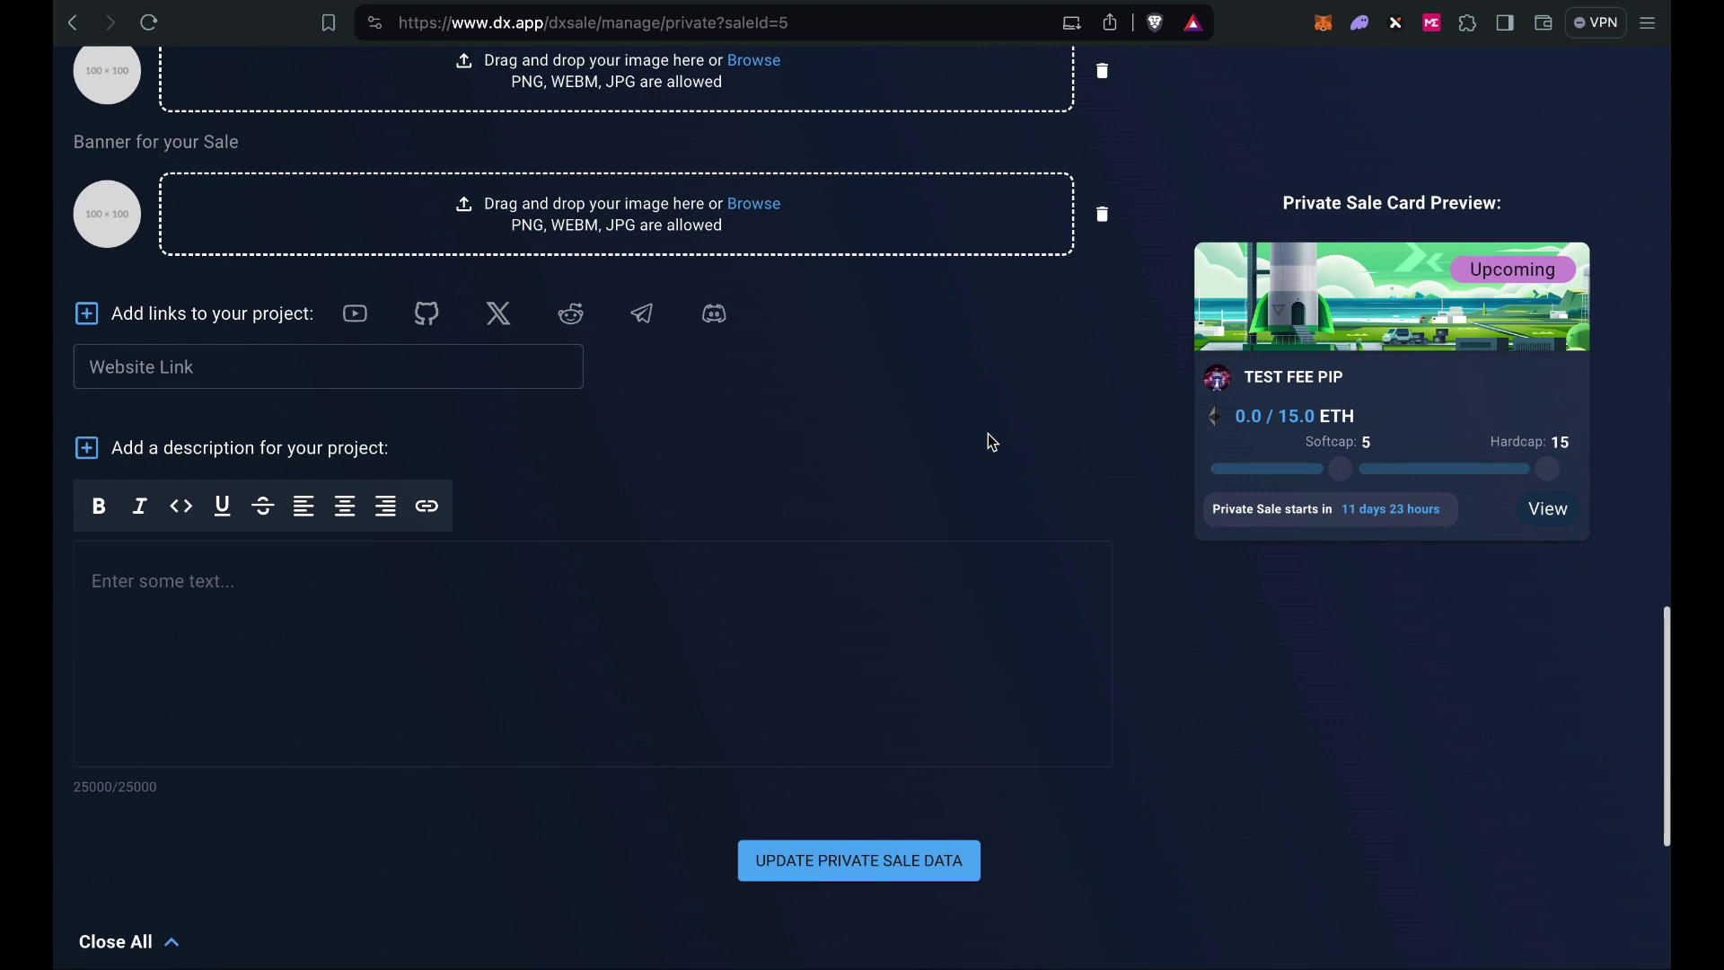